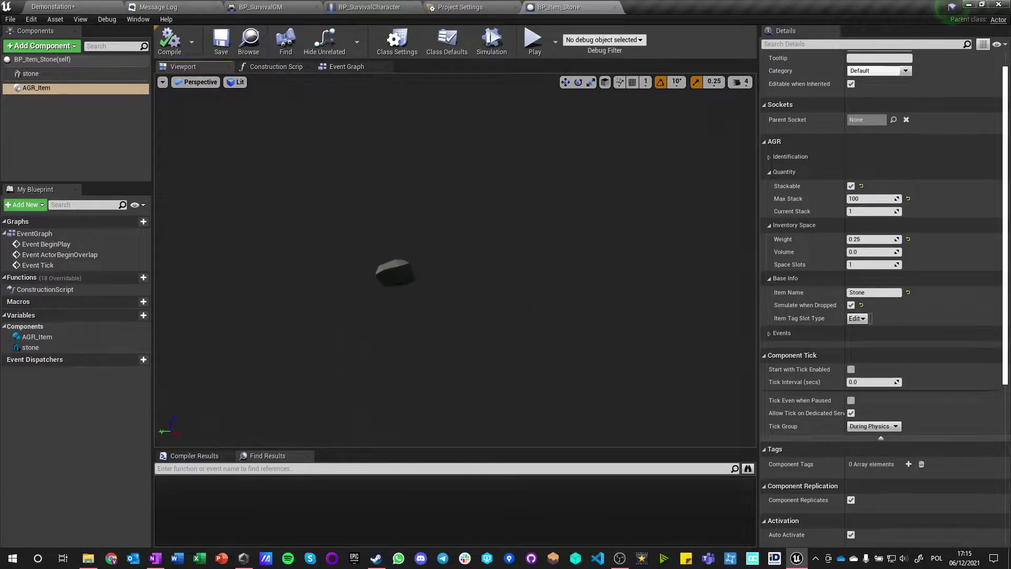
pyautogui.press('s')
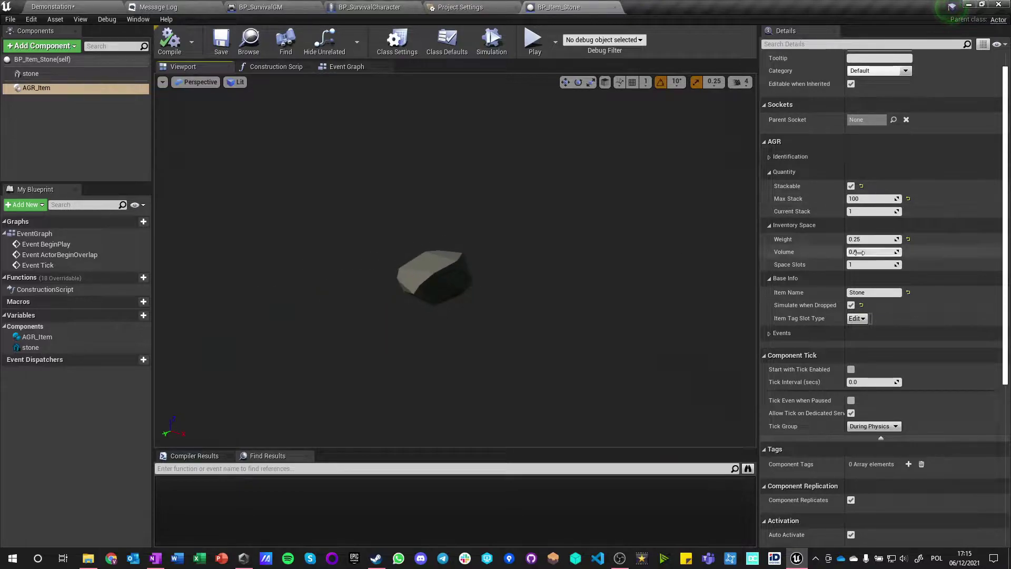
# Set the stone item's tag slot type to Item.Resource.Stone and save the blueprint
pyautogui.click(857, 318)
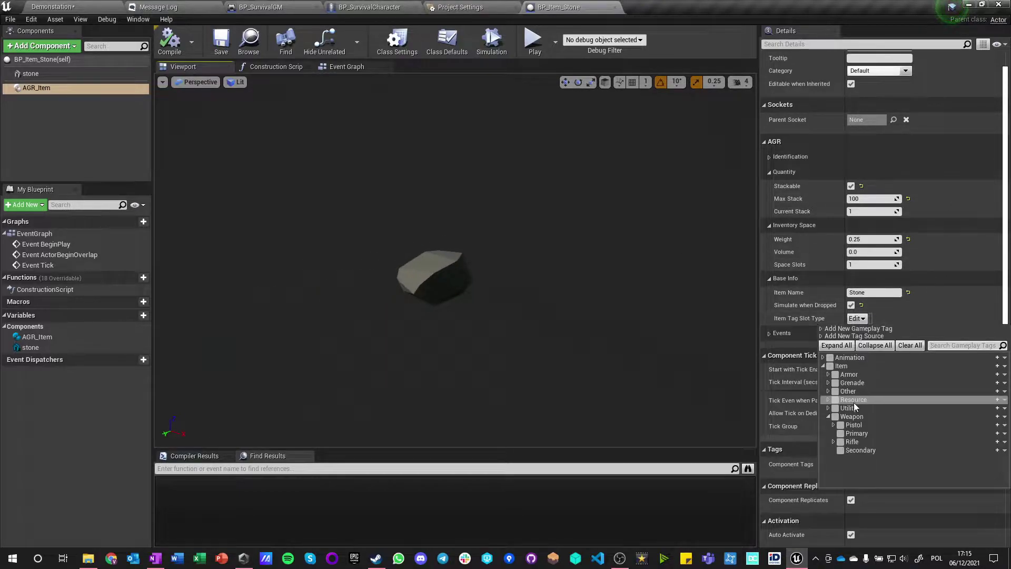
pyautogui.click(827, 416)
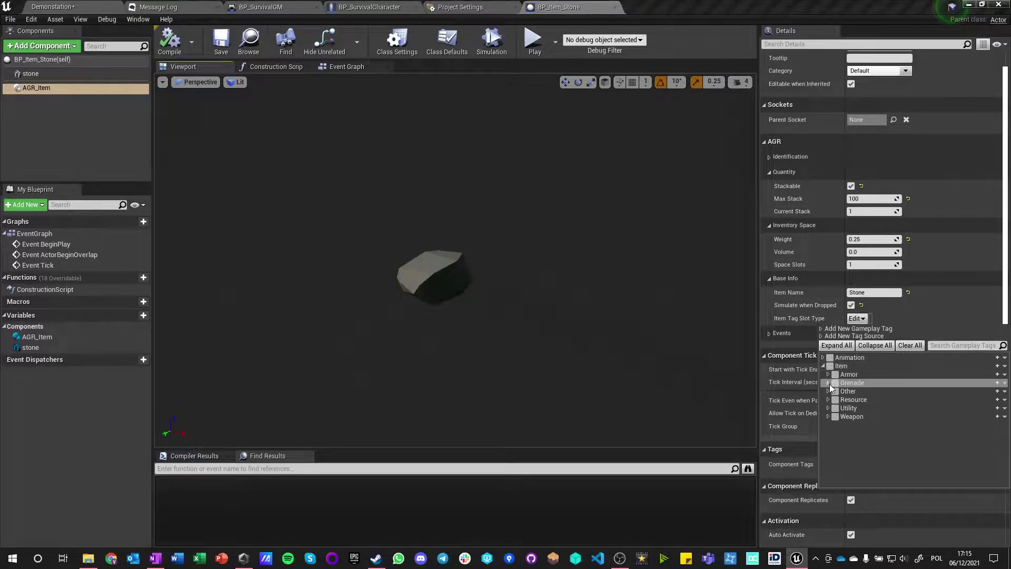
pyautogui.click(828, 399)
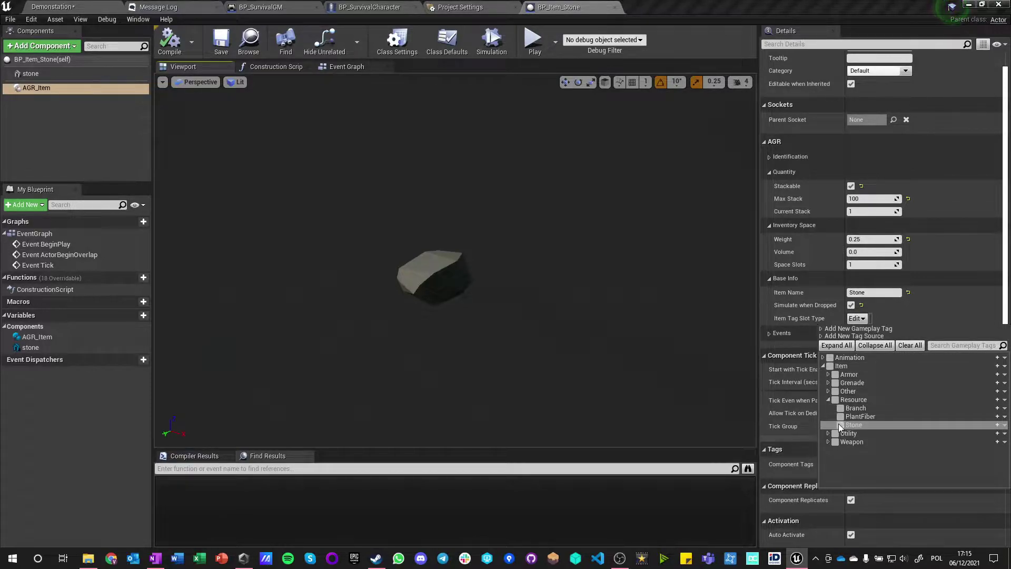
pyautogui.click(840, 424)
pyautogui.click(224, 42)
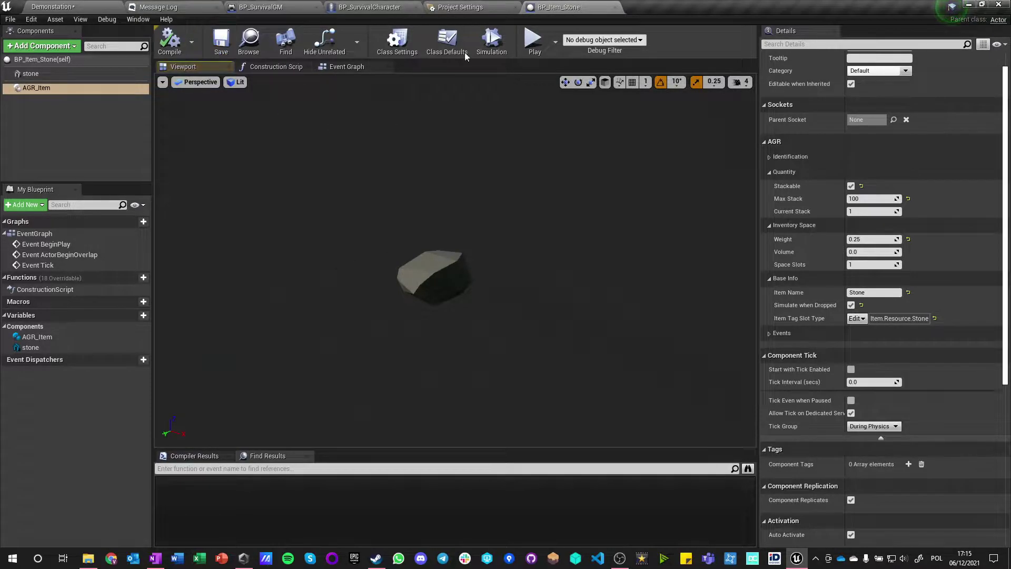
# Duplicate BP_Item_Stone in the A_Survival Blueprints folder and name the copy BP_Item_Branch
pyautogui.click(100, 8)
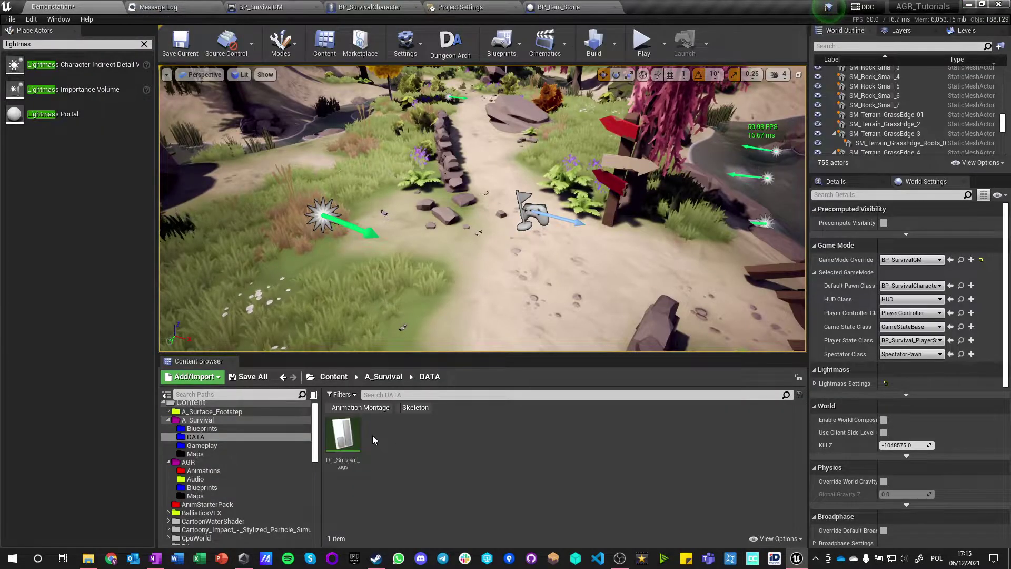
pyautogui.click(202, 428)
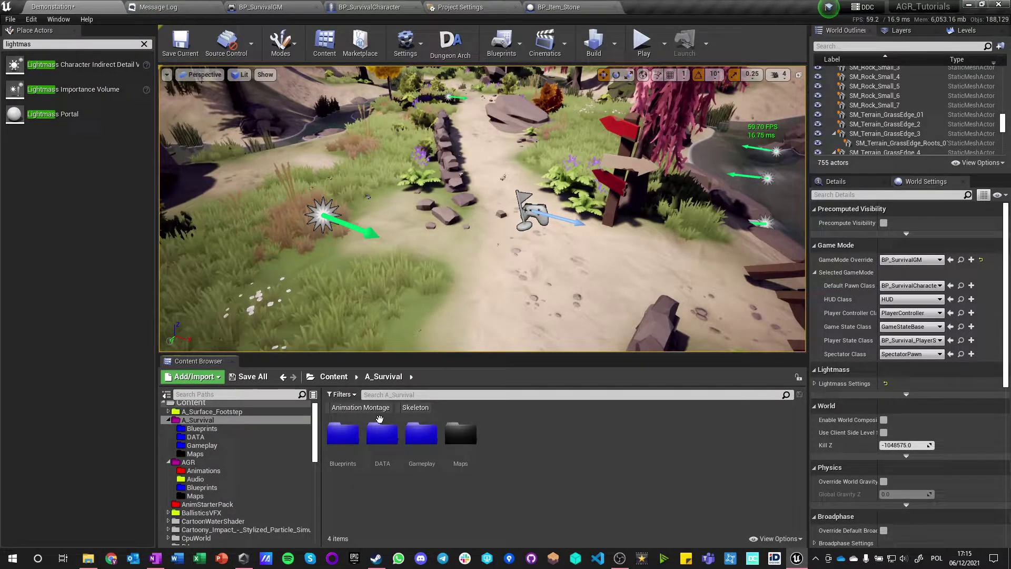
pyautogui.click(343, 440)
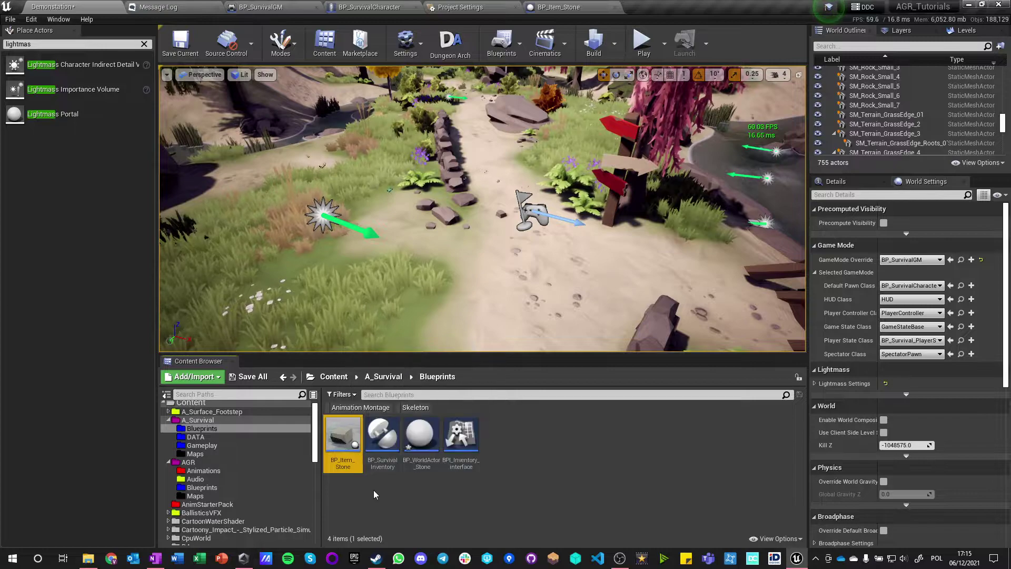
pyautogui.hotkey('ctrl', 'w')
pyautogui.press('BackSpace')
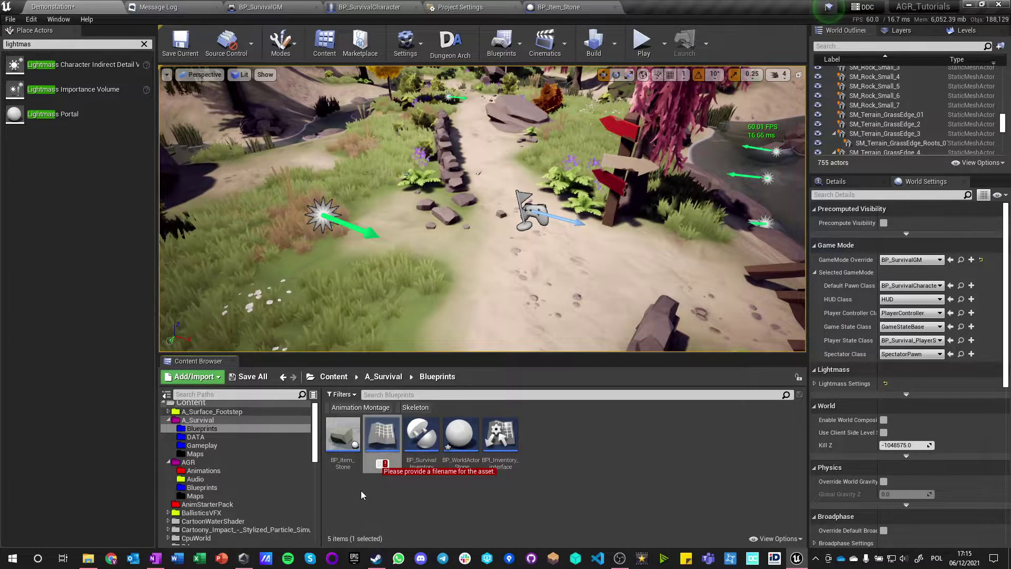
pyautogui.write('BP_I')
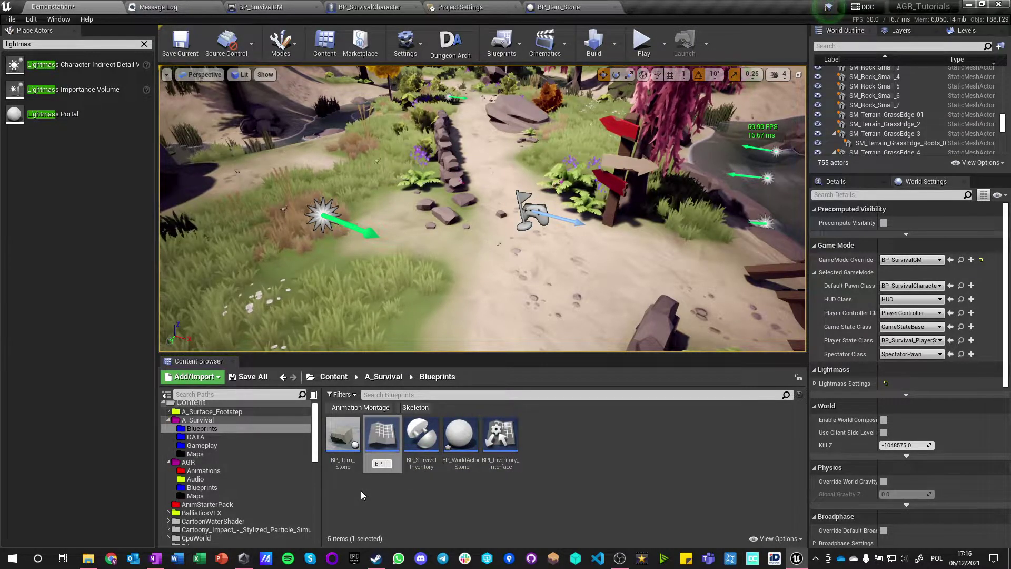
pyautogui.write('tem')
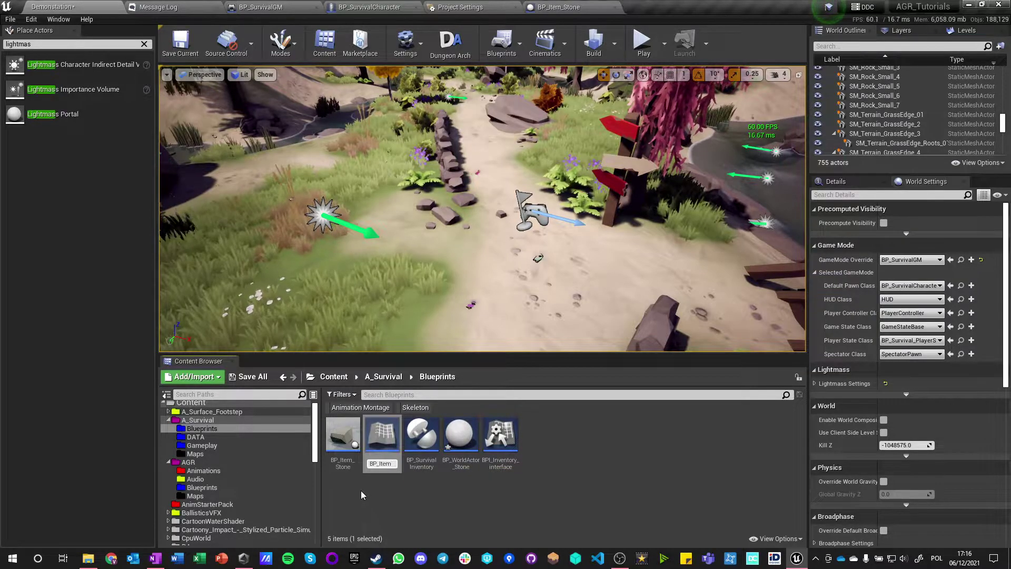
pyautogui.write('_Branch')
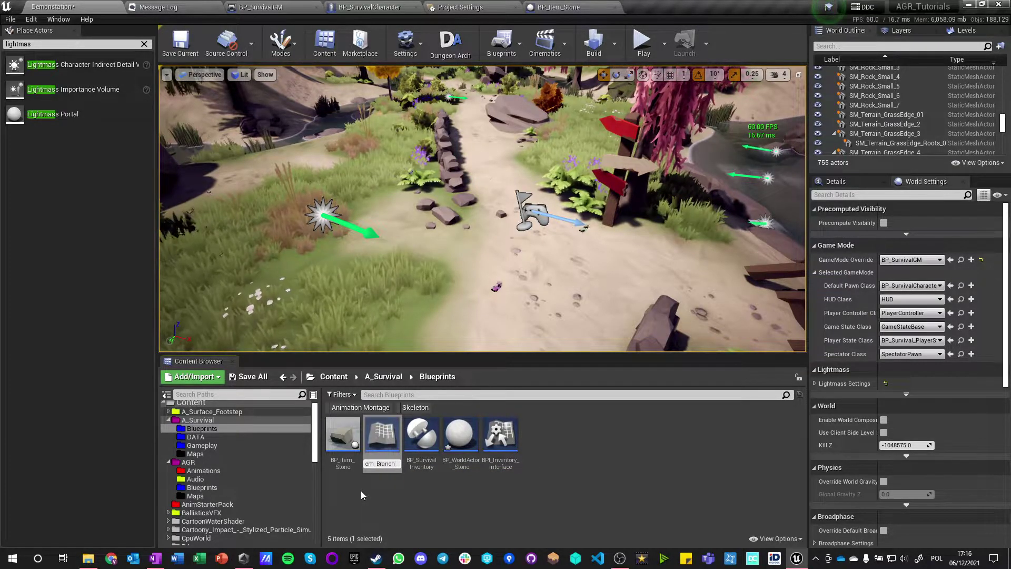
pyautogui.press('Return')
# Open BP_Item_Branch and set the stone component's static mesh to SM_Tree_Twig_01, inspecting it in the viewport
pyautogui.doubleClick(340, 440)
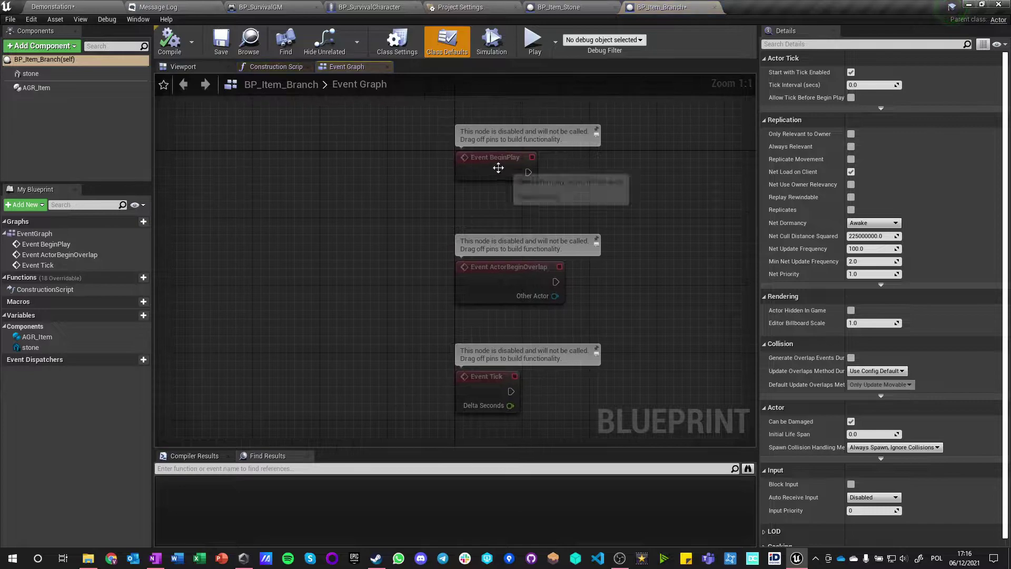
pyautogui.click(31, 73)
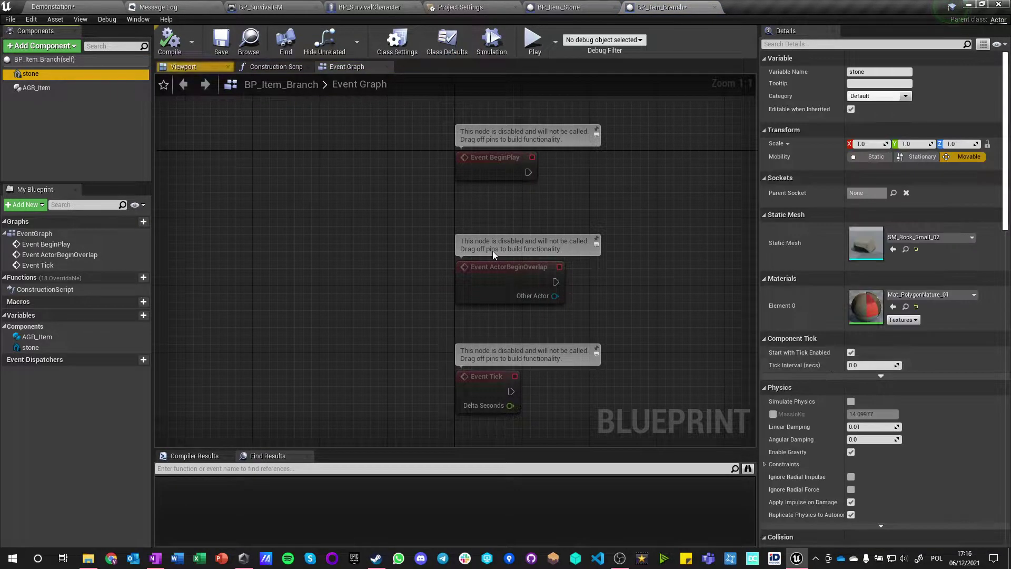
pyautogui.click(912, 238)
pyautogui.write('twig')
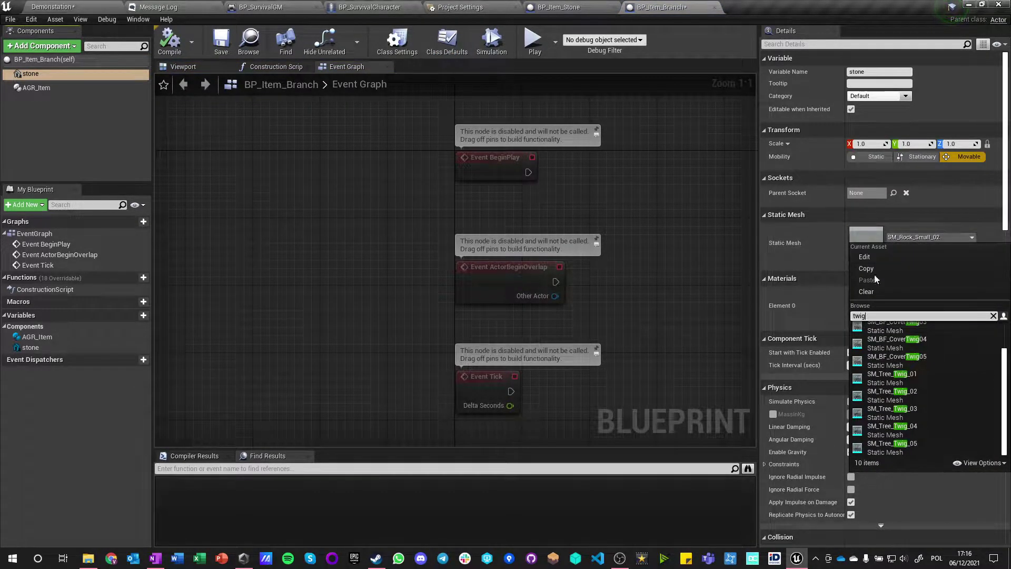
pyautogui.click(893, 377)
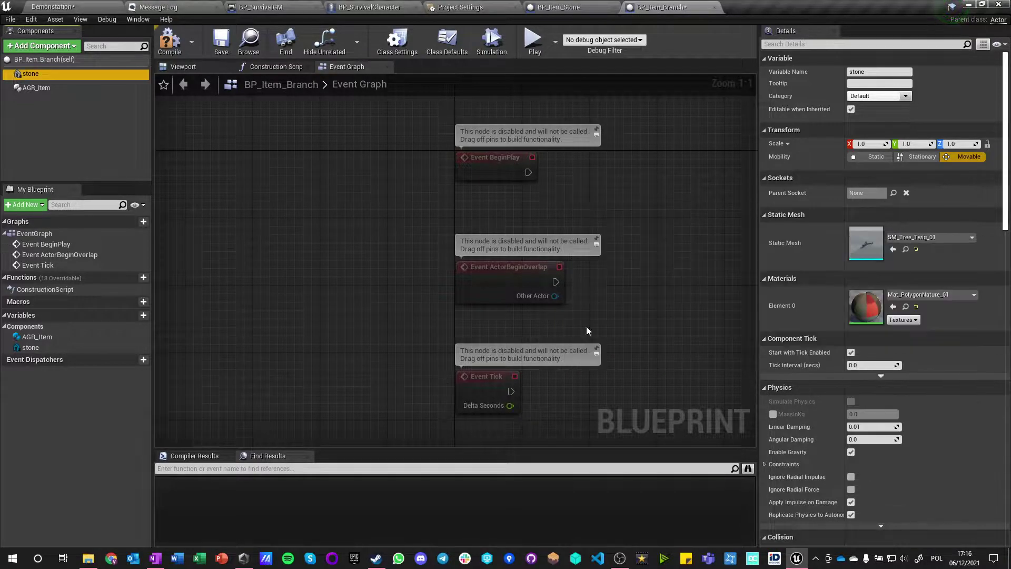
pyautogui.click(183, 66)
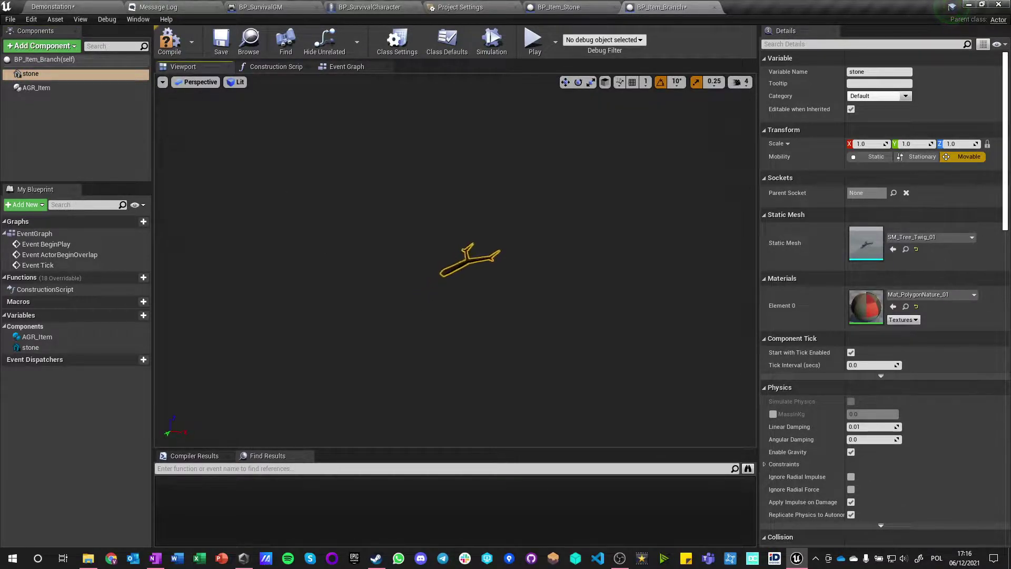
pyautogui.moveTo(455, 261); pyautogui.dragTo(377, 243, button='right')
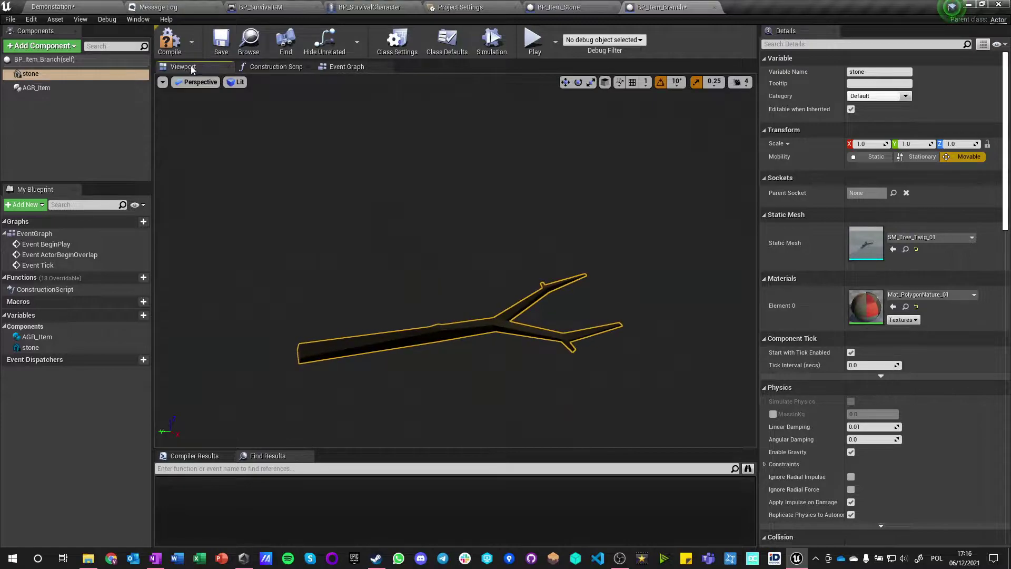
# Try SM_Tree_Twig_02 as the static mesh, settle on SM_Tree_Twig_03, and compile and save the blueprint
pyautogui.click(925, 238)
pyautogui.click(904, 413)
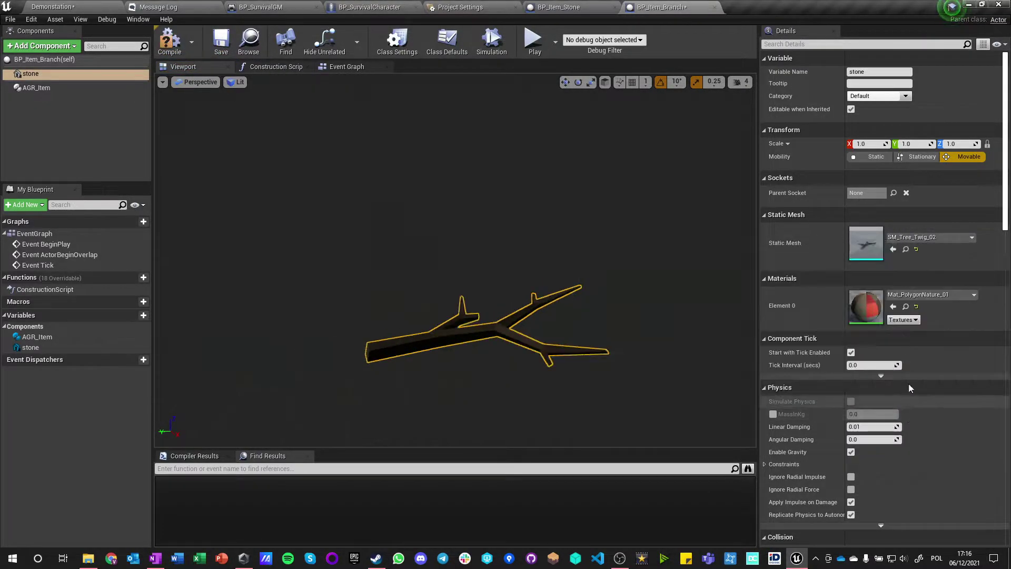
pyautogui.click(919, 240)
pyautogui.click(902, 417)
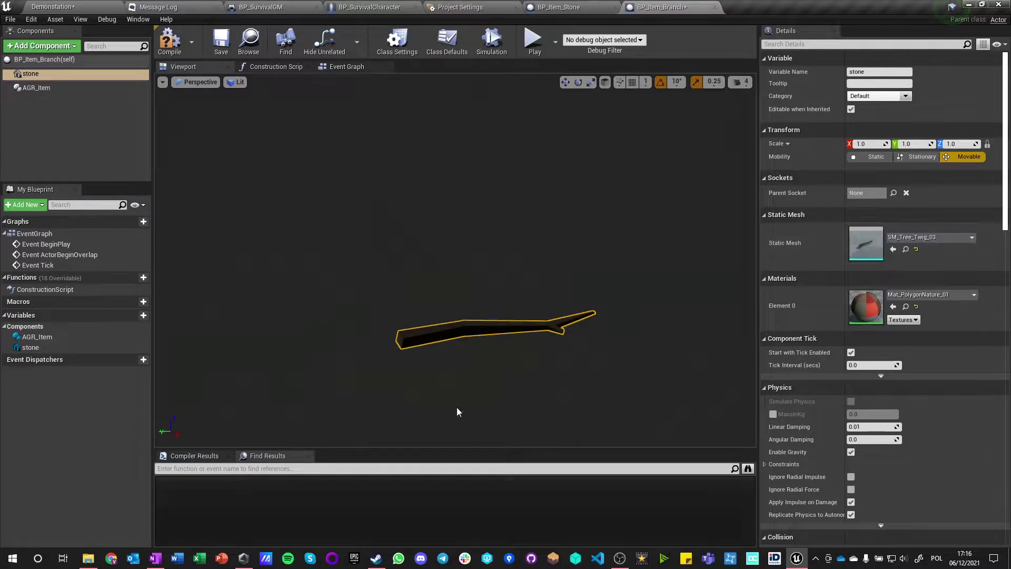
pyautogui.click(170, 41)
pyautogui.click(221, 41)
# Set the branch blueprint's AGR_Item item name to Twig and its weight to 0.1
pyautogui.click(37, 87)
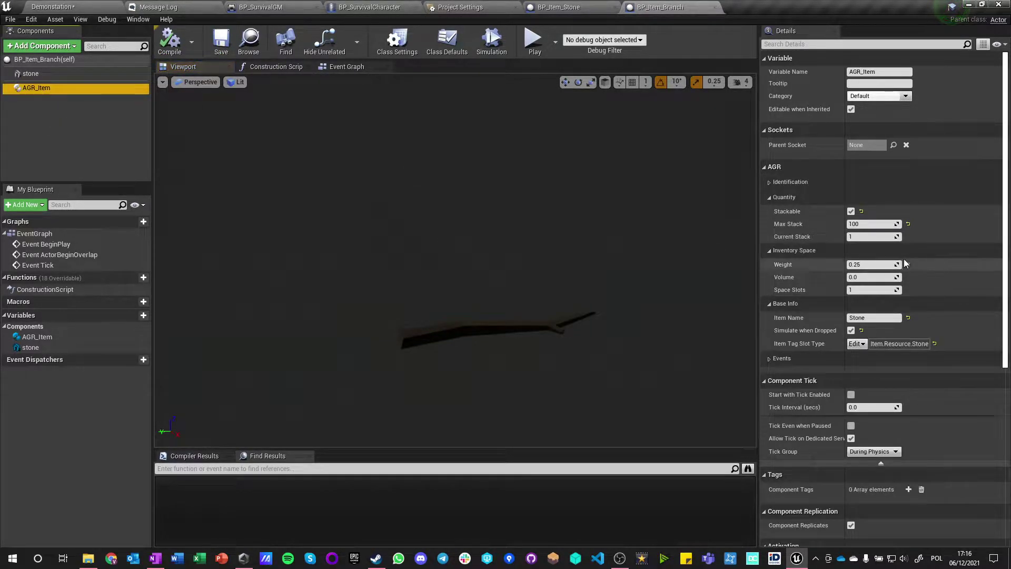
pyautogui.click(869, 318)
pyautogui.write('Twig')
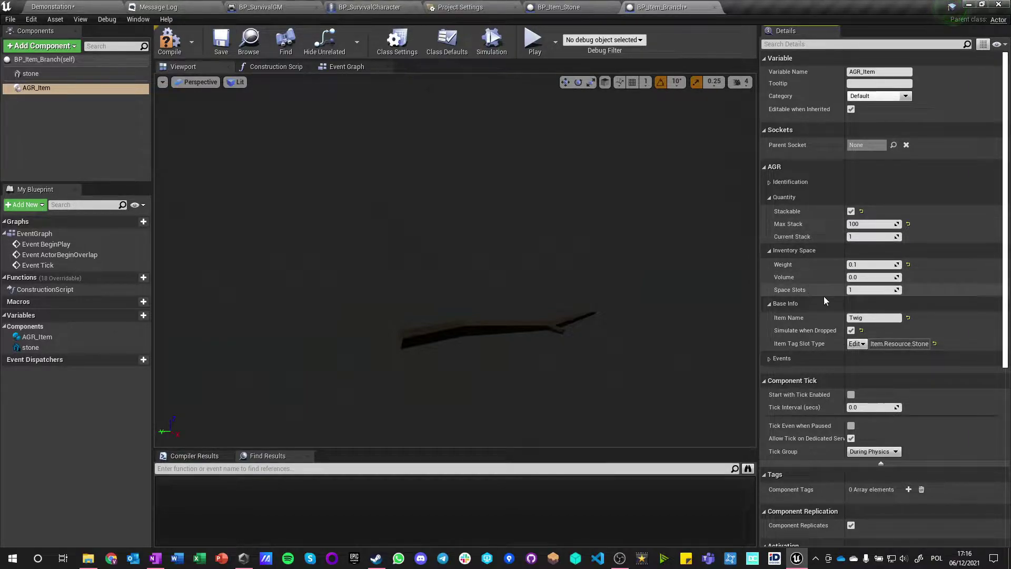
# Assign the Item.Resource.Branch tag as the AGR_Item component's item tag slot type and save the blueprint
pyautogui.click(853, 344)
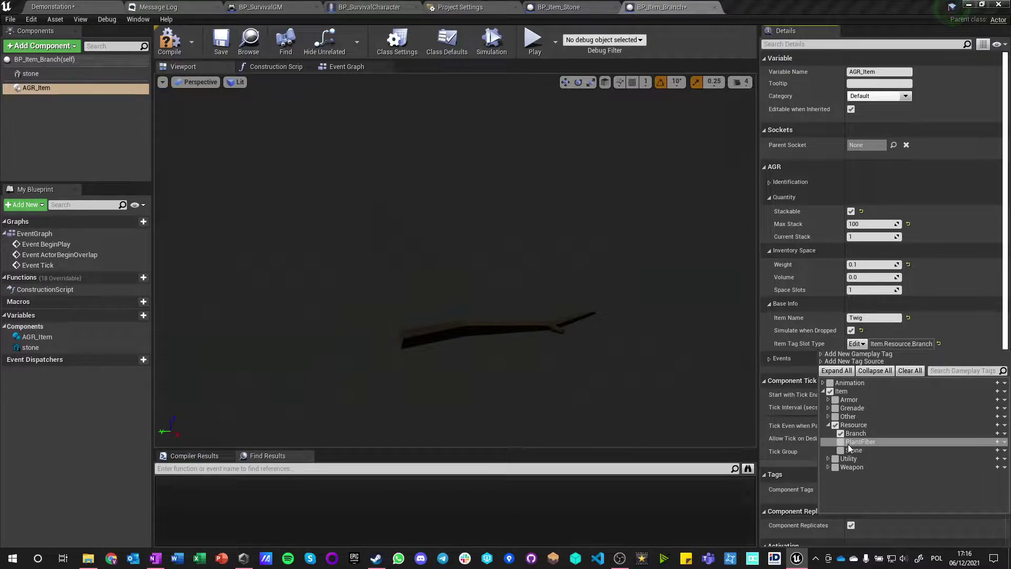
pyautogui.click(840, 433)
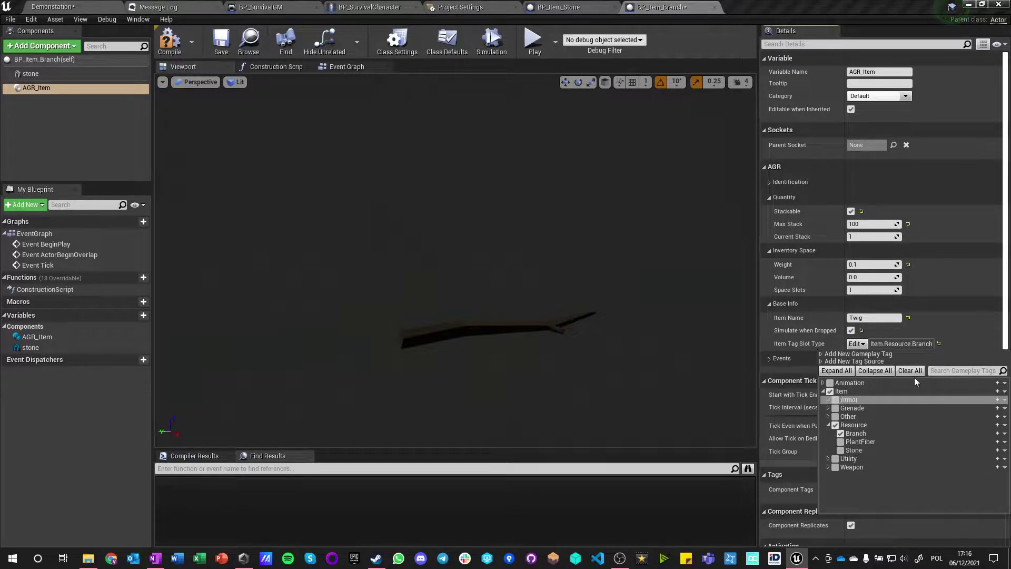
pyautogui.click(789, 323)
pyautogui.click(220, 43)
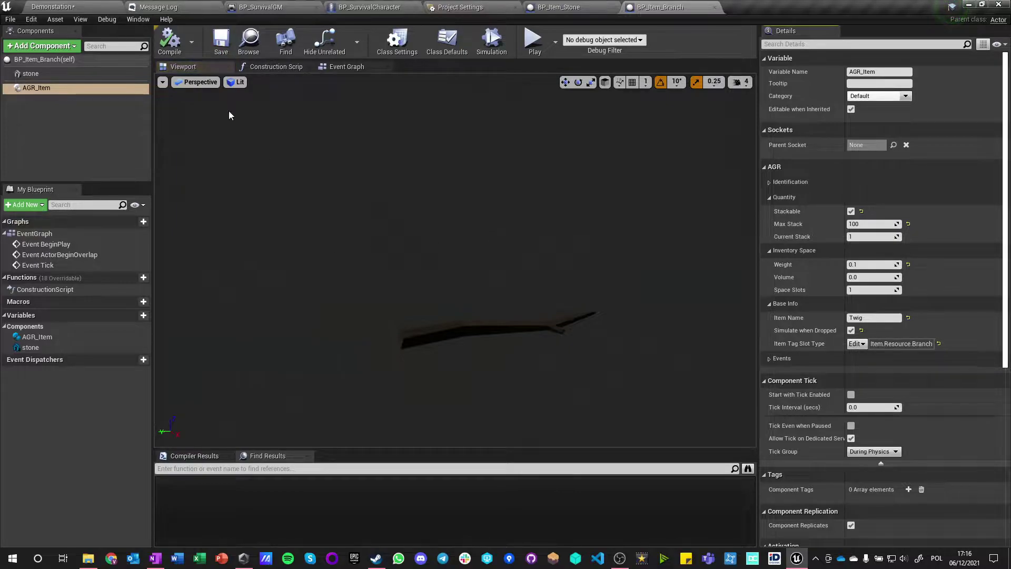
pyautogui.click(874, 318)
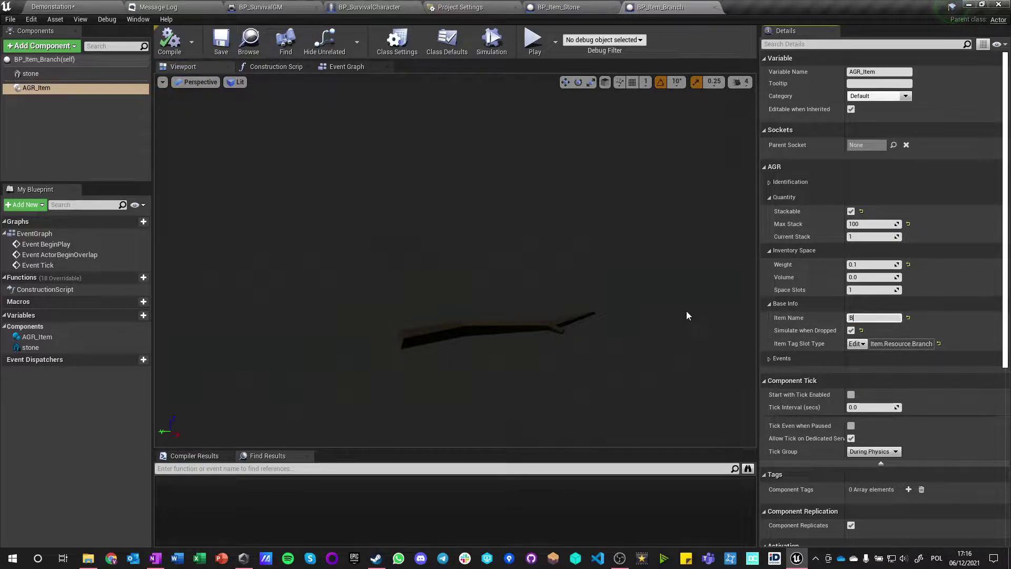
pyautogui.write('Branch')
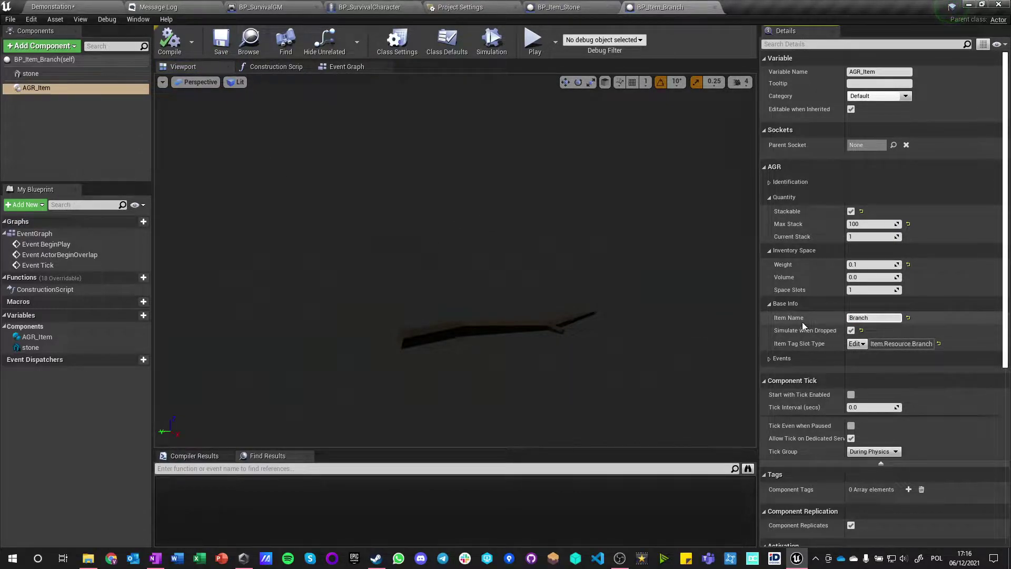
pyautogui.hotkey('ctrl', 'z')
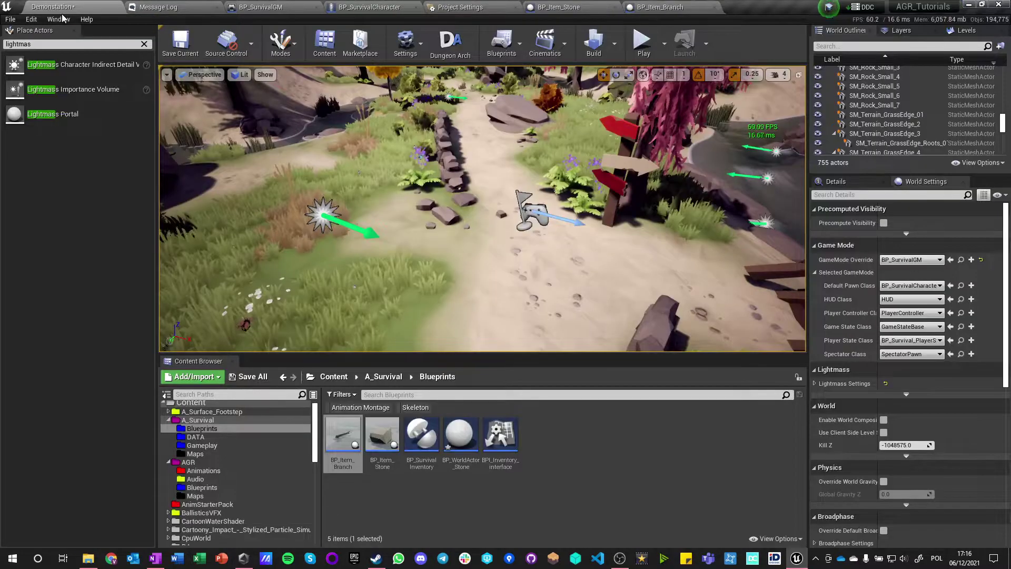
# Open the DT_Survival_tags data table from the DATA folder of A_Survival
pyautogui.click(58, 7)
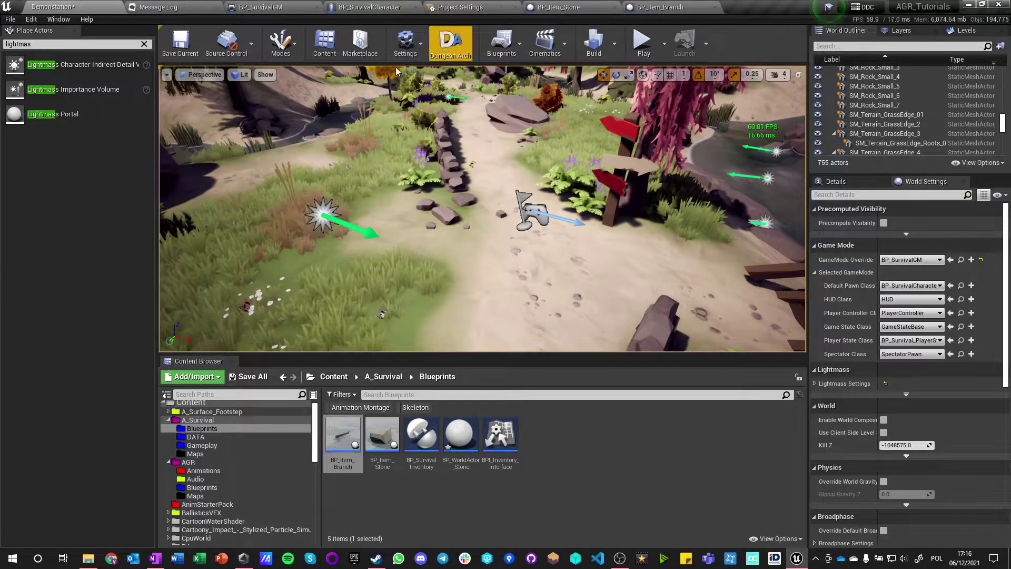
pyautogui.click(383, 375)
pyautogui.click(387, 448)
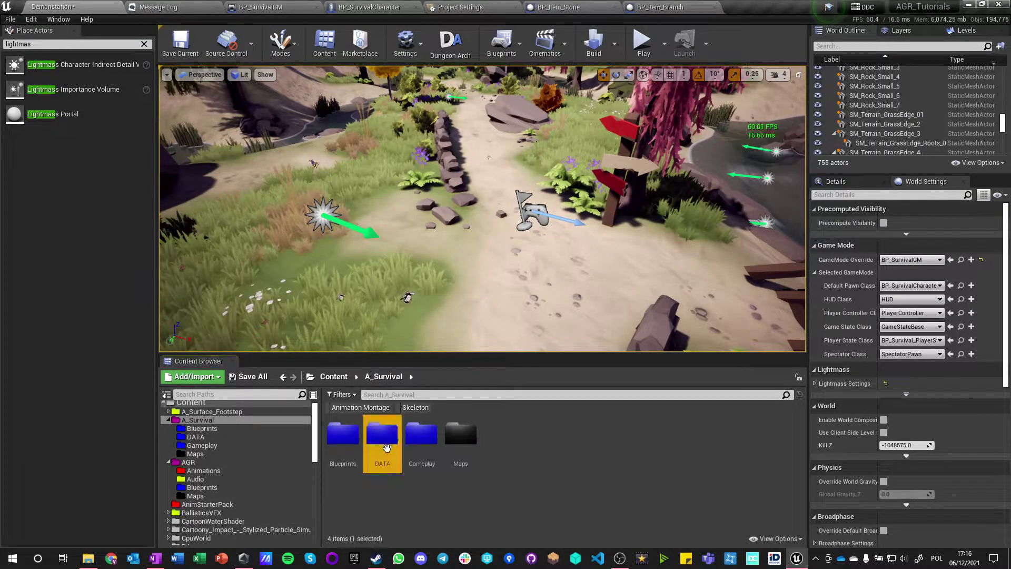
pyautogui.doubleClick(387, 447)
pyautogui.doubleClick(342, 433)
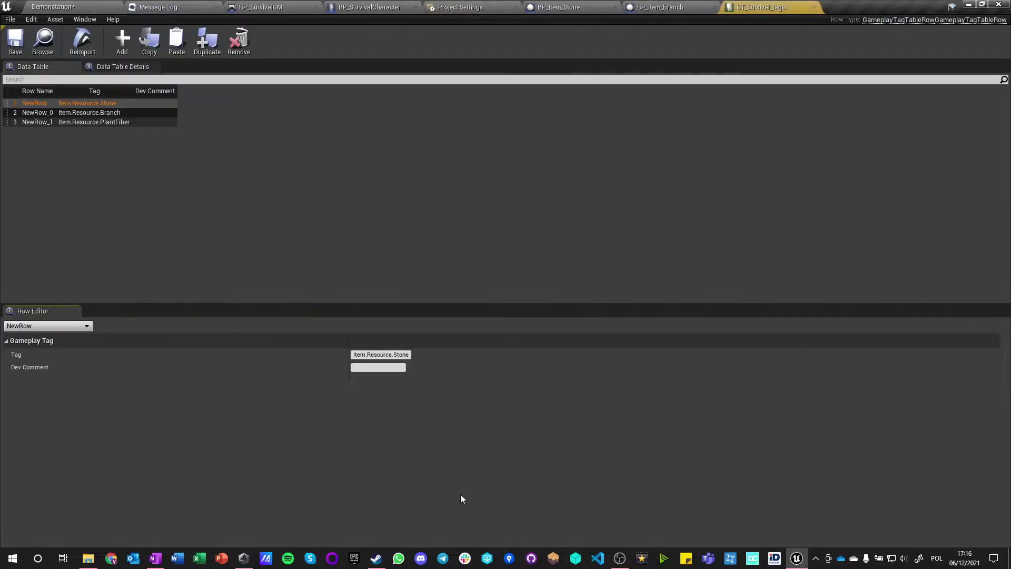
# Change the Item.Resource.Branch row's tag to Item.Resource.Twig and save the data table
pyautogui.click(84, 112)
pyautogui.doubleClick(403, 354)
pyautogui.write('Twig')
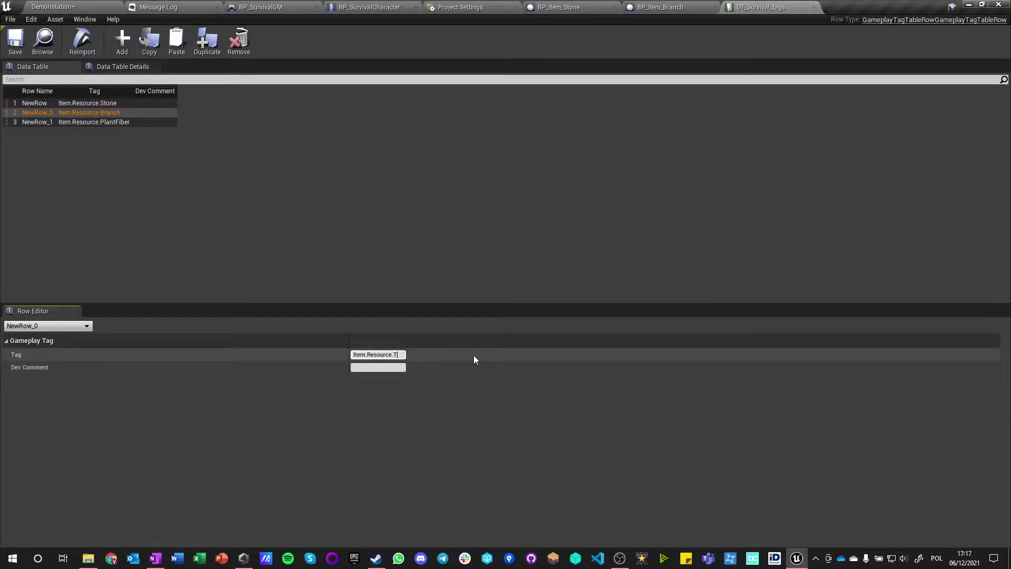
pyautogui.press('Return')
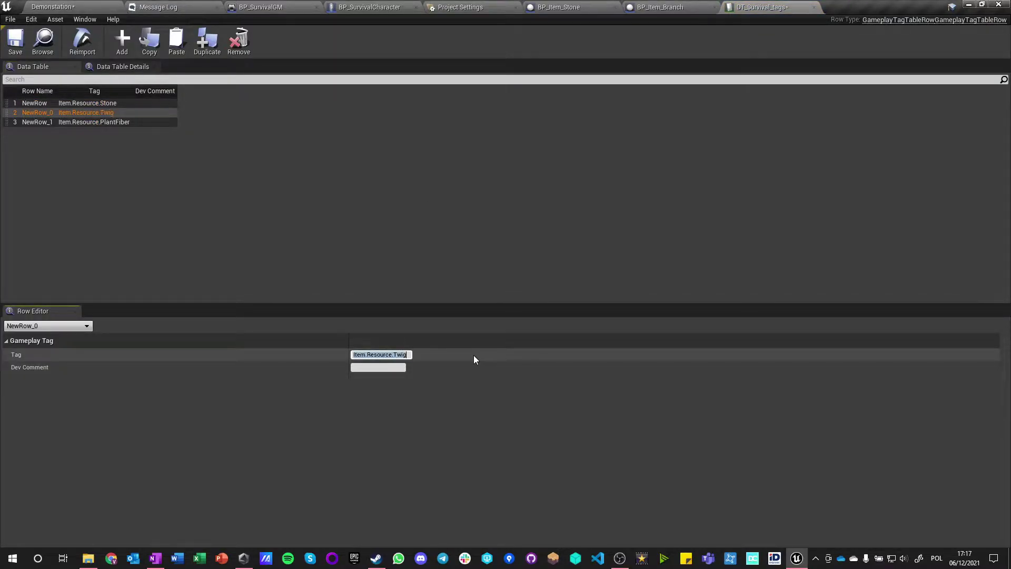
pyautogui.click(16, 42)
# Close the DT_Survival_tags data table and the Project Settings
pyautogui.click(813, 7)
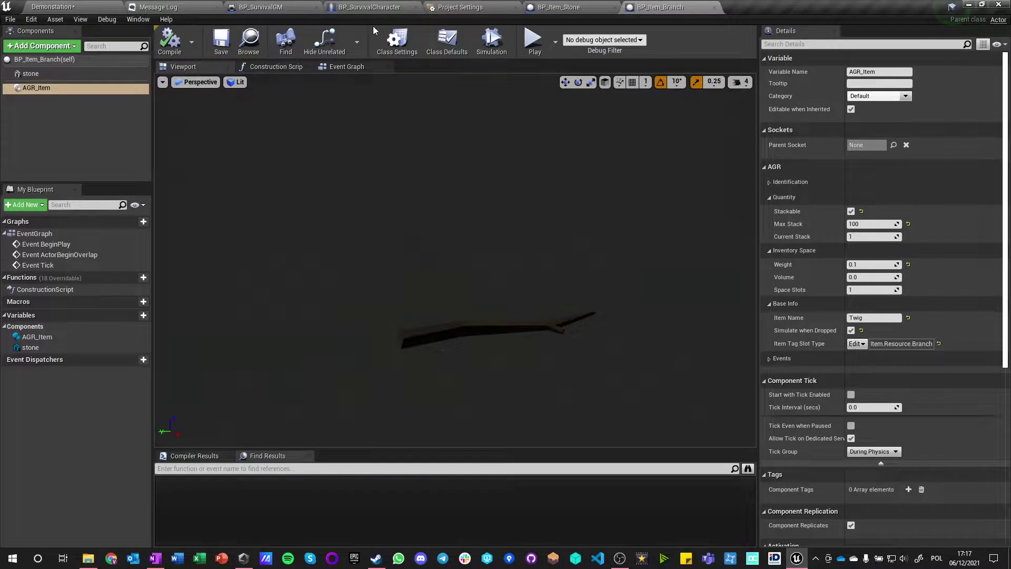
pyautogui.click(480, 7)
pyautogui.click(515, 8)
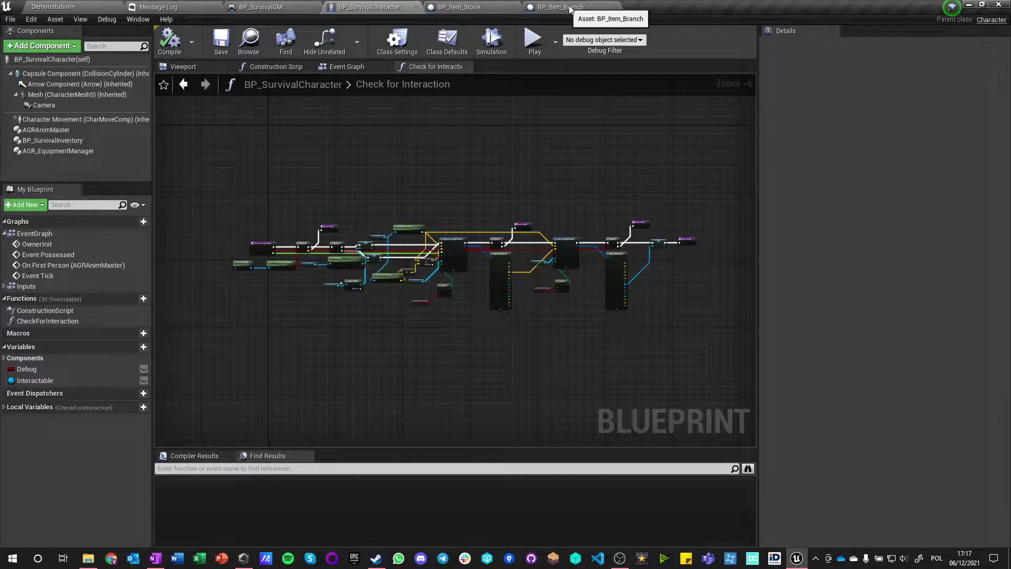
# In BP_Item_Branch, set the AGR_Item component's item tag slot type to Item.Resource.Twig, then compile and save the blueprint
pyautogui.click(553, 8)
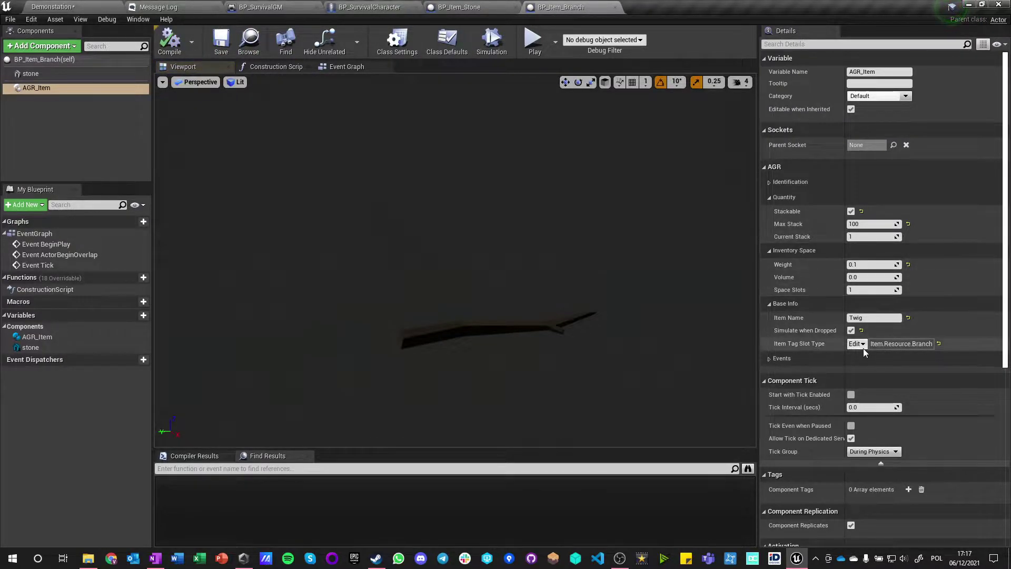
pyautogui.click(857, 343)
pyautogui.click(560, 317)
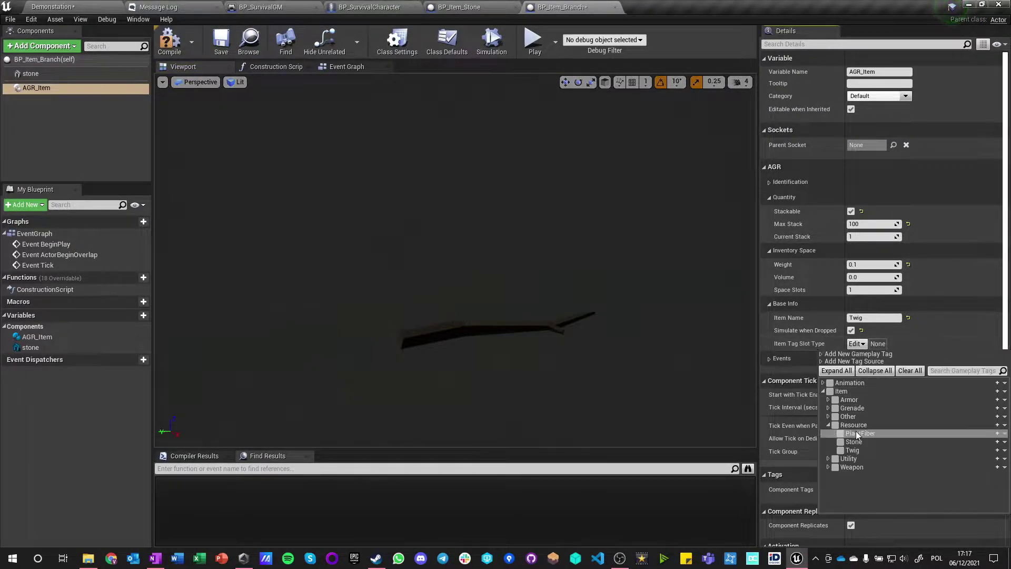
pyautogui.click(842, 442)
pyautogui.click(841, 444)
pyautogui.click(842, 448)
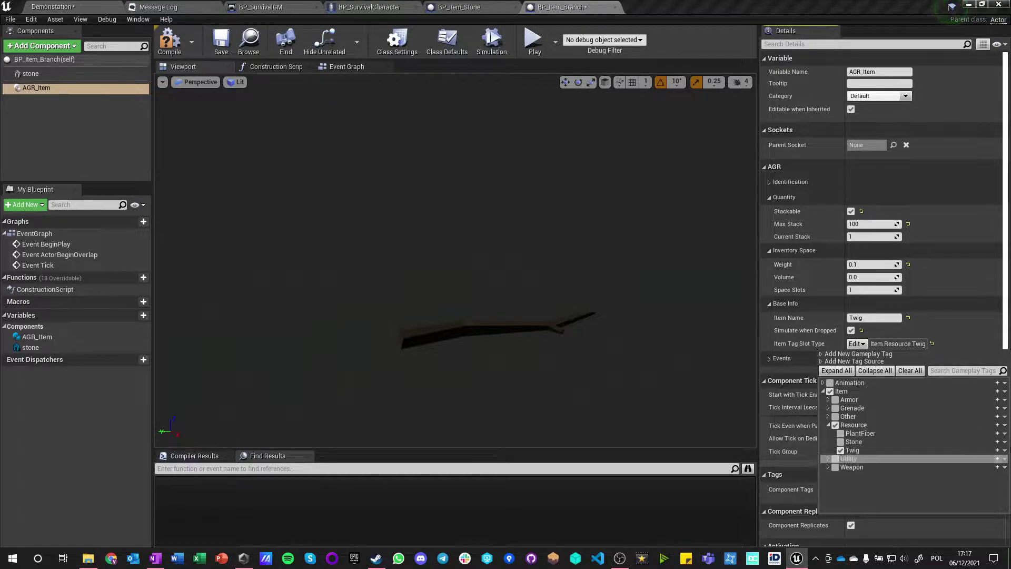
pyautogui.click(325, 322)
pyautogui.click(169, 41)
pyautogui.click(220, 41)
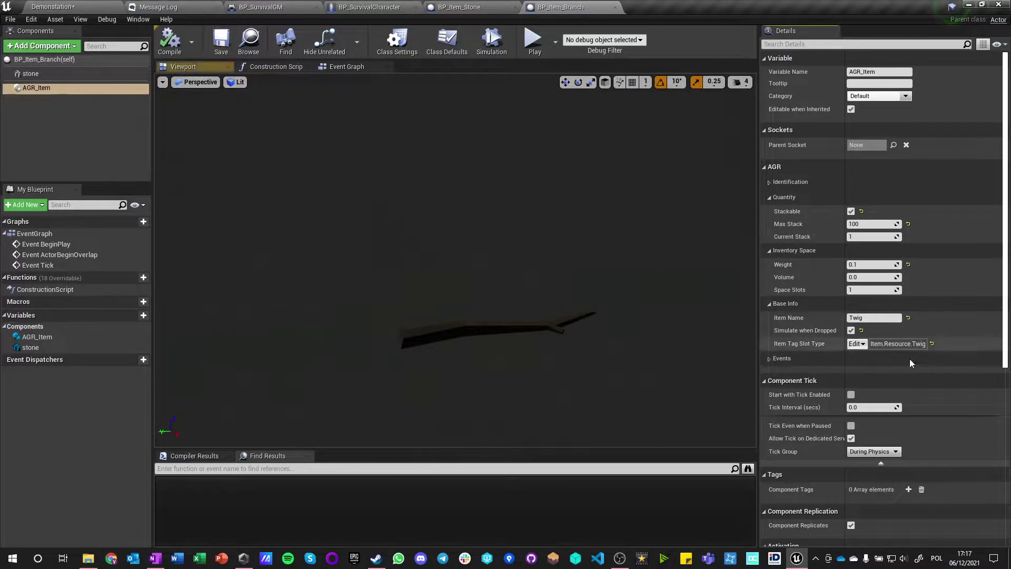
# Close the BP_Item_Branch and BP_Item_Stone editors and open the Blueprints folder of A_Survival
pyautogui.click(616, 7)
pyautogui.click(515, 8)
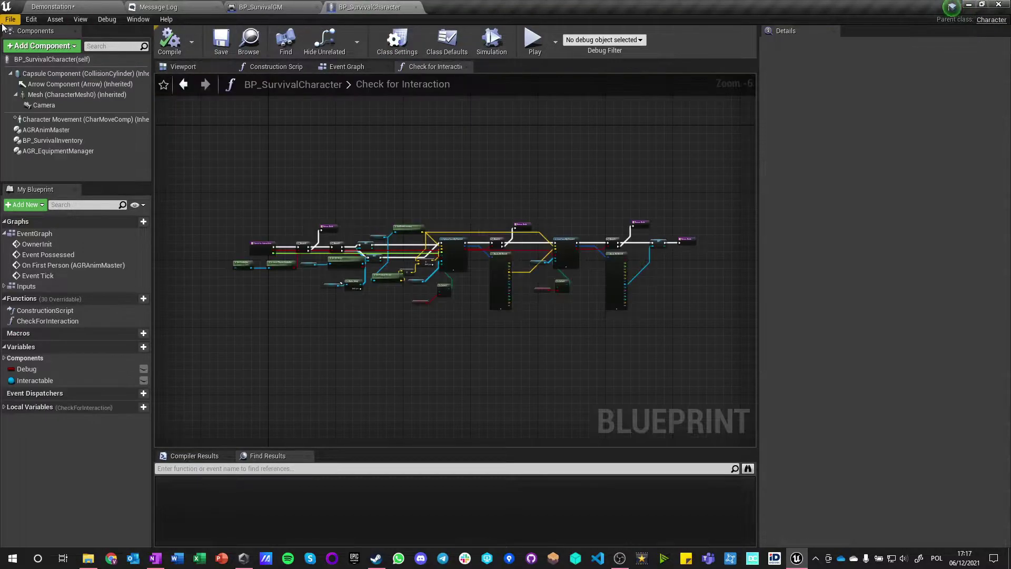
pyautogui.click(53, 7)
pyautogui.click(347, 381)
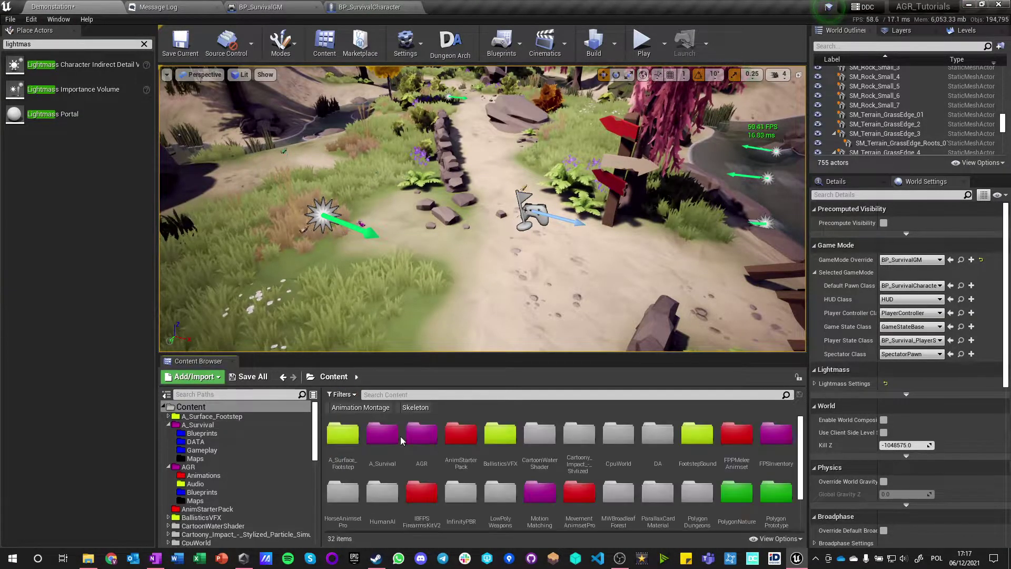
pyautogui.doubleClick(384, 437)
pyautogui.doubleClick(342, 433)
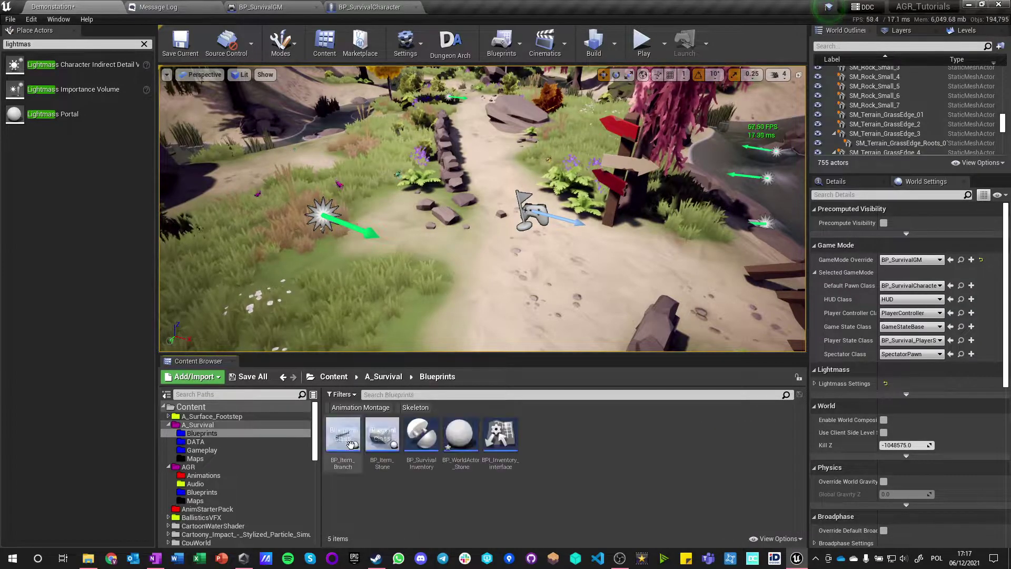
# Duplicate the BP_Item_Stone blueprint and name the copy BP_Item_PlantFiber
pyautogui.click(382, 437)
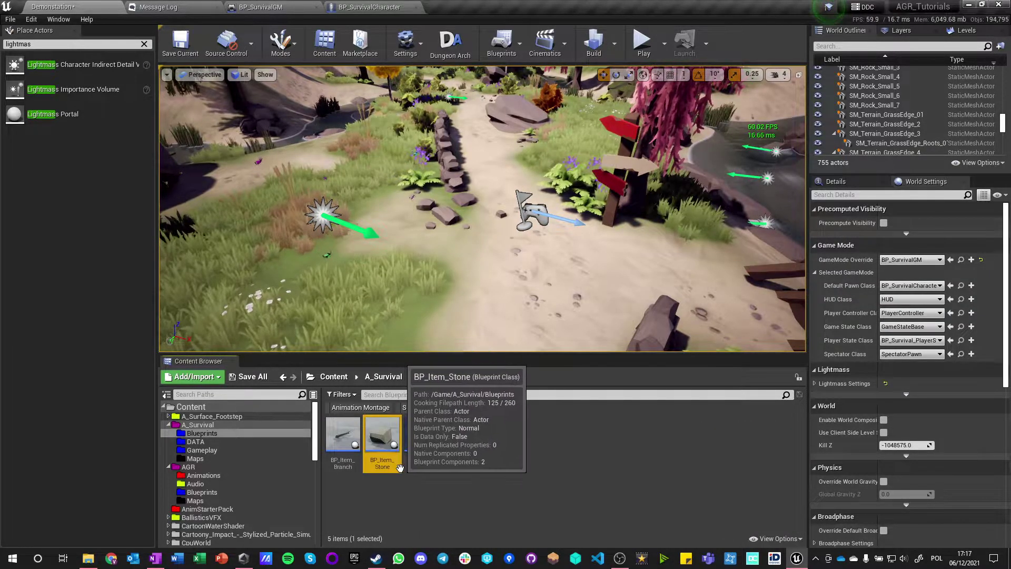
pyautogui.hotkey('ctrl', 'w')
pyautogui.press('Right')
pyautogui.press('BackSpace')
pyautogui.press('BackSpace')
pyautogui.press('BackSpace')
pyautogui.press('BackSpace')
pyautogui.press('BackSpace')
pyautogui.press('BackSpace')
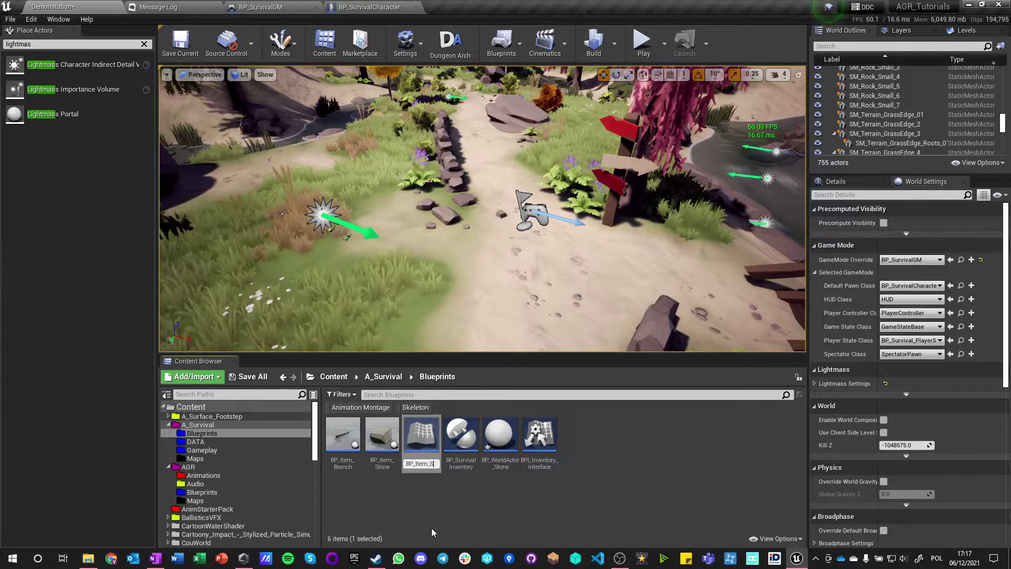
pyautogui.write('Pla')
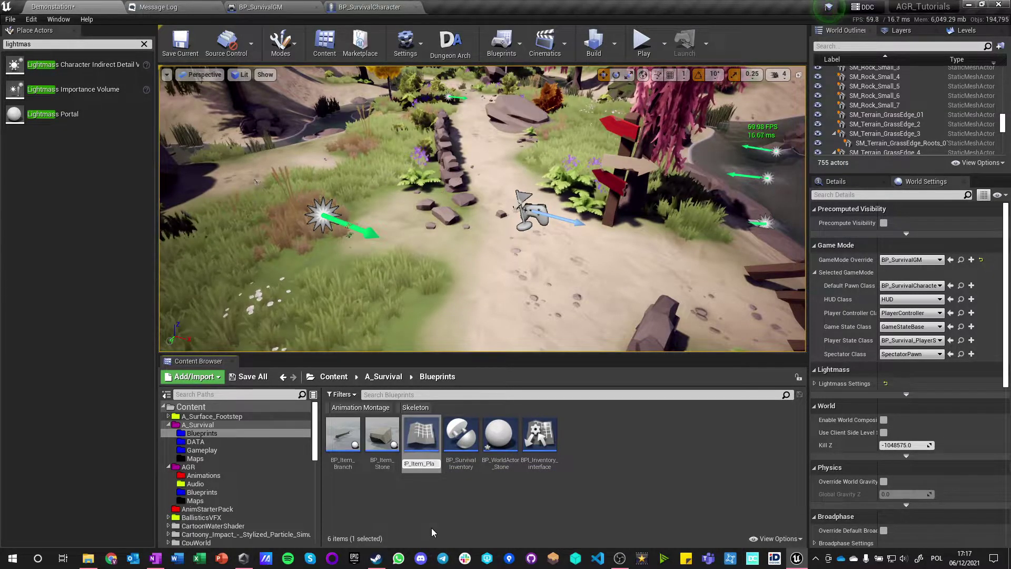
pyautogui.write('ntFiber')
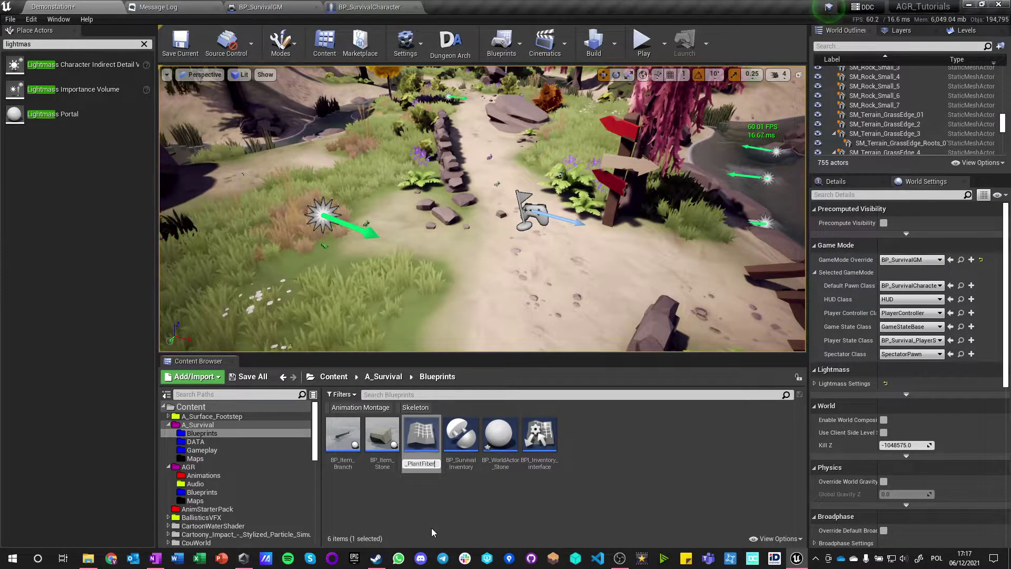
pyautogui.press('Return')
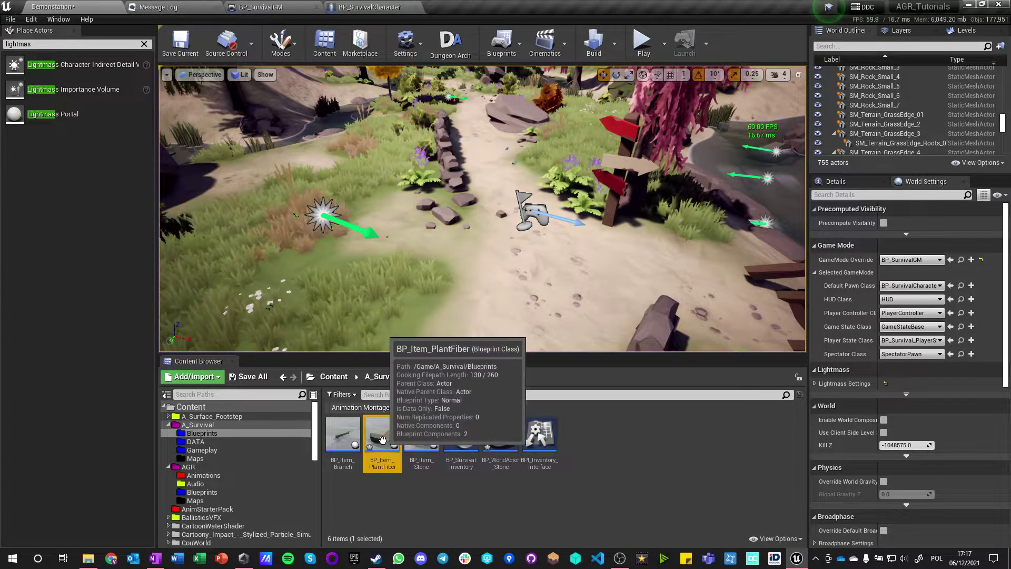
# Open the BP_Item_PlantFiber blueprint and select its stone static mesh component
pyautogui.doubleClick(382, 437)
pyautogui.click(32, 74)
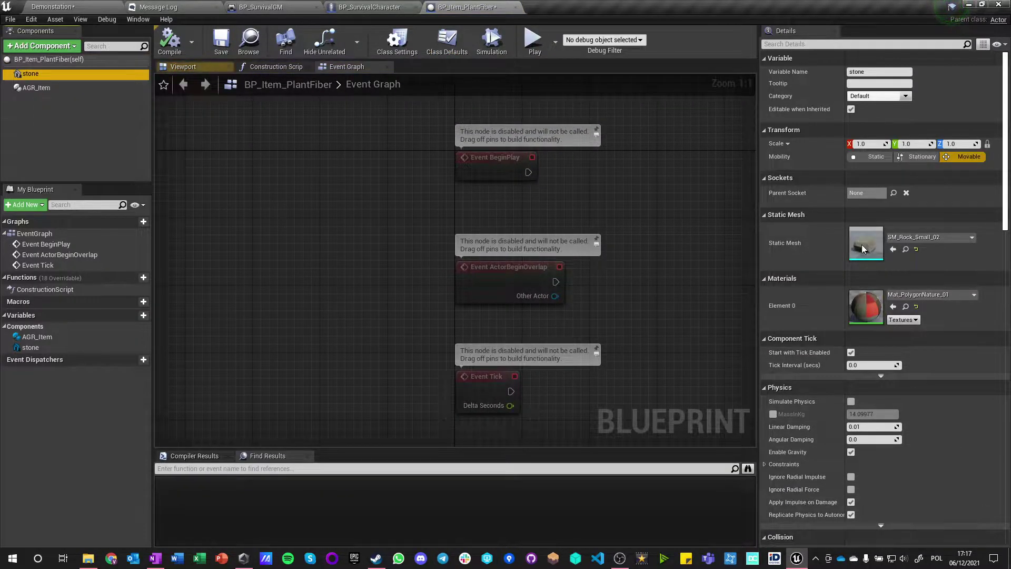
pyautogui.click(911, 237)
pyautogui.click(910, 238)
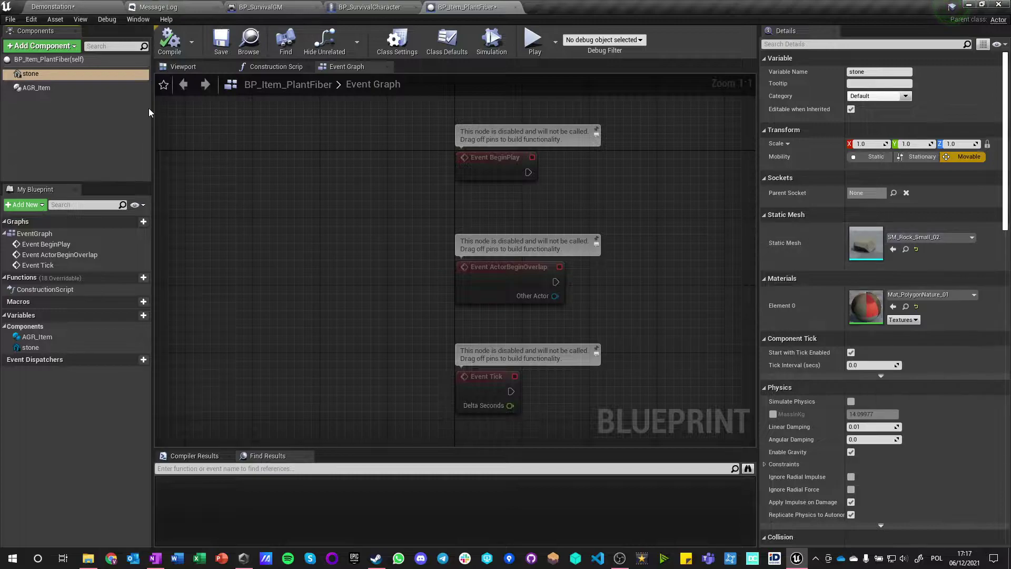
# Browse the Plants meshes of PolygonNature for a mesh suitable for the plant fiber item
pyautogui.click(68, 8)
pyautogui.click(334, 376)
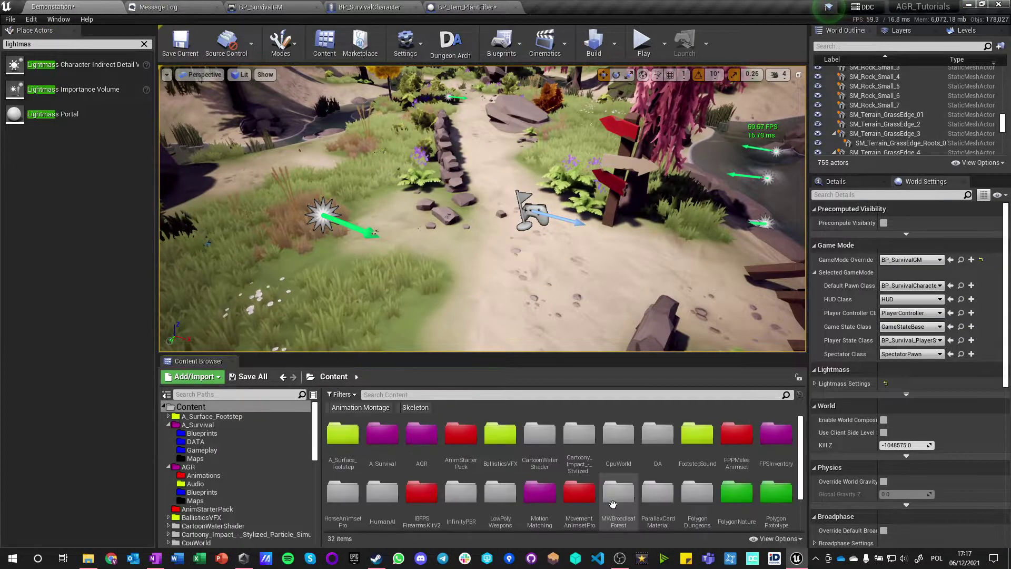
pyautogui.doubleClick(736, 436)
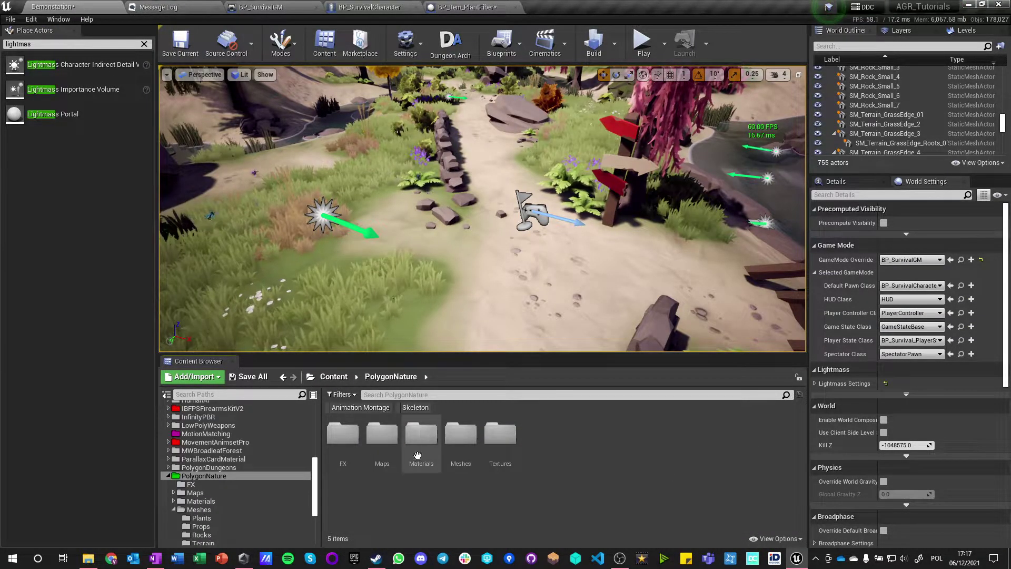
pyautogui.doubleClick(460, 432)
pyautogui.doubleClick(343, 435)
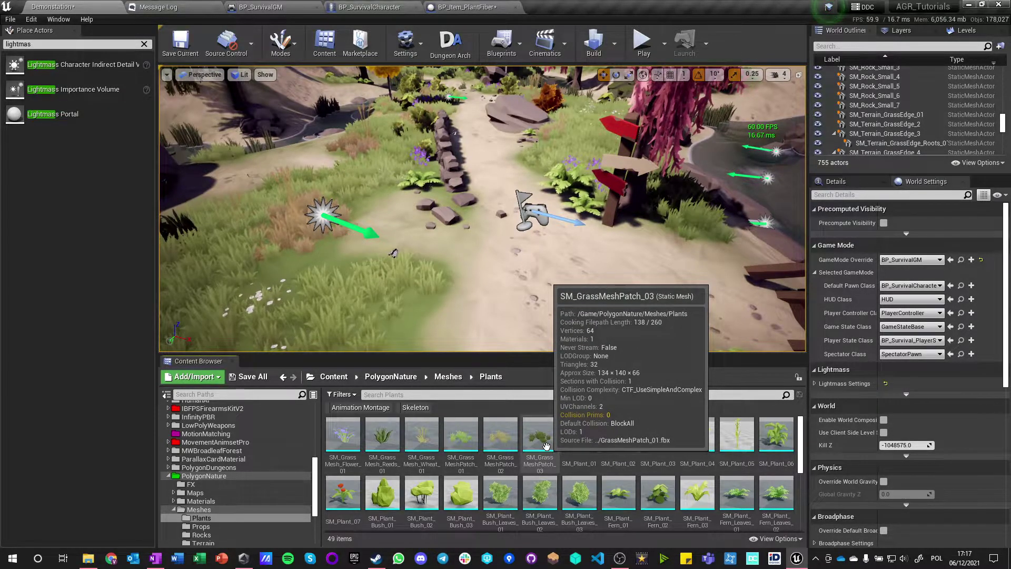
pyautogui.scroll(-2, 546, 446)
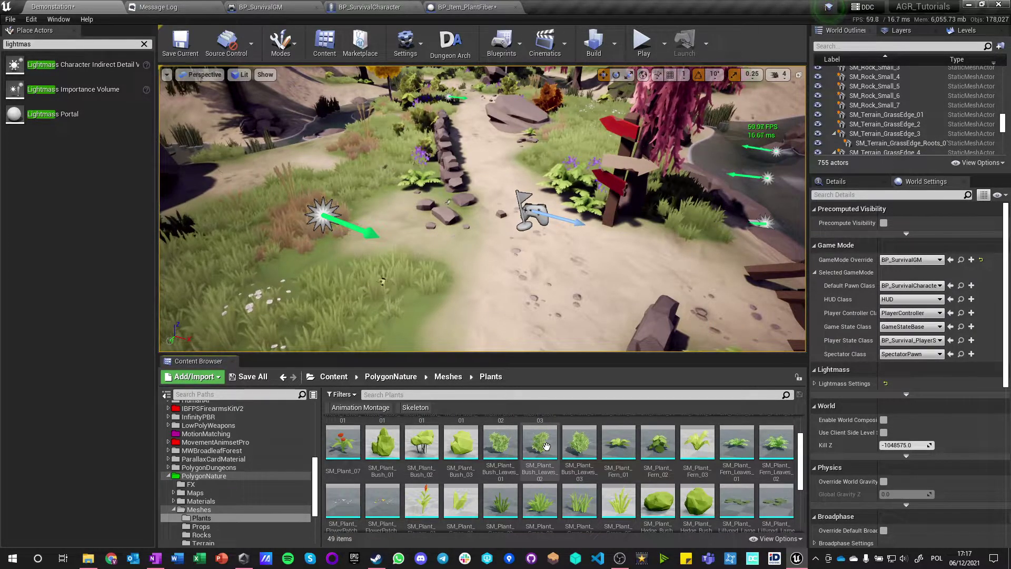
pyautogui.scroll(-2, 546, 445)
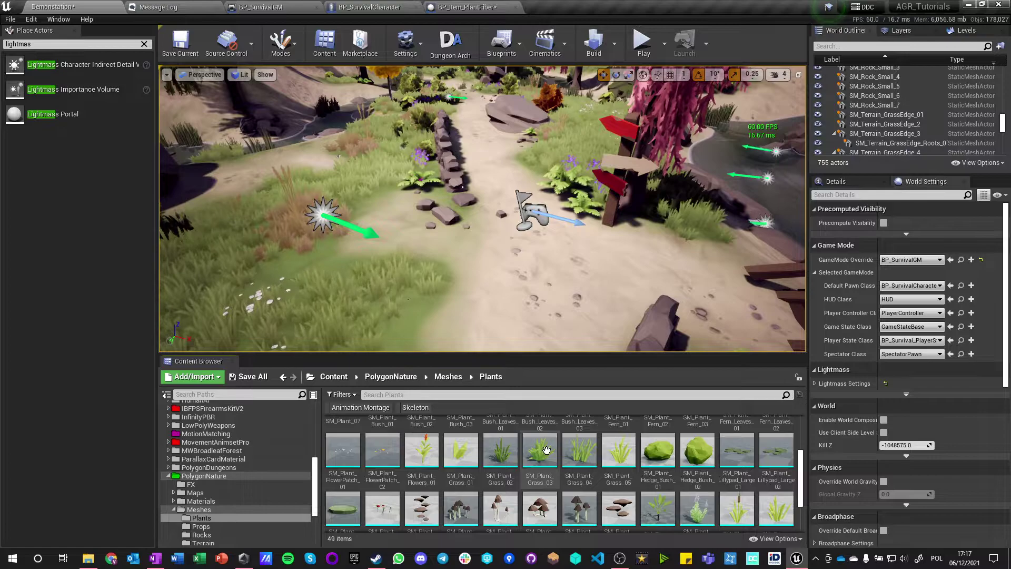
pyautogui.scroll(-1, 545, 450)
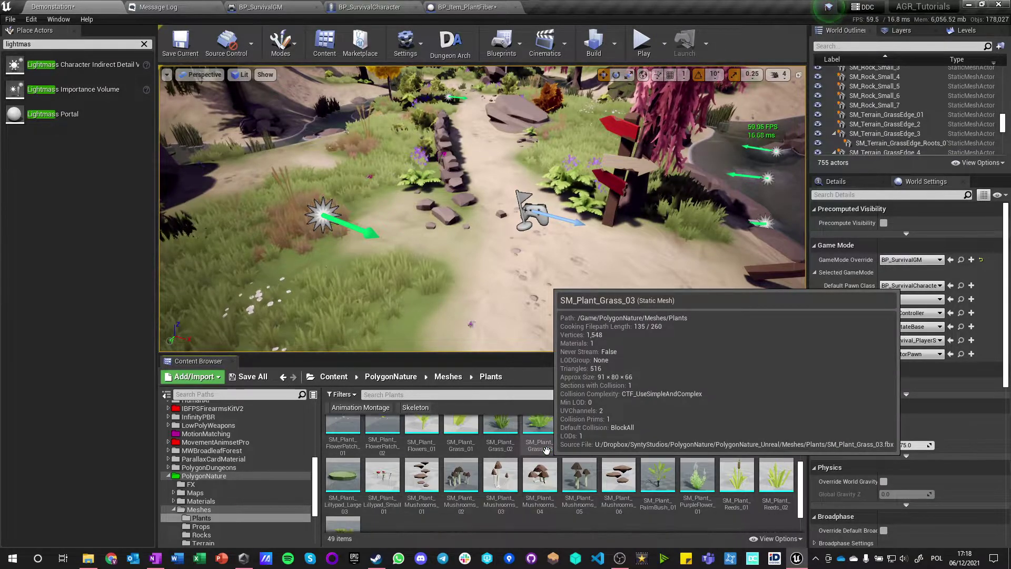
pyautogui.scroll(-1, 546, 450)
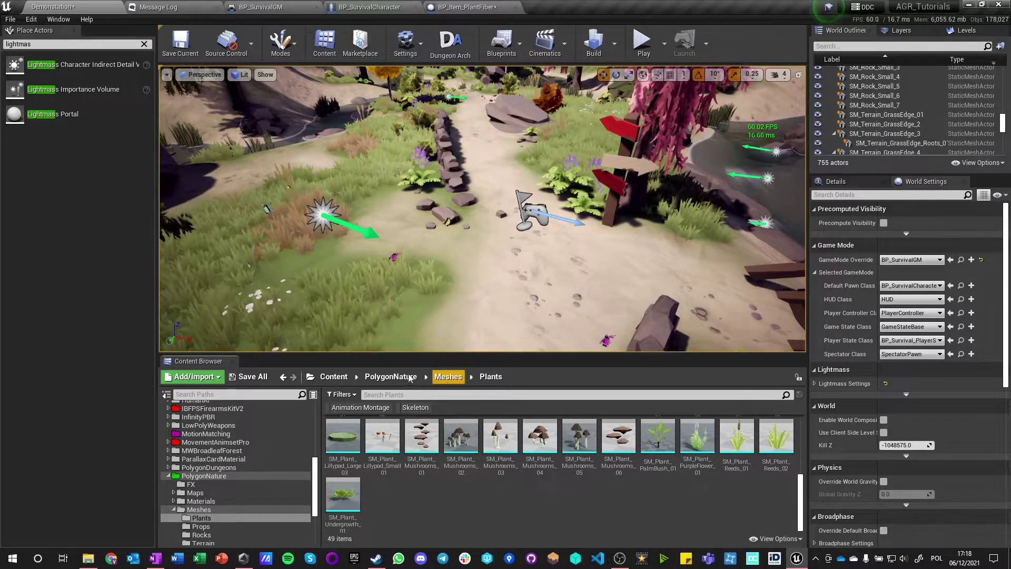
# Check the Generic meshes of PolygonPrototype for a plant fiber mesh
pyautogui.click(339, 376)
pyautogui.doubleClick(776, 437)
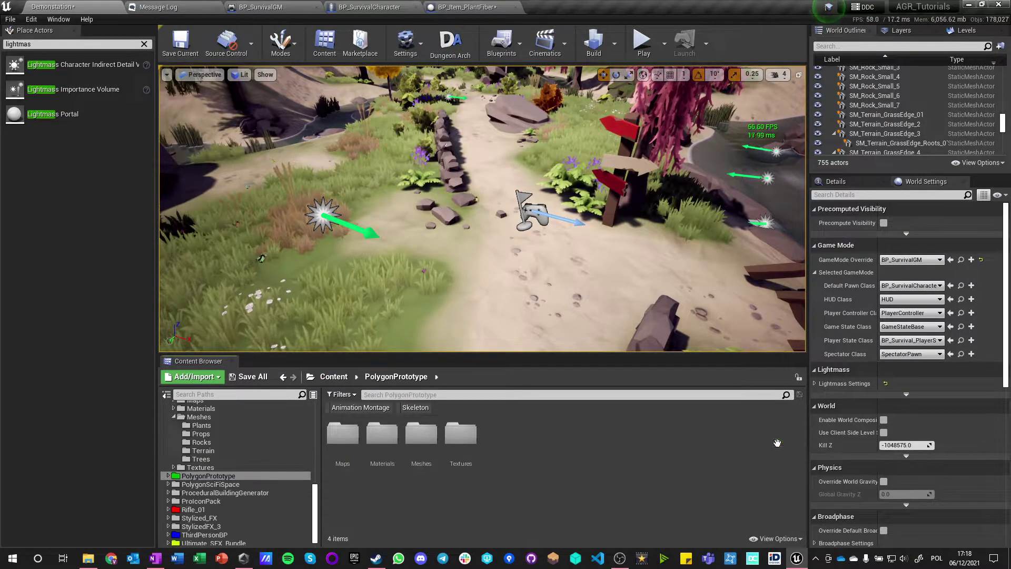
pyautogui.doubleClick(421, 434)
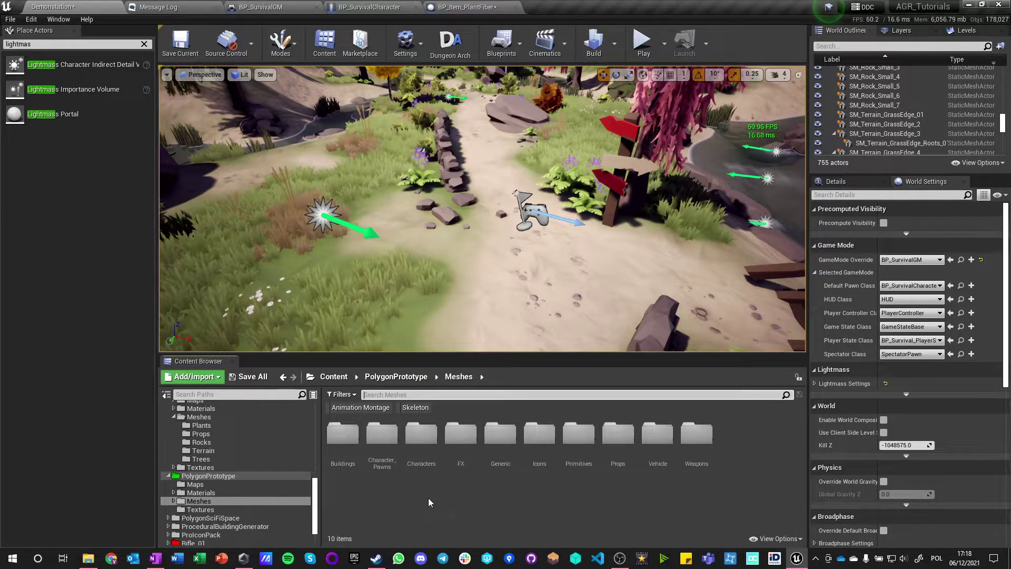
pyautogui.doubleClick(500, 435)
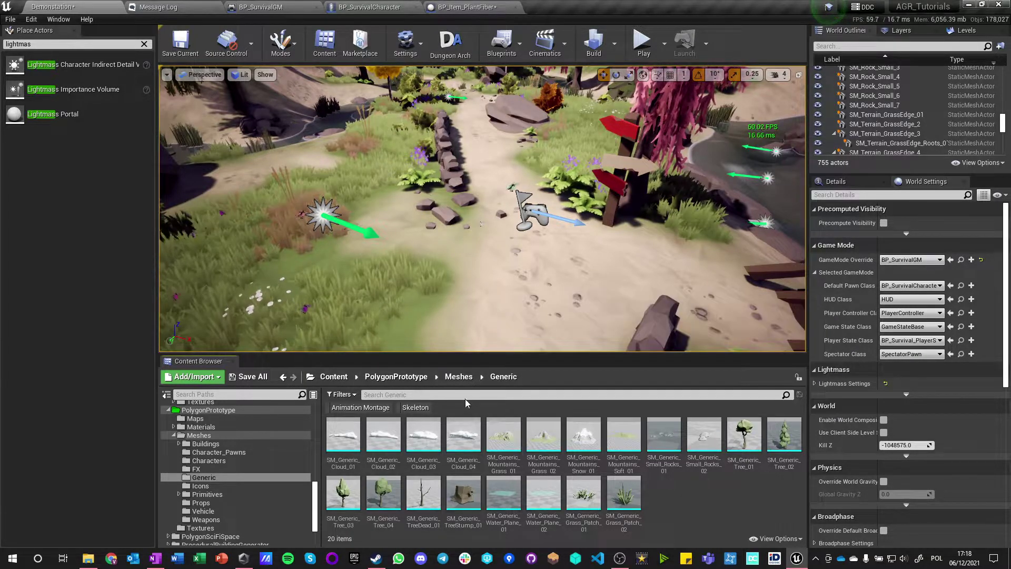
pyautogui.click(459, 377)
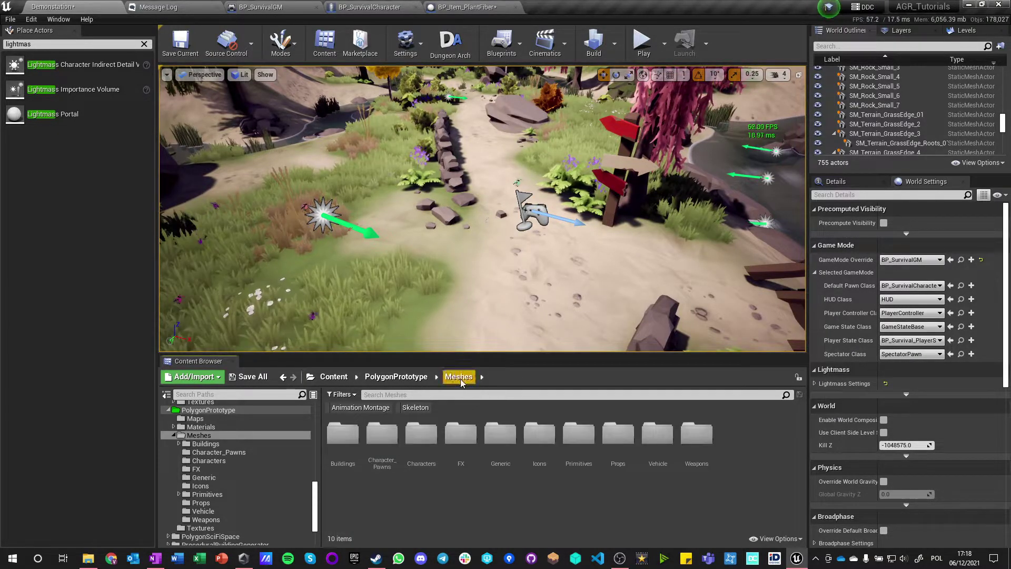
# Look through the Props meshes of PolygonPrototype for a plant fiber mesh, then return to the Content root folder
pyautogui.doubleClick(619, 467)
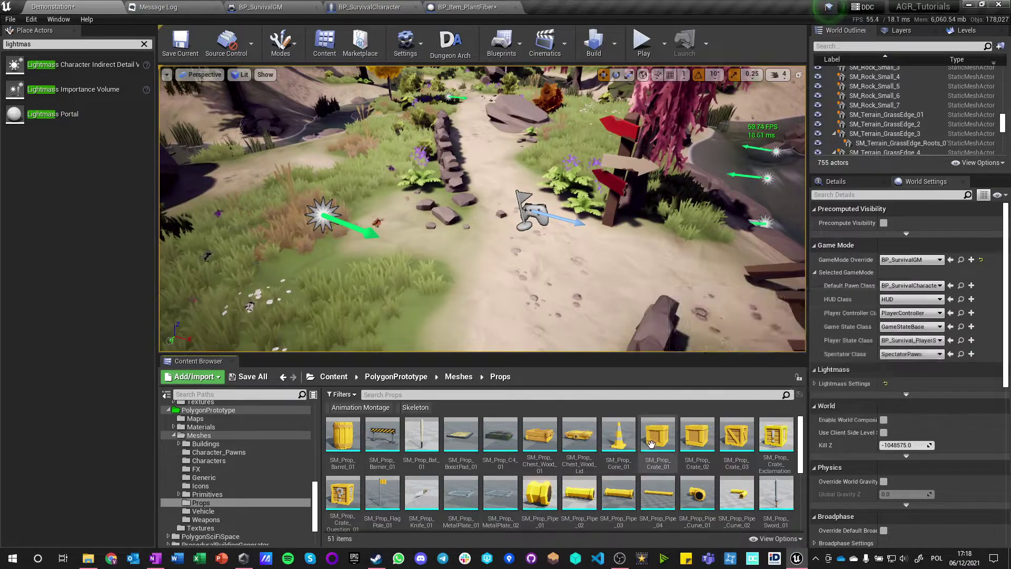
pyautogui.scroll(-2, 668, 453)
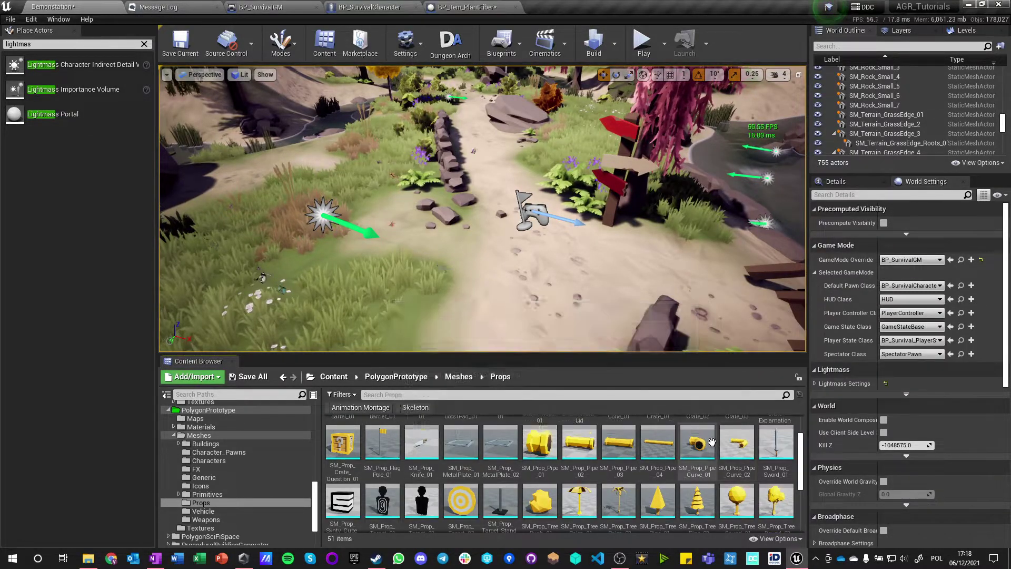
pyautogui.scroll(-2, 707, 441)
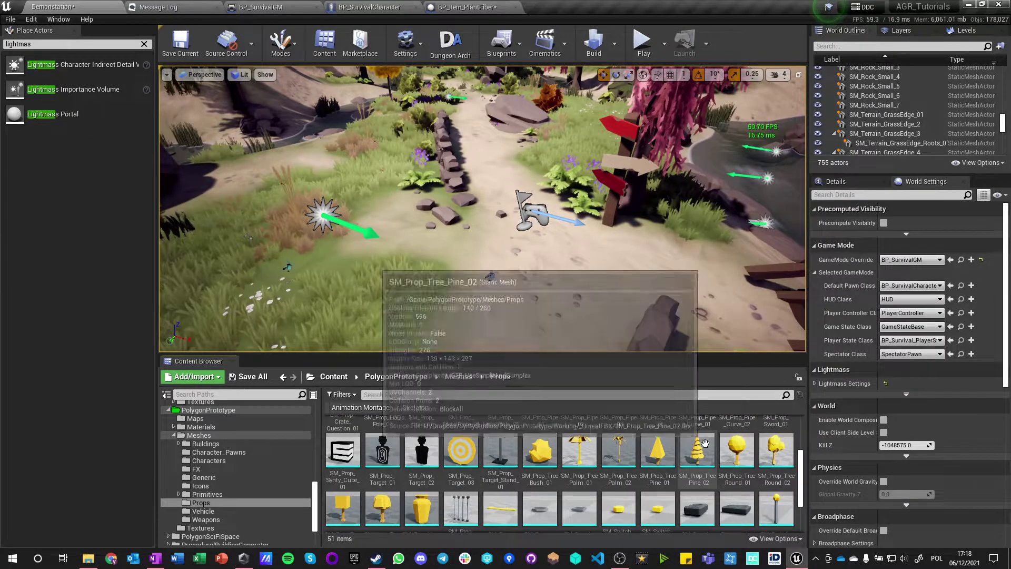
pyautogui.scroll(-2, 707, 441)
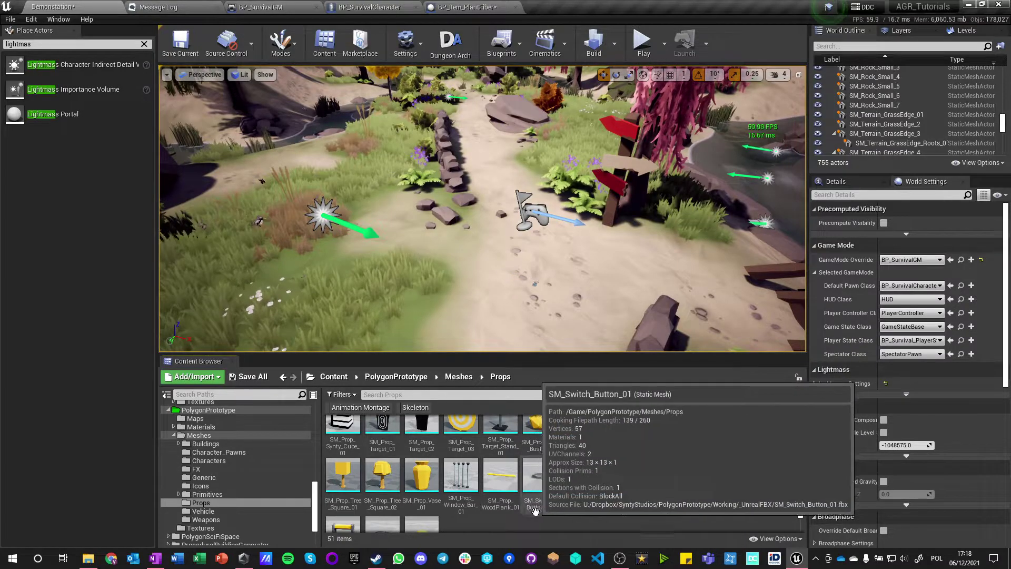
pyautogui.scroll(-1, 556, 516)
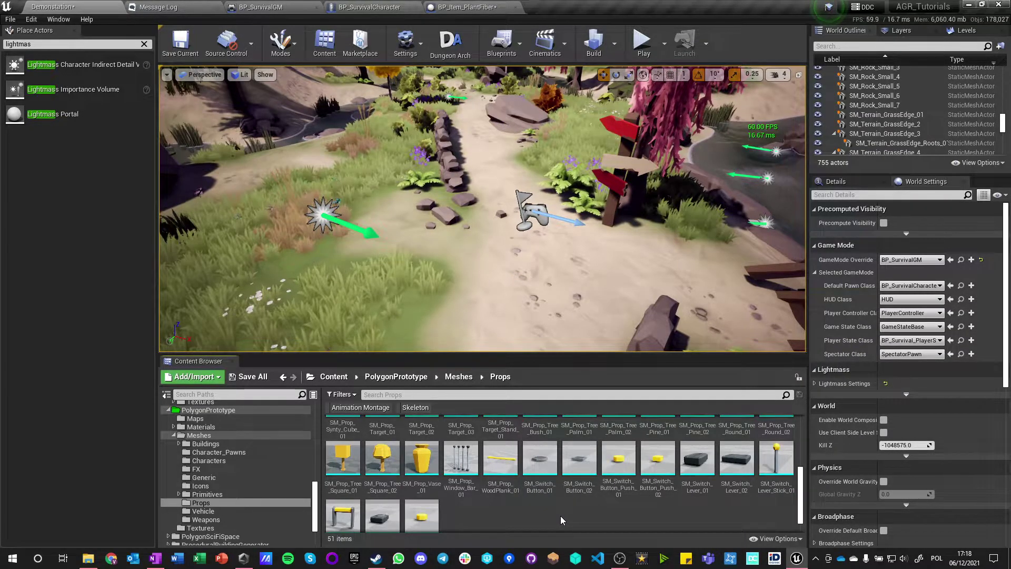
pyautogui.scroll(-1, 561, 520)
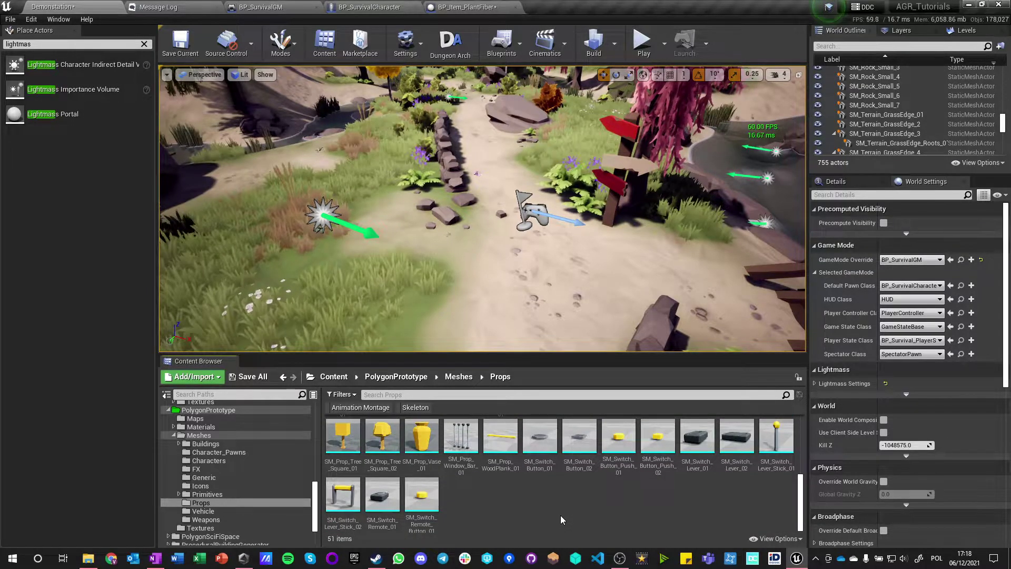
pyautogui.scroll(6, 560, 513)
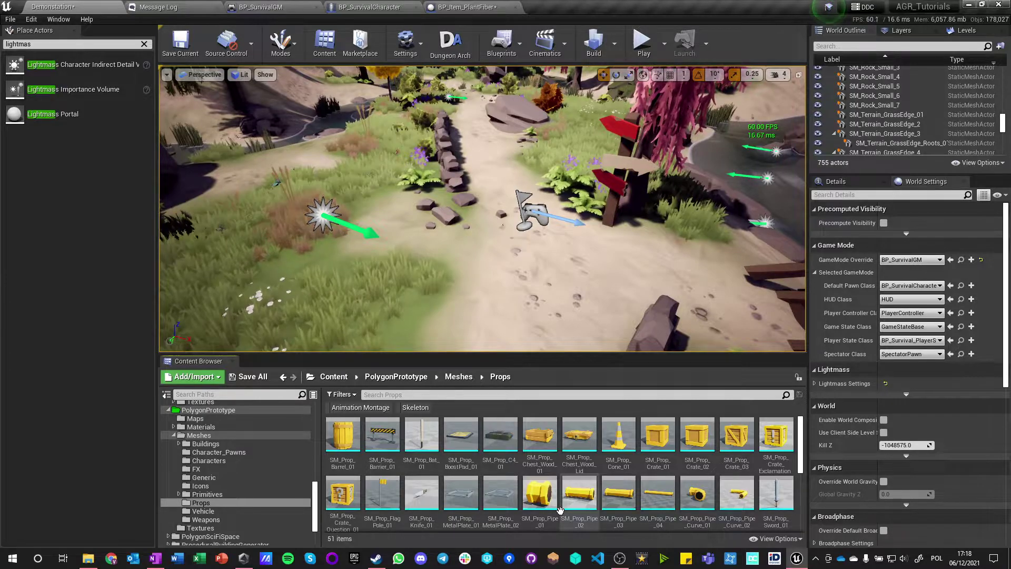
pyautogui.click(404, 377)
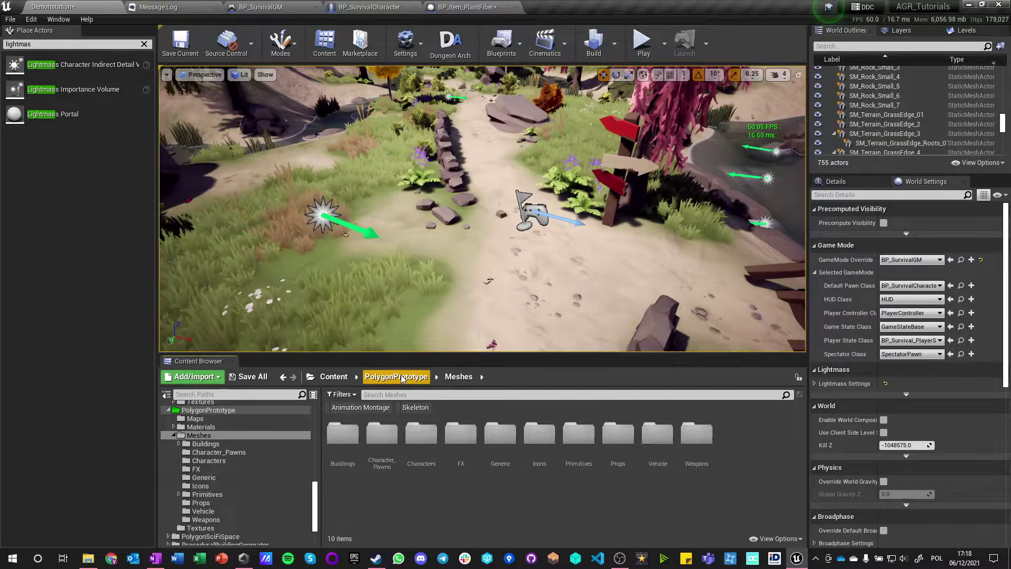
pyautogui.click(401, 377)
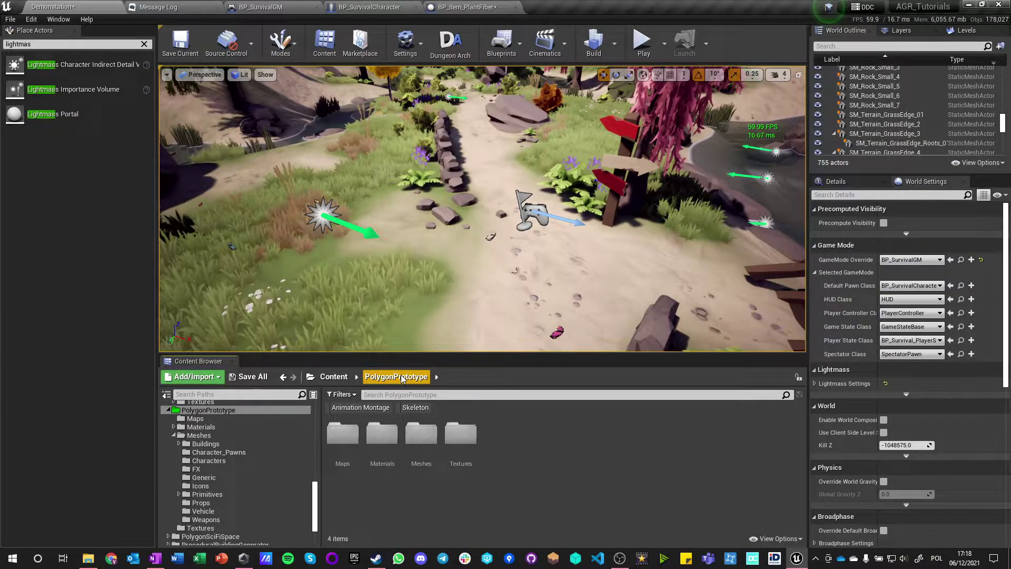
pyautogui.click(334, 377)
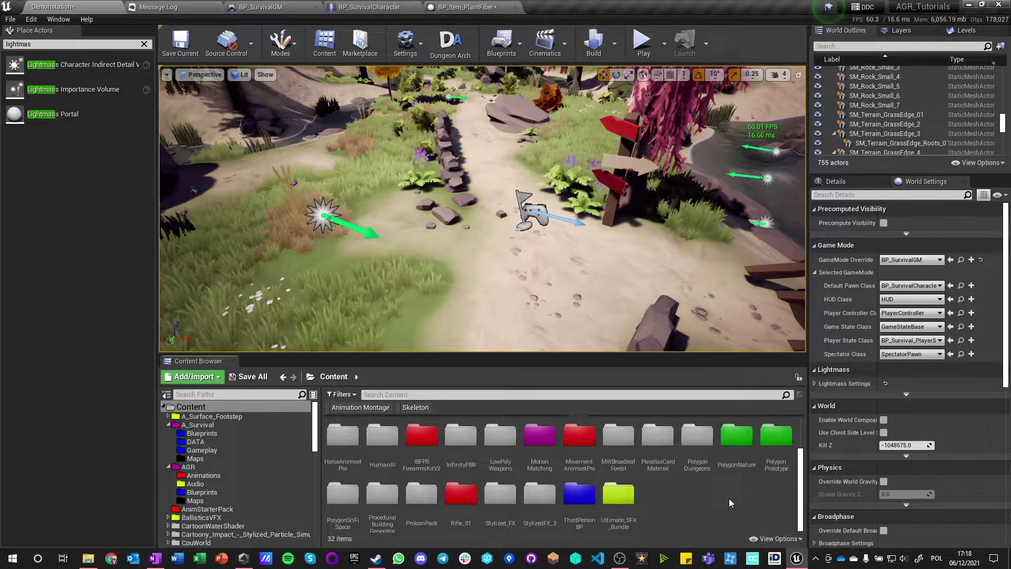
# Look through the Props and Terrain meshes of PolygonNature for a mesh suitable for the plant fiber item
pyautogui.doubleClick(735, 436)
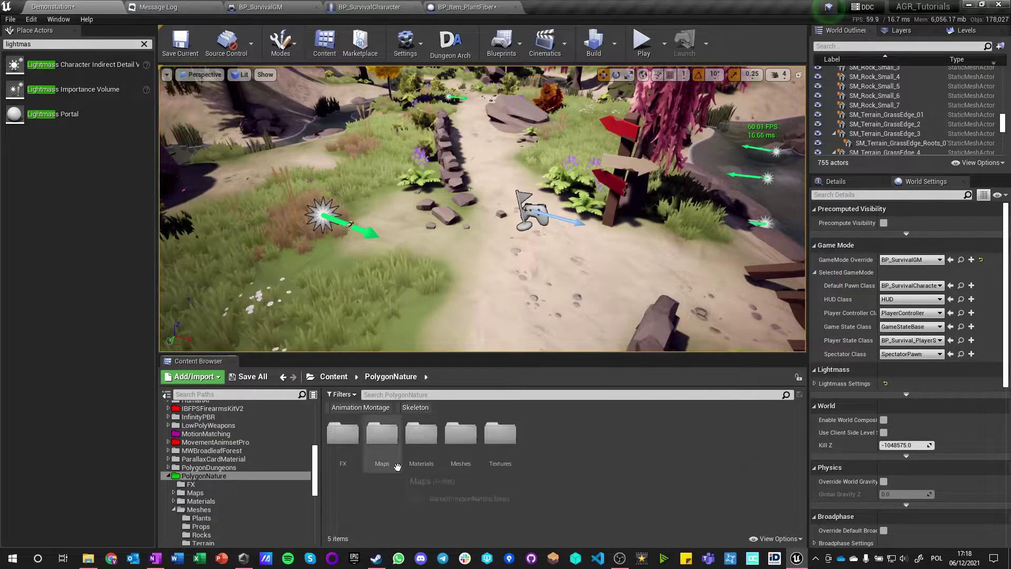
pyautogui.doubleClick(467, 443)
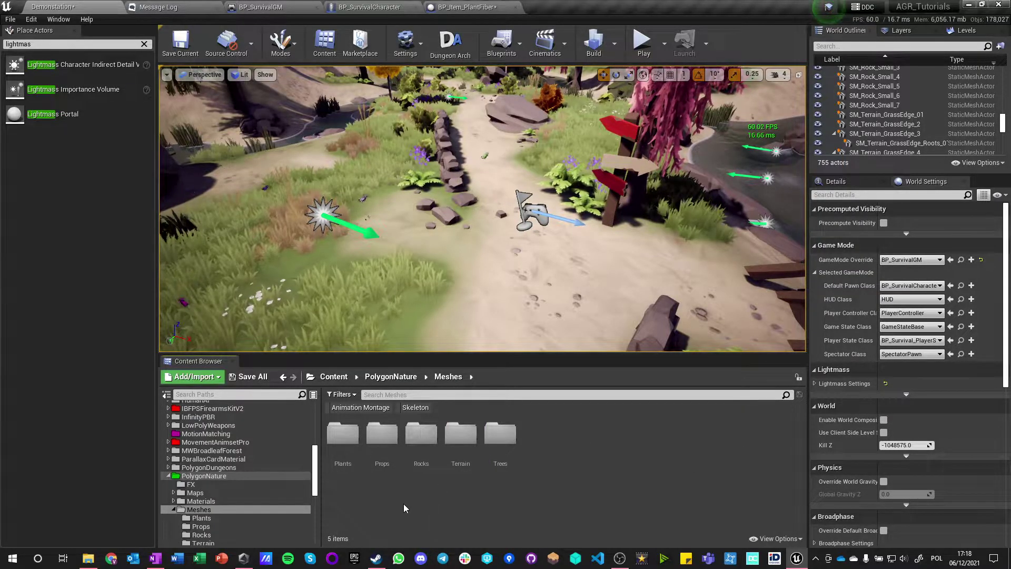
pyautogui.doubleClick(382, 435)
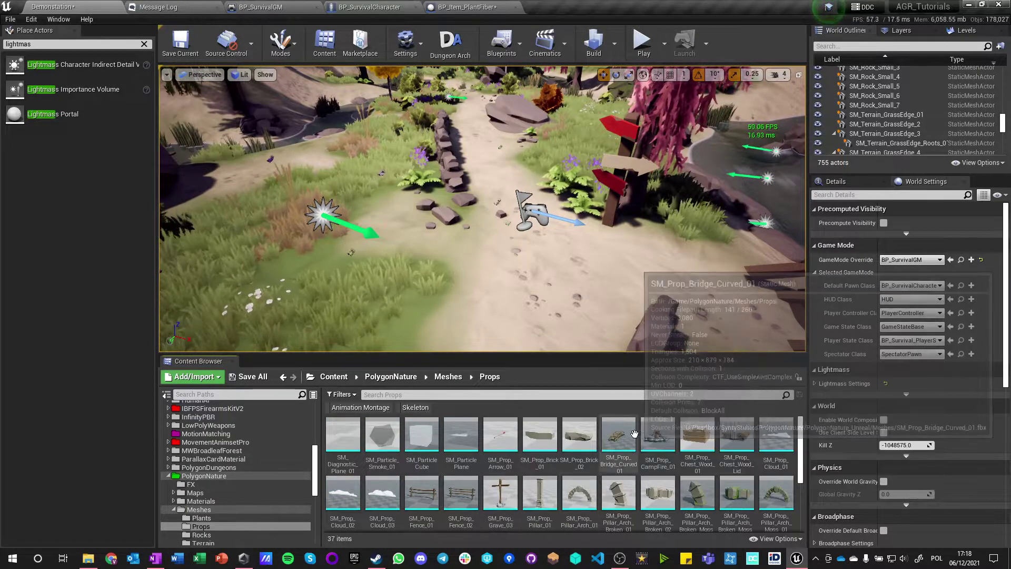
pyautogui.scroll(-2, 679, 424)
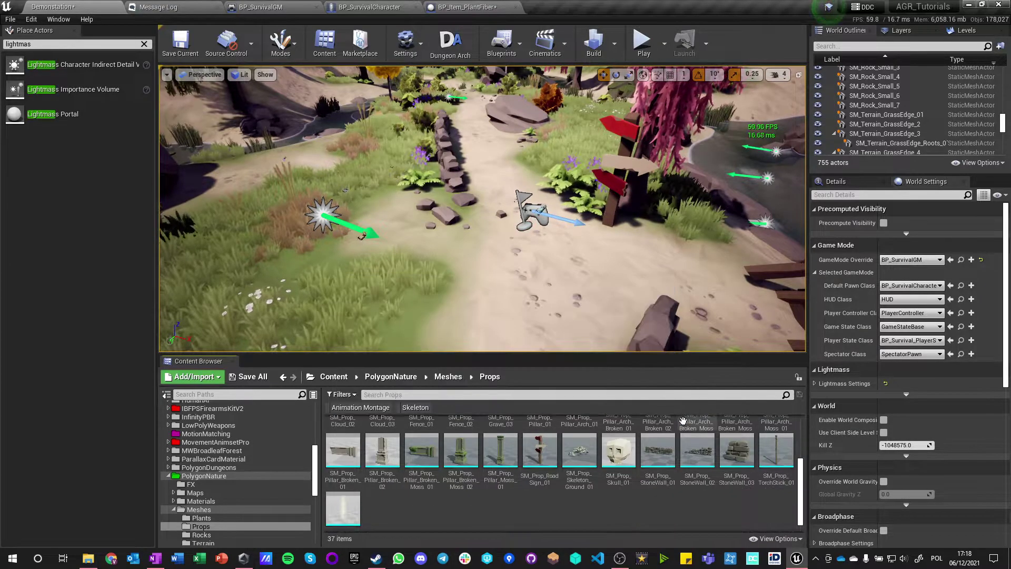
pyautogui.click(447, 376)
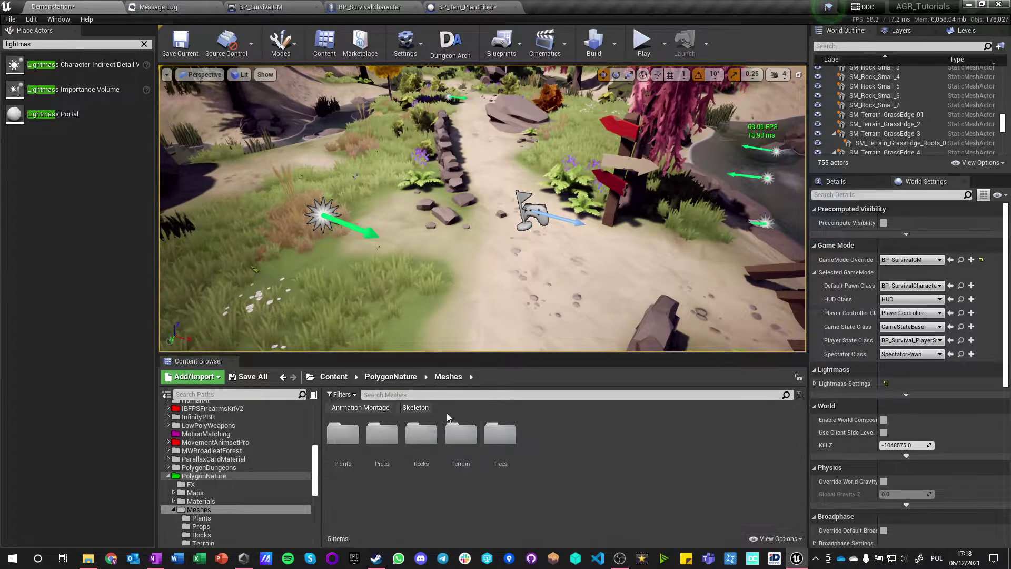
pyautogui.doubleClick(461, 432)
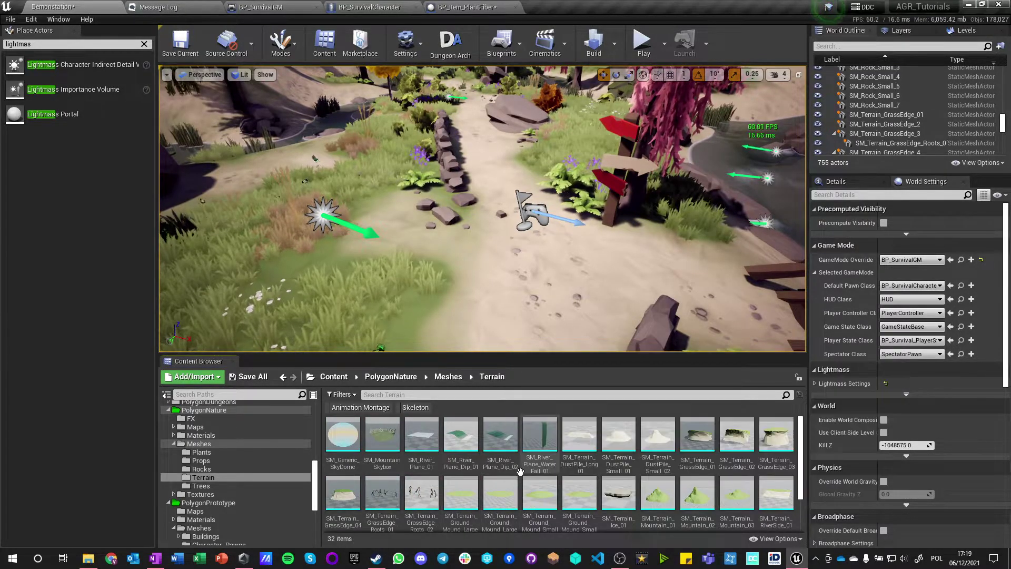
pyautogui.scroll(-1, 520, 470)
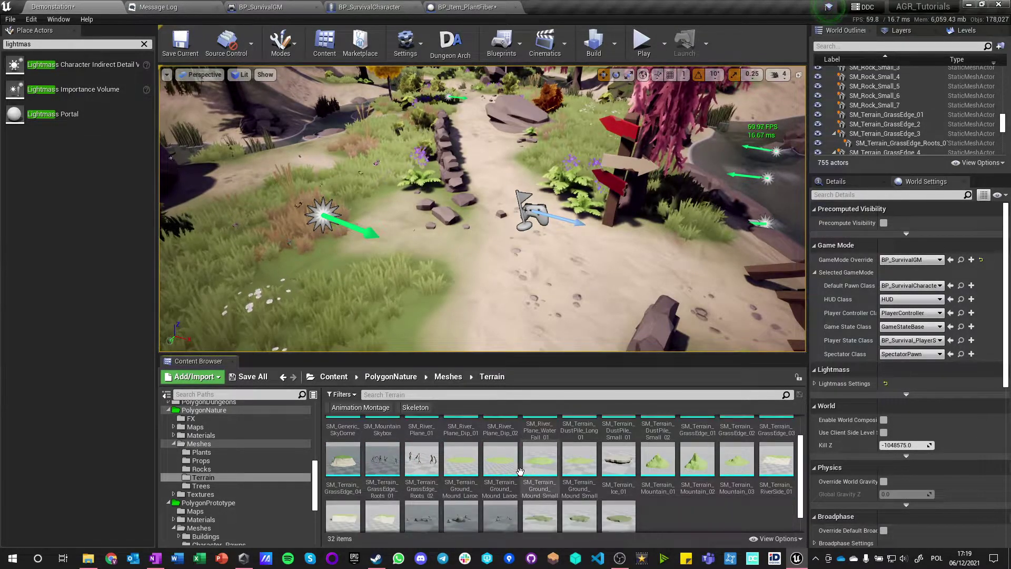
pyautogui.scroll(-1, 693, 515)
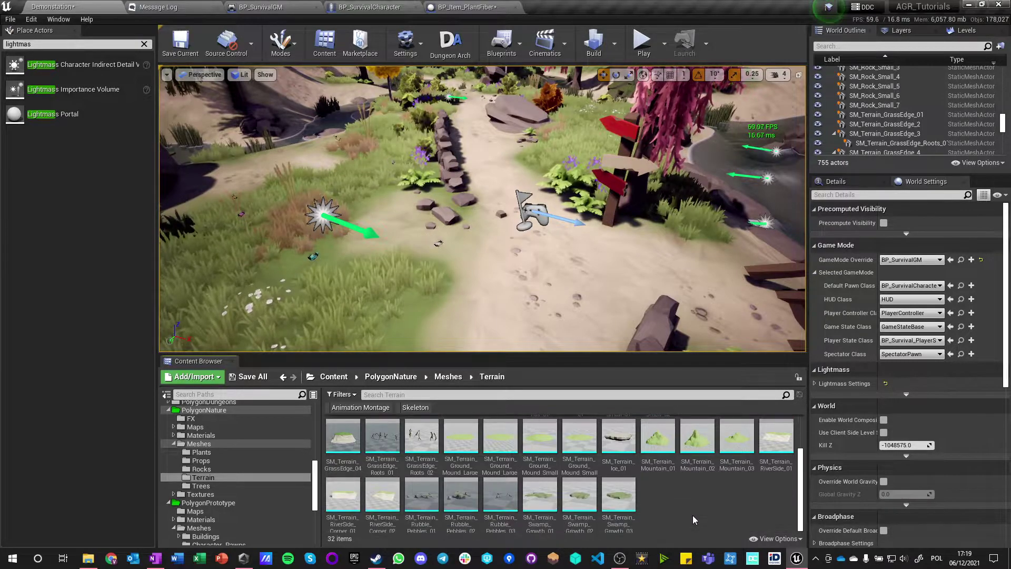
pyautogui.scroll(2, 693, 514)
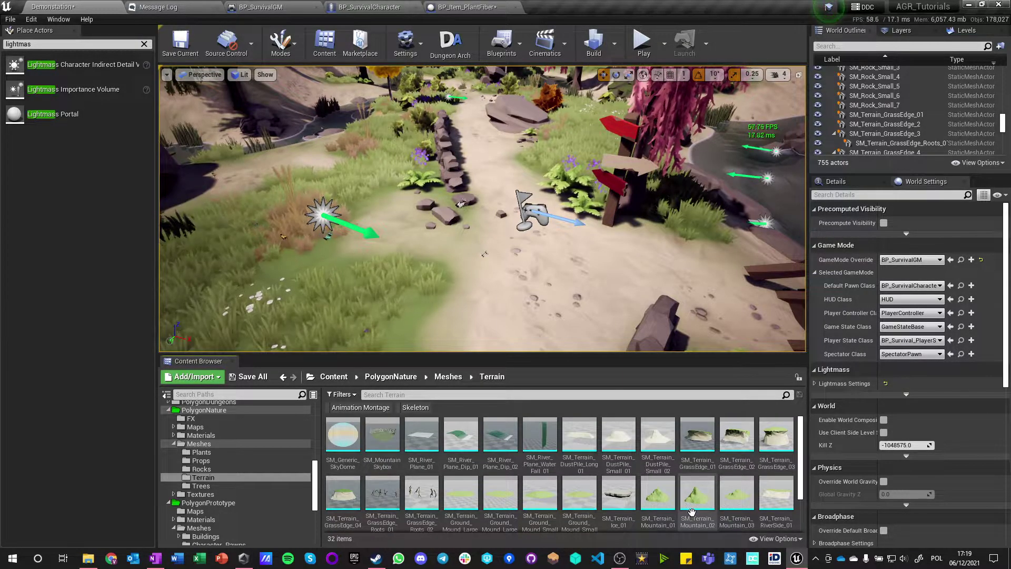
pyautogui.click(436, 378)
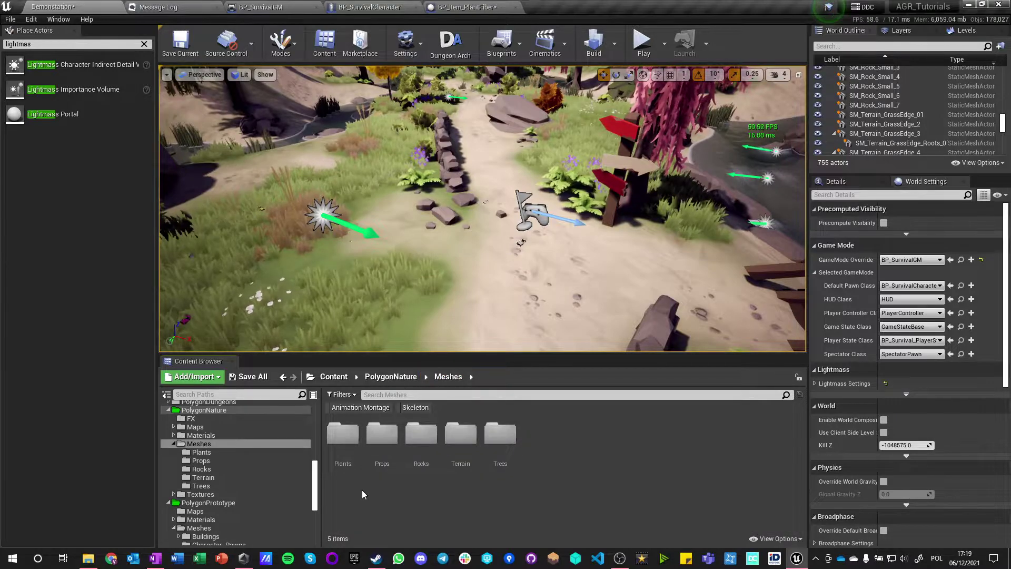
# Inspect the SM_GrassMesh_Reeds_01 mesh from the PolygonNature Plants folder and close it again
pyautogui.doubleClick(343, 434)
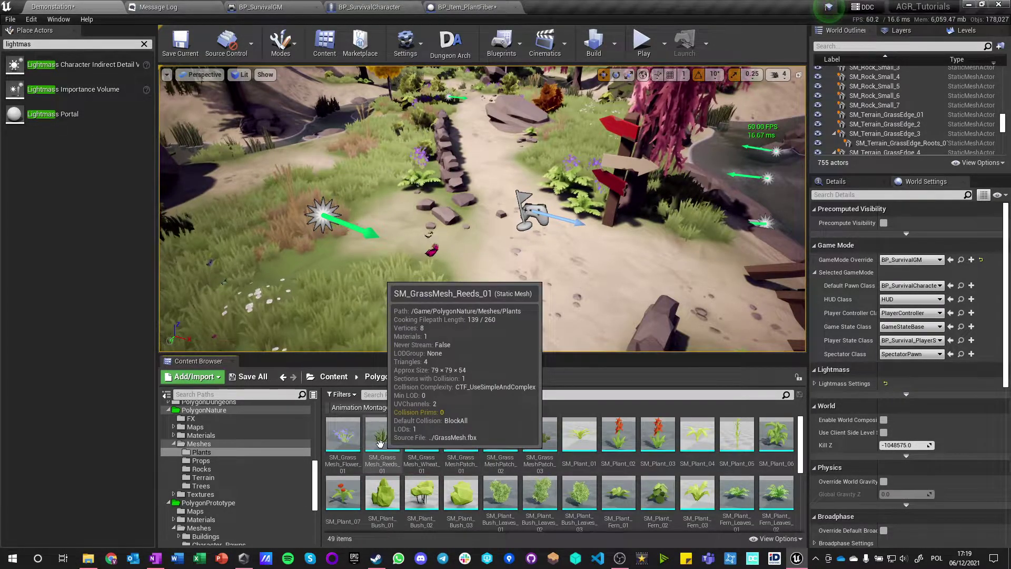
pyautogui.doubleClick(379, 442)
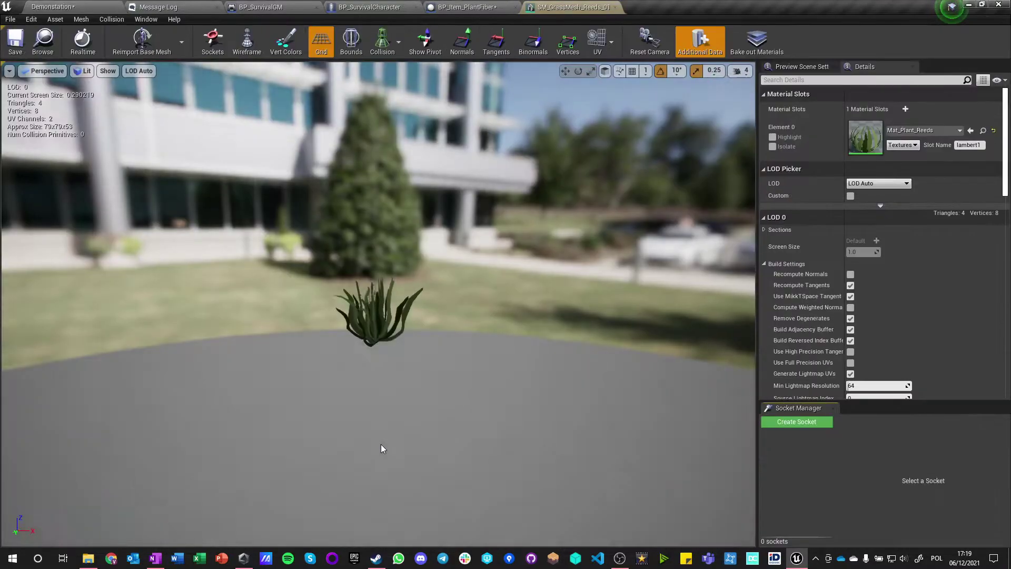
pyautogui.click(615, 8)
pyautogui.moveTo(388, 440)
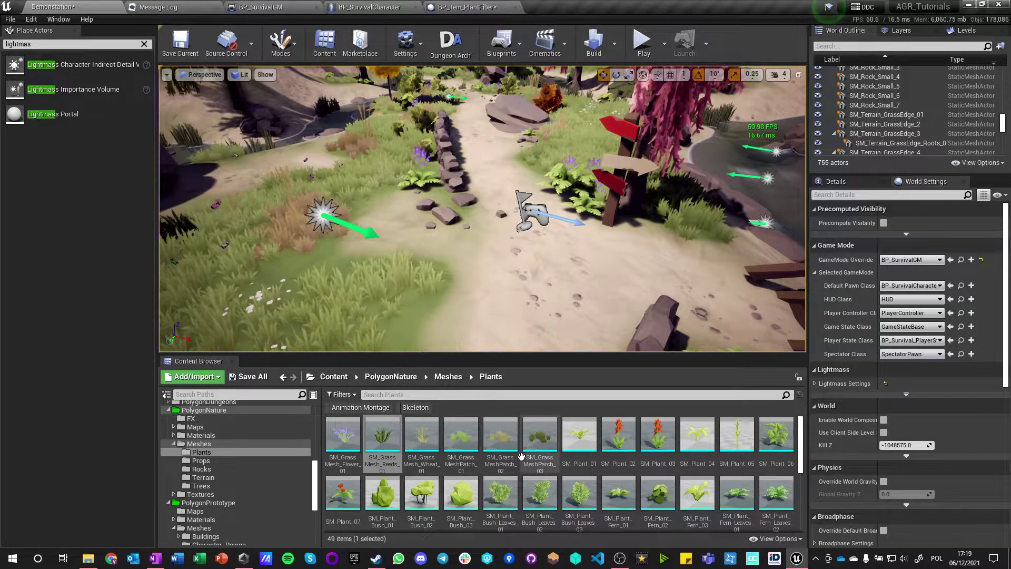
# Open the SM_Plant_Grass_02 mesh from the PolygonNature Plants folder and check its simple and complex collision
pyautogui.scroll(-3, 672, 504)
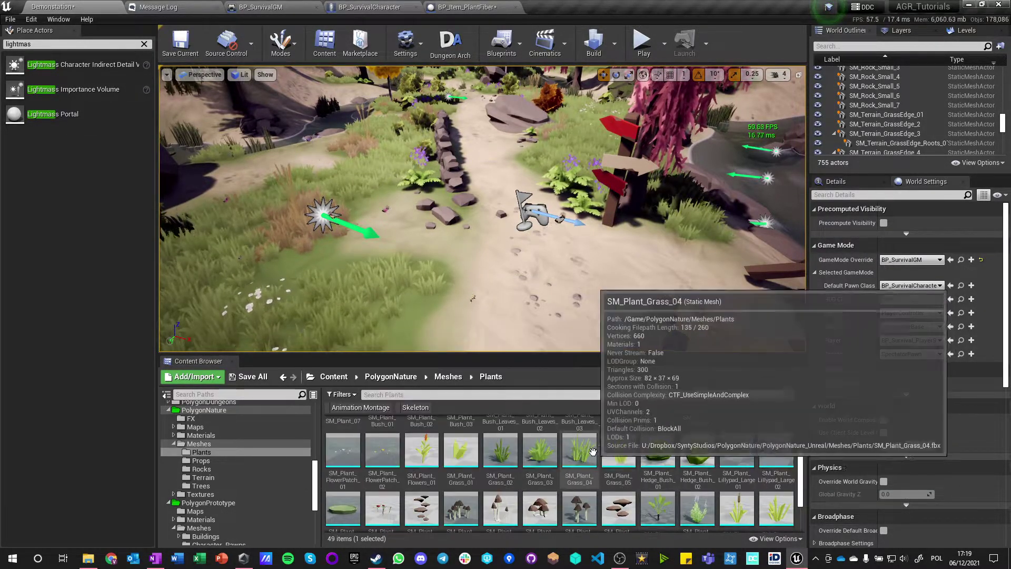
pyautogui.doubleClick(506, 457)
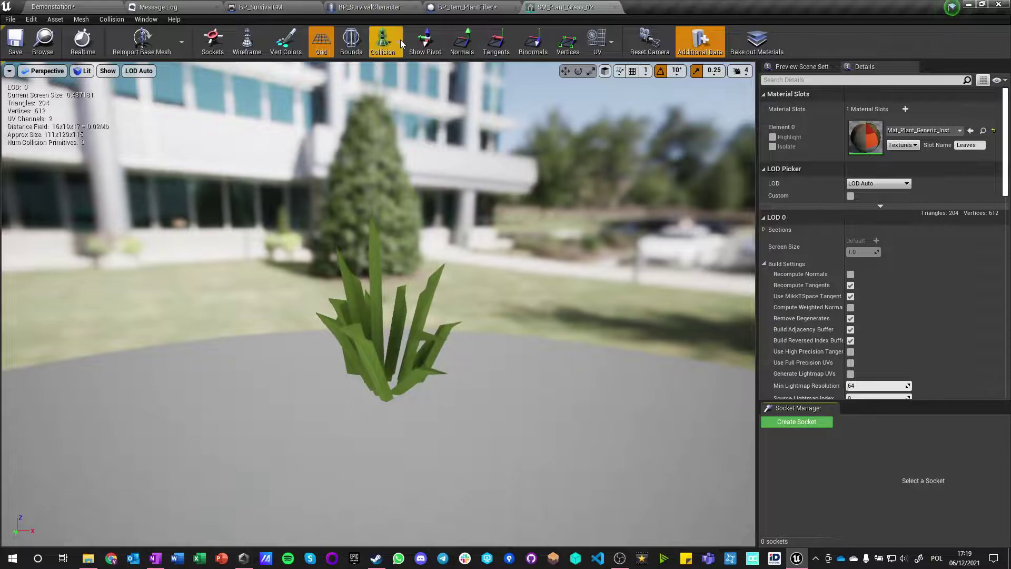
pyautogui.click(384, 49)
pyautogui.click(375, 71)
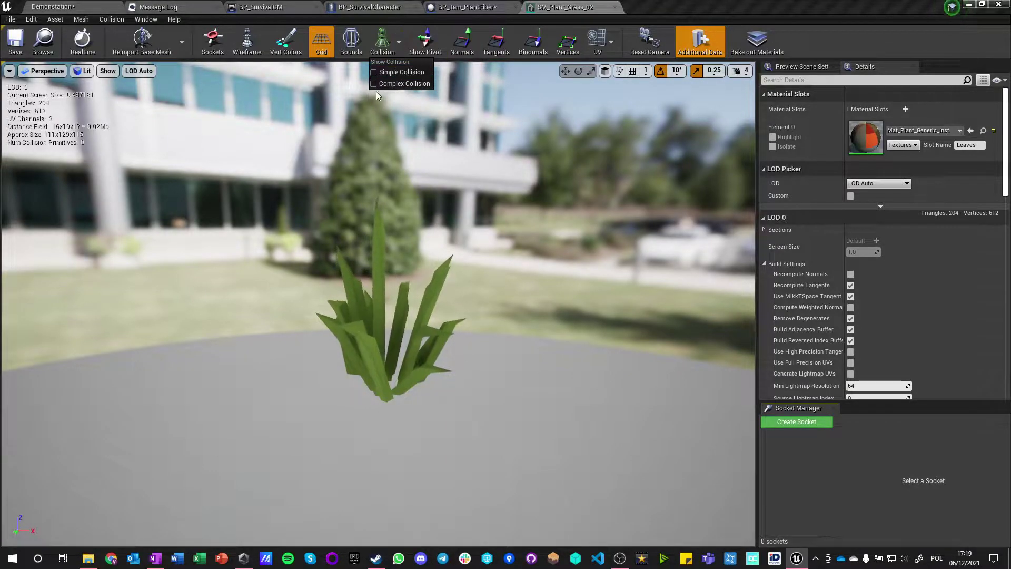
pyautogui.click(374, 85)
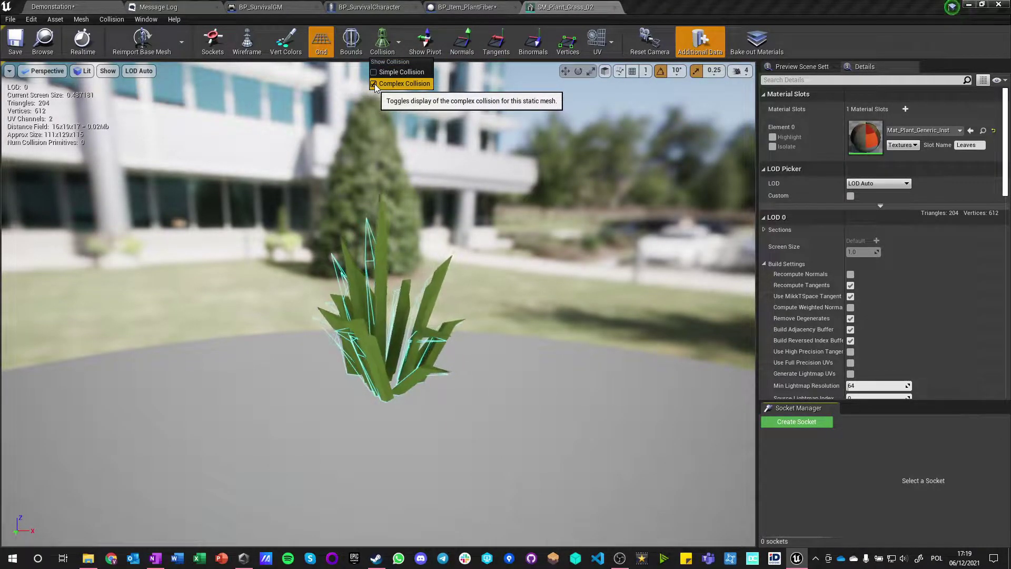
pyautogui.click(374, 84)
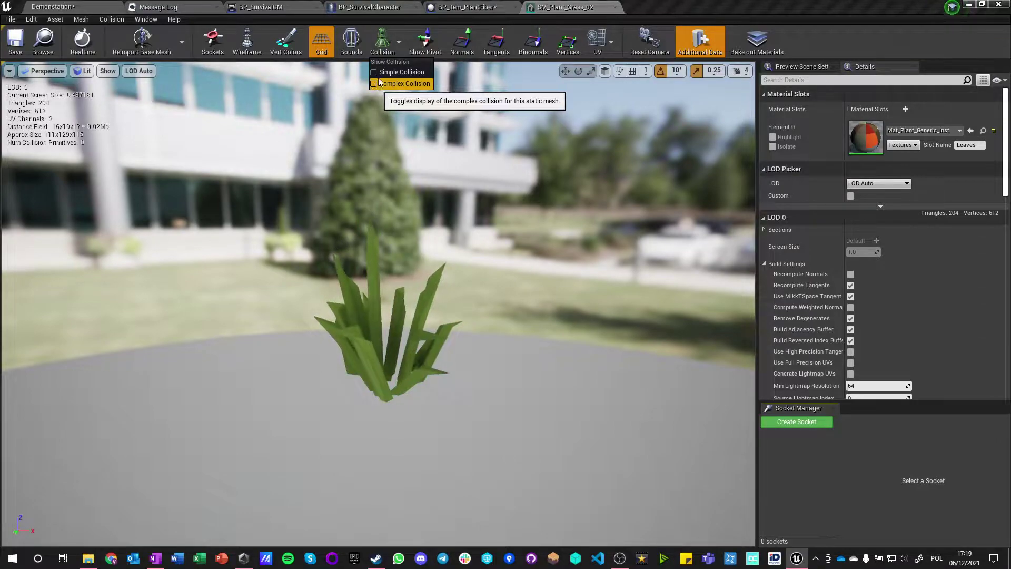
# Add a 26DOP simplified collision to SM_Plant_Grass_02, then save and close the mesh
pyautogui.click(55, 21)
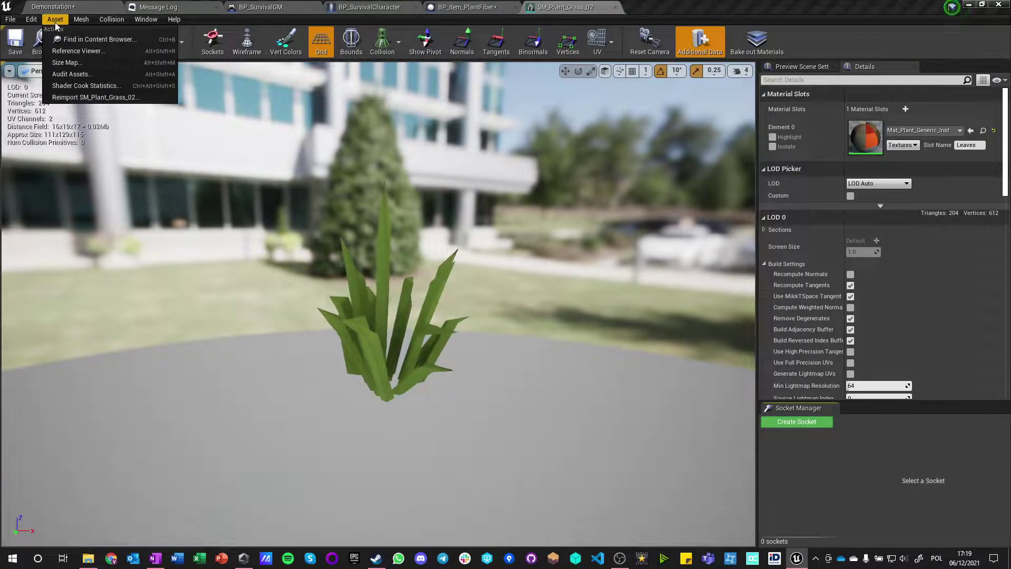
pyautogui.moveTo(113, 21)
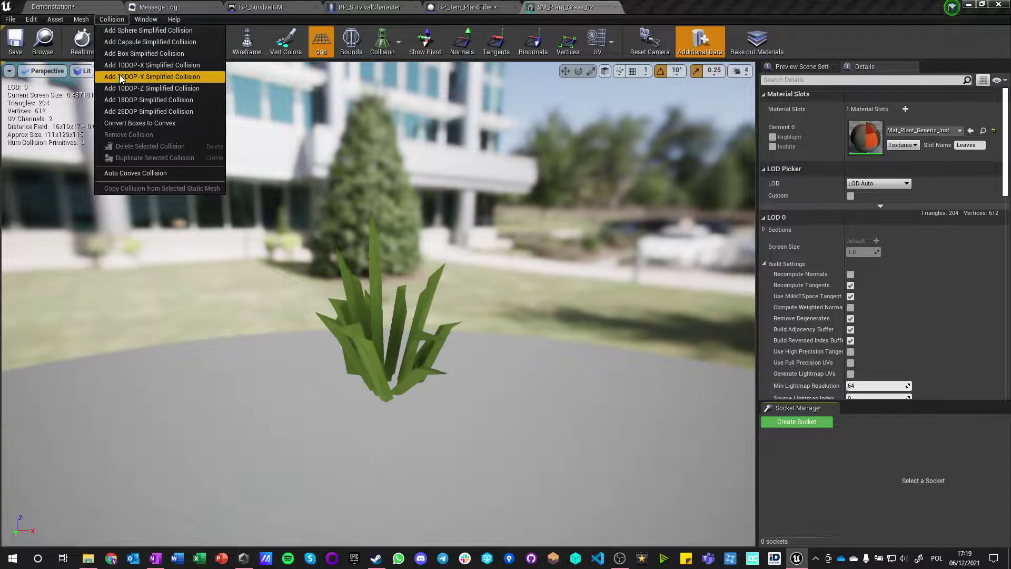
pyautogui.click(128, 111)
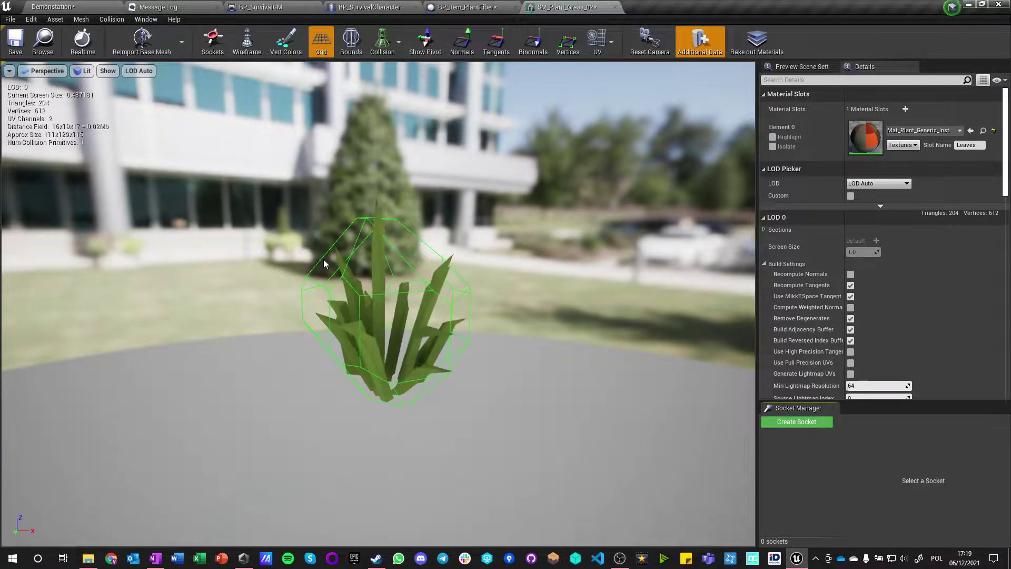
pyautogui.hotkey('ctrl', 's')
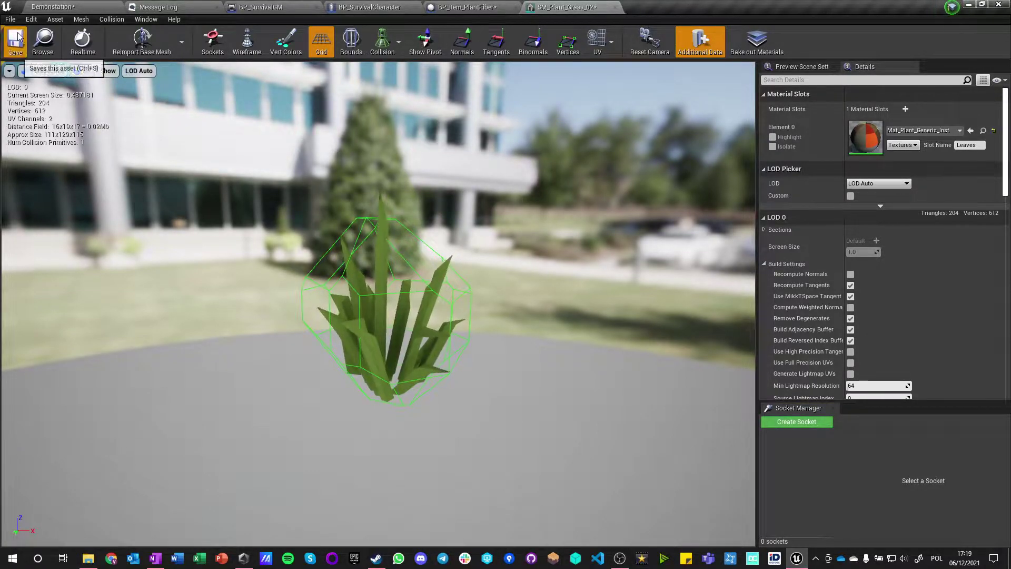
pyautogui.click(615, 7)
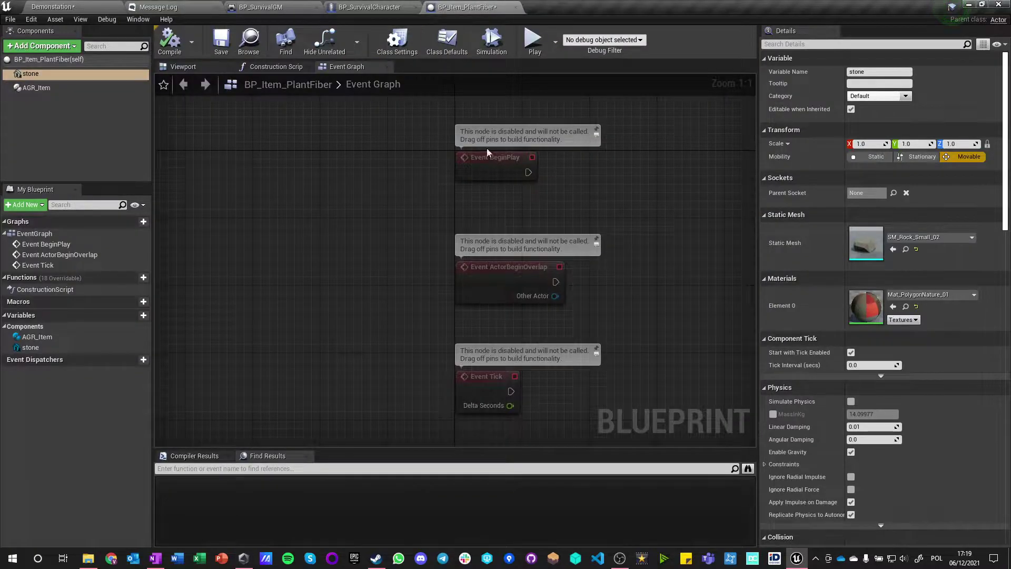
# Assign SM_Plant_Grass_02 as the static mesh of the stone component in BP_Item_PlantFiber
pyautogui.click(167, 52)
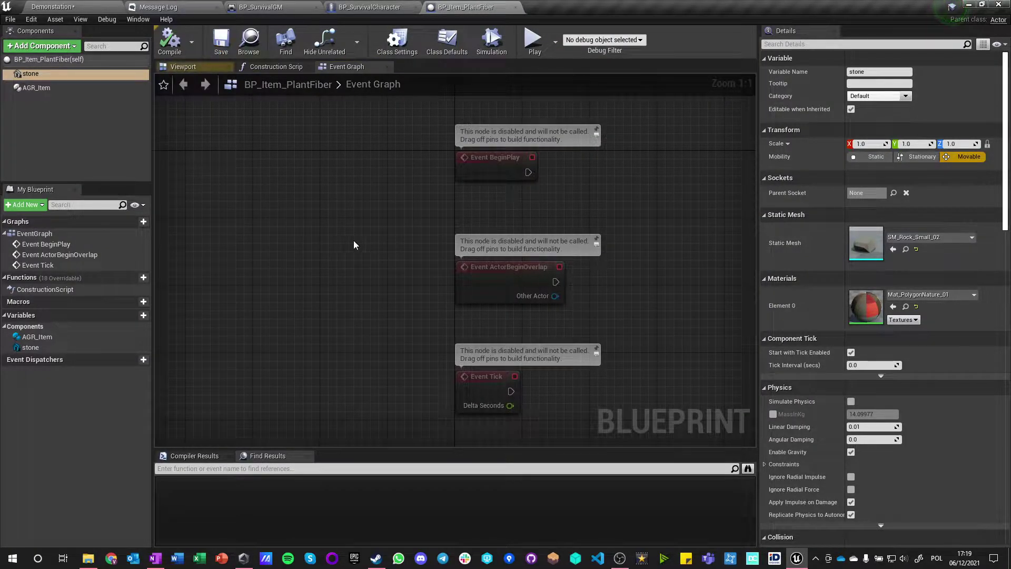
pyautogui.click(32, 74)
pyautogui.click(893, 248)
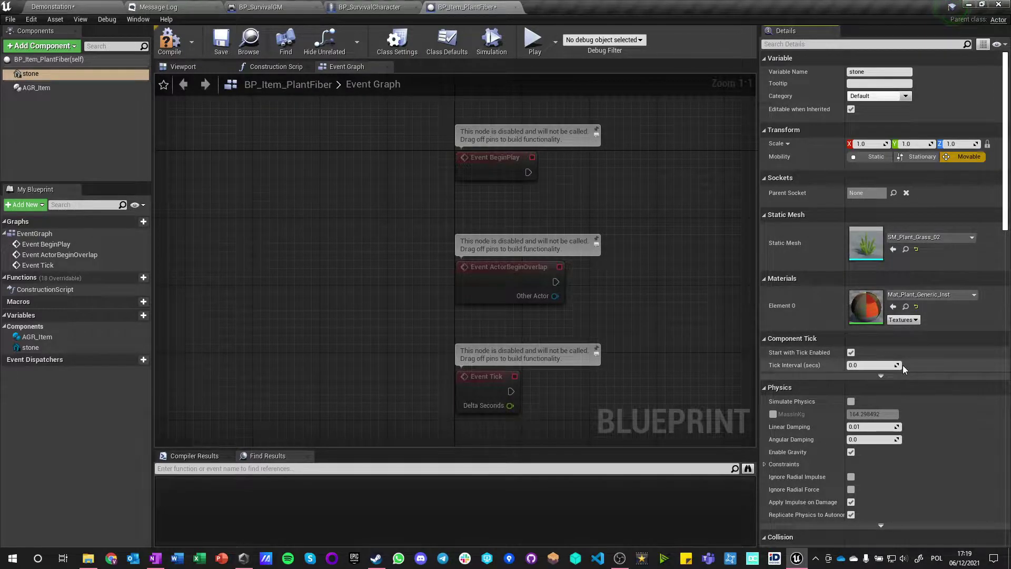
pyautogui.scroll(-1, 903, 365)
# Set the AGR_Item component's item name to PlantFiber and its tag slot type to Item.Resource.PlantFiber, then compile
pyautogui.click(36, 90)
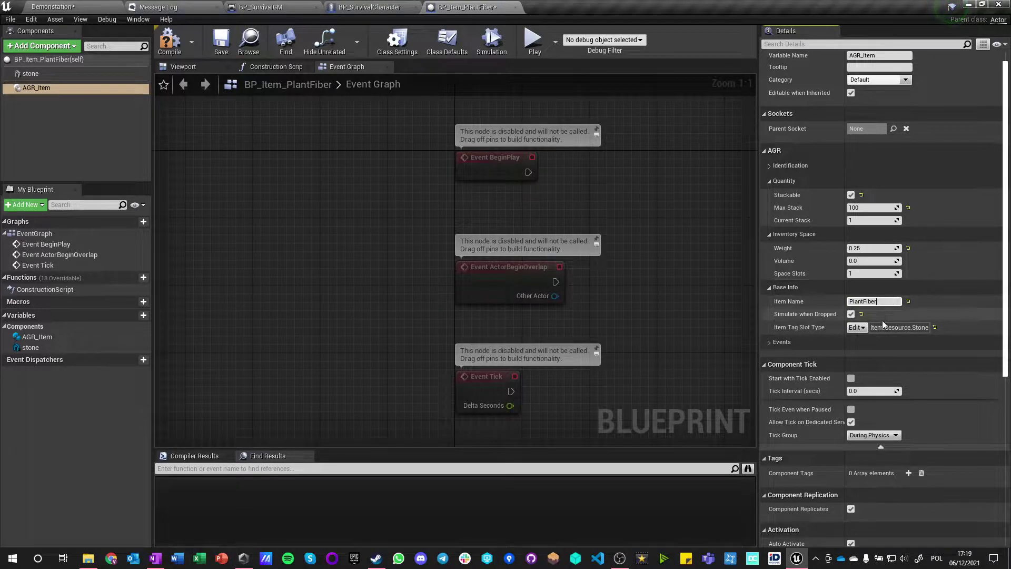
pyautogui.click(855, 327)
pyautogui.click(840, 417)
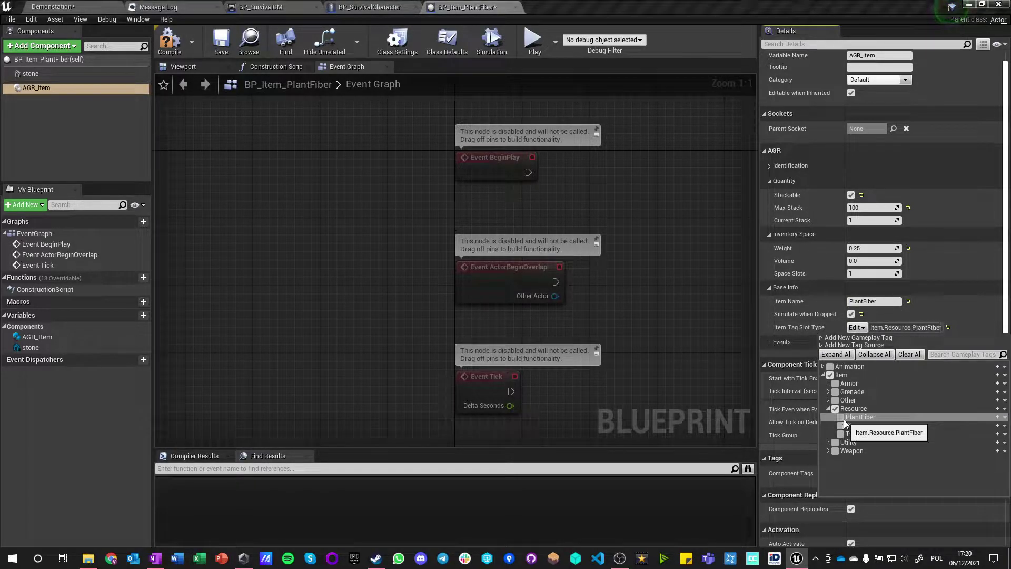
pyautogui.click(661, 304)
pyautogui.click(167, 40)
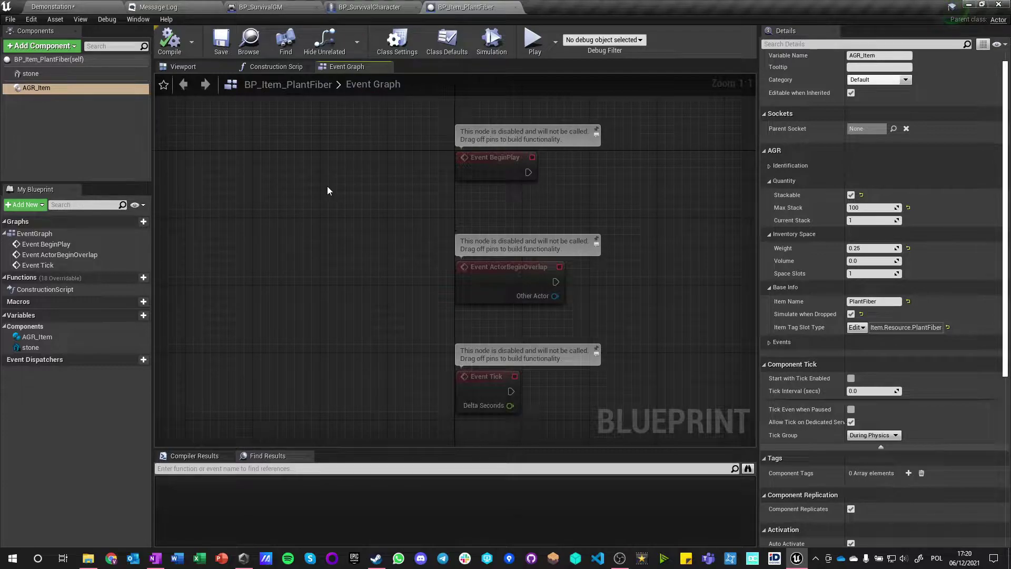
# Close the plant fiber blueprint and open BP_Item_Branch, BP_Item_PlantFiber and BP_Item_Stone together from the A_Survival Blueprints folder
pyautogui.click(34, 75)
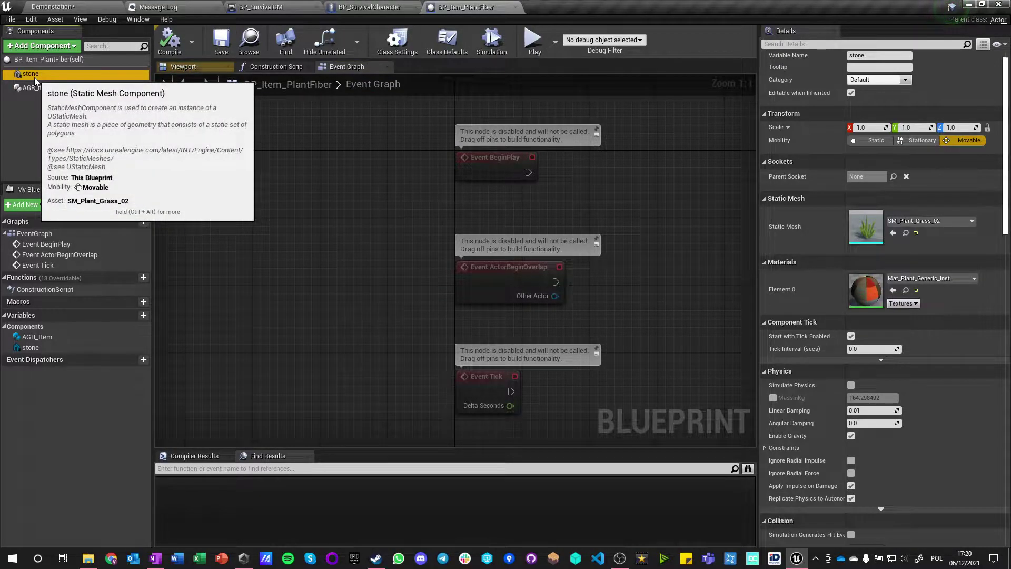
pyautogui.click(515, 7)
pyautogui.click(78, 8)
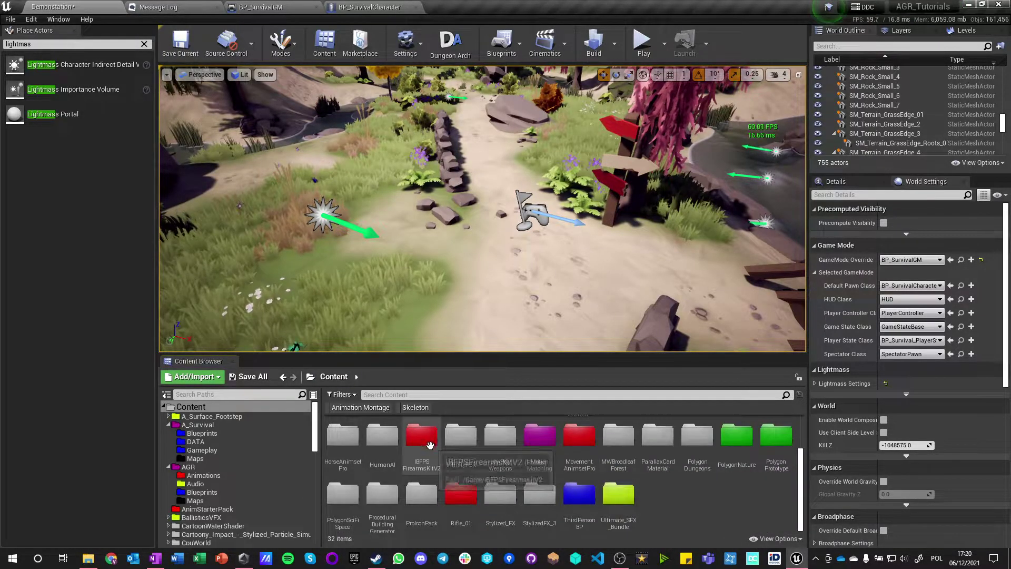
pyautogui.scroll(5, 380, 448)
pyautogui.doubleClick(379, 448)
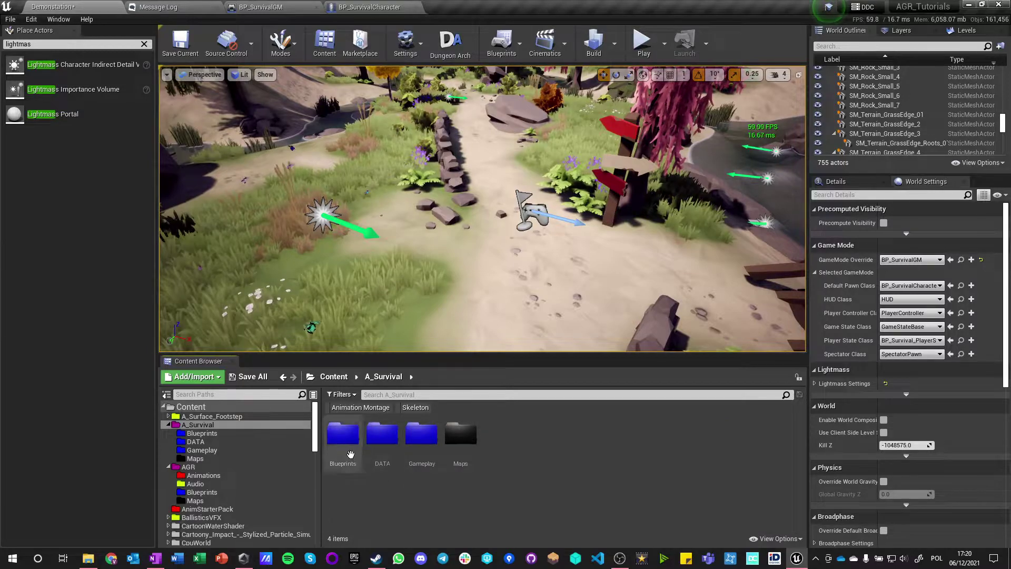
pyautogui.doubleClick(342, 434)
pyautogui.click(343, 437)
pyautogui.keyDown('shift'); pyautogui.click(415, 456); pyautogui.keyUp('shift')
pyautogui.press('Return')
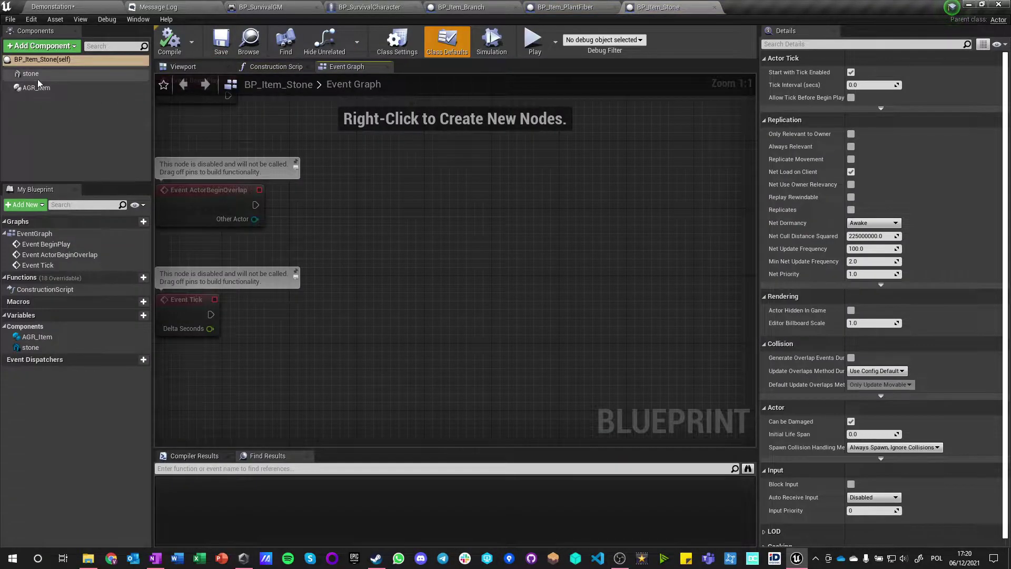
# Rename the stone static mesh component in BP_Item_Stone to mesh
pyautogui.click(32, 75)
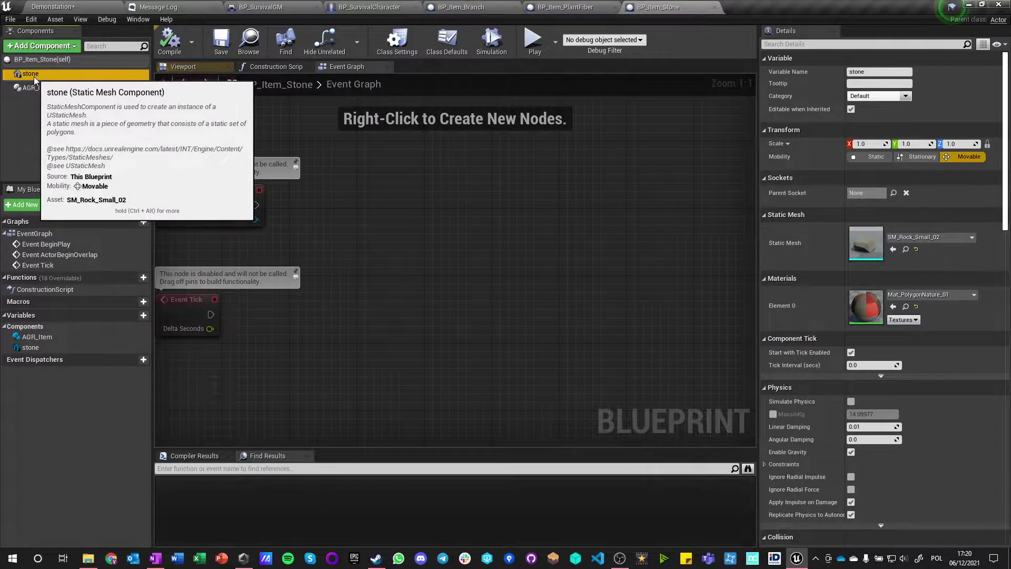
pyautogui.click(34, 77)
pyautogui.press('Return')
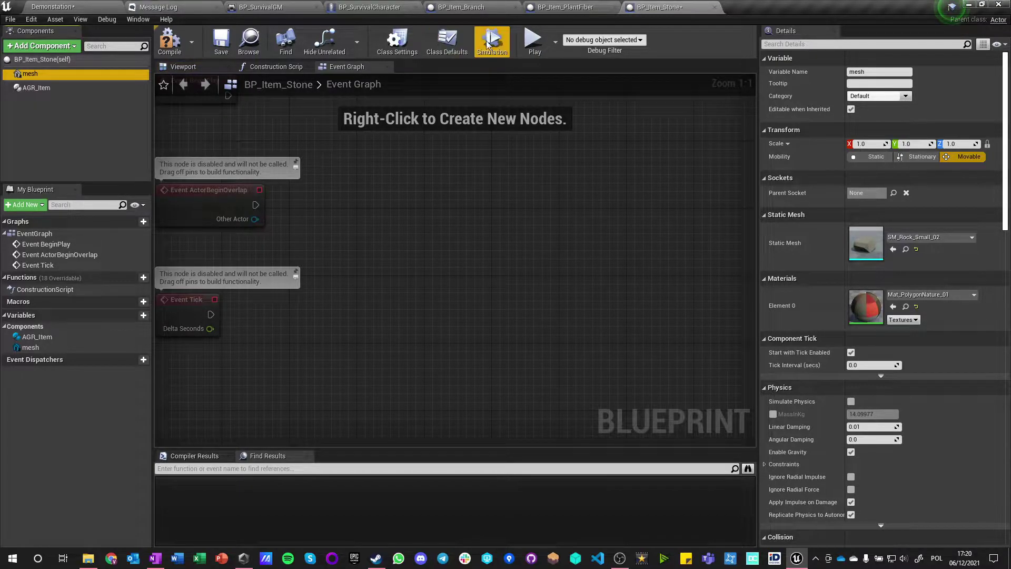
# Rename the stone static mesh component in BP_Item_PlantFiber to mesh
pyautogui.click(554, 8)
pyautogui.click(34, 74)
pyautogui.click(31, 76)
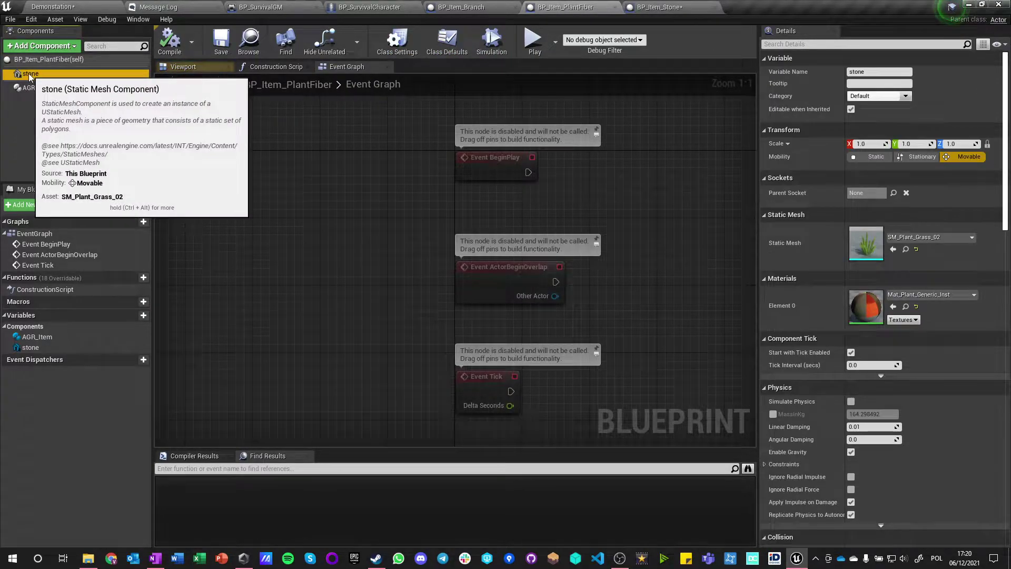
pyautogui.press('Return')
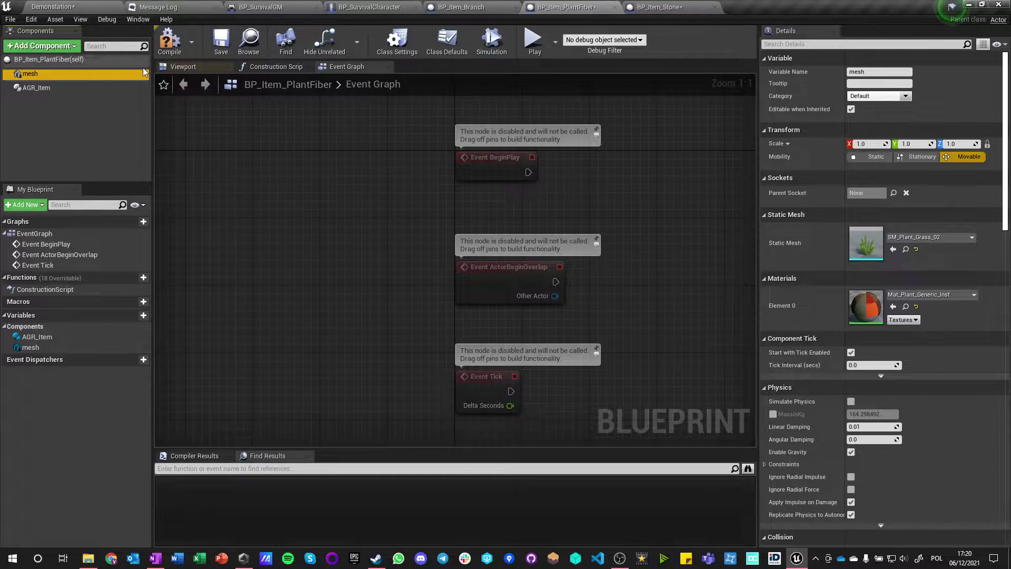
# Rename the stone static mesh component in BP_Item_Branch to mesh and save all modified assets
pyautogui.hotkey('ctrl', 'Tab')
pyautogui.click(29, 74)
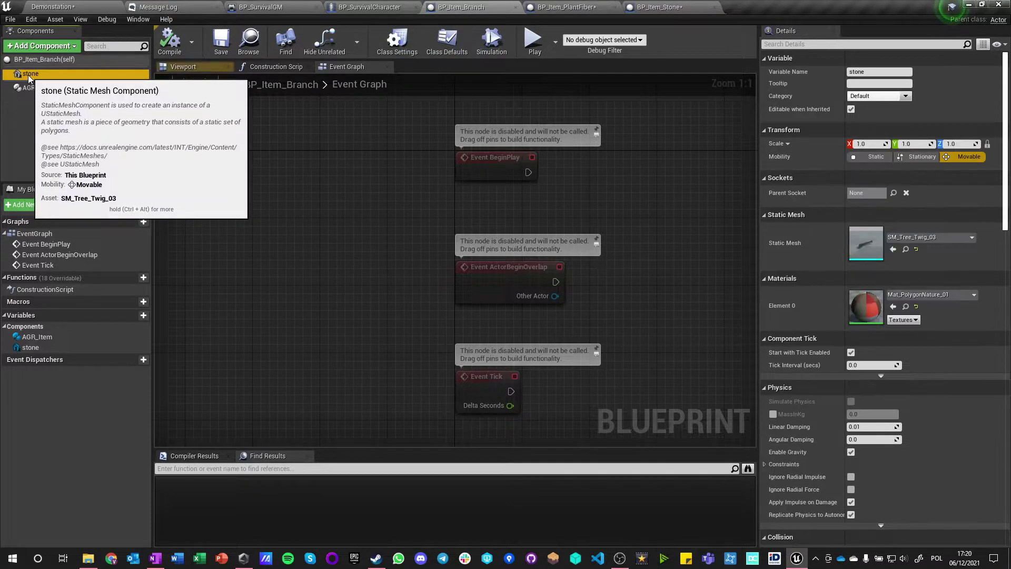
pyautogui.press('F2')
pyautogui.write('mesh')
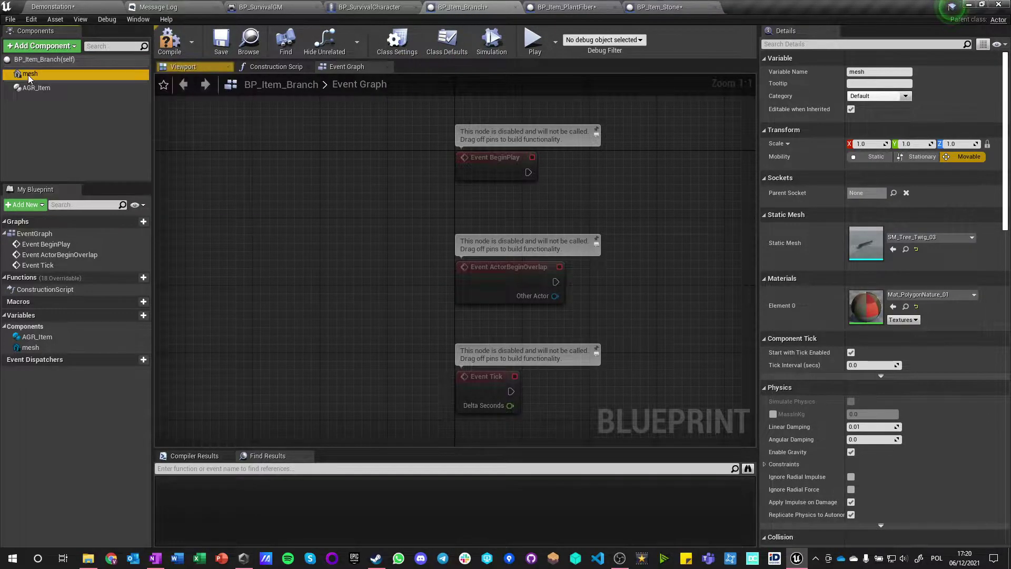
pyautogui.press('Return')
pyautogui.hotkey('ctrl', 's')
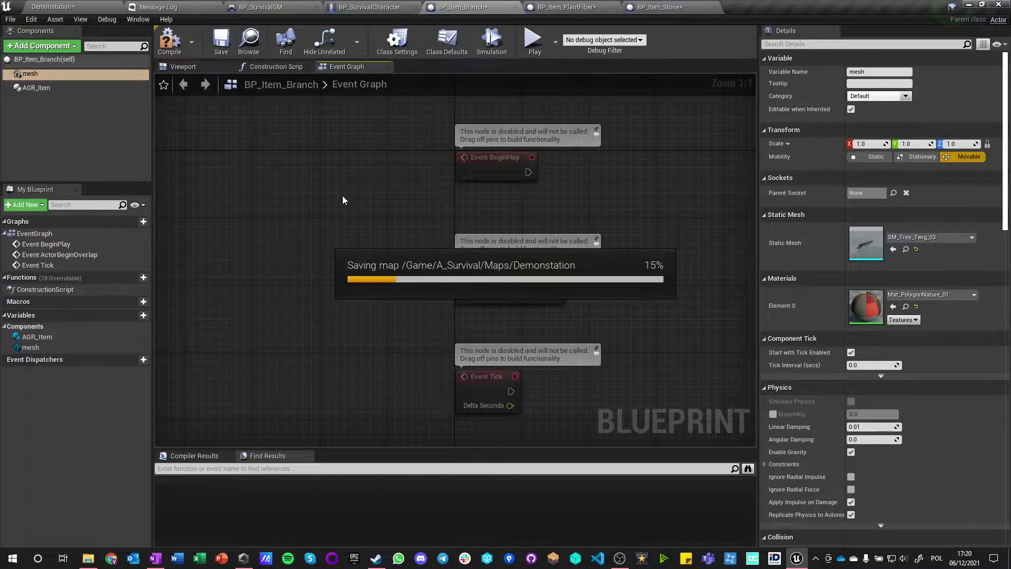
# Close the BP_Item_Branch, BP_Item_PlantFiber and BP_Item_Stone blueprint editors
pyautogui.click(515, 7)
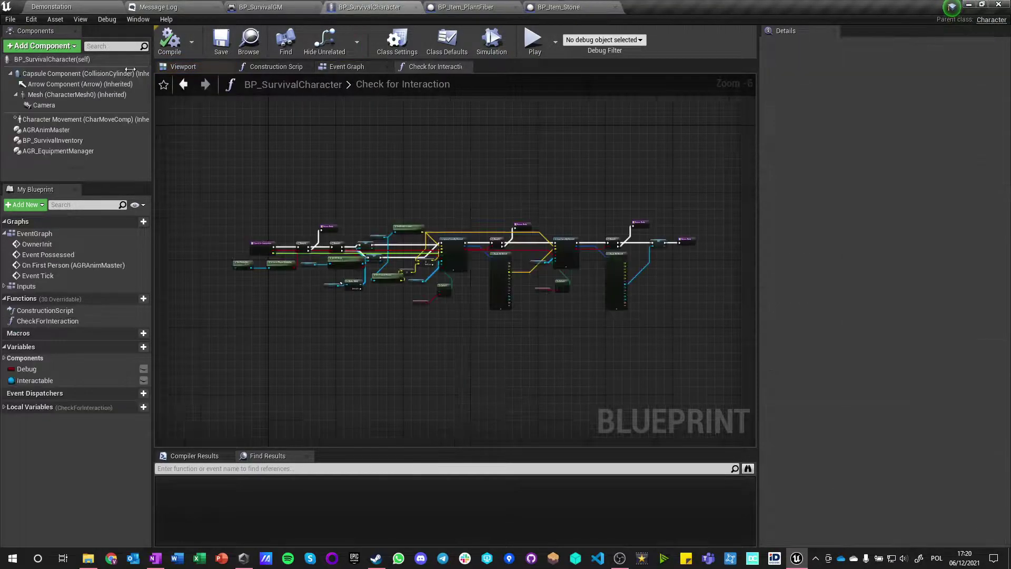
pyautogui.click(465, 8)
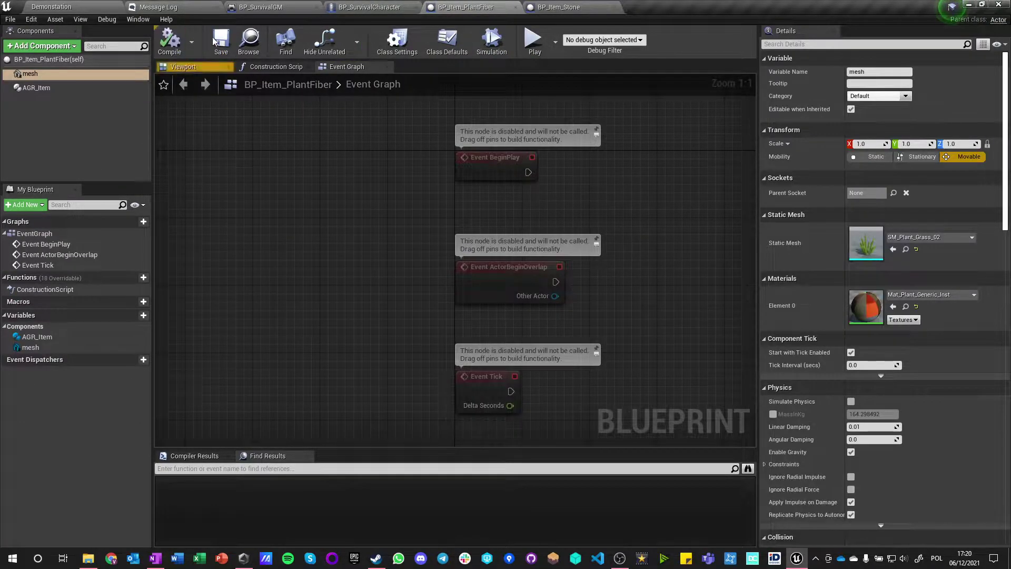
pyautogui.click(514, 7)
pyautogui.click(459, 7)
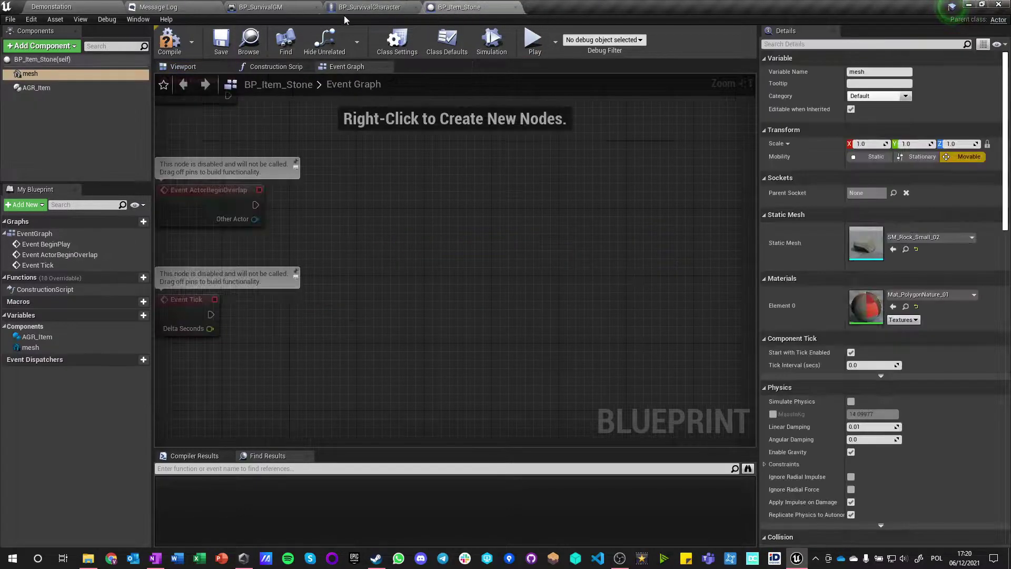
pyautogui.click(510, 7)
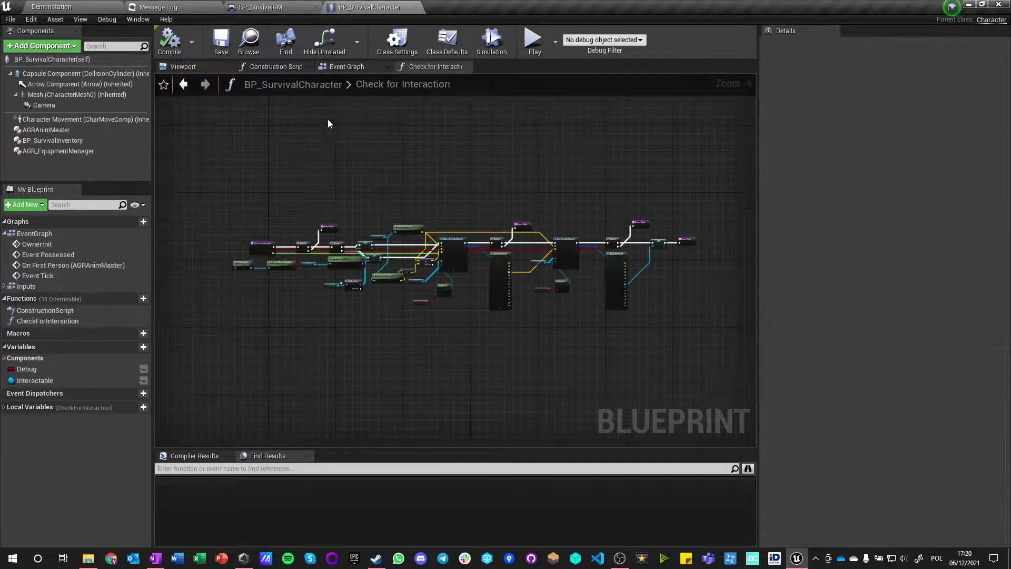
# Open BP_WorldActor_Stone from the A_Survival Blueprints folder and add a Static Mesh component that replaces the default scene root
pyautogui.click(77, 7)
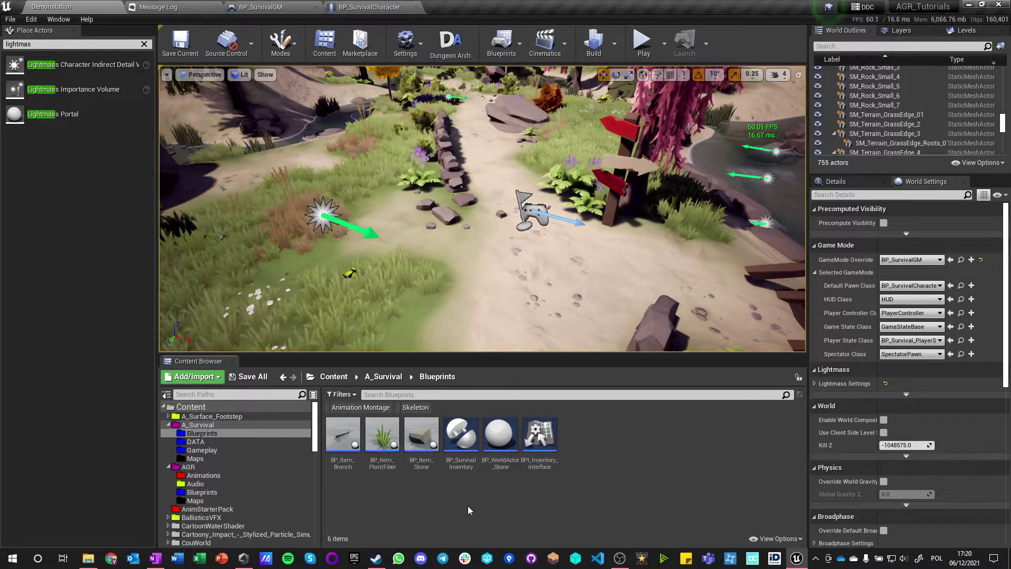
pyautogui.doubleClick(508, 439)
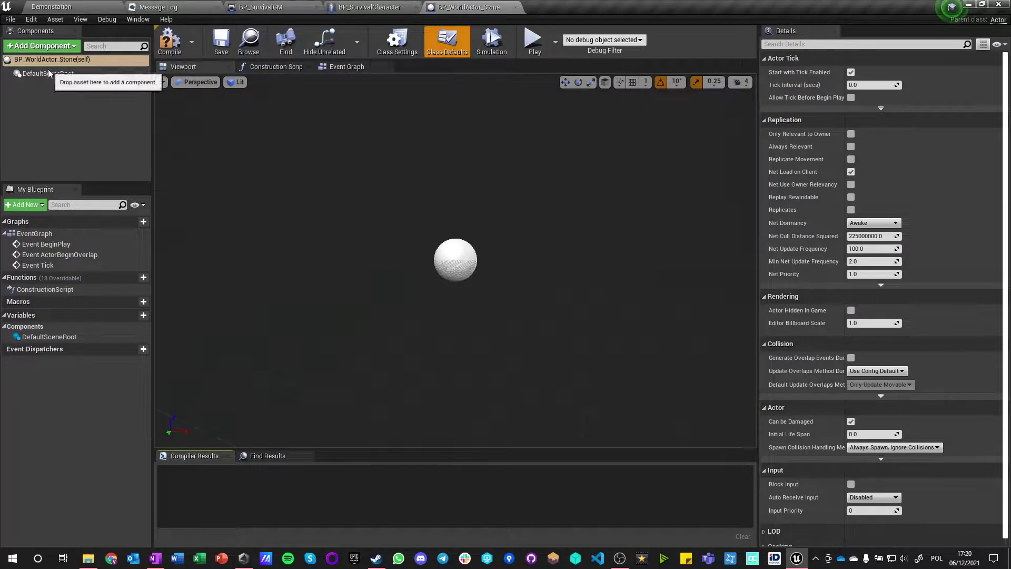
pyautogui.click(35, 47)
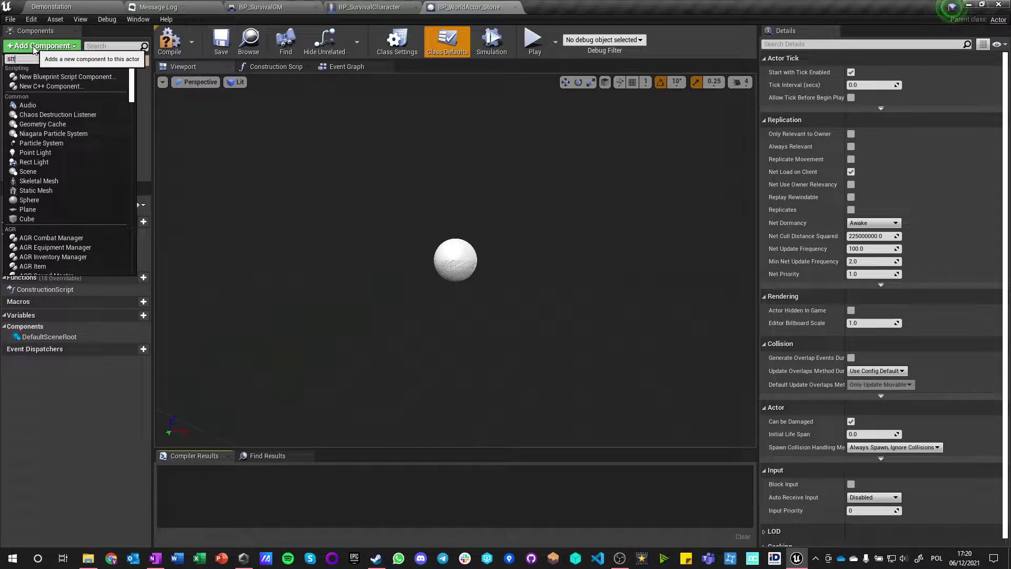
pyautogui.write('static')
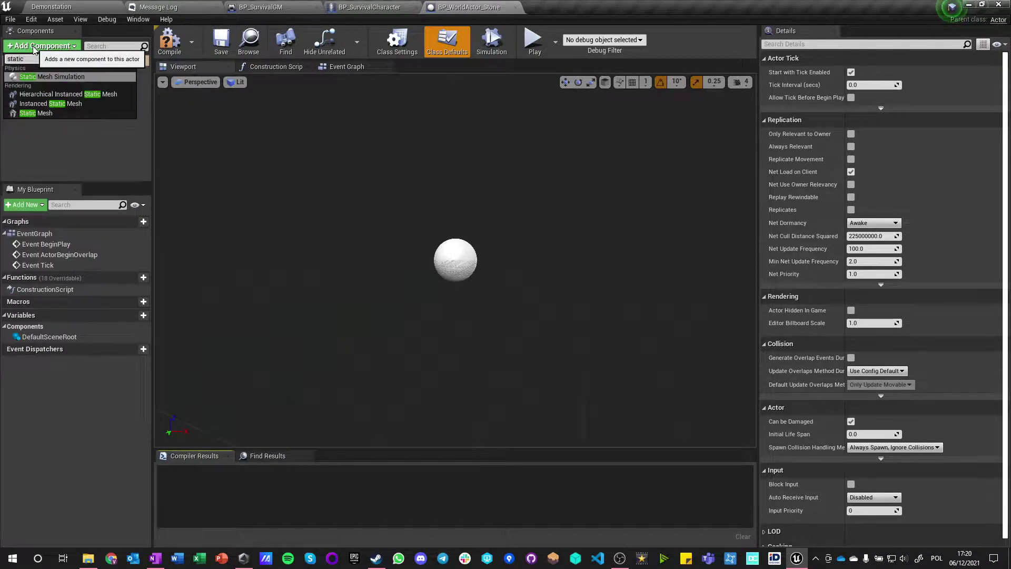
pyautogui.click(42, 113)
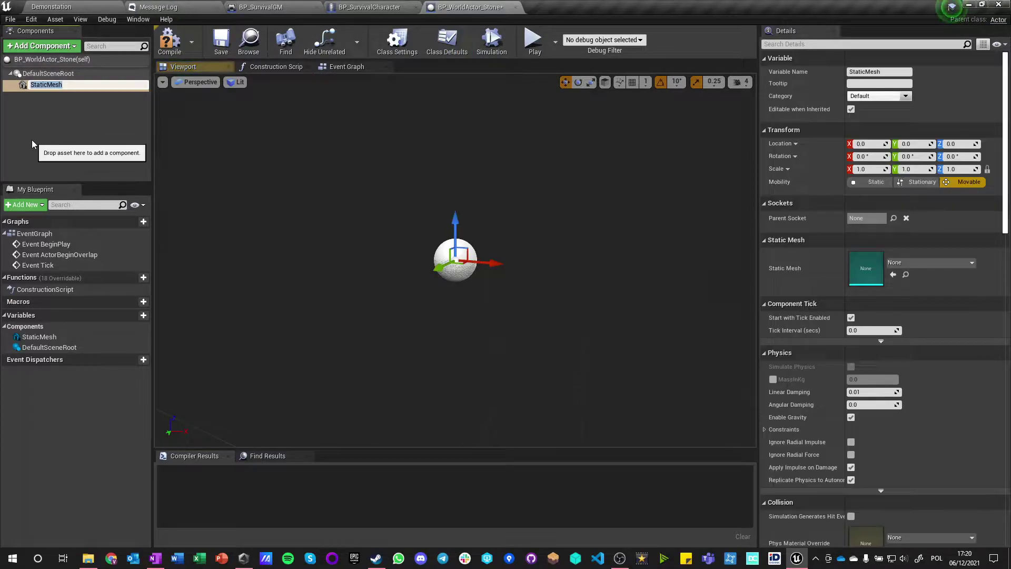
pyautogui.click(43, 121)
pyautogui.moveTo(35, 84); pyautogui.dragTo(37, 74)
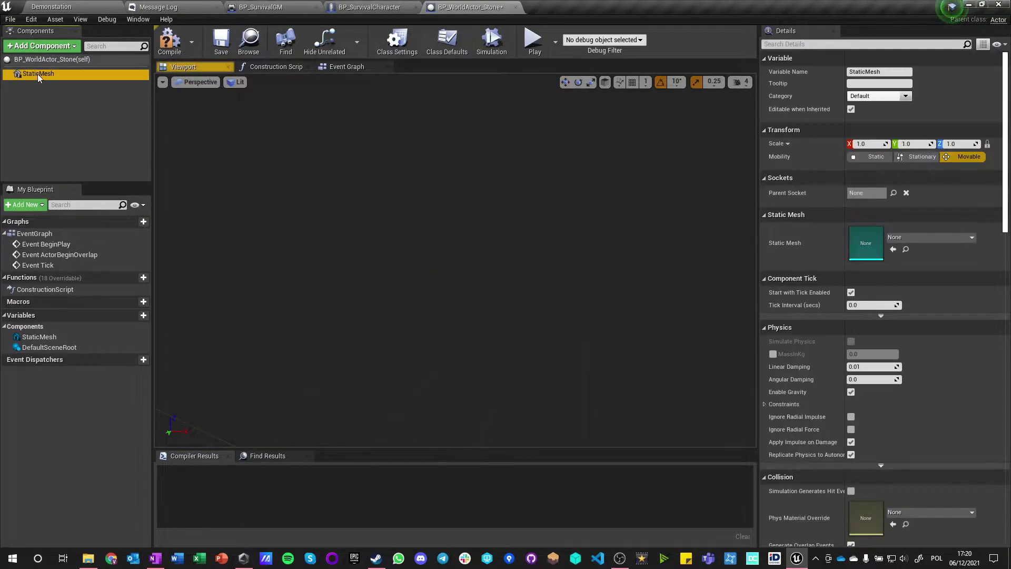
# Assign SM_Rock_Small_01 as the StaticMesh component's mesh in BP_WorldActor_Stone and compile the blueprint
pyautogui.click(925, 235)
pyautogui.write('stone')
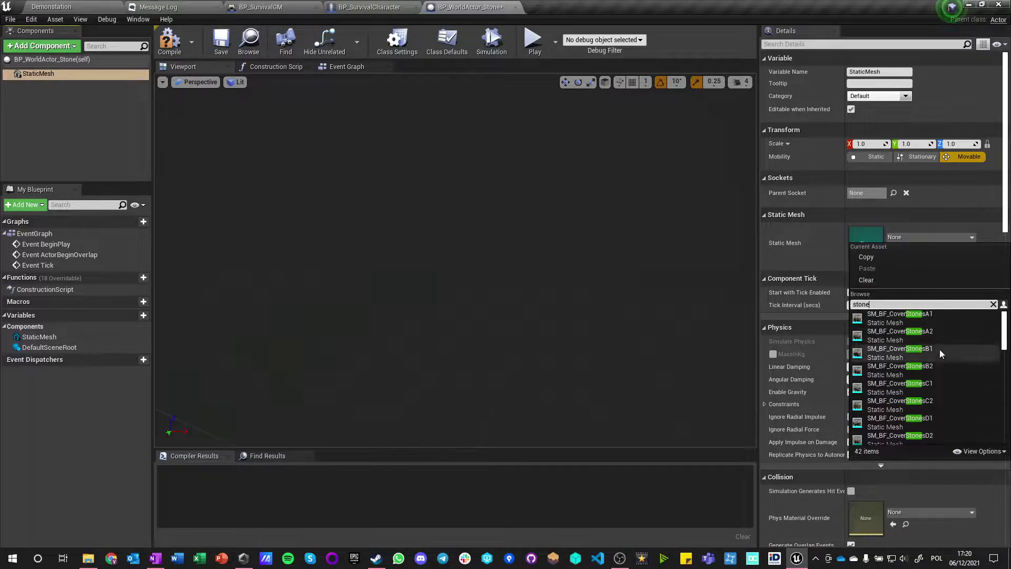
pyautogui.scroll(-5, 939, 349)
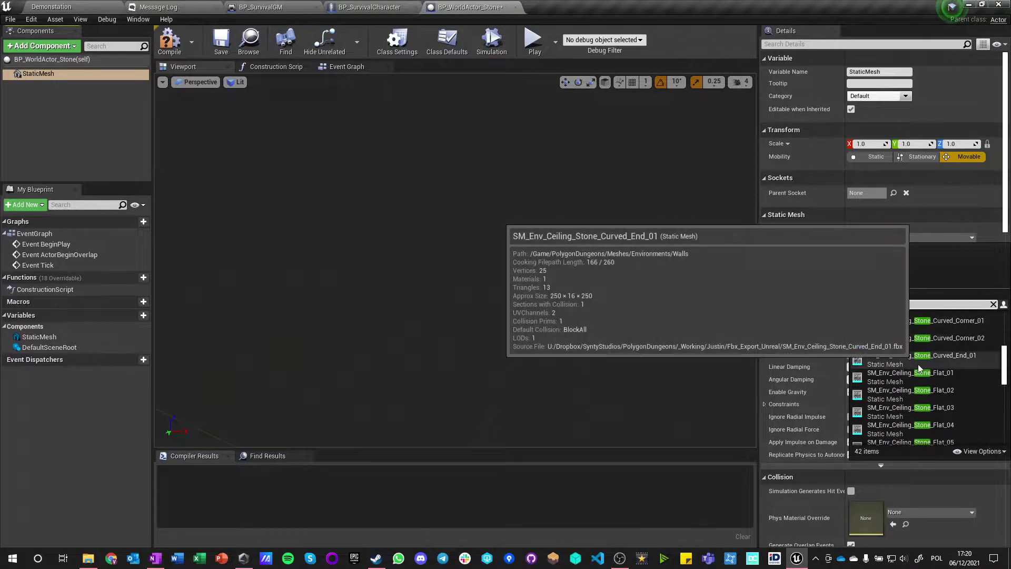
pyautogui.write('smal')
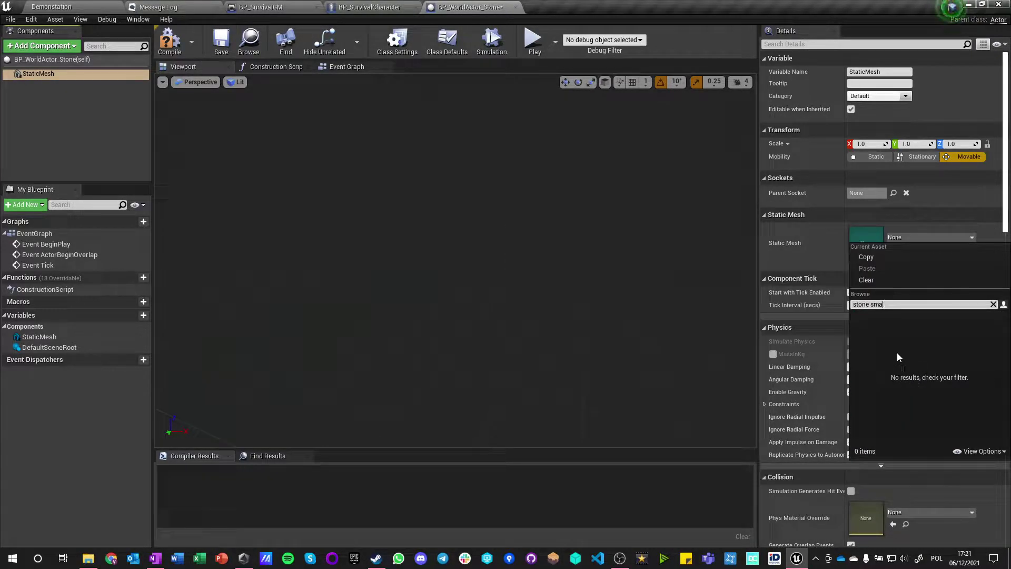
pyautogui.press('BackSpace')
pyautogui.press('BackSpace')
pyautogui.press('BackSpace')
pyautogui.press('BackSpace')
pyautogui.press('BackSpace')
pyautogui.press('BackSpace')
pyautogui.press('BackSpace')
pyautogui.press('BackSpace')
pyautogui.press('BackSpace')
pyautogui.press('BackSpace')
pyautogui.write('small')
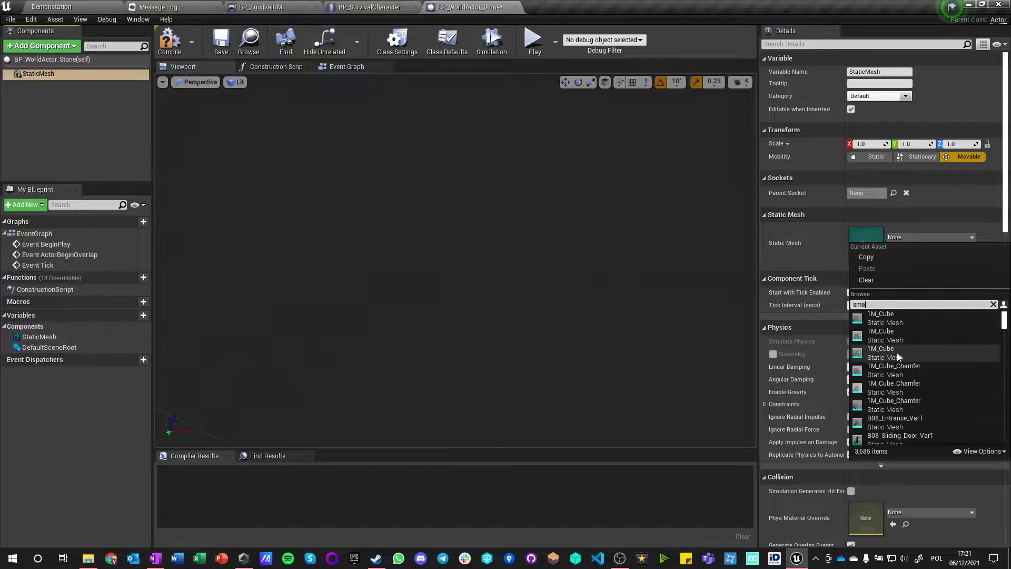
pyautogui.scroll(-10, 896, 352)
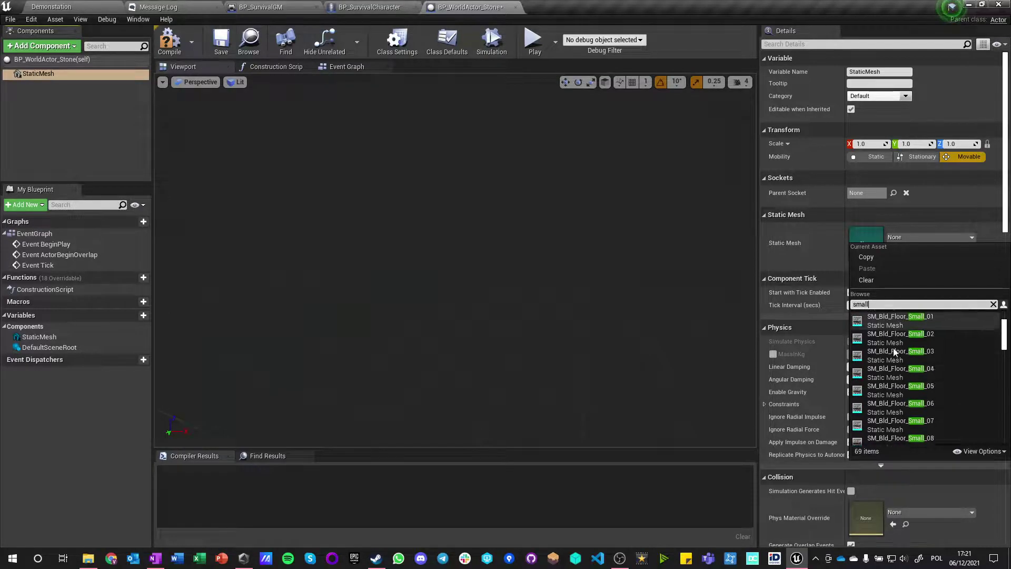
pyautogui.scroll(-5, 889, 346)
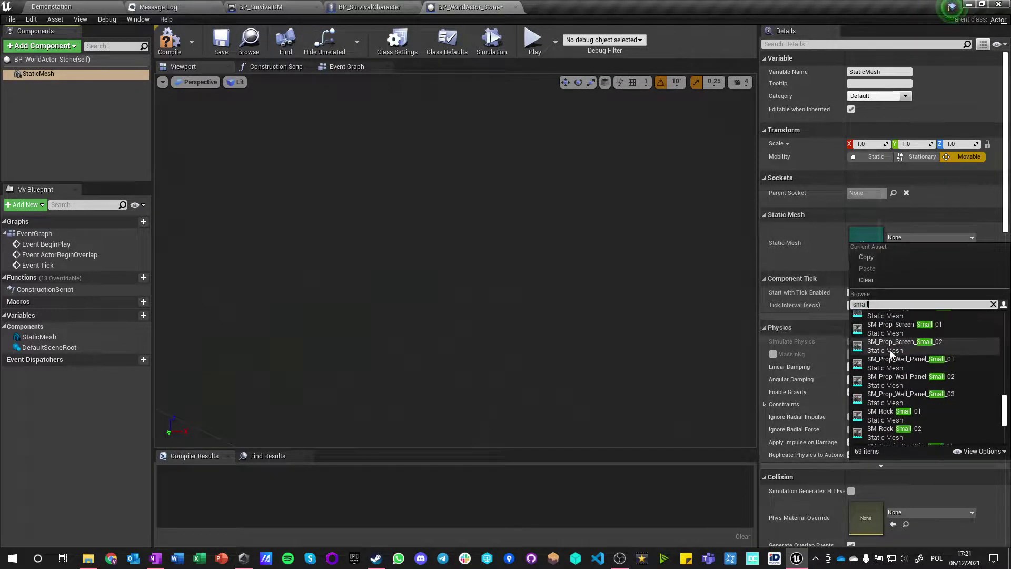
pyautogui.click(885, 328)
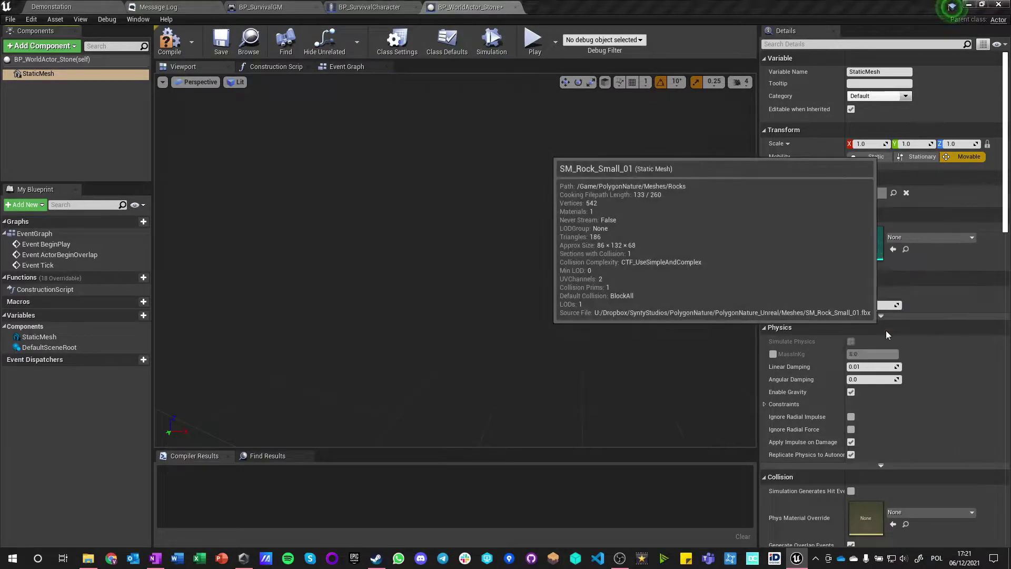
pyautogui.click(184, 43)
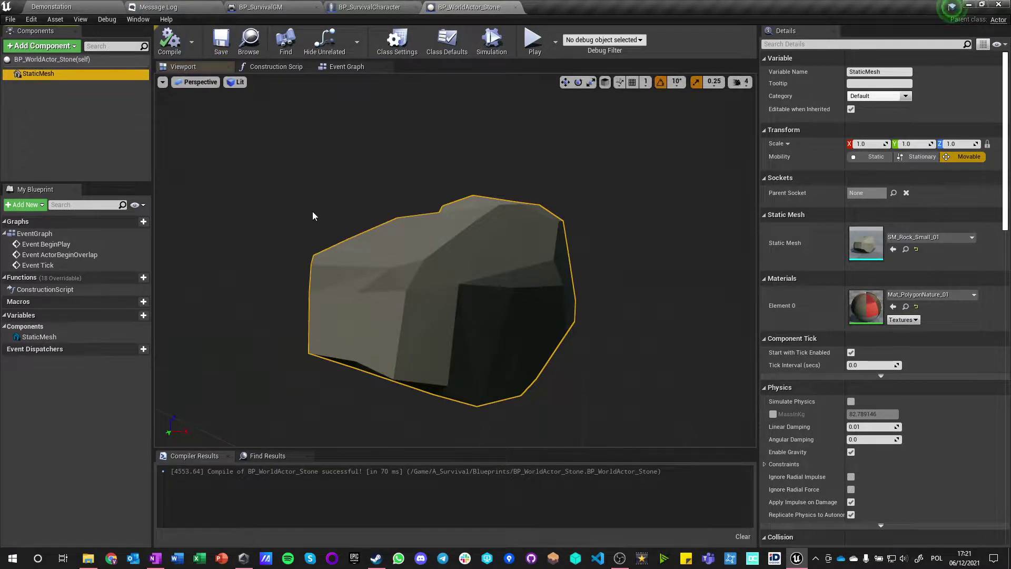
pyautogui.moveTo(535, 291); pyautogui.dragTo(447, 291, button='right')
# In the construction script, add a Set Static Mesh node targeting the StaticMesh component, connect it to the Construction Script entry and arrange the nodes
pyautogui.click(271, 66)
pyautogui.moveTo(38, 74); pyautogui.dragTo(446, 243)
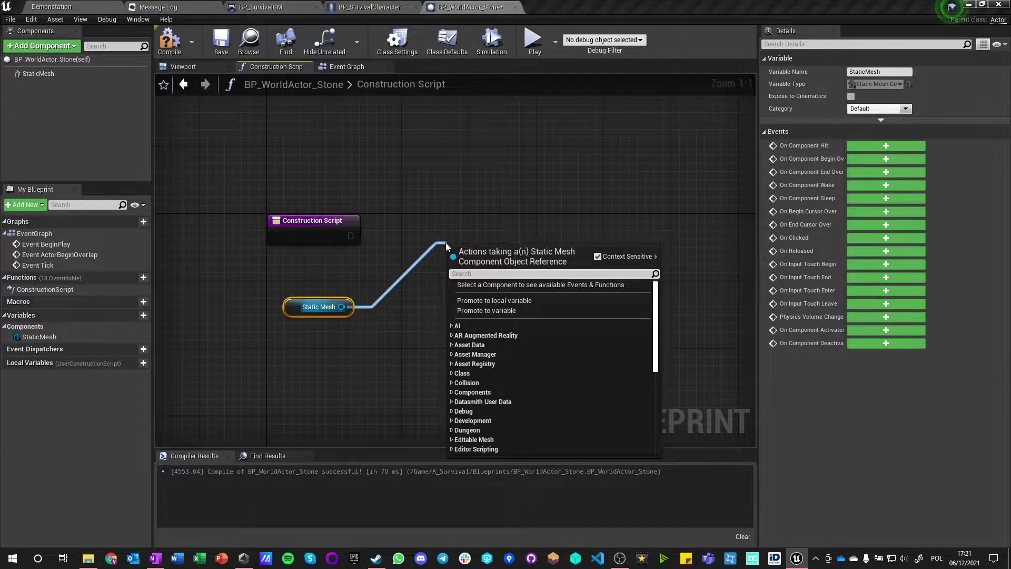
pyautogui.write('set mesh')
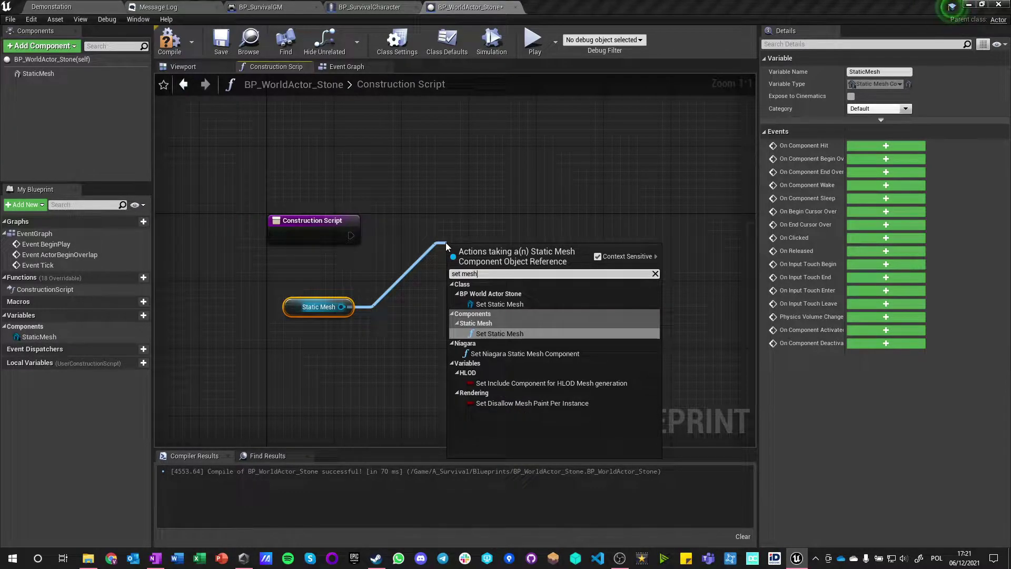
pyautogui.press('Return')
pyautogui.moveTo(473, 254); pyautogui.dragTo(577, 243)
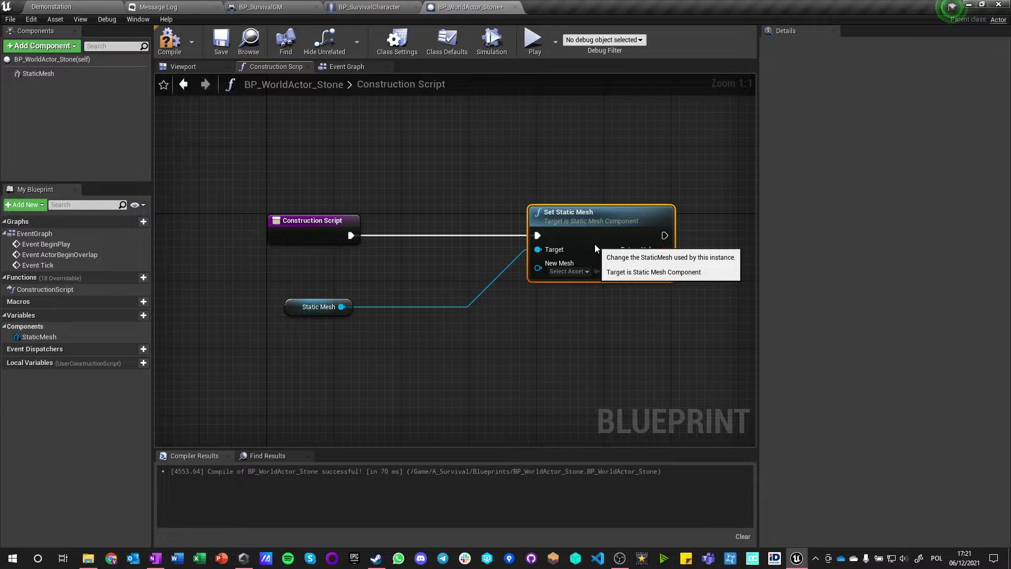
pyautogui.moveTo(286, 308); pyautogui.dragTo(273, 322)
pyautogui.click(308, 289)
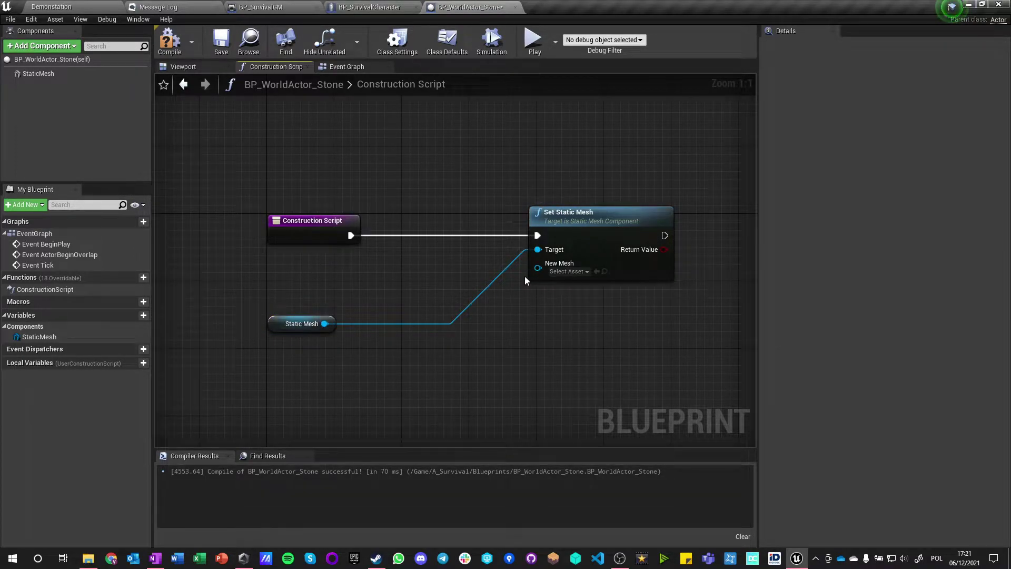
# Close the BP_WorldActor_Stone editor and rename the blueprint asset to BP_WorldActor_Template
pyautogui.click(515, 8)
pyautogui.click(62, 7)
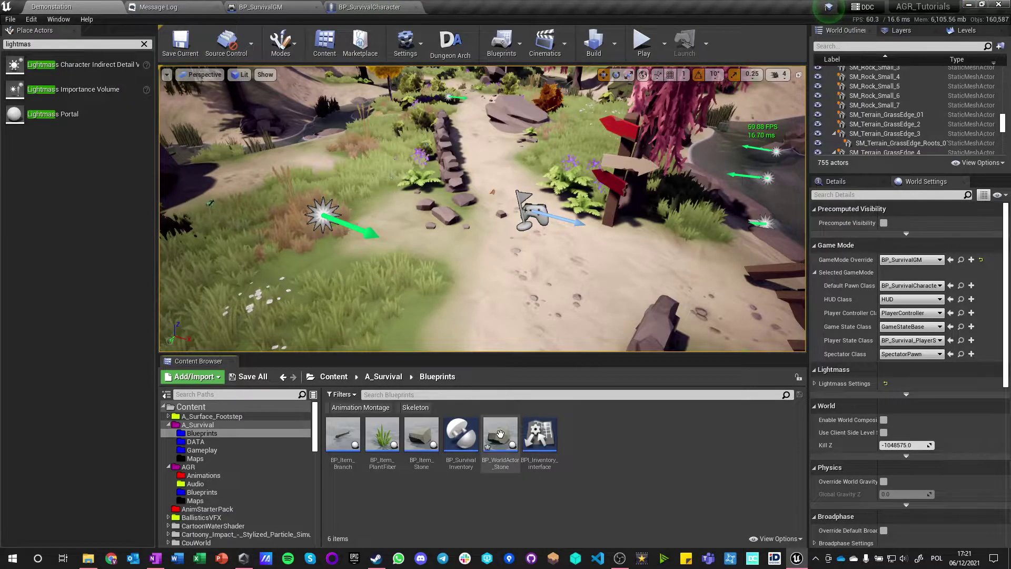
pyautogui.press('F2')
pyautogui.press('Right')
pyautogui.press('BackSpace')
pyautogui.press('BackSpace')
pyautogui.press('BackSpace')
pyautogui.press('BackSpace')
pyautogui.press('BackSpace')
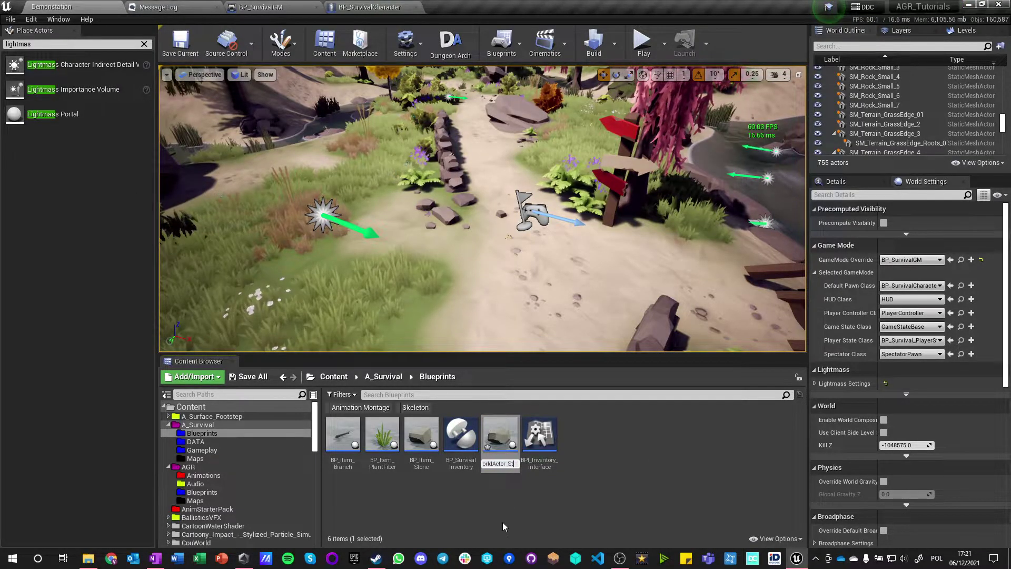
pyautogui.write('Template')
pyautogui.press('Return')
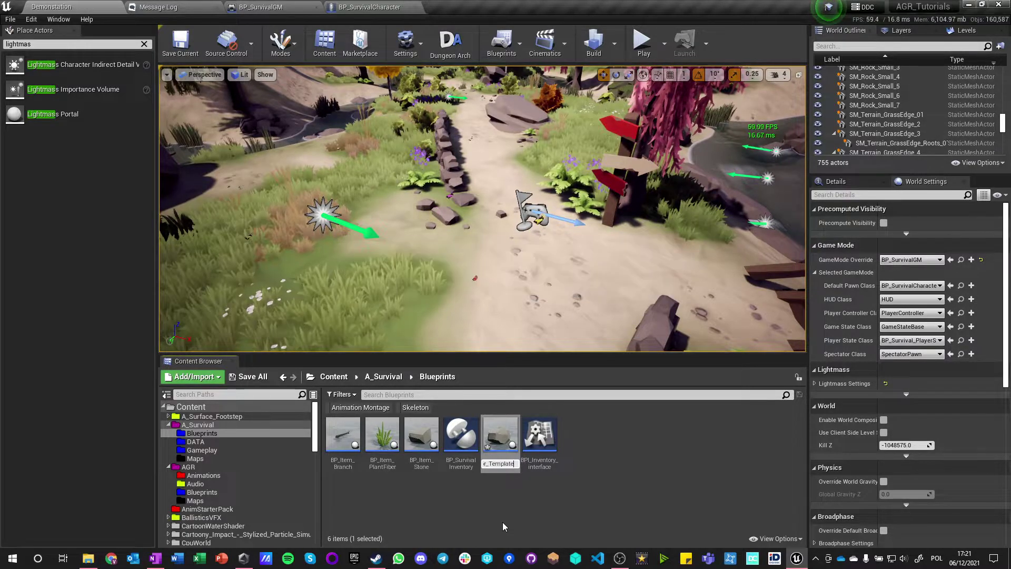
# Open the BP_WorldActor_Template blueprint, compile it and add a variable named Meshes
pyautogui.doubleClick(501, 435)
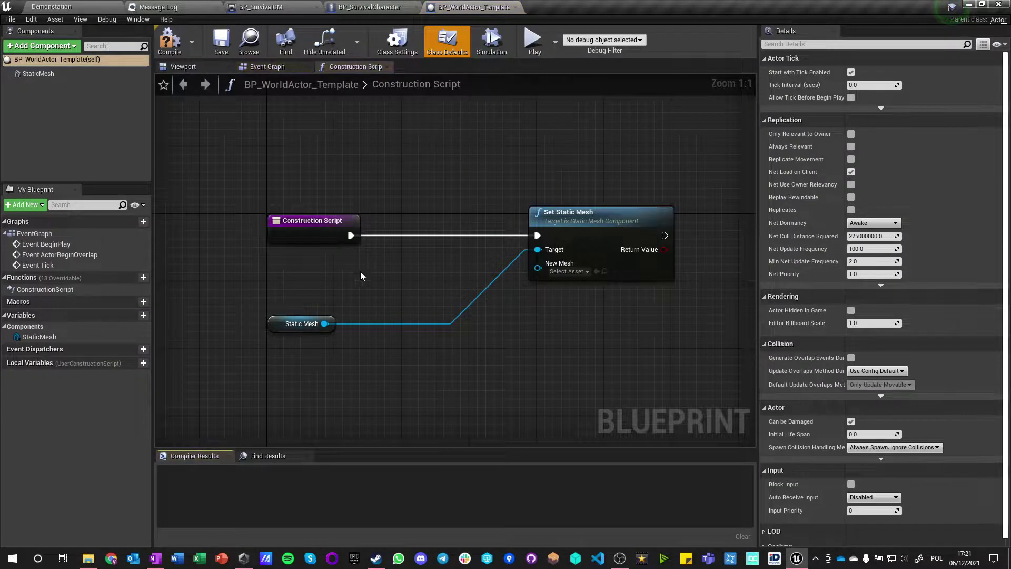
pyautogui.press('F7')
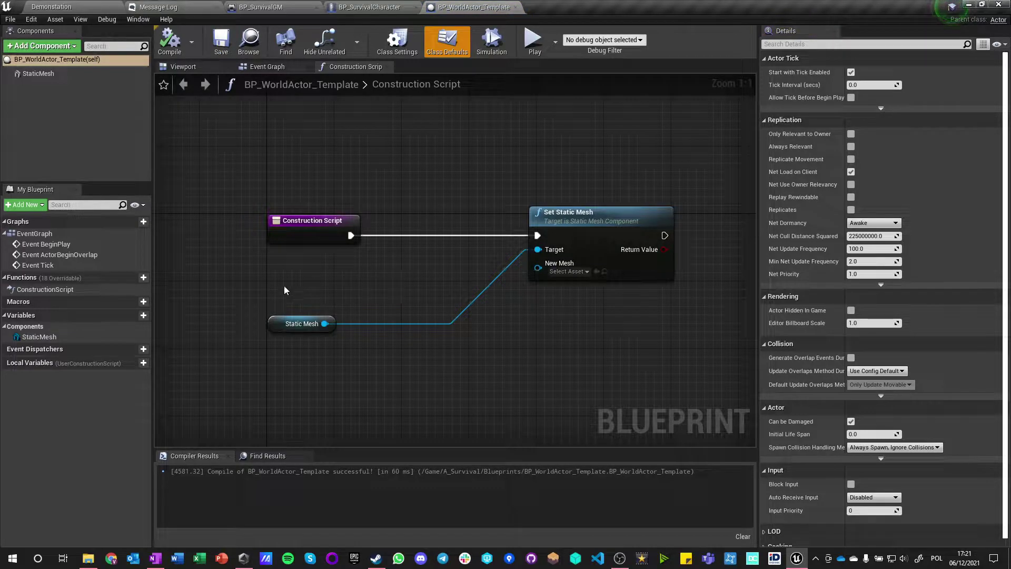
pyautogui.click(133, 316)
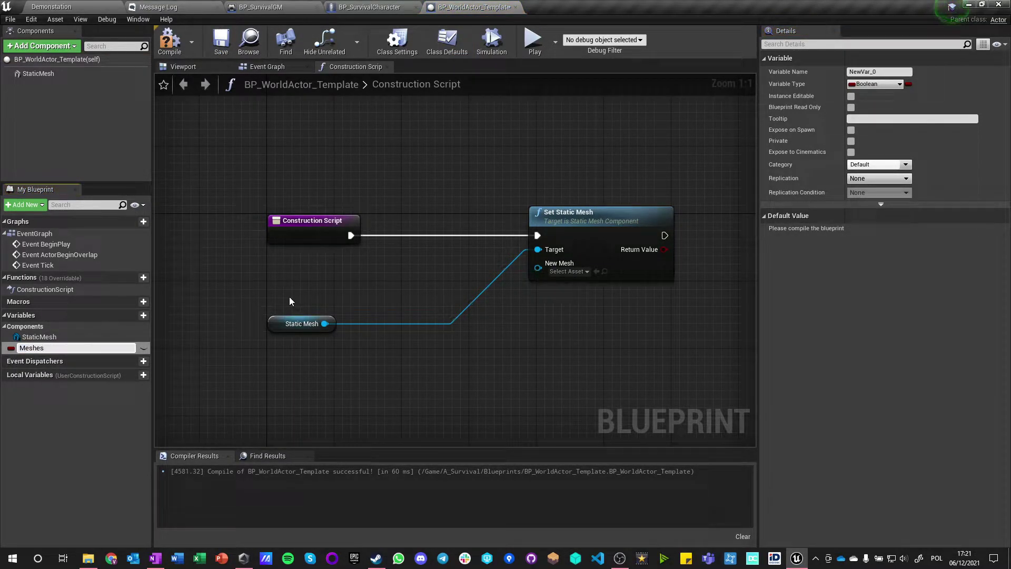
pyautogui.press('Return')
# Set the Meshes variable's type to an array of Static Mesh soft object references
pyautogui.click(875, 84)
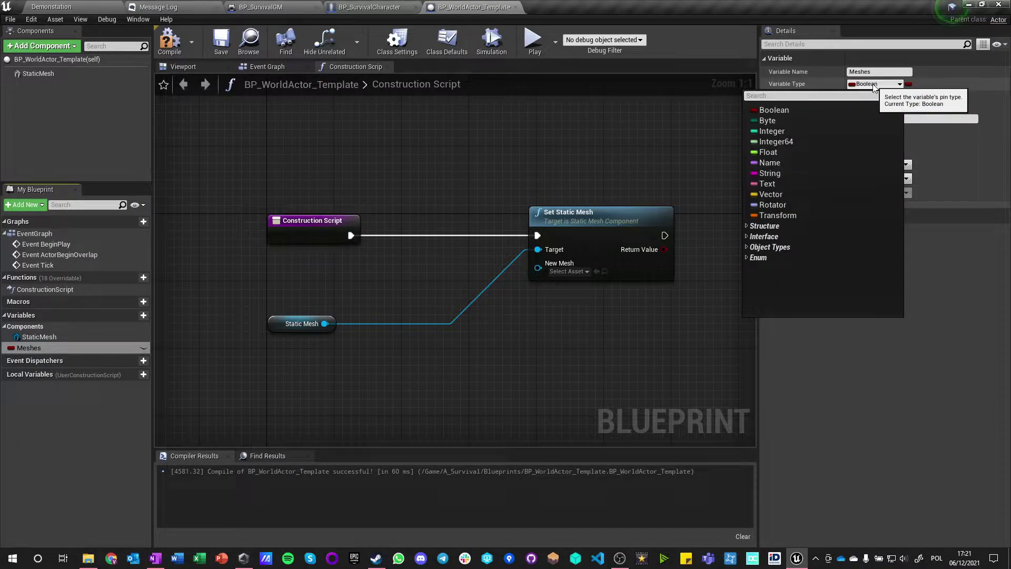
pyautogui.write('static mesh')
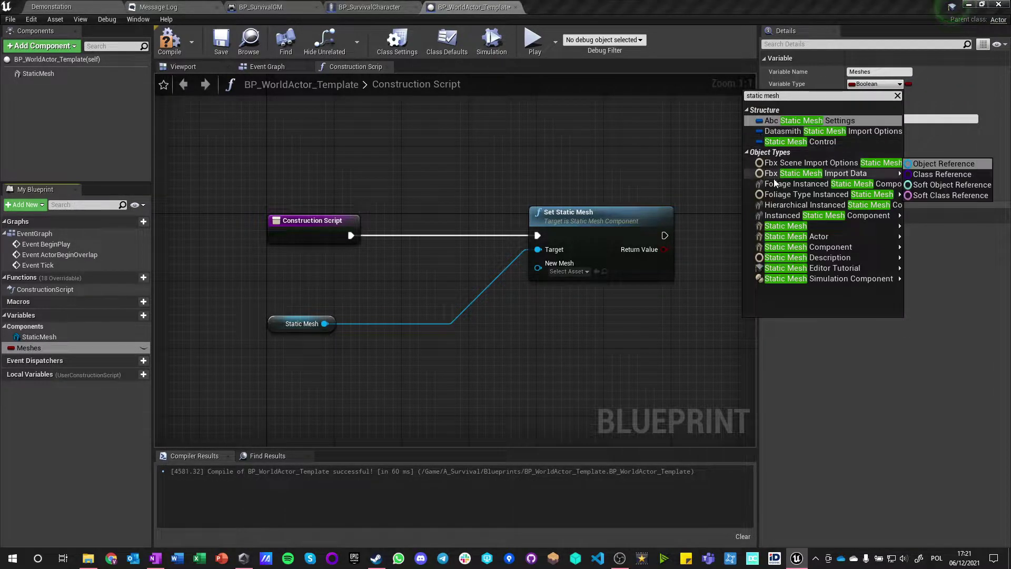
pyautogui.moveTo(806, 224)
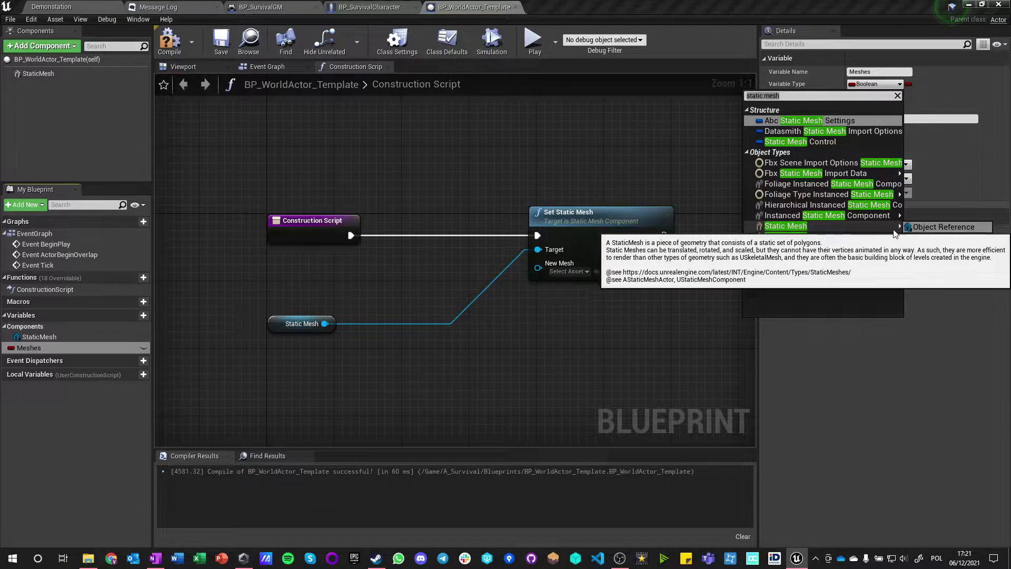
pyautogui.click(930, 249)
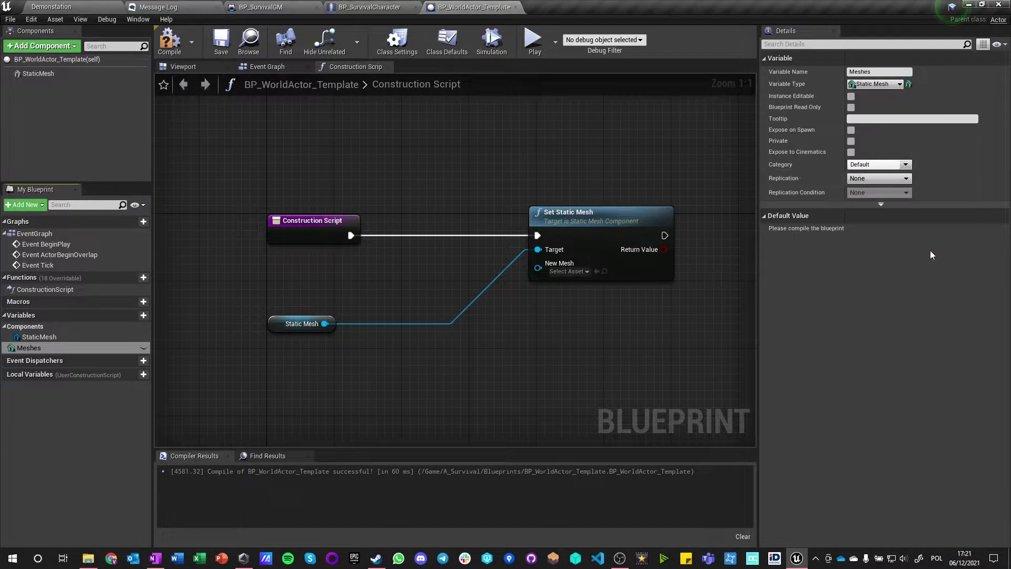
pyautogui.click(909, 84)
pyautogui.click(912, 101)
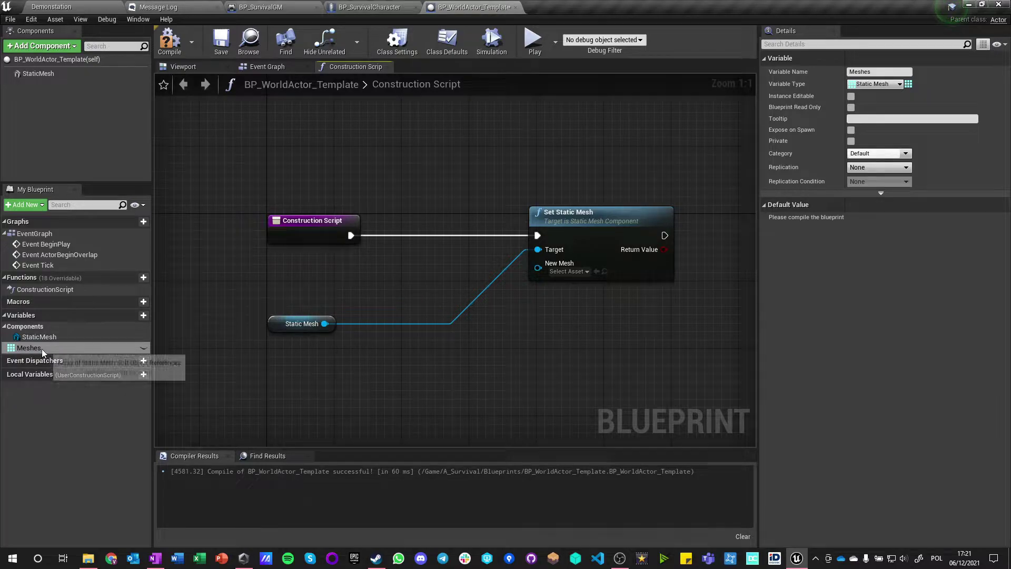
# Place a getter for Meshes in the construction script and connect it to a Get (a copy) array node
pyautogui.moveTo(42, 348); pyautogui.dragTo(267, 276)
pyautogui.click(301, 289)
pyautogui.moveTo(326, 290); pyautogui.dragTo(406, 256)
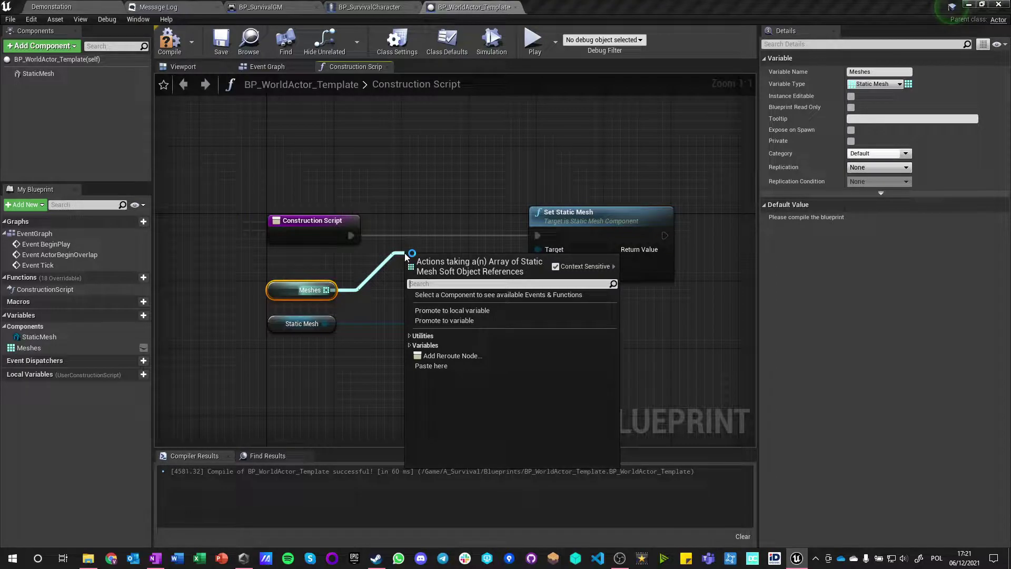
pyautogui.click(409, 336)
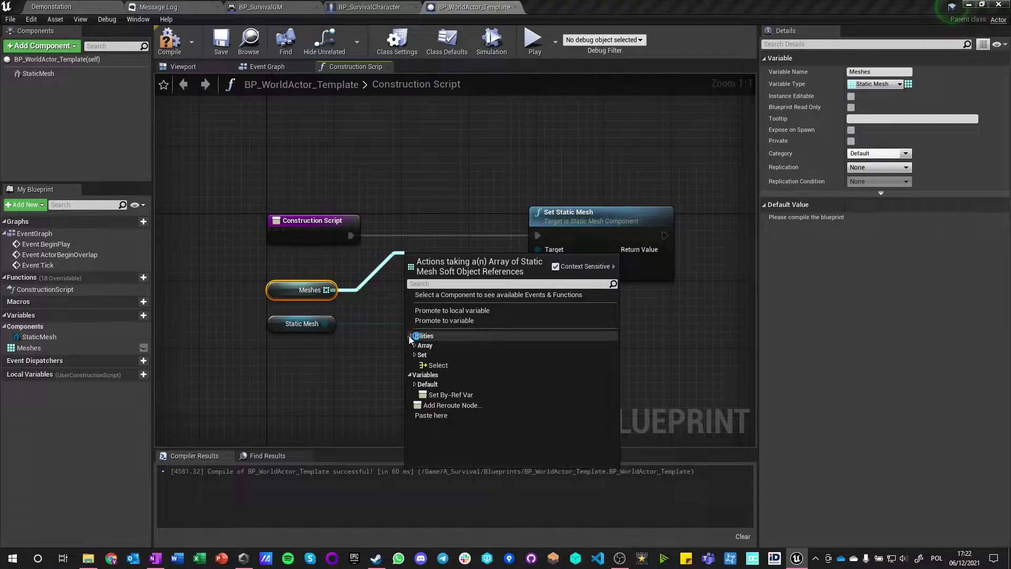
pyautogui.click(415, 345)
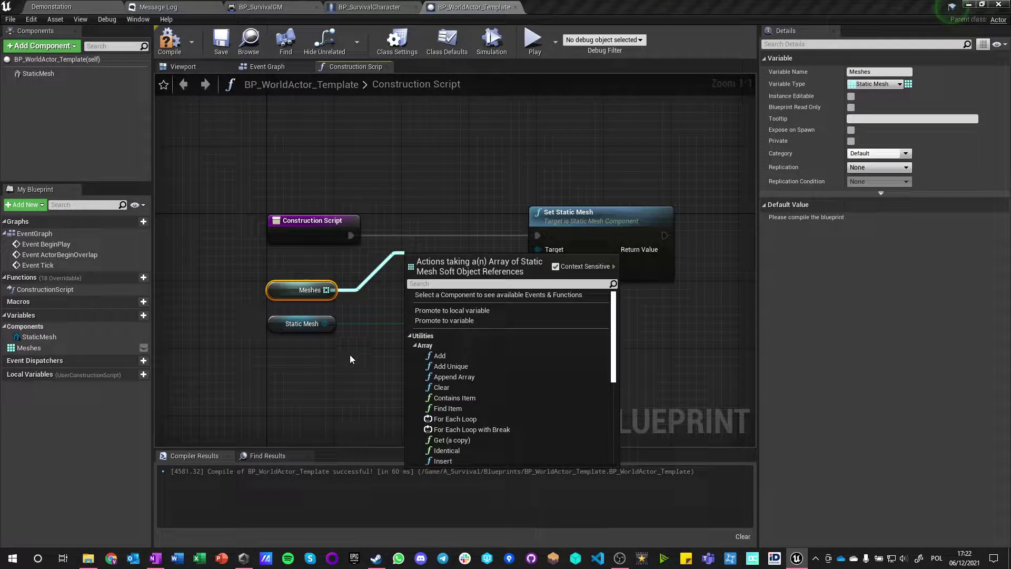
pyautogui.moveTo(327, 290); pyautogui.dragTo(393, 269)
pyautogui.write('get ran')
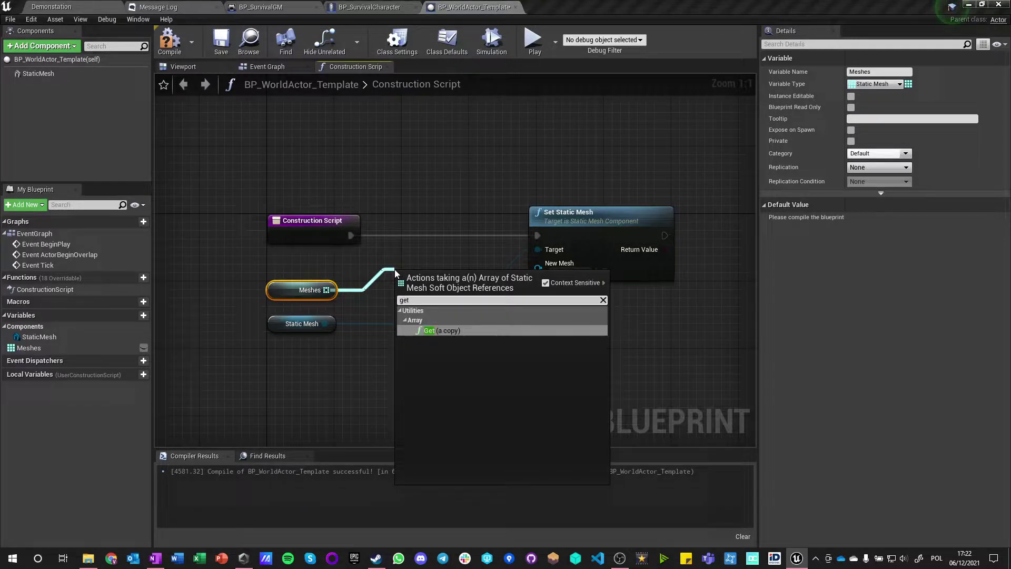
pyautogui.press('BackSpace')
pyautogui.press('BackSpace')
pyautogui.press('Return')
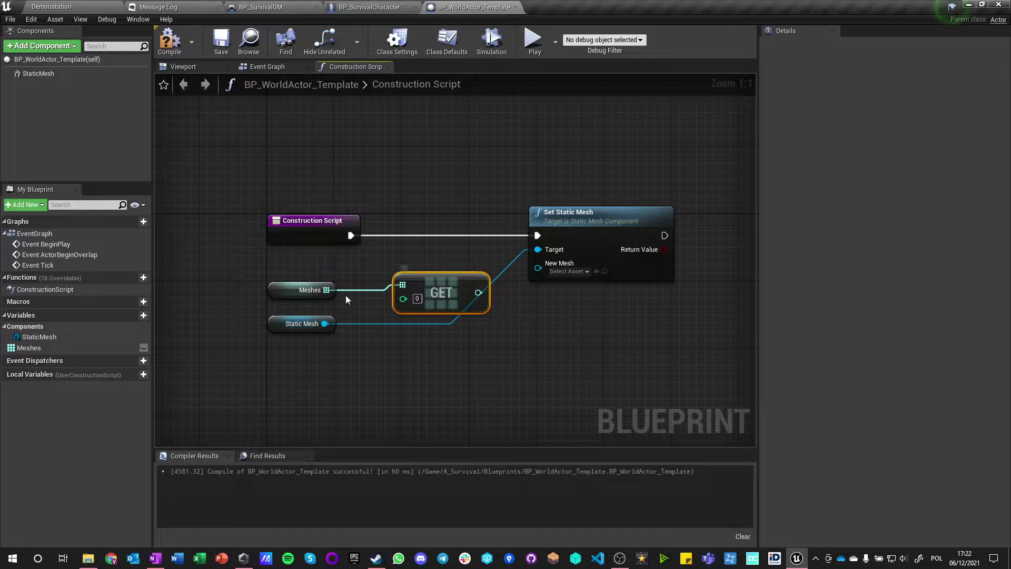
# Move the Meshes getter away from the Get node and add an array Length node fed by Meshes
pyautogui.moveTo(278, 298); pyautogui.dragTo(228, 270)
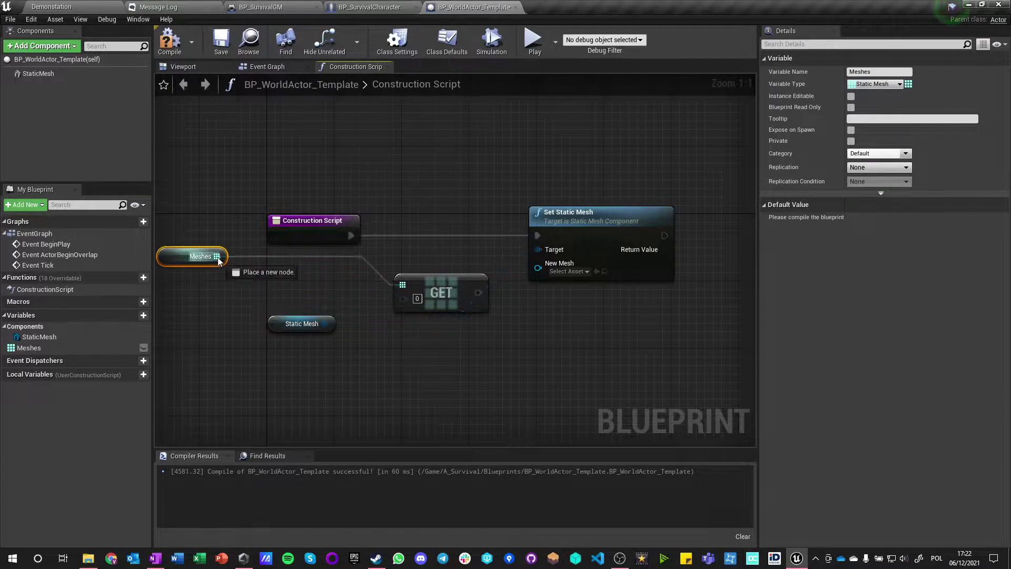
pyautogui.moveTo(219, 262); pyautogui.dragTo(210, 301)
pyautogui.write('max')
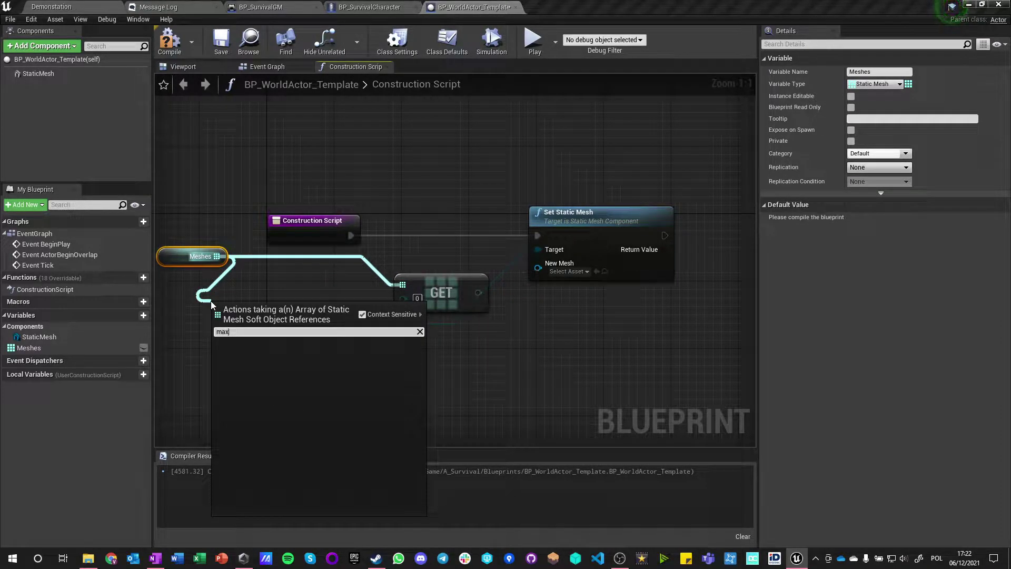
pyautogui.moveTo(219, 256); pyautogui.dragTo(188, 297)
pyautogui.write('len')
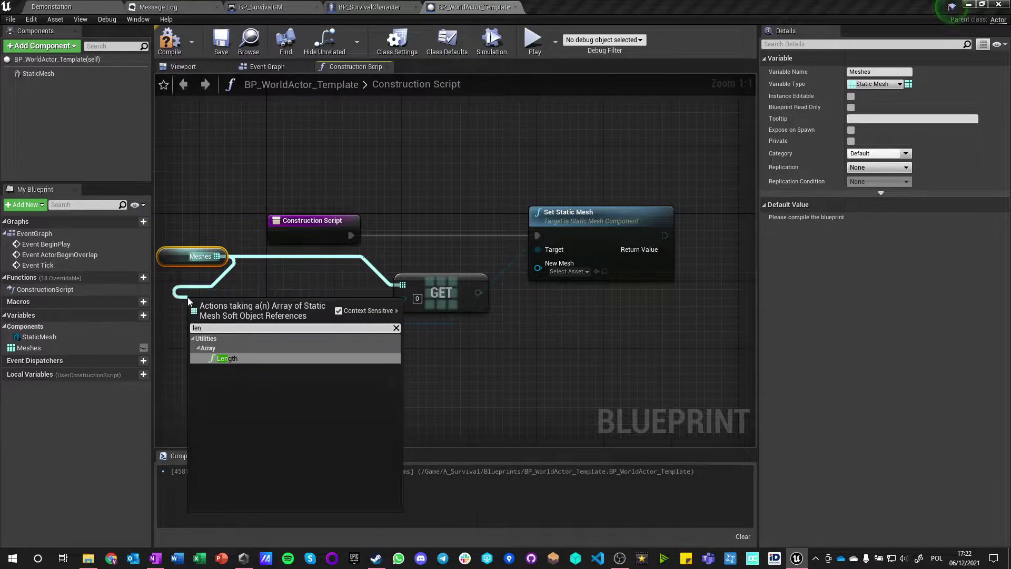
pyautogui.press('Return')
# Feed the Get node's index from a Random Integer in Range node and connect the Length output to its Max input
pyautogui.moveTo(400, 299); pyautogui.dragTo(320, 290)
pyautogui.write('random int')
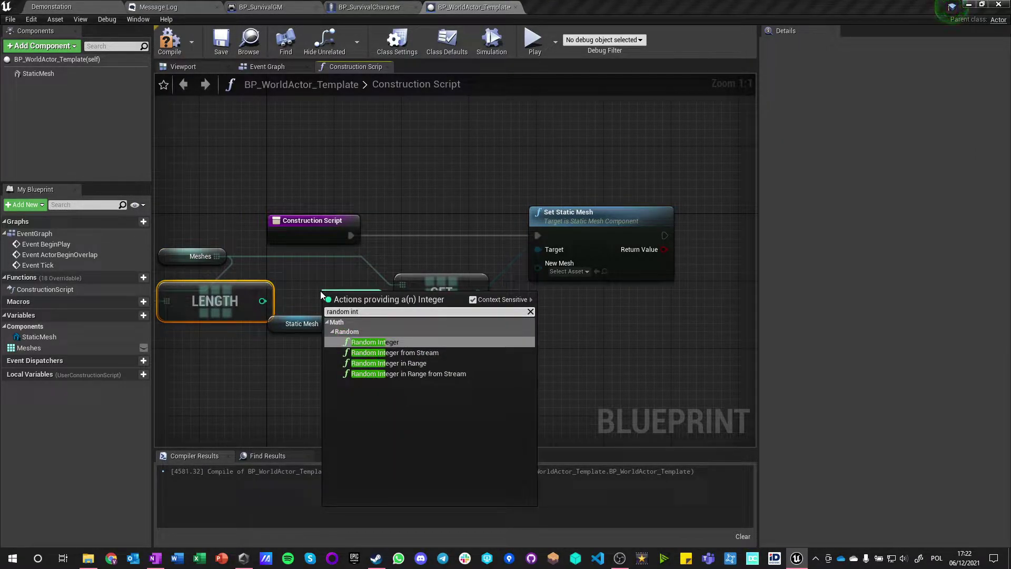
pyautogui.press('Down')
pyautogui.press('Down')
pyautogui.press('Return')
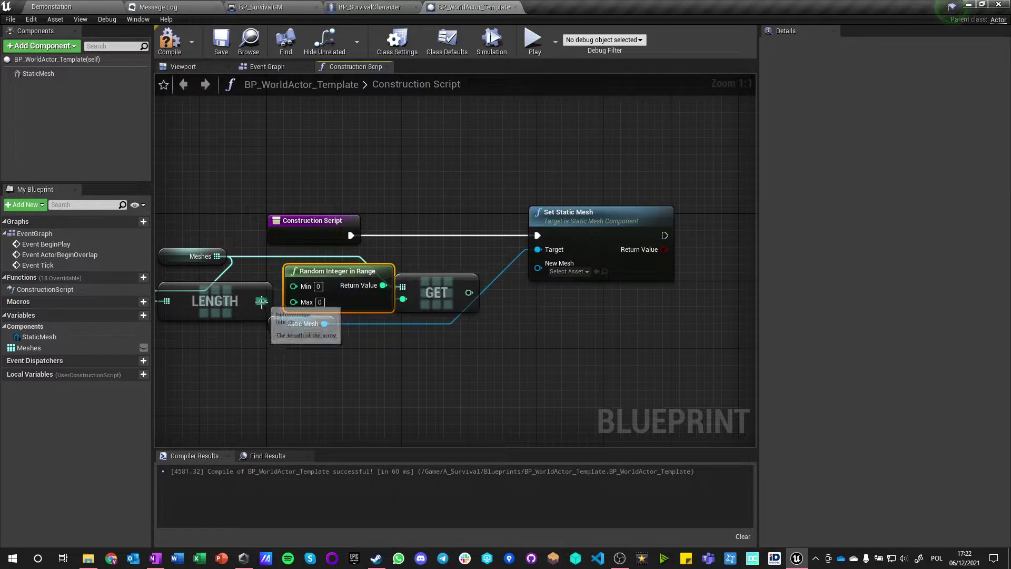
pyautogui.moveTo(262, 301); pyautogui.dragTo(294, 302)
pyautogui.moveTo(430, 289); pyautogui.dragTo(455, 231)
pyautogui.write('loa')
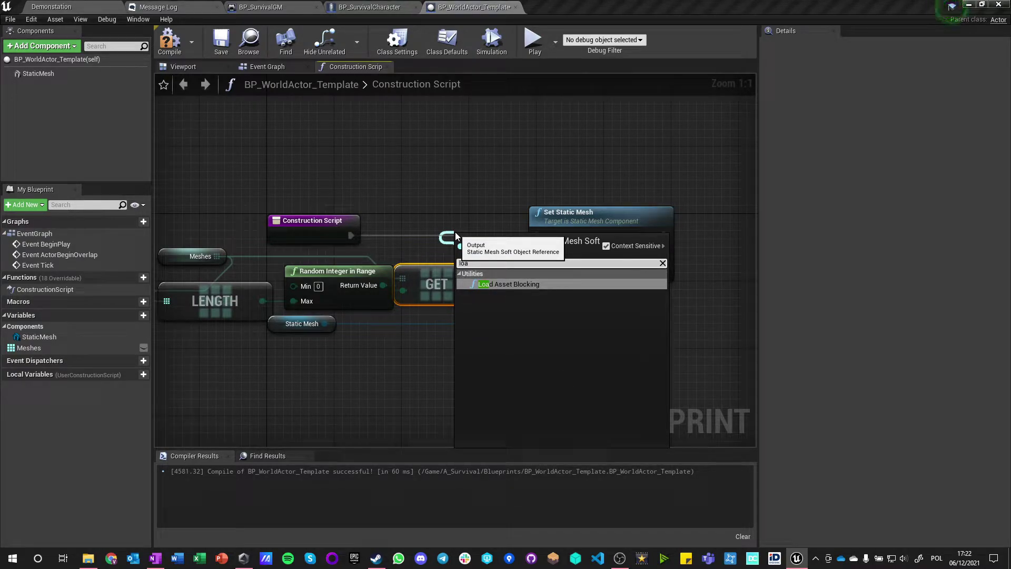
pyautogui.press('Escape')
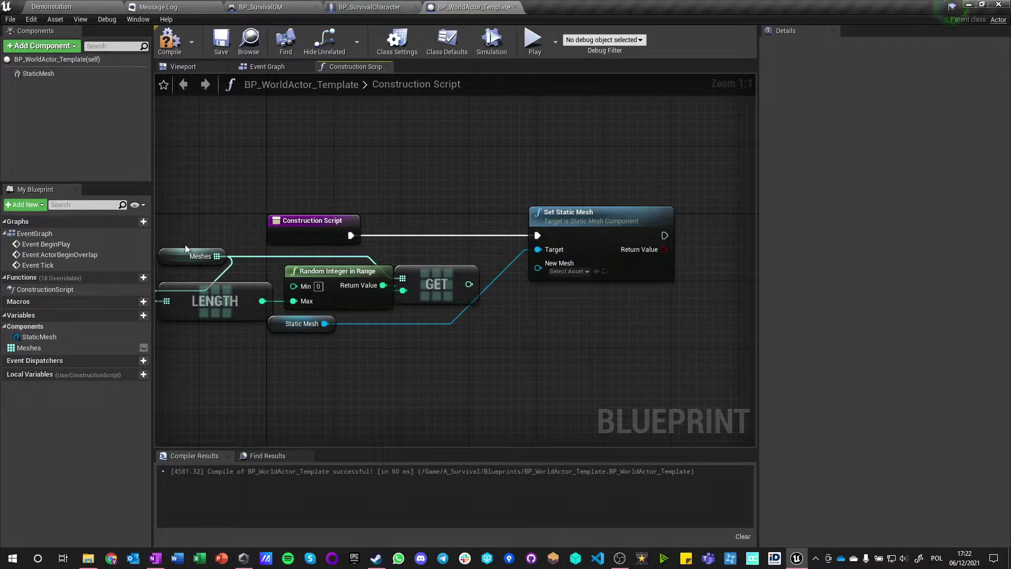
# Move the random mesh selection nodes, the Static Mesh reference and Set Static Mesh from the construction script to the Event Graph beside Event BeginPlay
pyautogui.moveTo(185, 245); pyautogui.dragTo(416, 311)
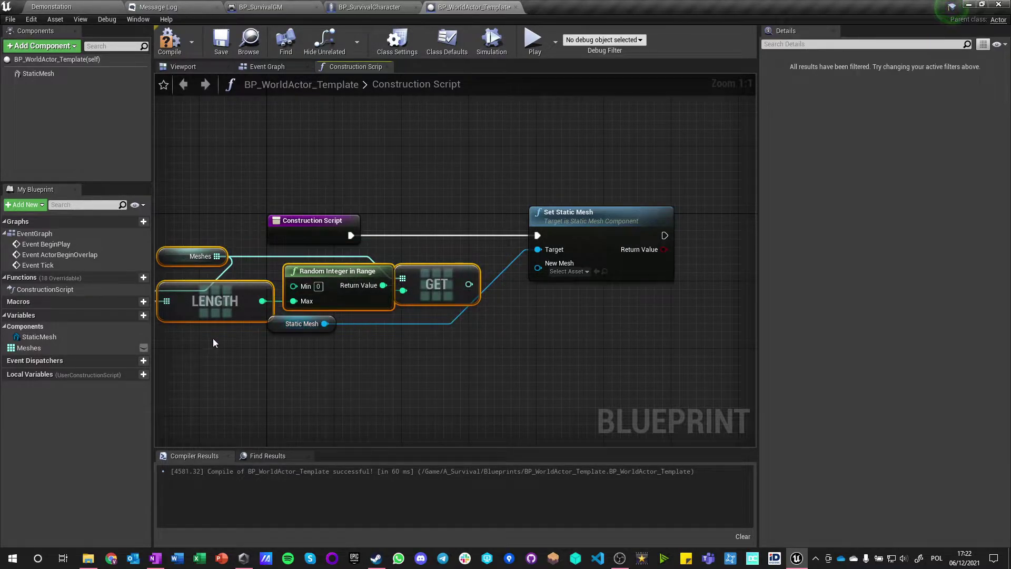
pyautogui.moveTo(184, 244); pyautogui.dragTo(567, 298)
pyautogui.click(316, 231)
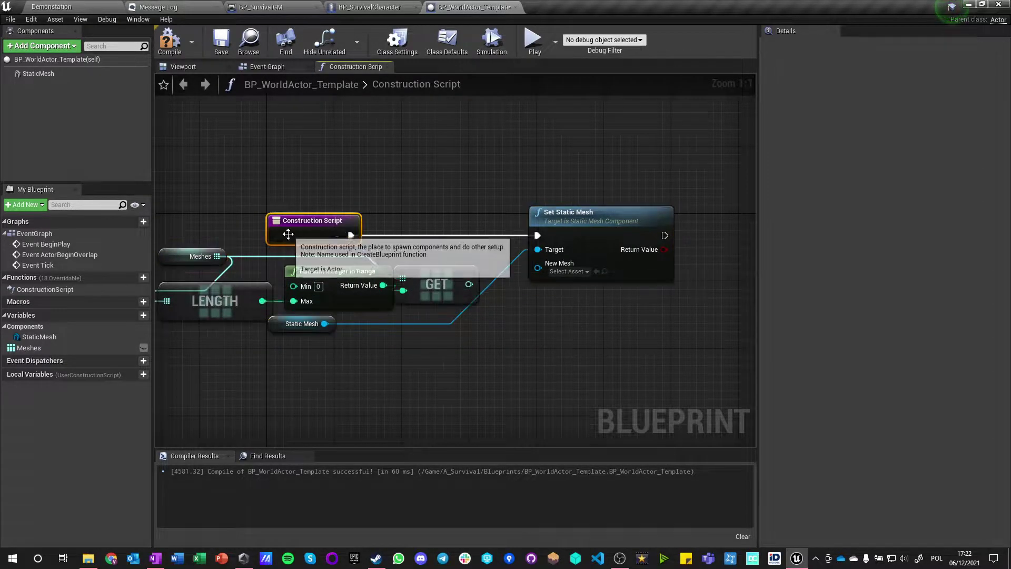
pyautogui.moveTo(312, 228); pyautogui.dragTo(269, 186)
pyautogui.moveTo(174, 226); pyautogui.dragTo(547, 342)
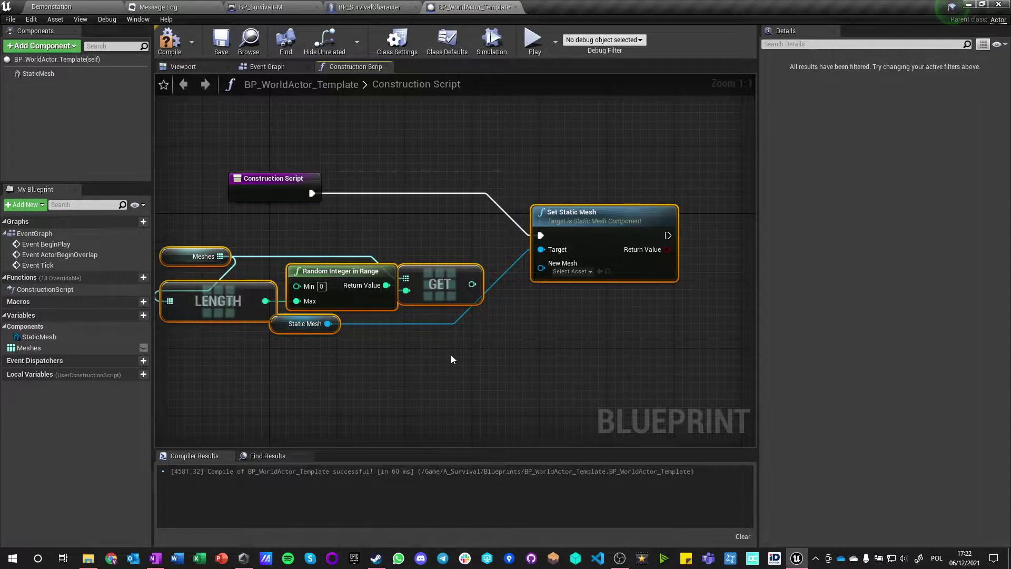
pyautogui.press('Delete')
pyautogui.click(294, 67)
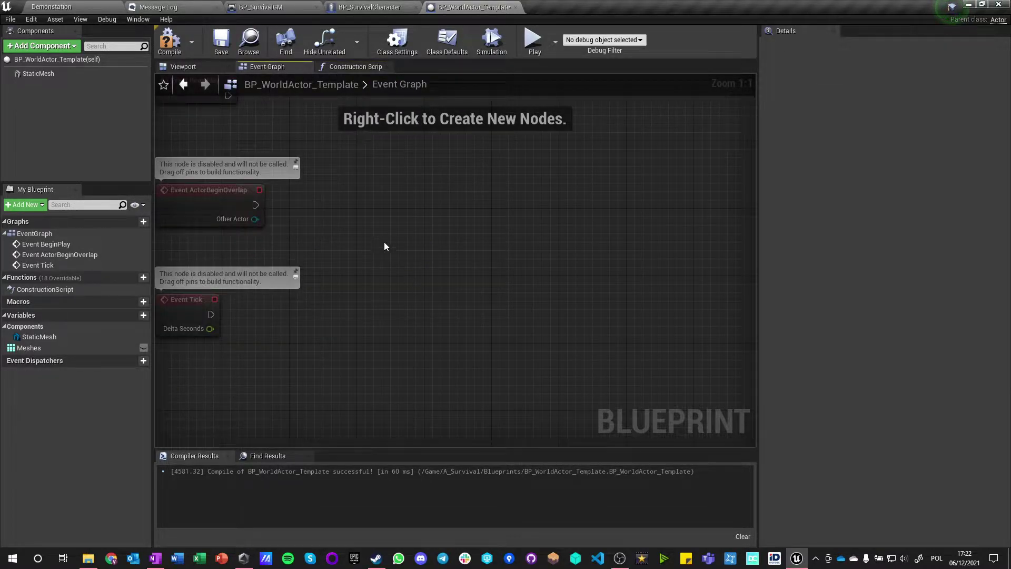
pyautogui.moveTo(384, 242); pyautogui.dragTo(530, 423, button='right')
pyautogui.hotkey('ctrl', 'v')
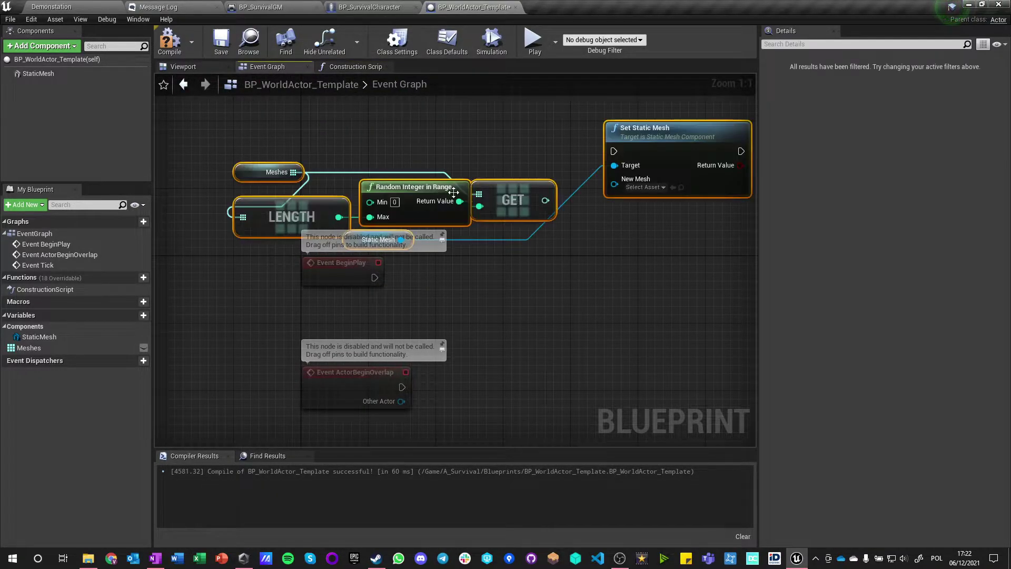
pyautogui.moveTo(453, 193); pyautogui.dragTo(647, 293)
pyautogui.click(422, 327)
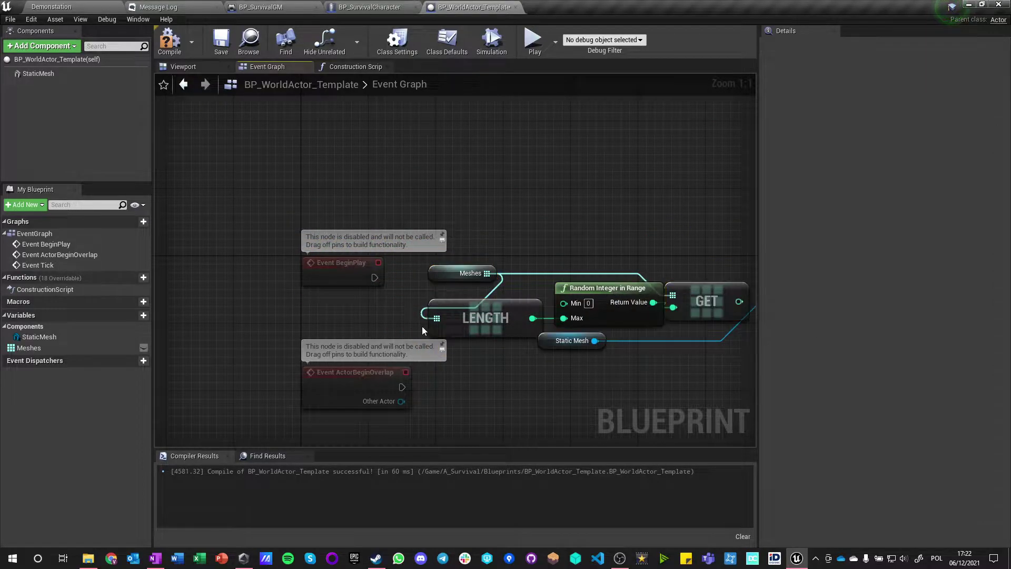
# Collapse the Meshes, Length, Random Integer in Range and Get nodes into a function named GetRandomMesh
pyautogui.moveTo(422, 326); pyautogui.dragTo(301, 321, button='right')
pyautogui.moveTo(353, 232); pyautogui.dragTo(586, 320)
pyautogui.rightClick(578, 291)
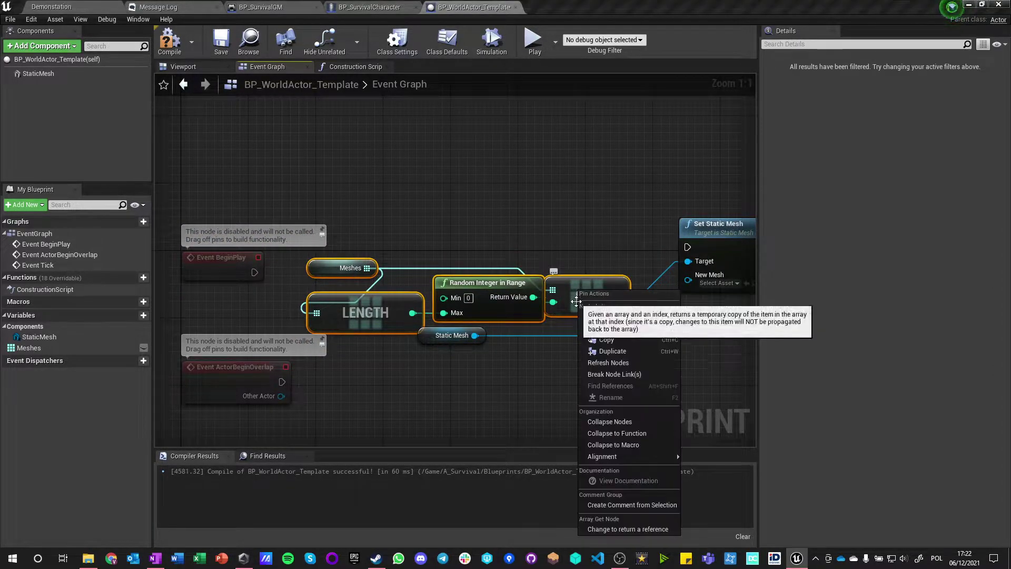
pyautogui.click(618, 432)
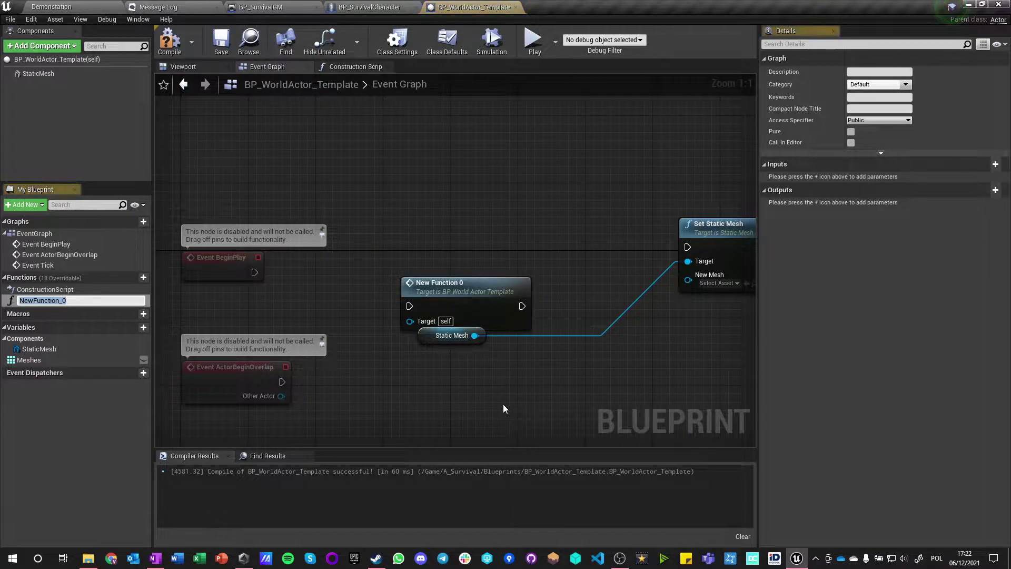
pyautogui.write('GetRandomMesh')
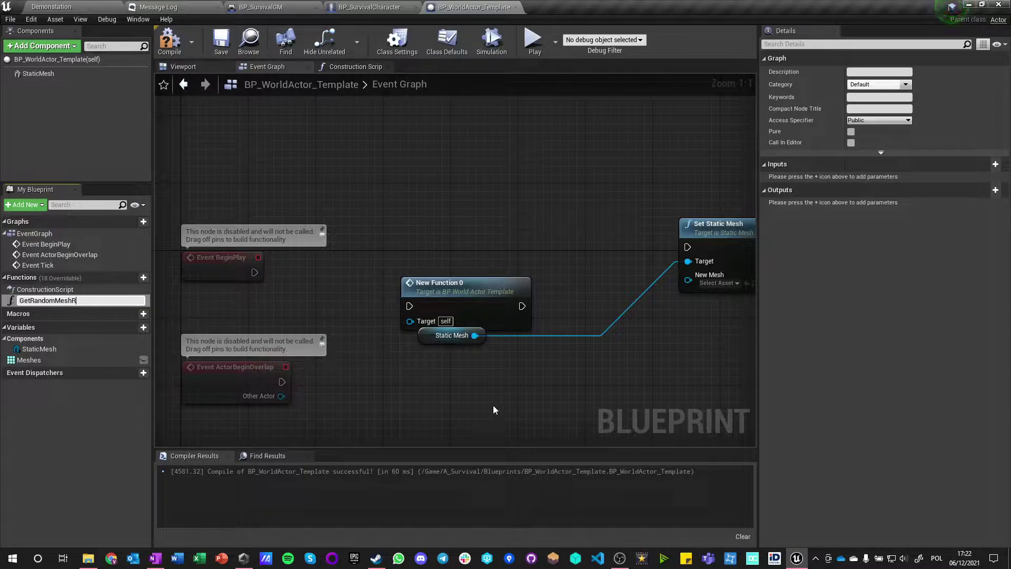
pyautogui.press('Return')
# Open the GetRandomMesh function and add a Return Node connected to its entry node
pyautogui.doubleClick(456, 299)
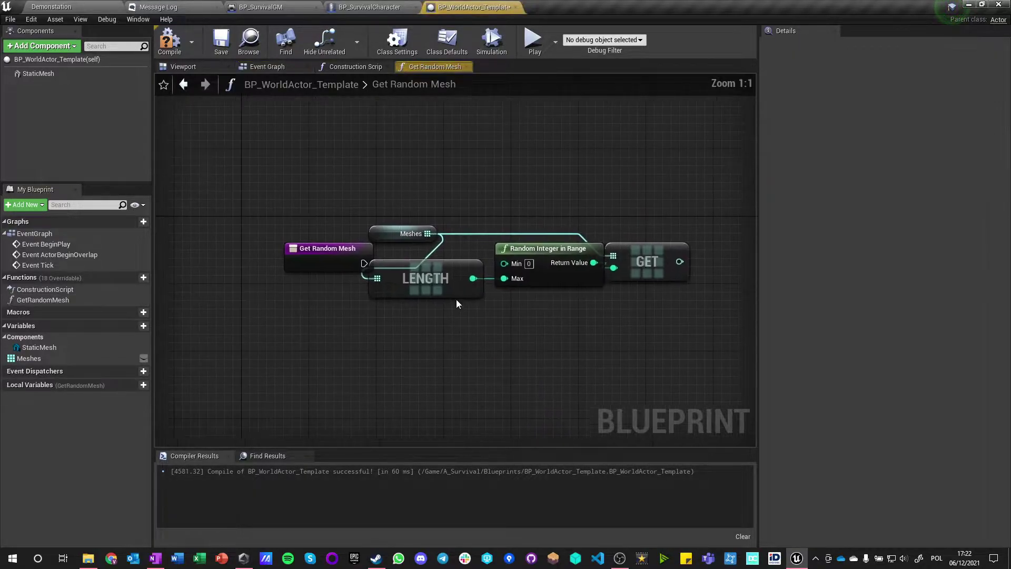
pyautogui.moveTo(339, 280); pyautogui.dragTo(612, 204)
pyautogui.write('return')
pyautogui.press('Return')
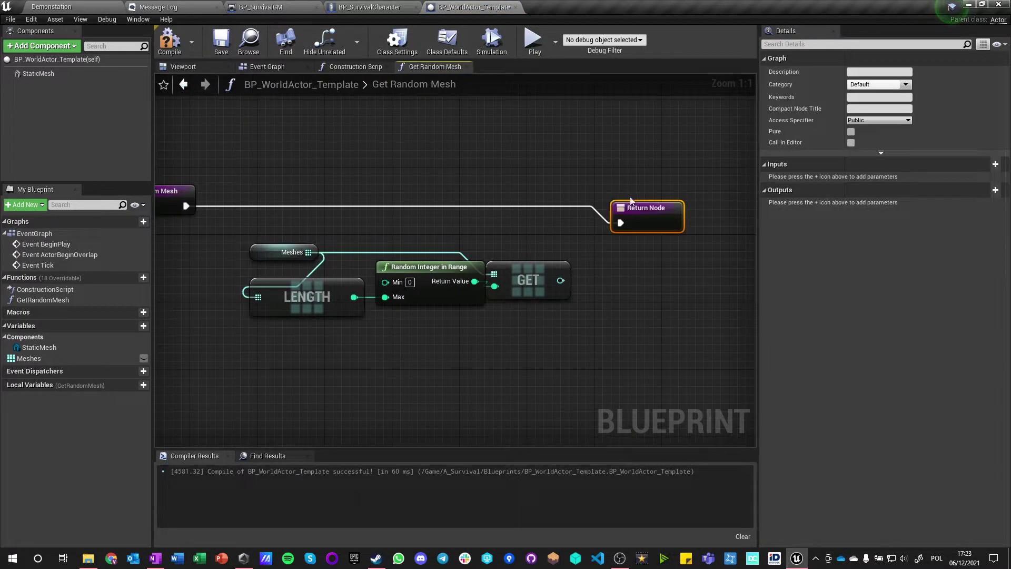
# Add a Load Asset Blocking node fed by the Get output and wire its execution between the function entry and the Return Node
pyautogui.moveTo(560, 281); pyautogui.dragTo(520, 196)
pyautogui.write('load')
pyautogui.press('Return')
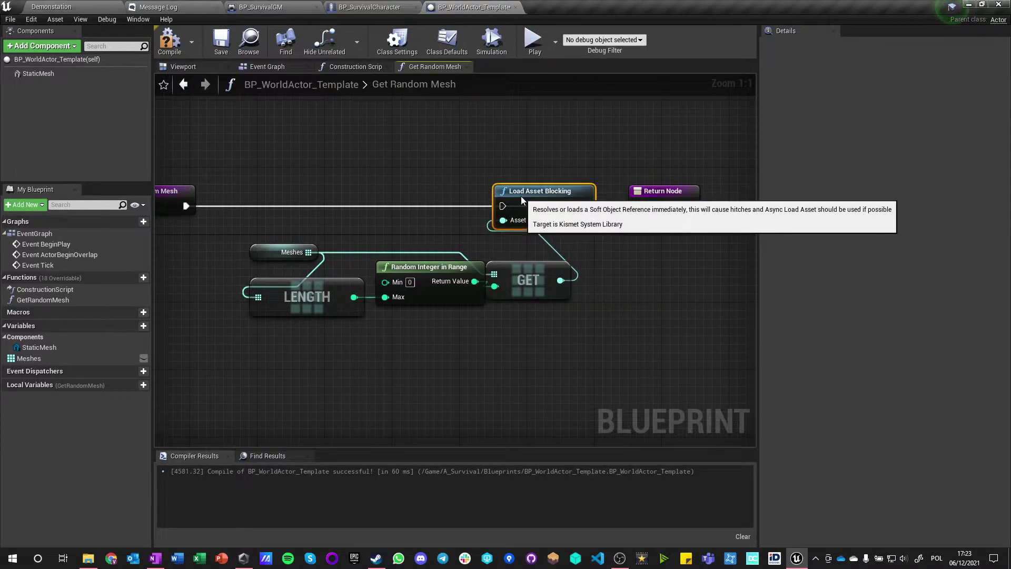
pyautogui.moveTo(185, 206); pyautogui.dragTo(503, 206)
pyautogui.moveTo(585, 206); pyautogui.dragTo(738, 191)
# Add a Cast To StaticMesh node fed by the Load Asset Blocking return value
pyautogui.moveTo(584, 220); pyautogui.dragTo(627, 220)
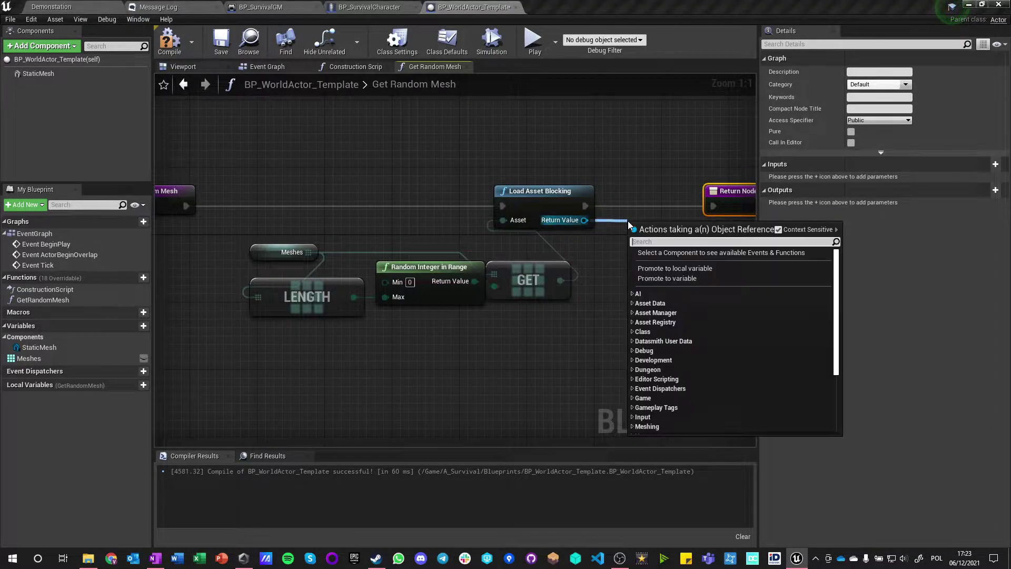
pyautogui.write('cast to static')
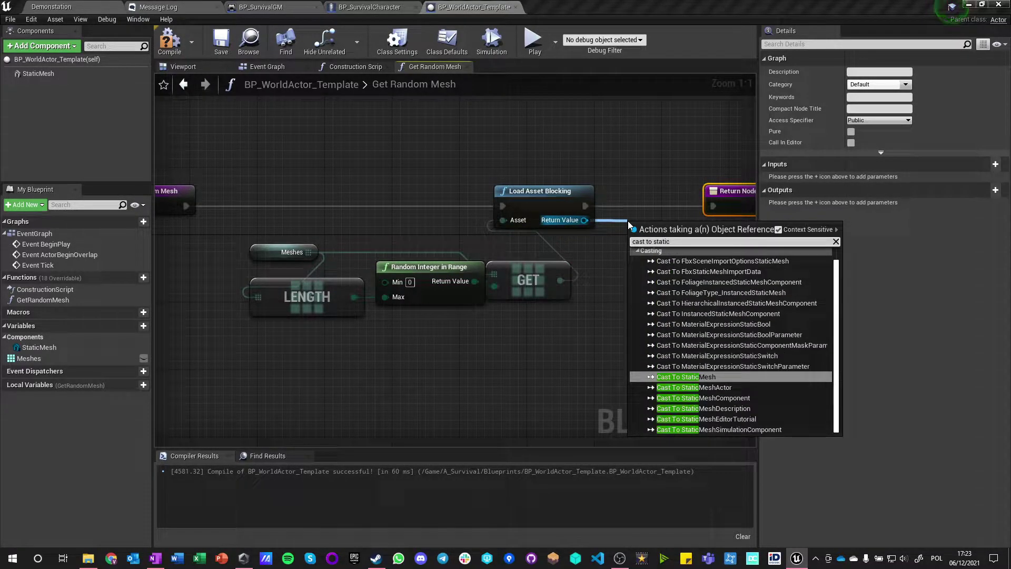
pyautogui.press('Return')
pyautogui.moveTo(614, 207); pyautogui.dragTo(458, 236, button='right')
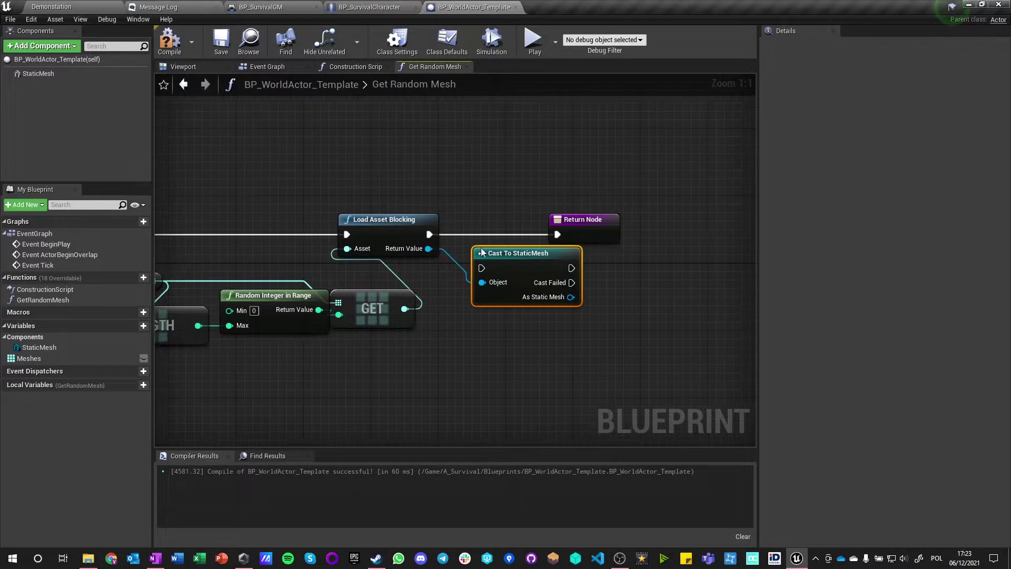
# Wire Cast To StaticMesh between Load Asset Blocking and the Return Node, output As Static Mesh from the function, and save the blueprint
pyautogui.moveTo(498, 253); pyautogui.dragTo(480, 220)
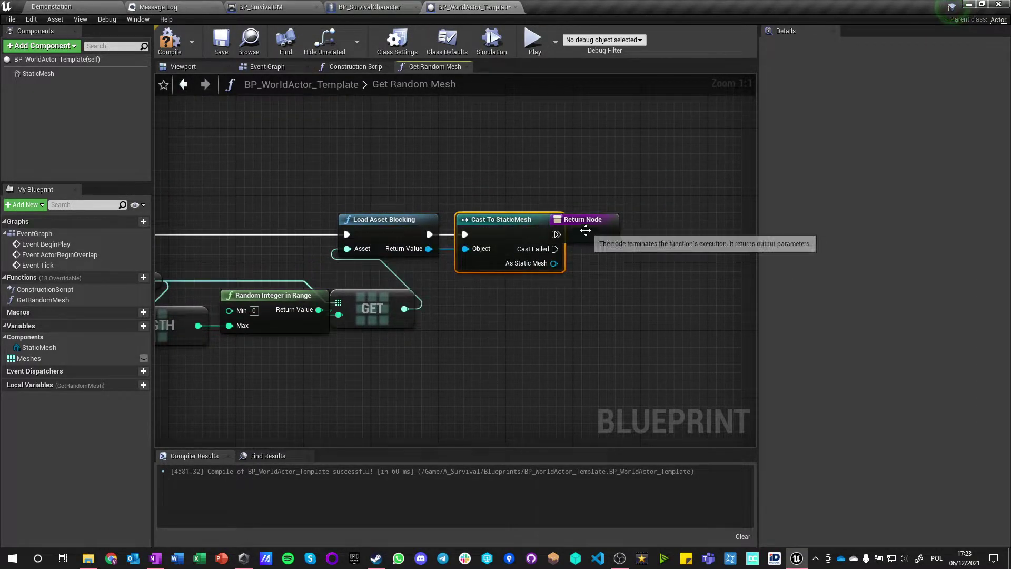
pyautogui.moveTo(585, 220); pyautogui.dragTo(655, 211)
pyautogui.moveTo(554, 234); pyautogui.dragTo(640, 225)
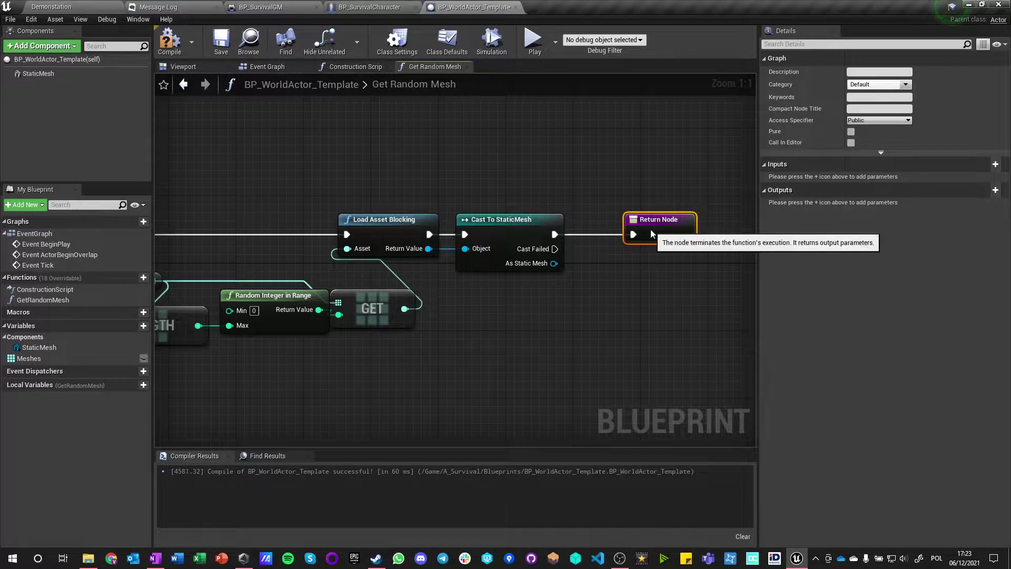
pyautogui.moveTo(554, 263); pyautogui.dragTo(663, 241)
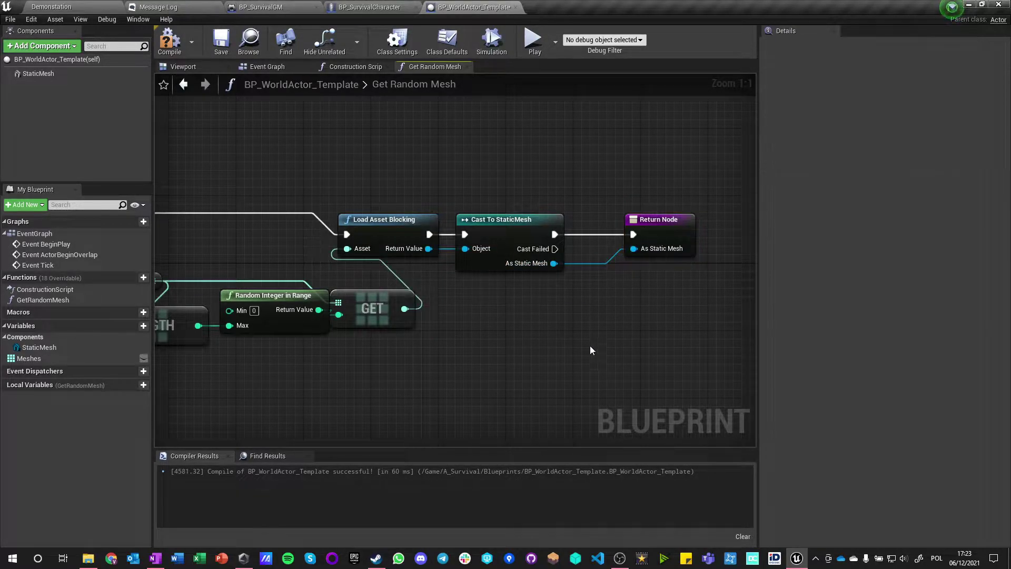
pyautogui.click(221, 48)
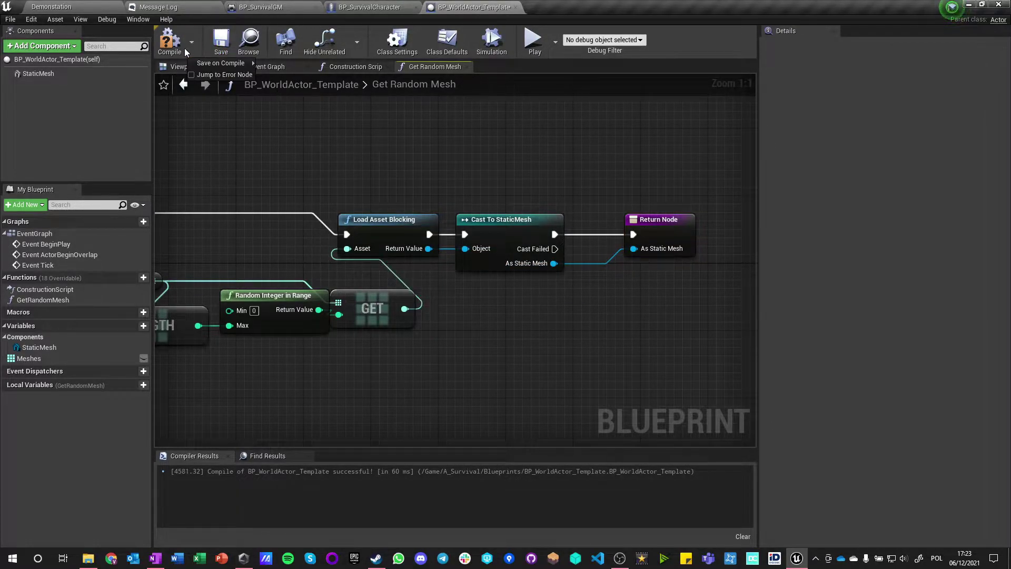
# In the Event Graph, chain Event BeginPlay, Get Random Mesh and Set Static Mesh, feeding As Static Mesh into New Mesh, and compile
pyautogui.click(465, 67)
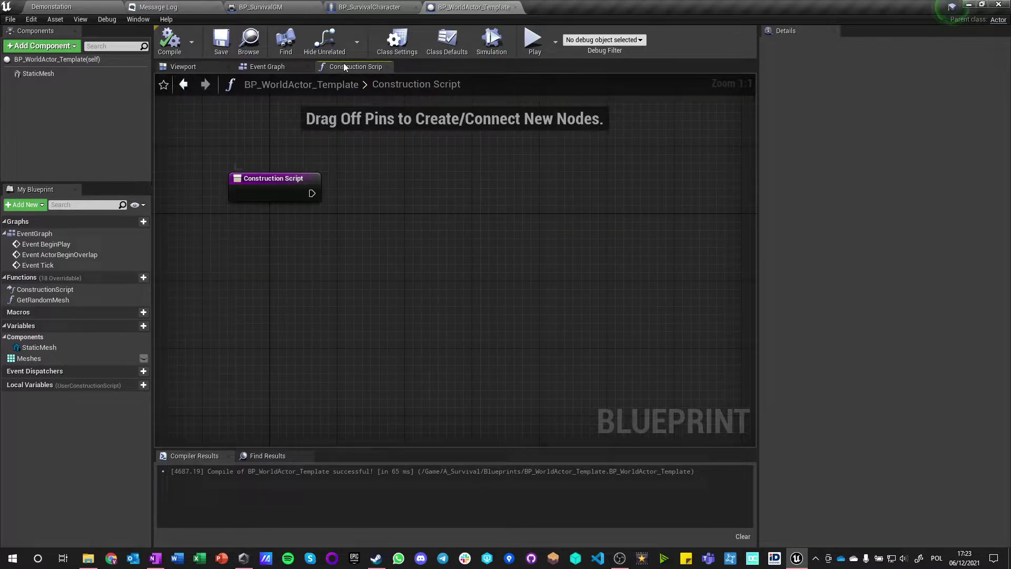
pyautogui.click(291, 67)
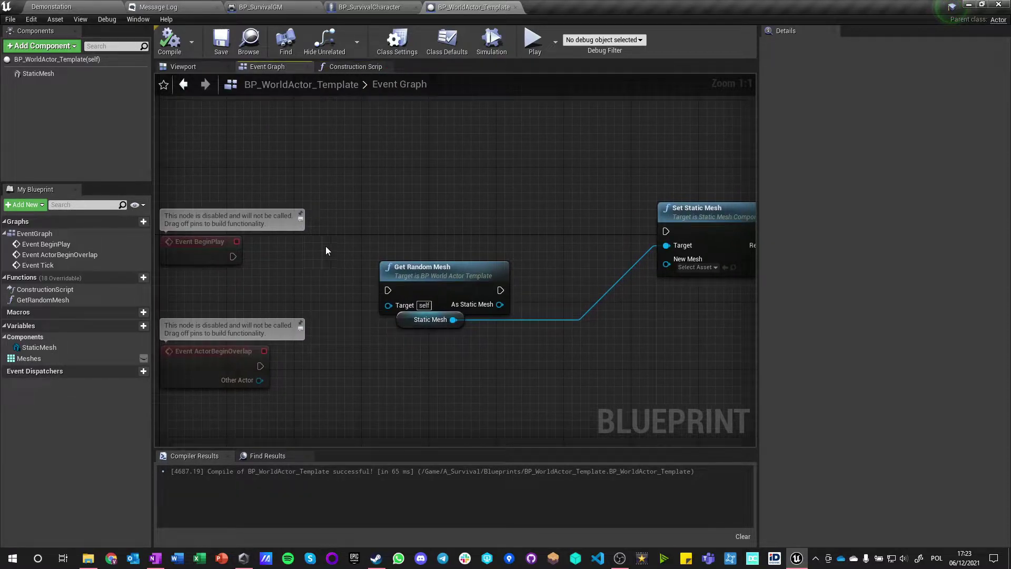
pyautogui.moveTo(421, 272); pyautogui.dragTo(329, 238)
pyautogui.moveTo(233, 256); pyautogui.dragTo(309, 257)
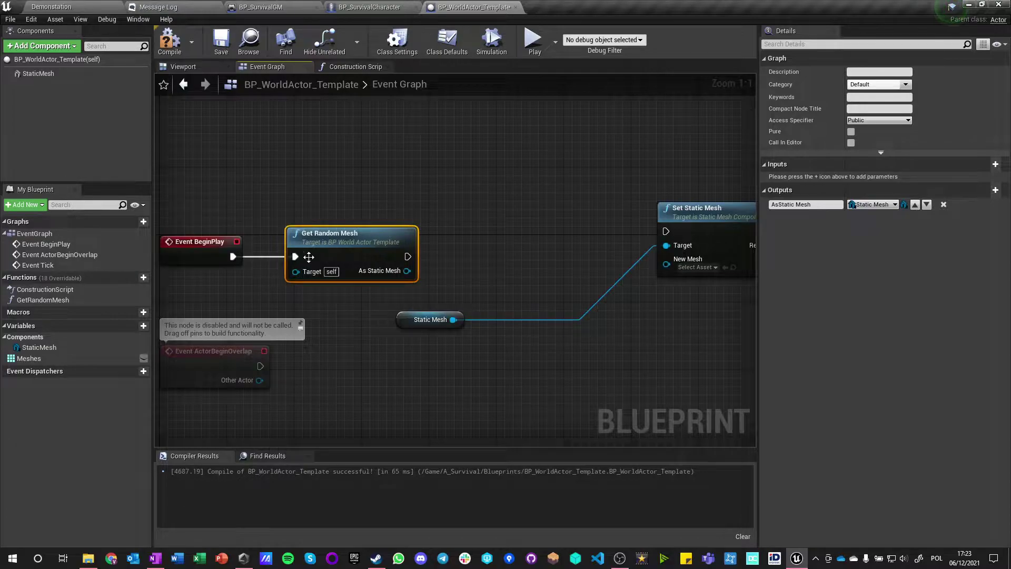
pyautogui.moveTo(405, 271)
pyautogui.mouseDown()
pyautogui.moveTo(666, 264)
pyautogui.moveTo(662, 232)
pyautogui.moveTo(455, 262)
pyautogui.moveTo(408, 257)
pyautogui.mouseUp()
pyautogui.moveTo(694, 214); pyautogui.dragTo(550, 240)
pyautogui.click(219, 121)
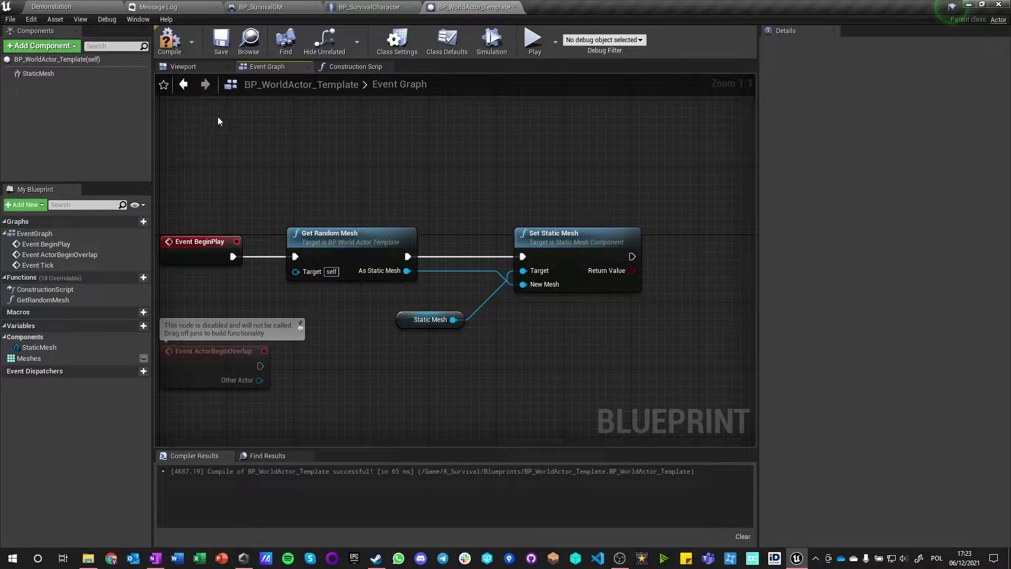
pyautogui.click(174, 46)
pyautogui.moveTo(409, 322); pyautogui.dragTo(413, 304)
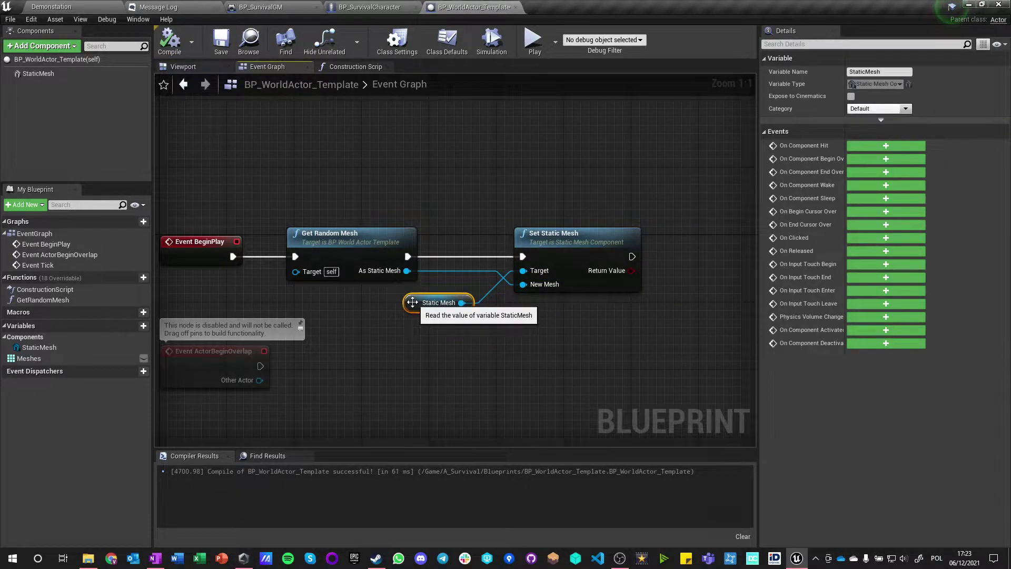
pyautogui.click(352, 308)
# Add two default elements to the Meshes array and set the first one to SM_Rock_Small_01
pyautogui.click(39, 348)
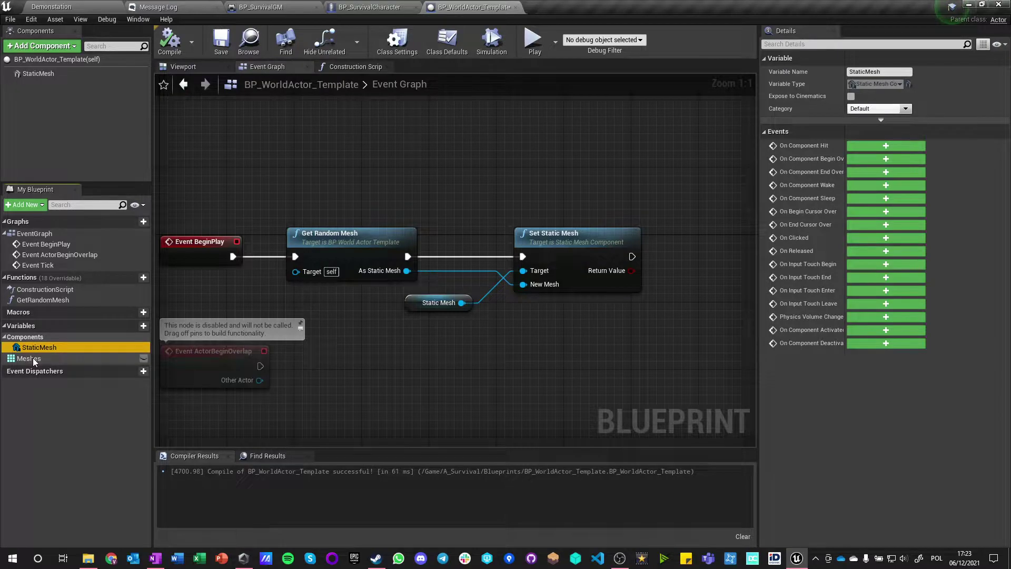
pyautogui.click(28, 358)
pyautogui.click(907, 219)
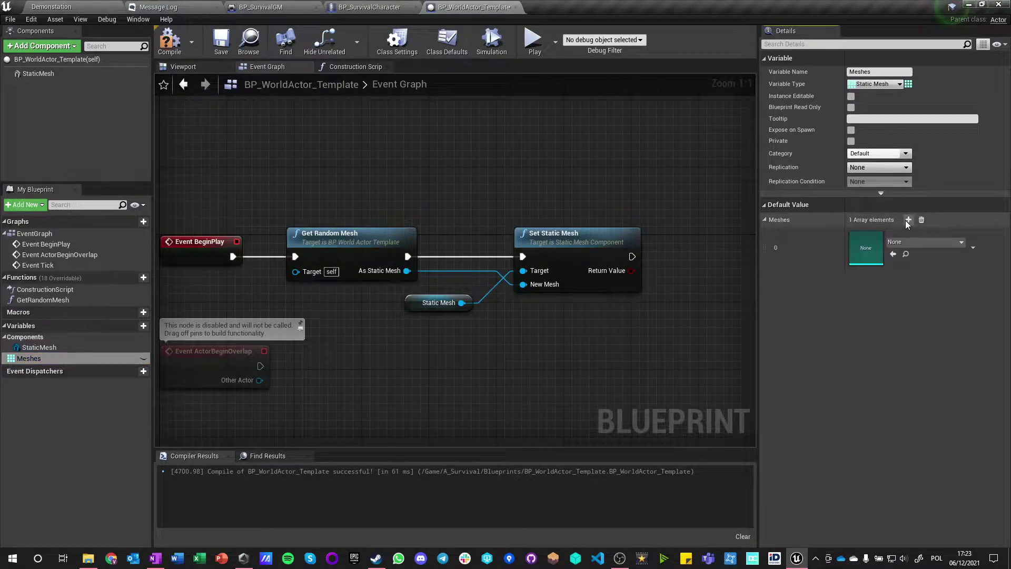
pyautogui.click(907, 219)
pyautogui.click(902, 242)
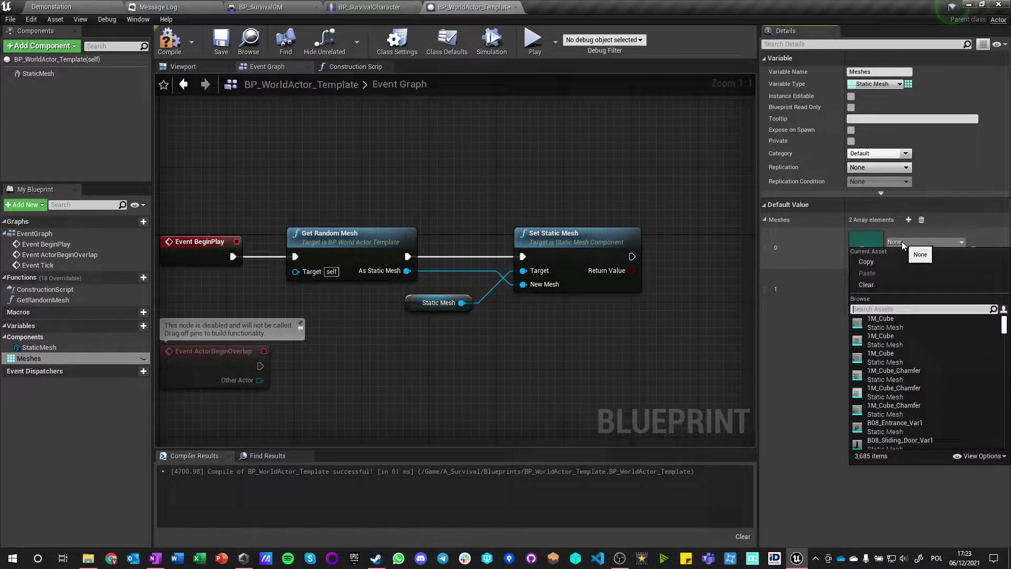
pyautogui.write('small rock')
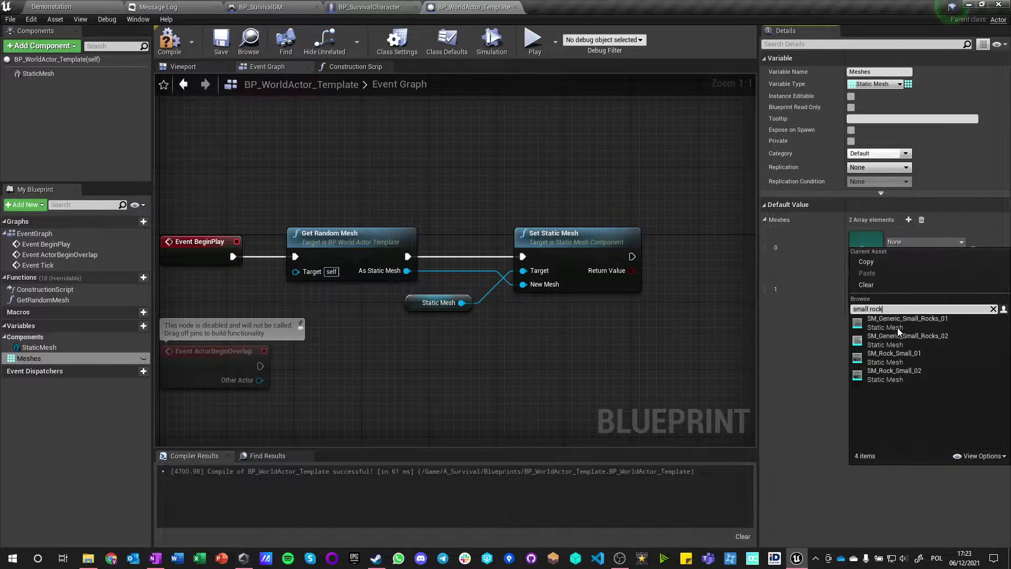
pyautogui.click(895, 354)
# Set the second Meshes element to SM_Rock_Small_02, and compile and save the blueprint
pyautogui.click(912, 285)
pyautogui.write('small rock')
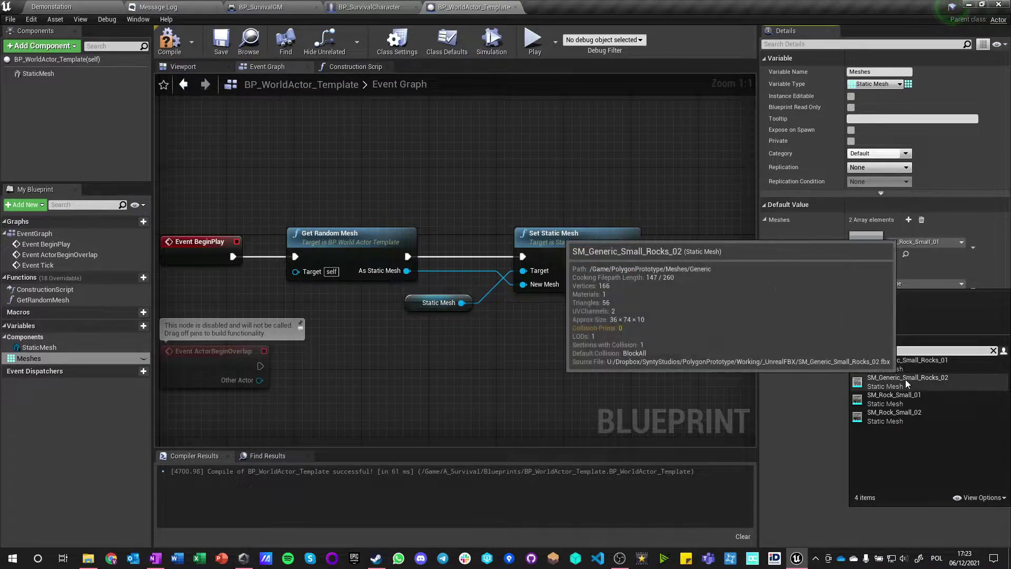
pyautogui.click(894, 416)
pyautogui.click(171, 45)
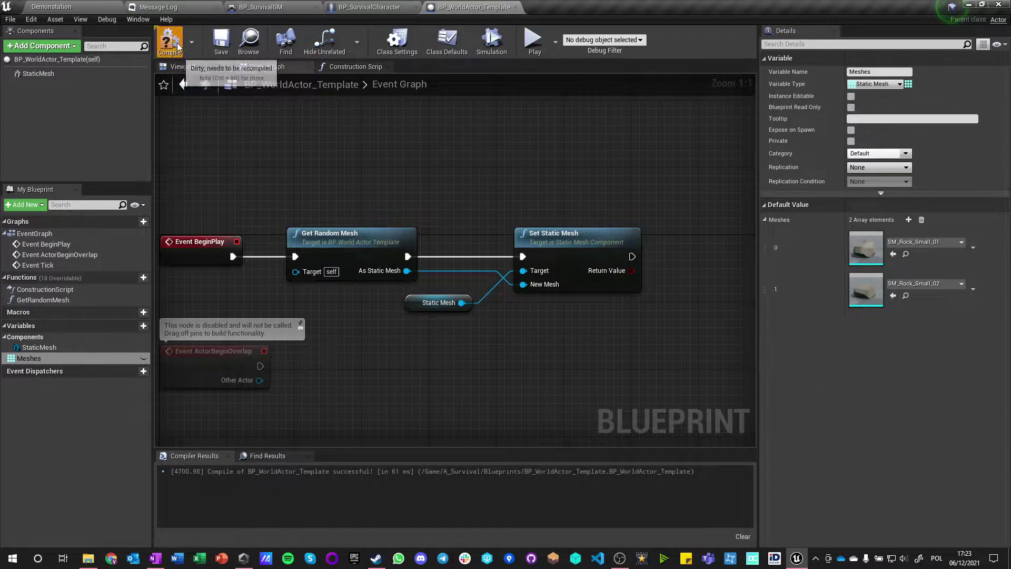
pyautogui.click(220, 42)
# In the Demonstation level, place BP_WorldActor_Template on the sandy path near the signpost and focus the view on it
pyautogui.click(78, 7)
pyautogui.moveTo(432, 295); pyautogui.dragTo(547, 310, button='right')
pyautogui.click(511, 439)
pyautogui.moveTo(510, 439); pyautogui.dragTo(519, 292)
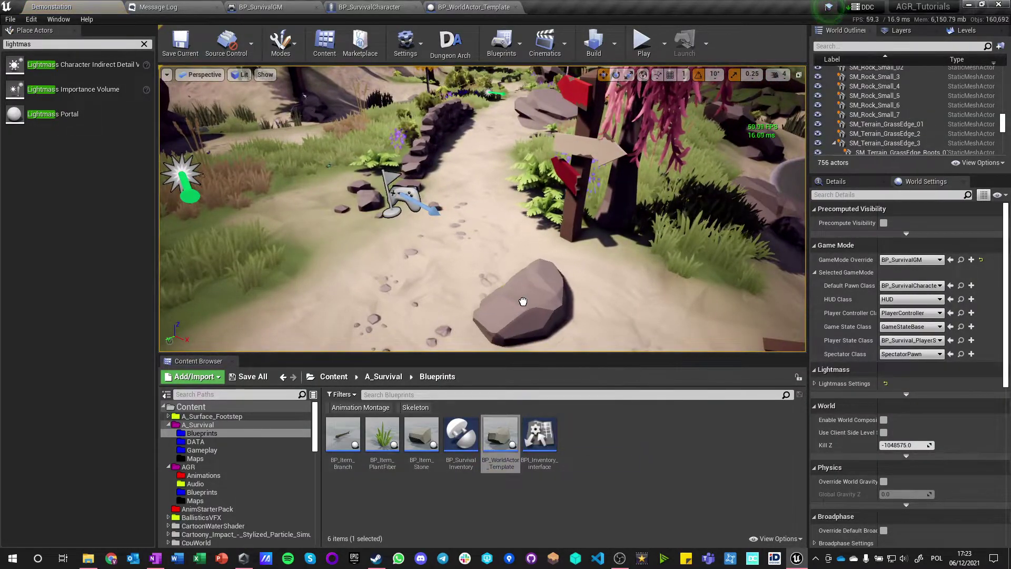
pyautogui.press('f')
# Simulate the level to check the mesh picked for the placed world actor, and stop the simulation
pyautogui.click(664, 43)
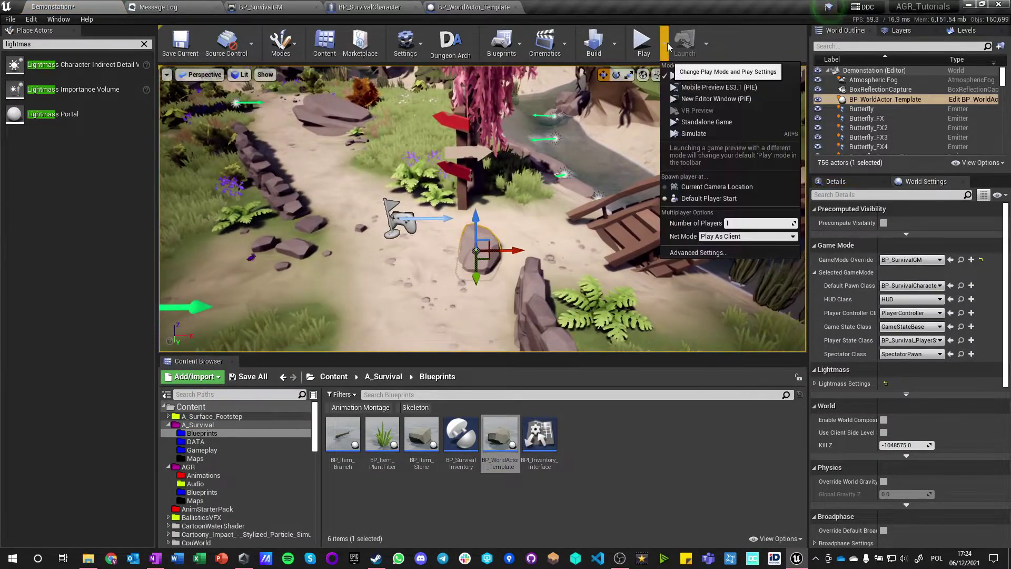
pyautogui.click(691, 137)
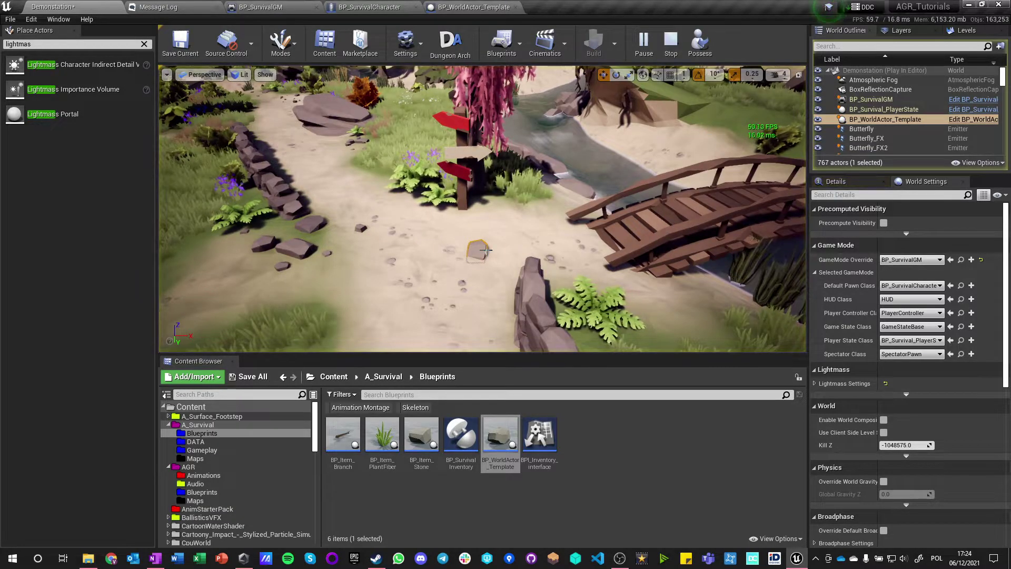
pyautogui.moveTo(692, 138); pyautogui.dragTo(437, 257, button='right')
pyautogui.press('Escape')
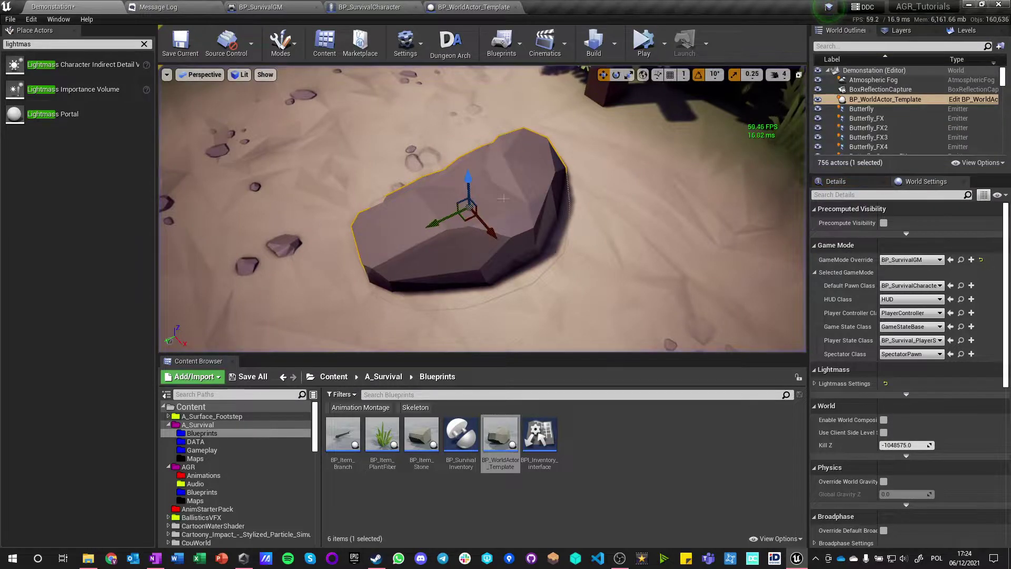
# In BP_WorldActor_Template, set the StaticMesh component's Collision Presets to Custom
pyautogui.click(461, 7)
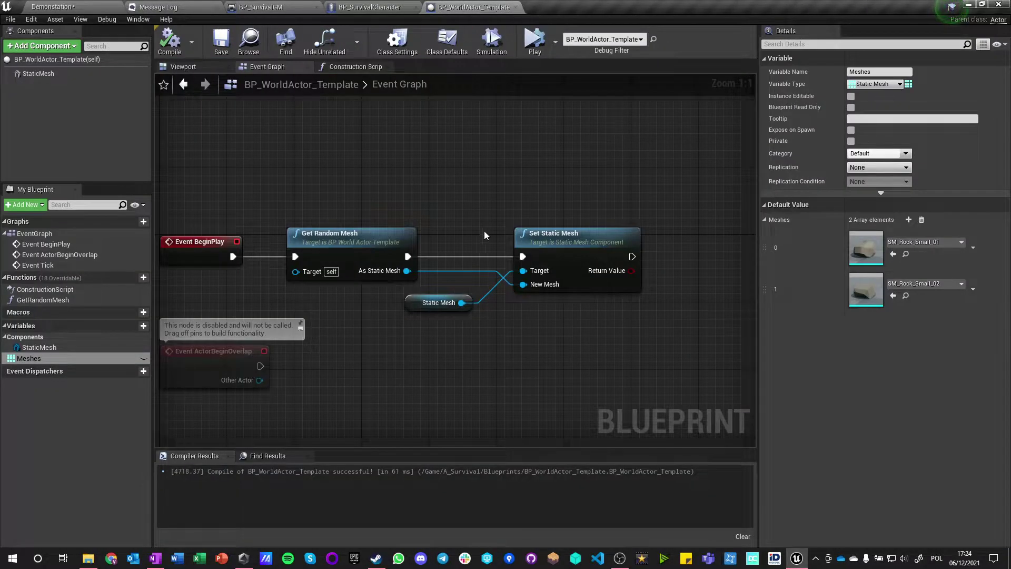
pyautogui.moveTo(461, 209); pyautogui.dragTo(500, 154, button='right')
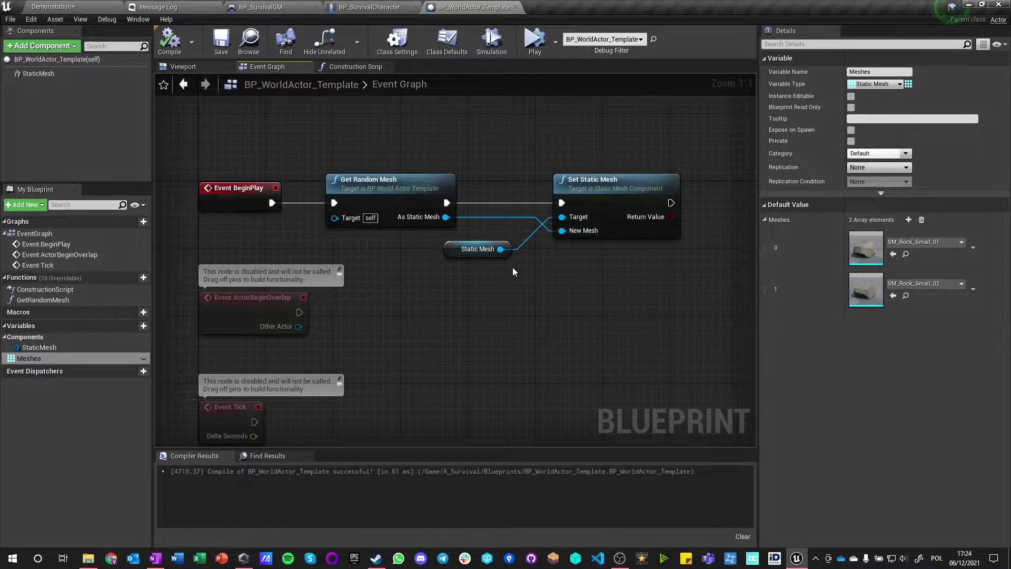
pyautogui.click(39, 78)
pyautogui.scroll(-10, 889, 376)
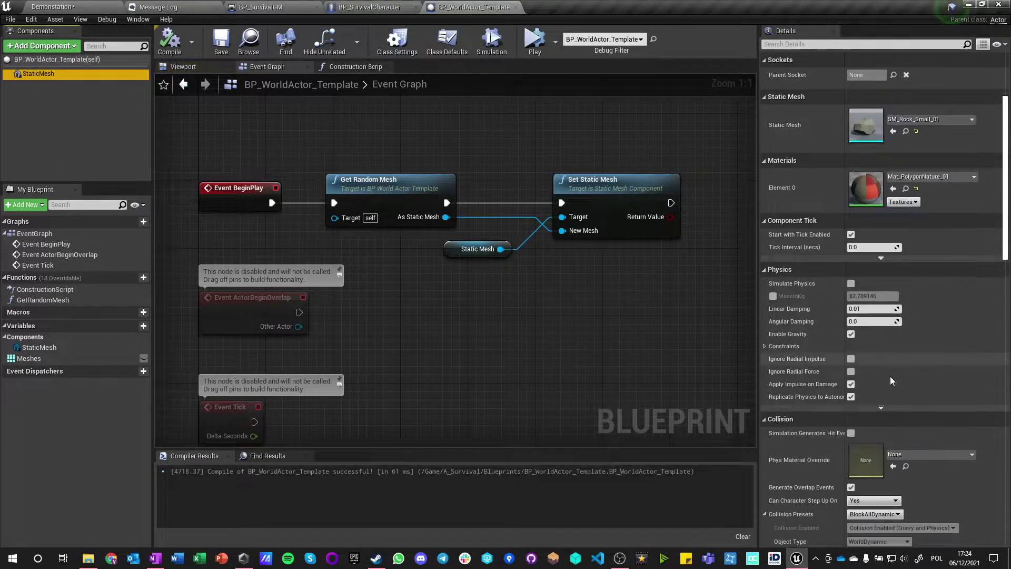
pyautogui.click(866, 295)
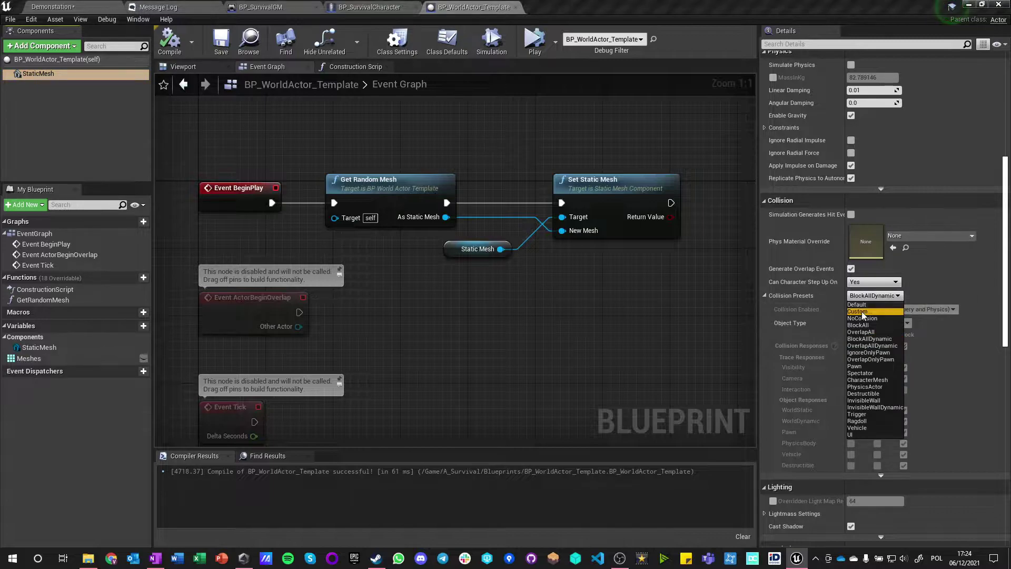
pyautogui.click(861, 311)
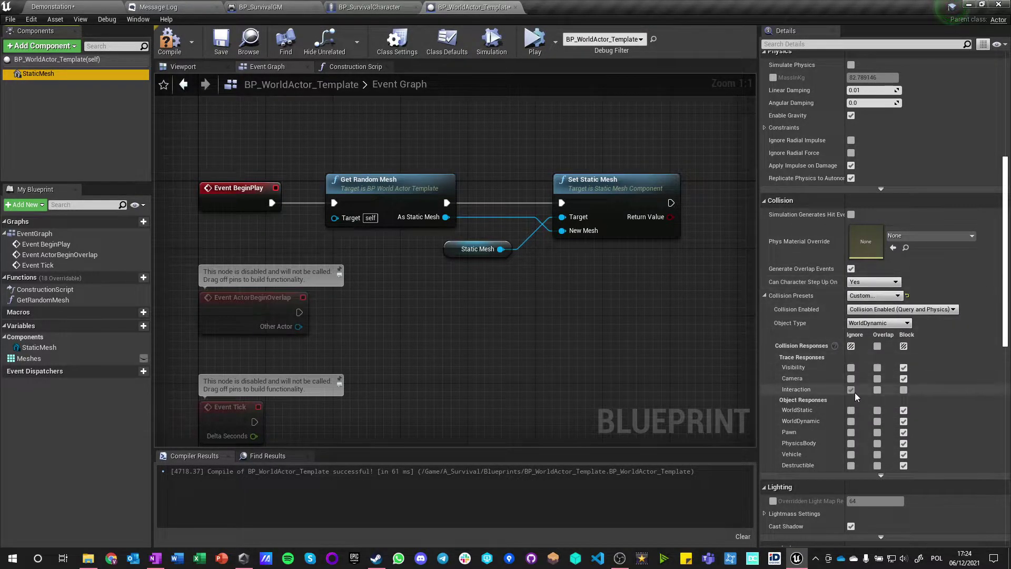
# Set the StaticMesh component's Interaction trace response to Block, and compile and save the blueprint
pyautogui.scroll(-1, 857, 397)
pyautogui.scroll(6, 857, 397)
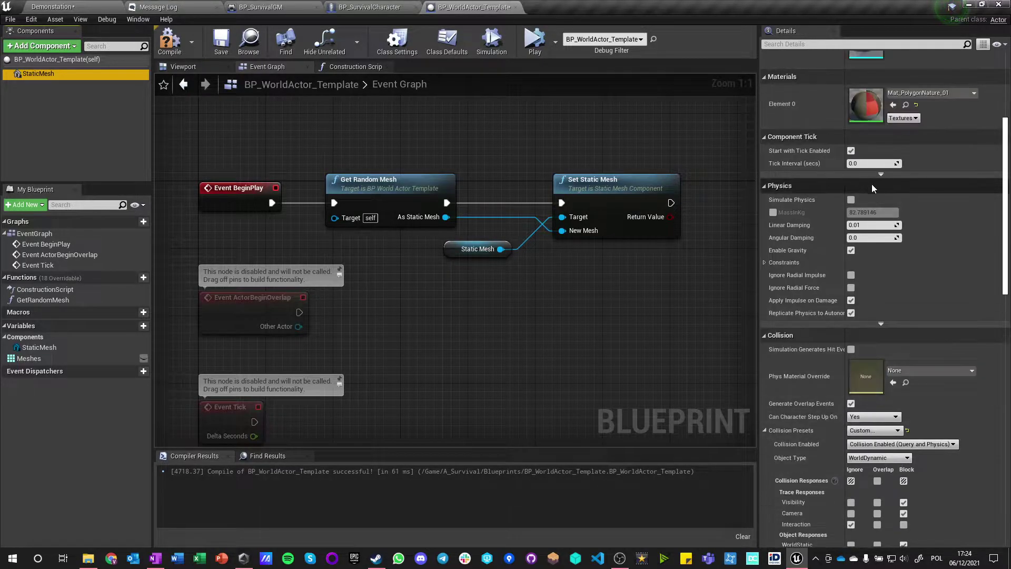
pyautogui.scroll(-9, 860, 378)
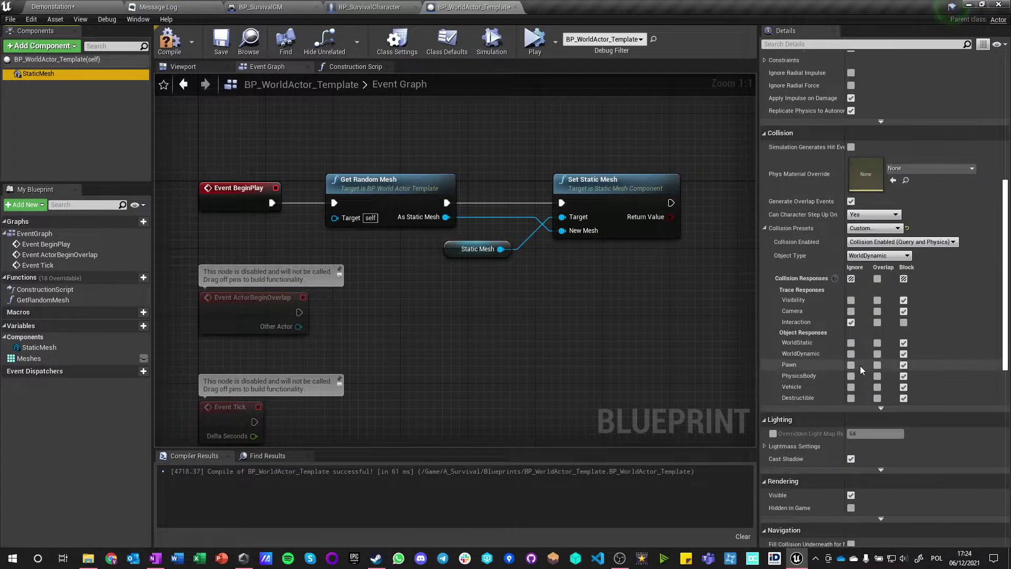
pyautogui.scroll(5, 860, 365)
pyautogui.scroll(-3, 855, 383)
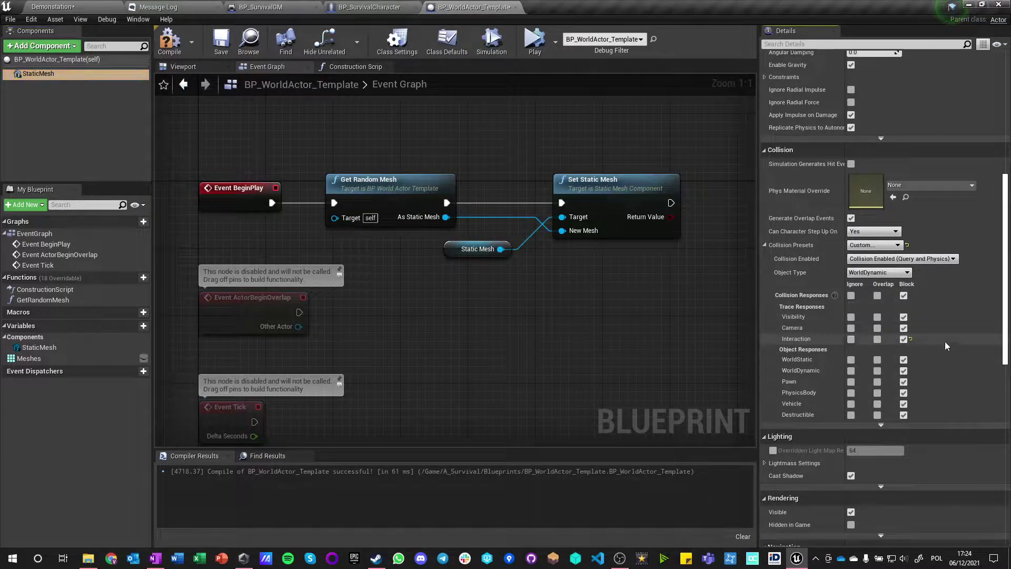
pyautogui.click(169, 42)
pyautogui.click(221, 43)
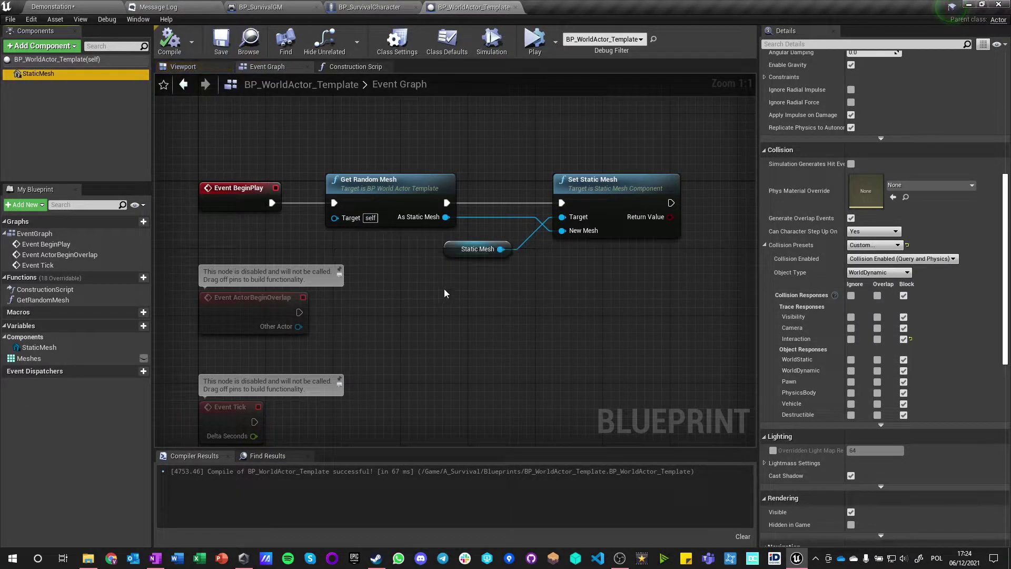
# Delete the unused Event ActorBeginOverlap and Event Tick nodes from the Event Graph and compile the blueprint
pyautogui.moveTo(433, 324); pyautogui.dragTo(509, 197, button='right')
pyautogui.moveTo(218, 174); pyautogui.dragTo(354, 333)
pyautogui.press('Delete')
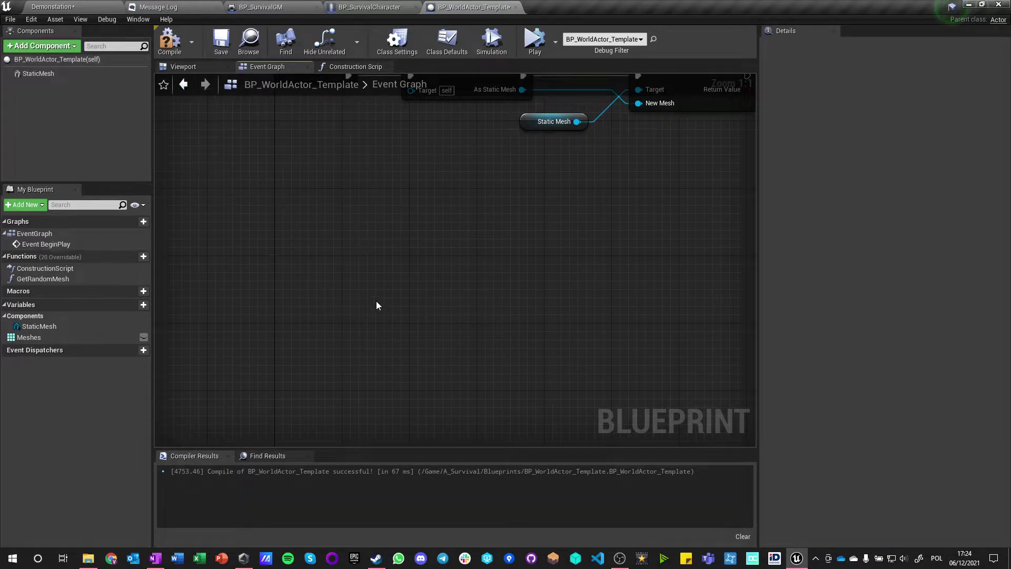
pyautogui.press('Home')
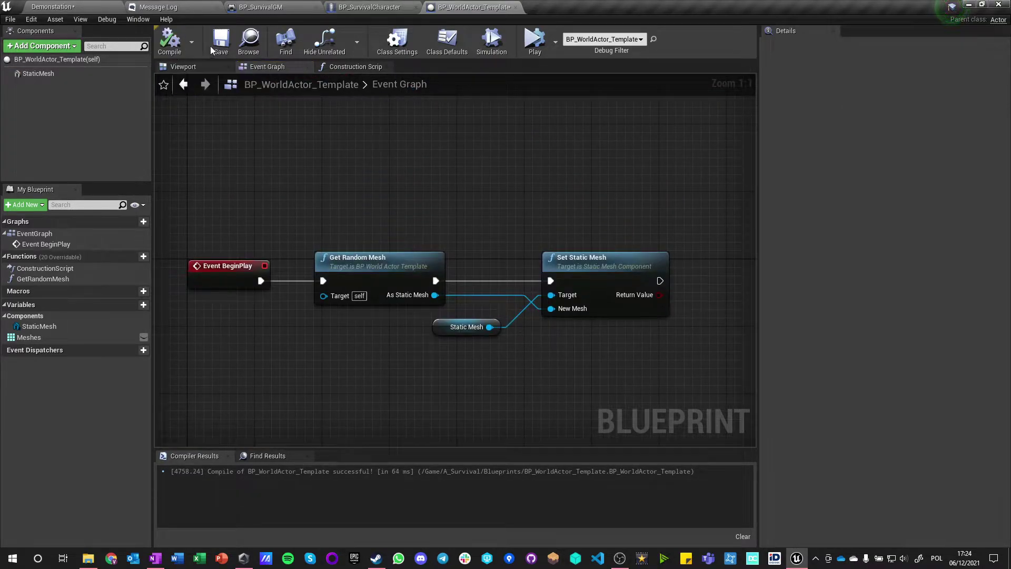
pyautogui.moveTo(719, 343); pyautogui.dragTo(580, 302, button='right')
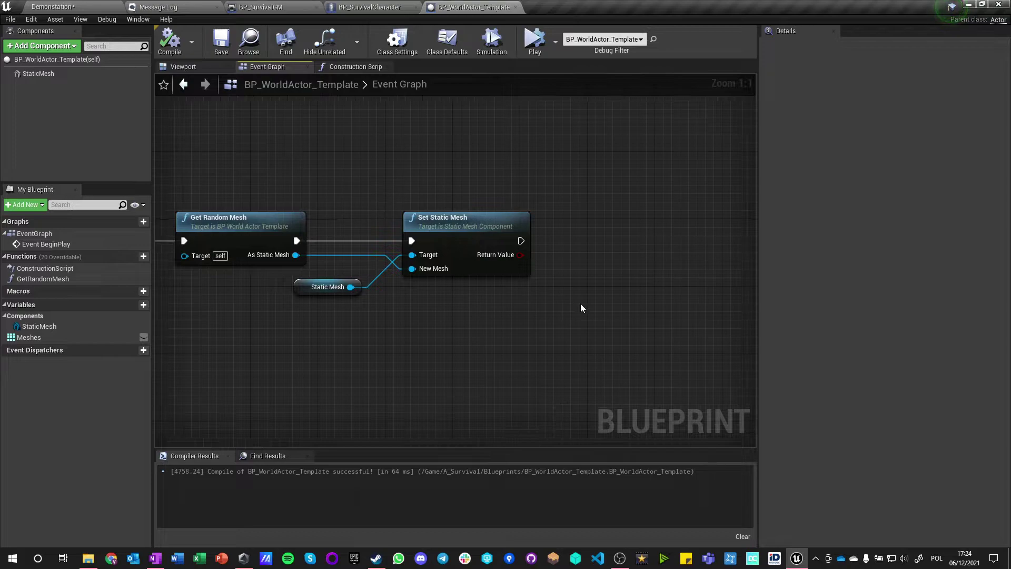
pyautogui.moveTo(285, 167); pyautogui.dragTo(476, 143, button='right')
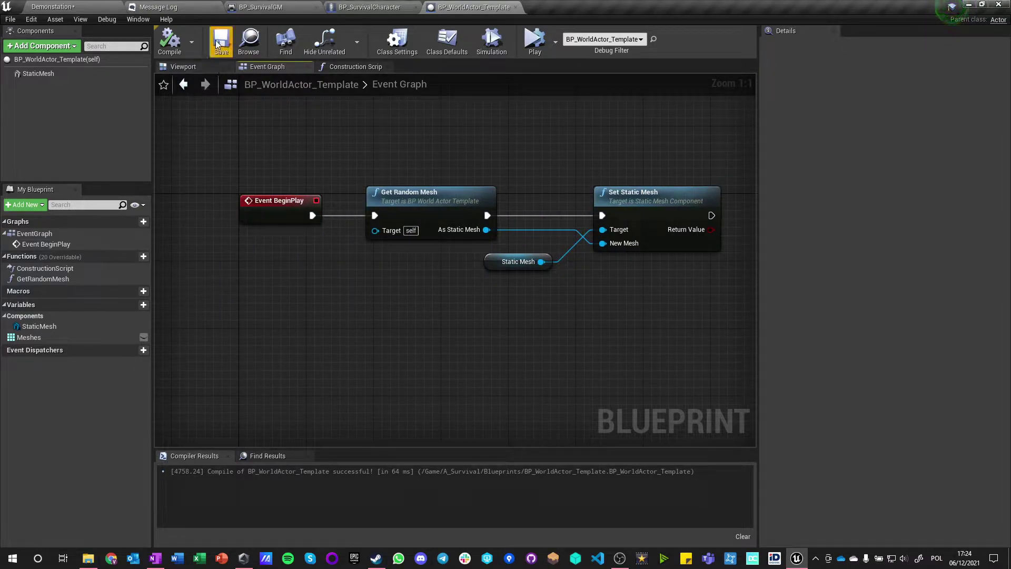
# Create a child blueprint class of BP_WorldActor_Template in the Blueprints folder and name it BP_World_Stone
pyautogui.click(75, 7)
pyautogui.rightClick(502, 440)
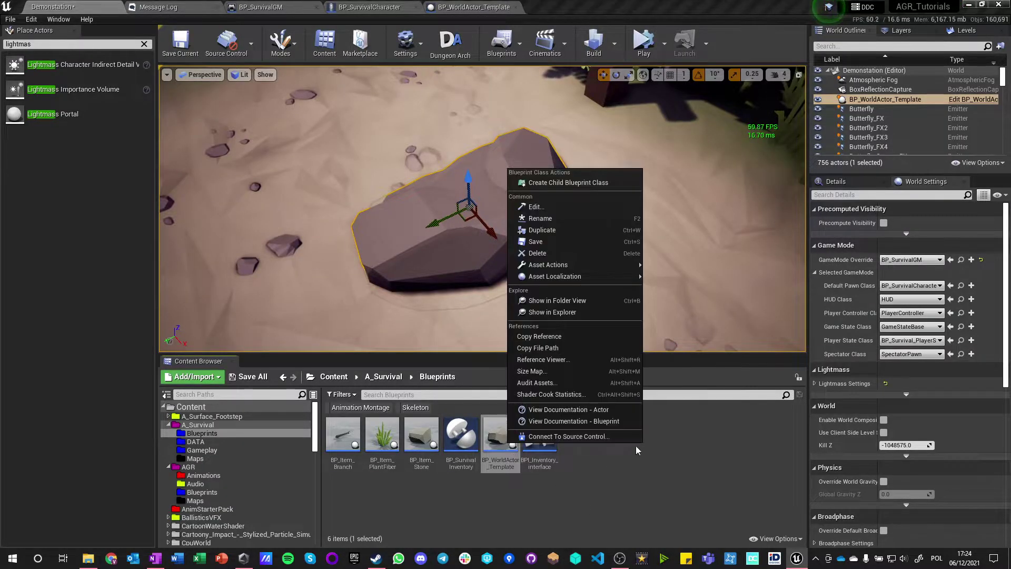
pyautogui.click(556, 183)
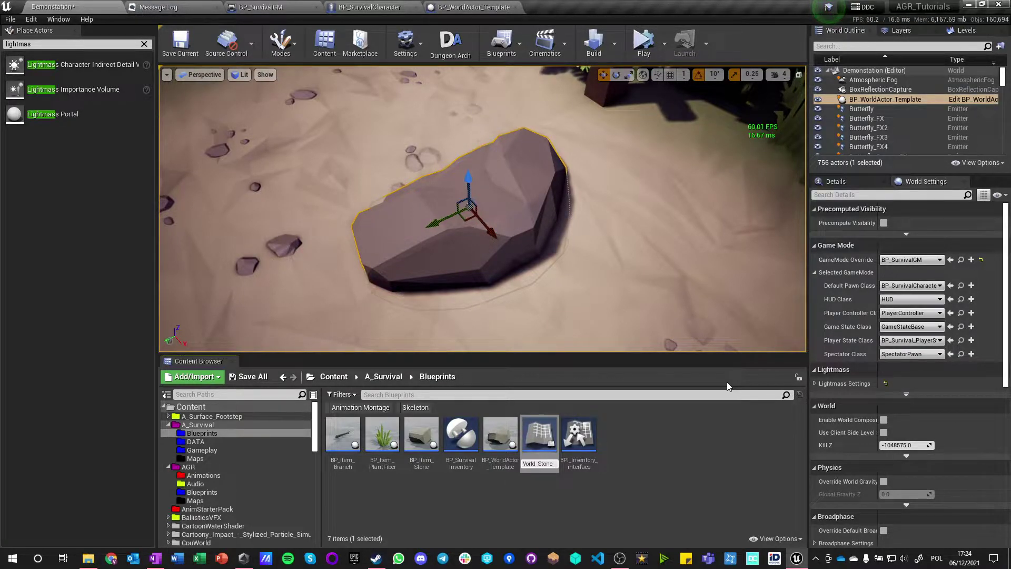
pyautogui.press('Return')
pyautogui.moveTo(539, 445)
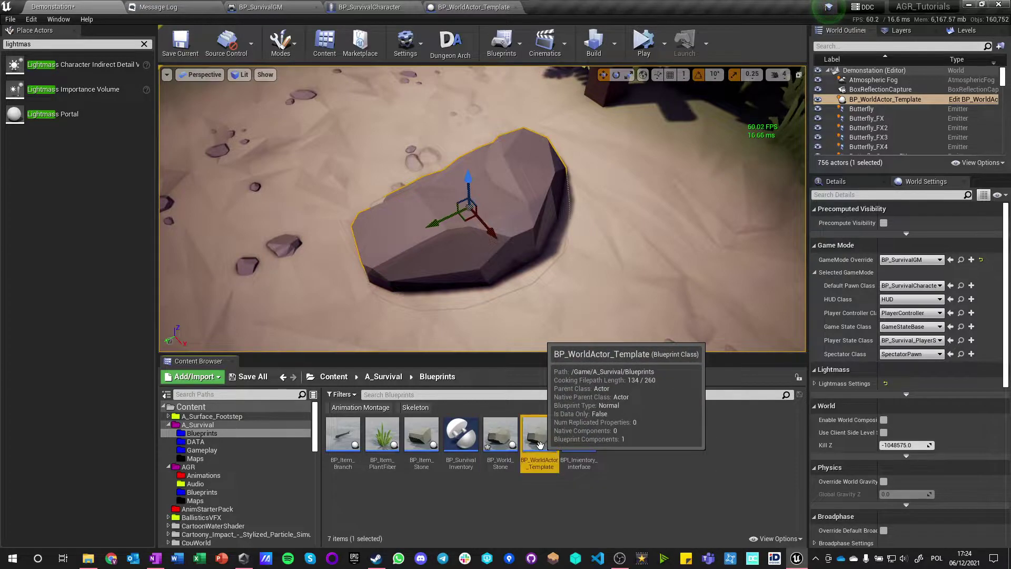
# Move BP_WorldActor_Template from the Blueprints folder into the Gameplay folder
pyautogui.moveTo(540, 445); pyautogui.dragTo(208, 450)
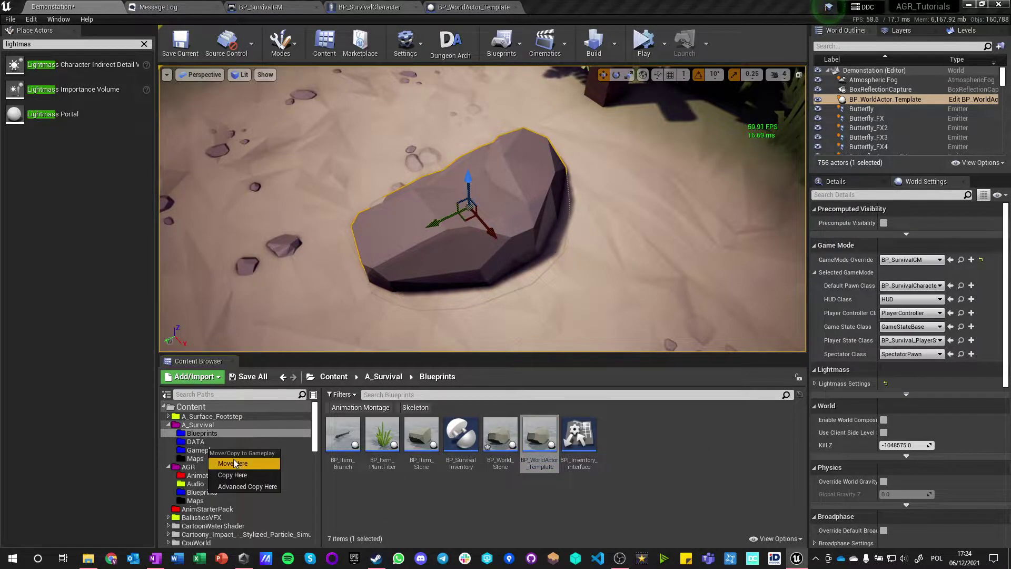
pyautogui.click(238, 468)
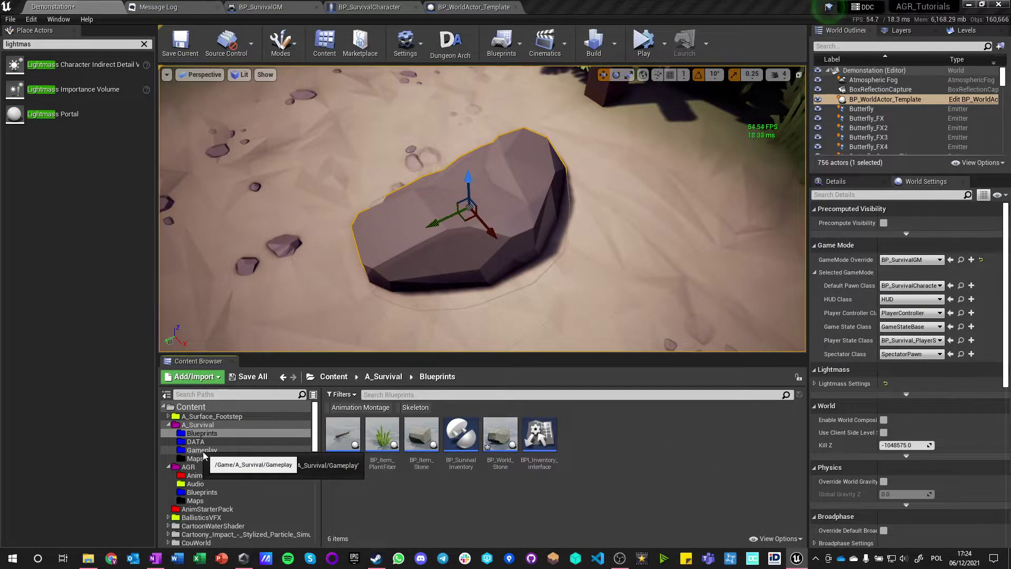
# Create a folder named Base inside A_Survival and set its color to blue
pyautogui.click(199, 424)
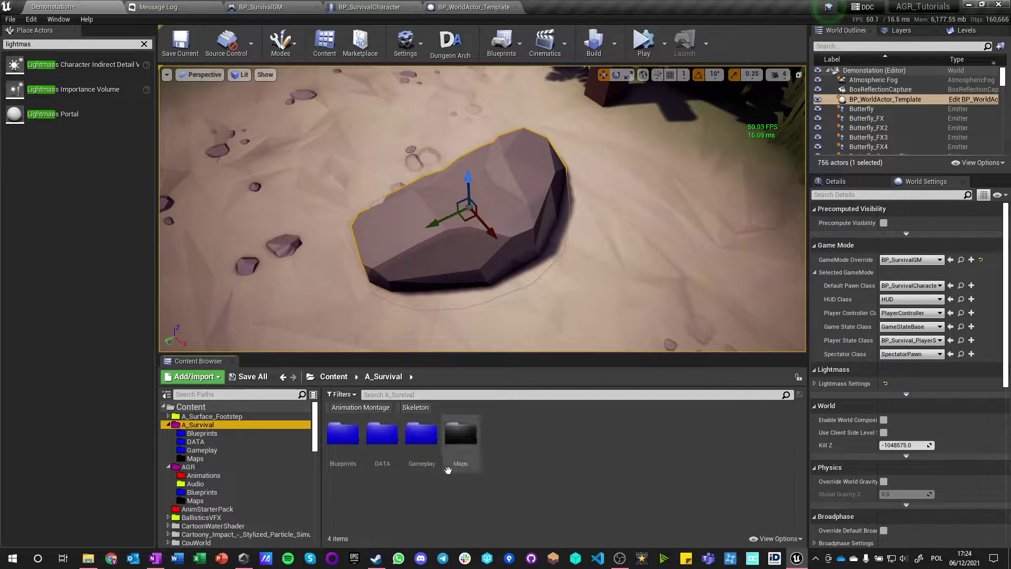
pyautogui.rightClick(519, 462)
pyautogui.click(548, 108)
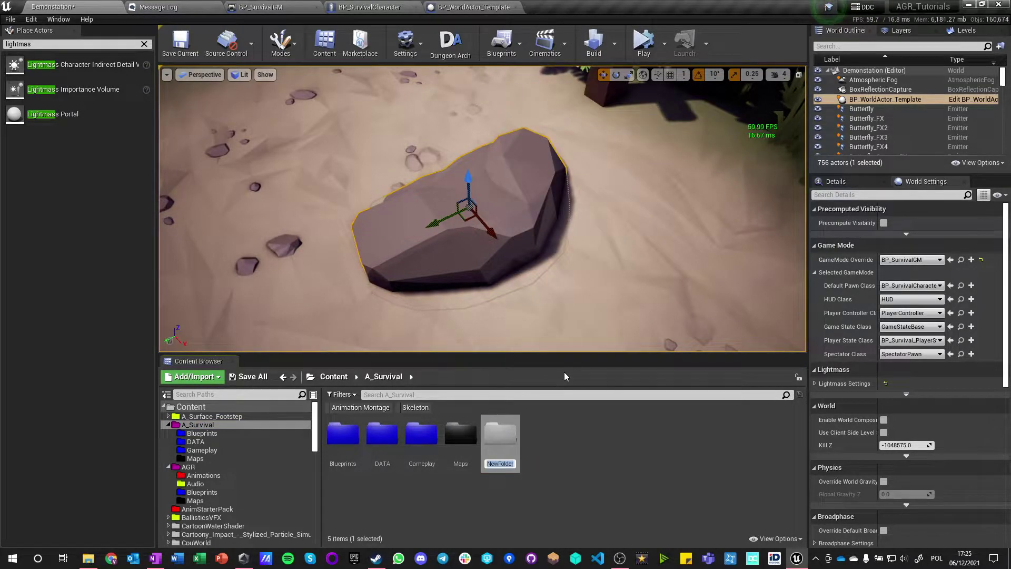
pyautogui.write('B')
pyautogui.press('BackSpace')
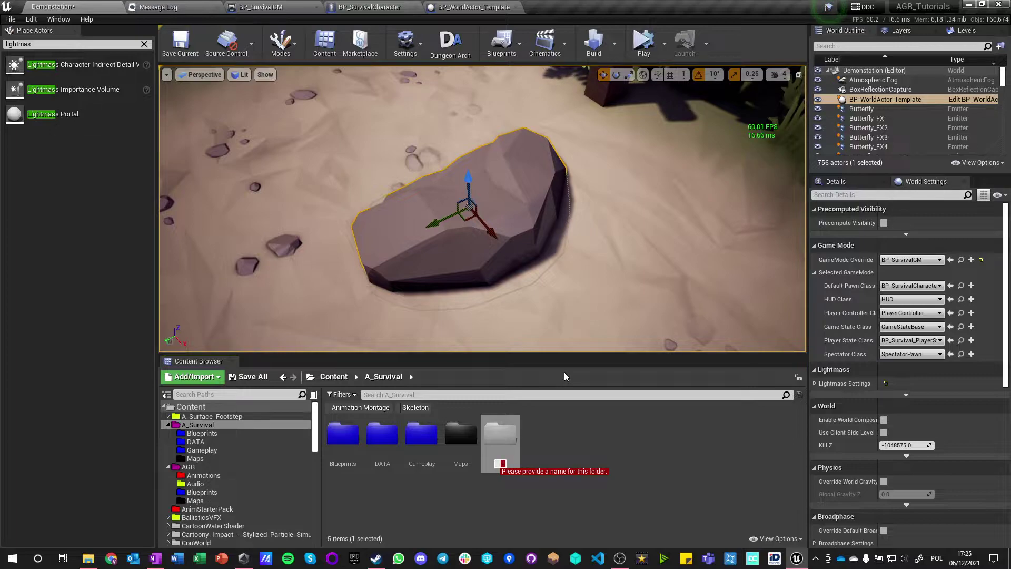
pyautogui.write('Core')
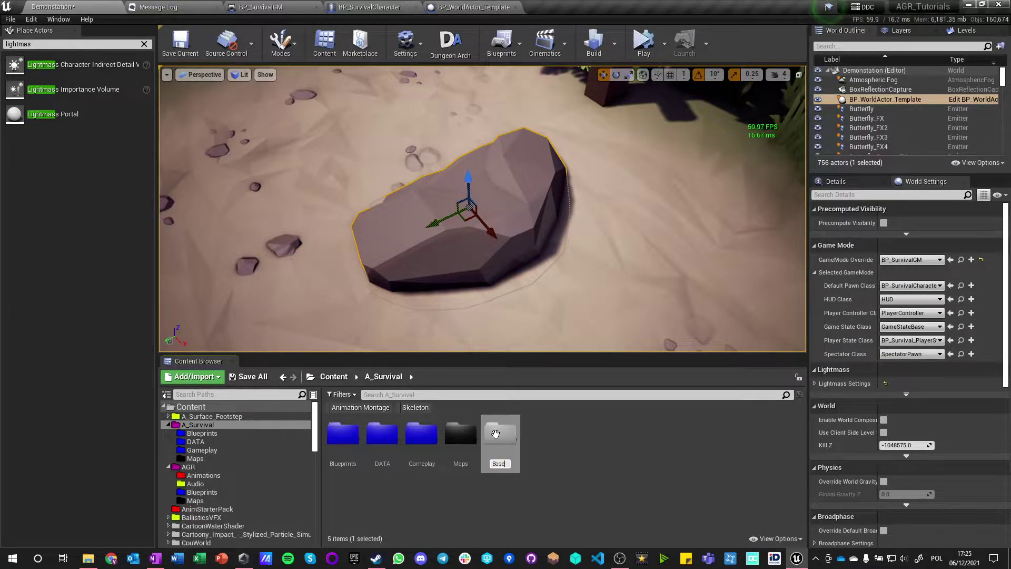
pyautogui.press('Return')
pyautogui.rightClick(343, 433)
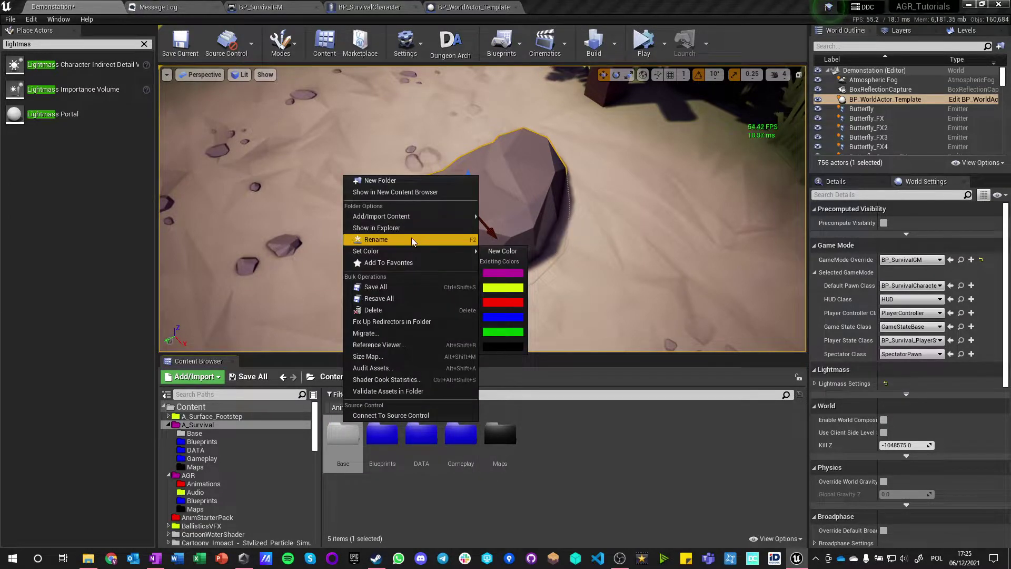
pyautogui.click(504, 318)
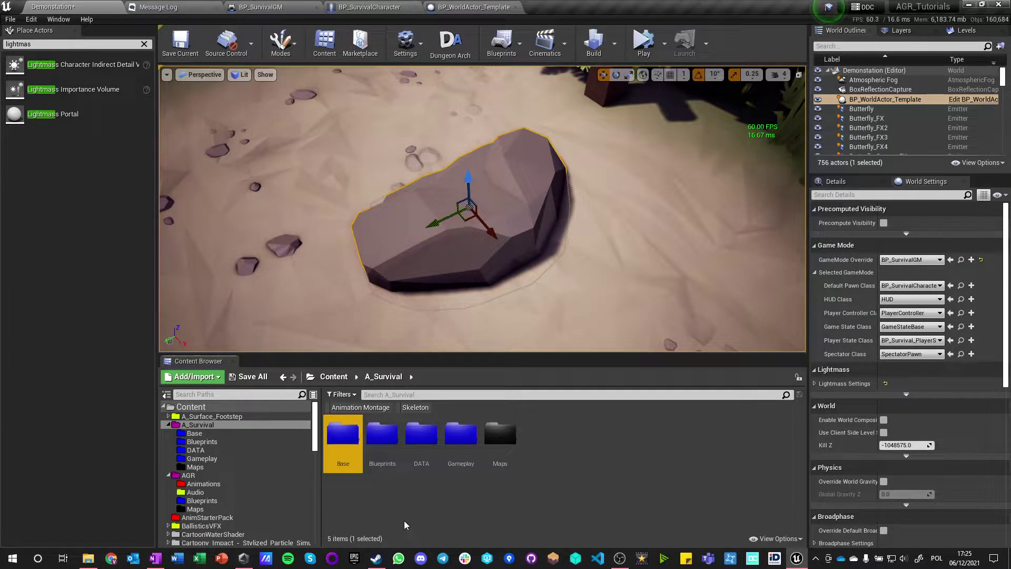
# Move BP_WorldActor_Template from Gameplay and BP_SurvivalInventory from Blueprints into the Base folder
pyautogui.doubleClick(460, 433)
pyautogui.moveTo(461, 437); pyautogui.dragTo(200, 433)
pyautogui.click(213, 445)
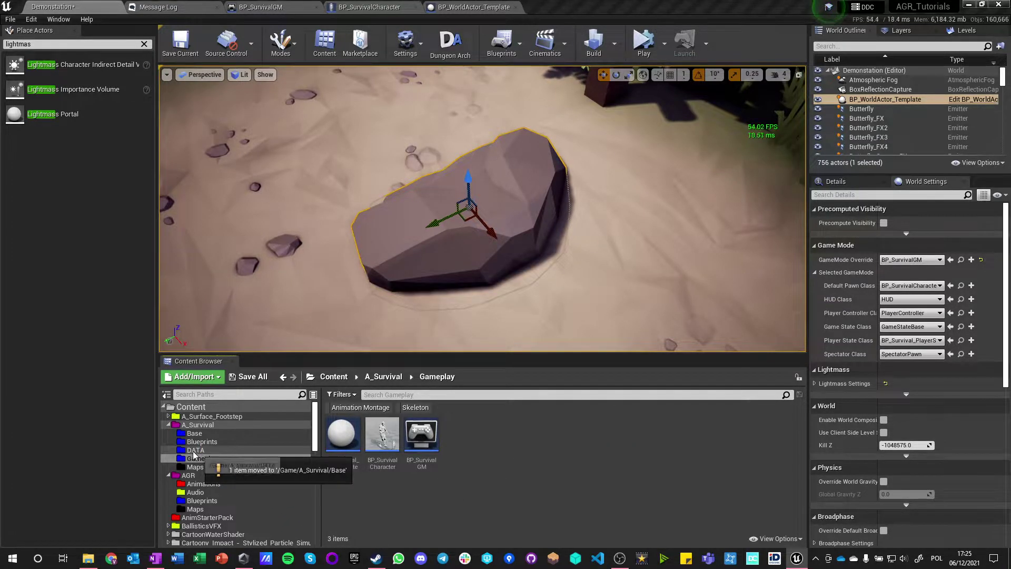
pyautogui.click(192, 443)
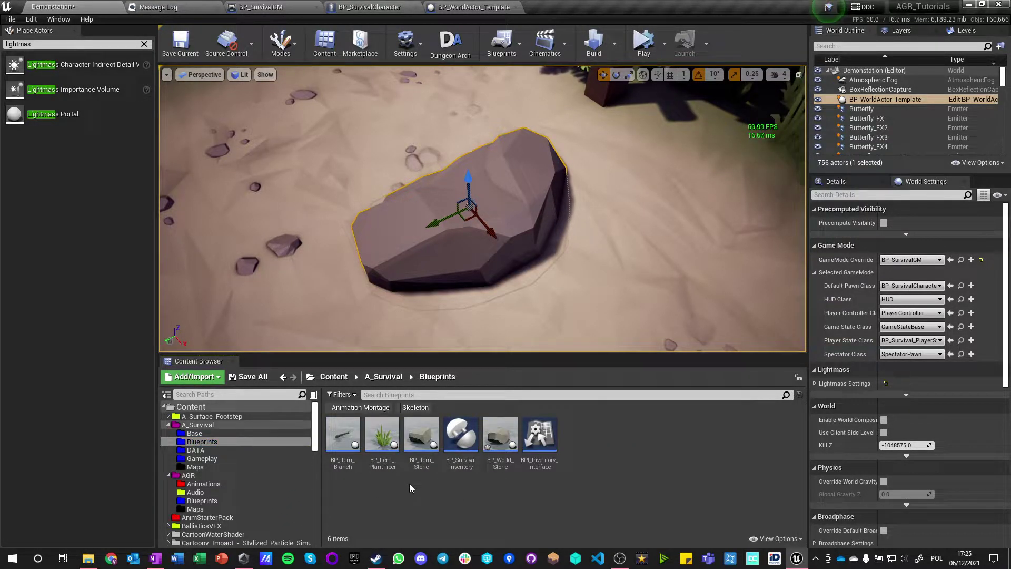
pyautogui.moveTo(461, 434); pyautogui.dragTo(208, 436)
pyautogui.click(230, 447)
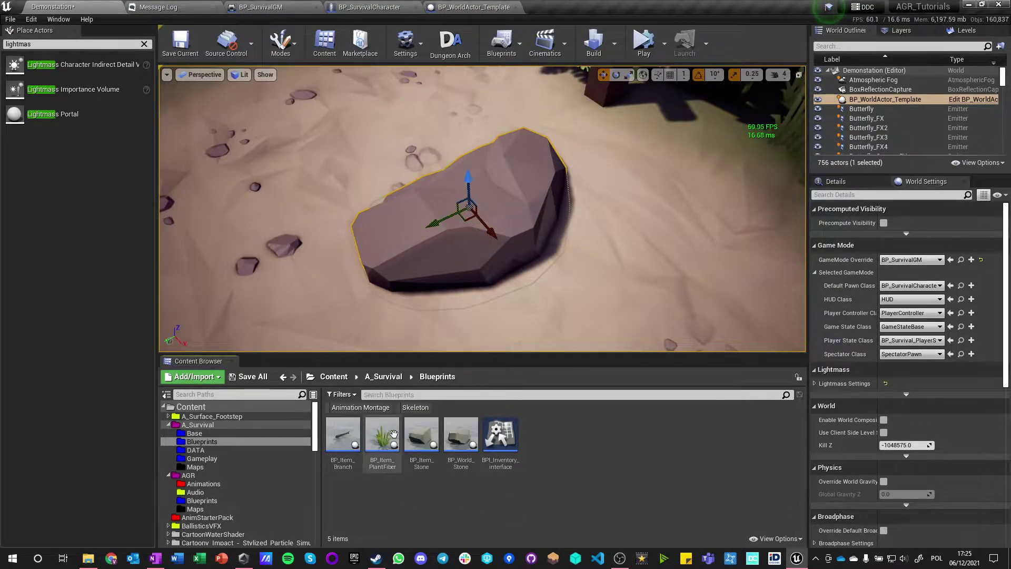
# Create a folder named Items inside A_Survival and set its color to red
pyautogui.click(199, 424)
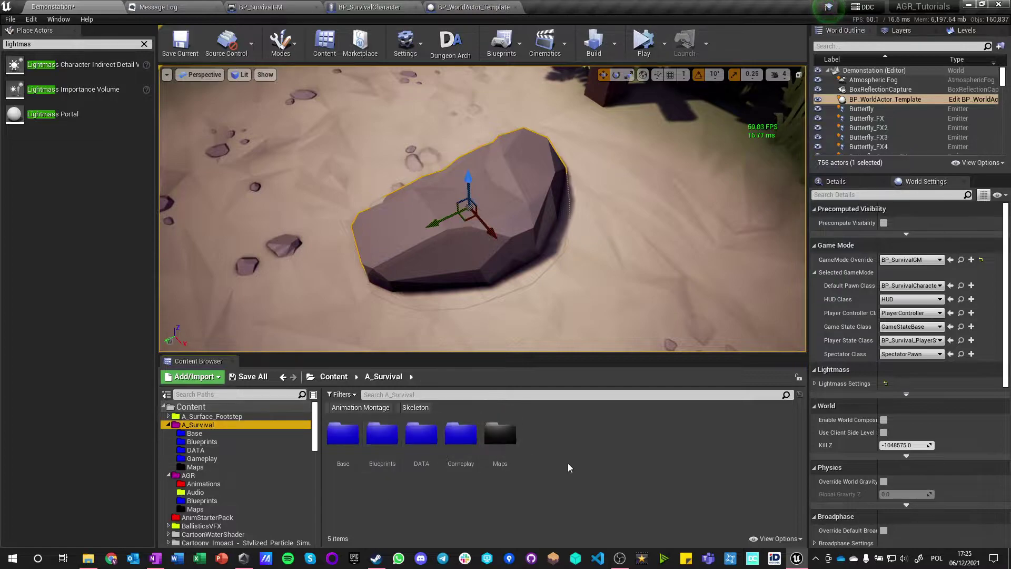
pyautogui.rightClick(568, 467)
pyautogui.click(573, 90)
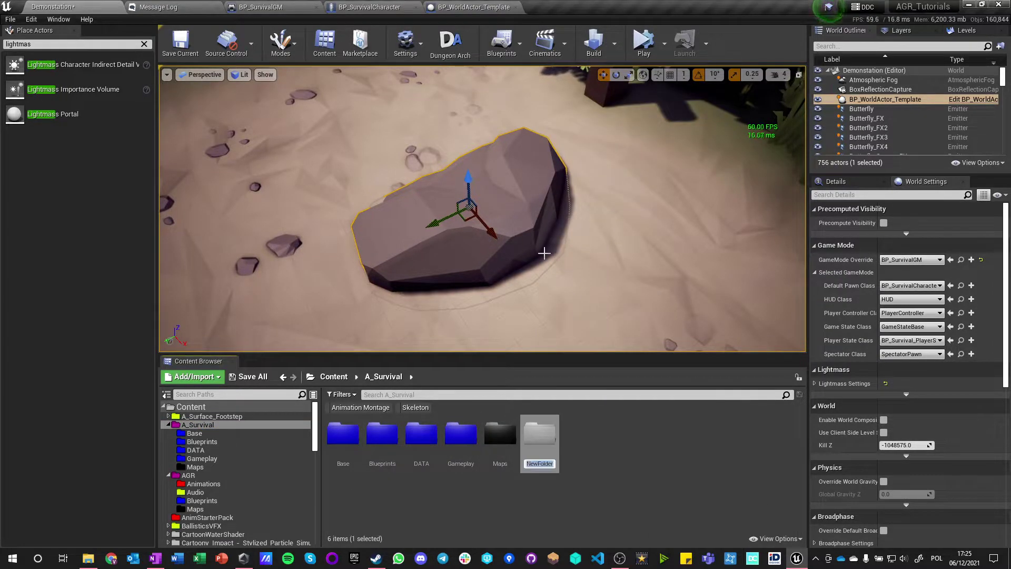
pyautogui.press('Return')
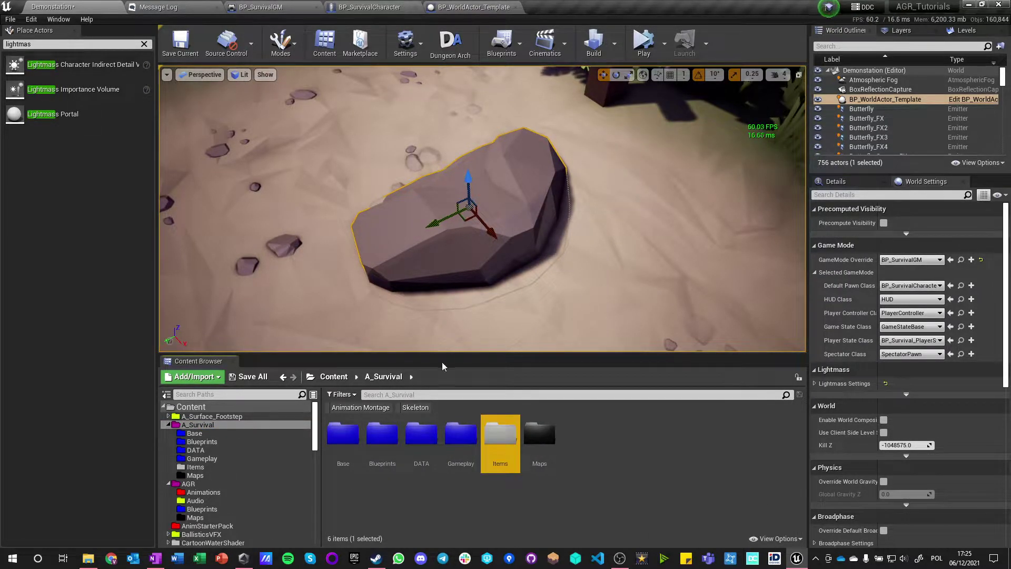
pyautogui.rightClick(499, 435)
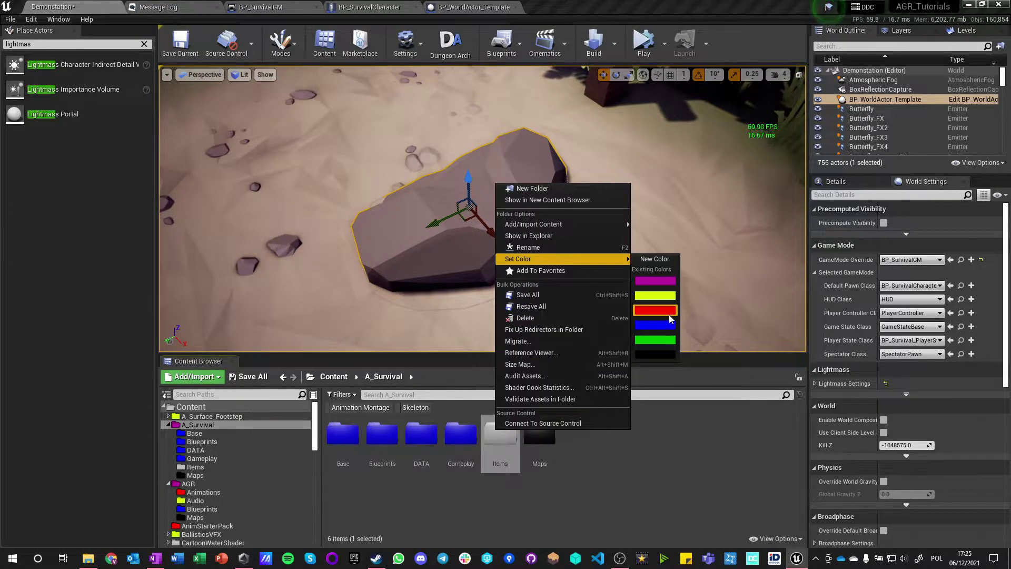
pyautogui.click(668, 315)
# Move BP_Item_Branch, BP_Item_PlantFiber and BP_Item_Stone from the Blueprints folder into the Items folder
pyautogui.doubleClick(382, 432)
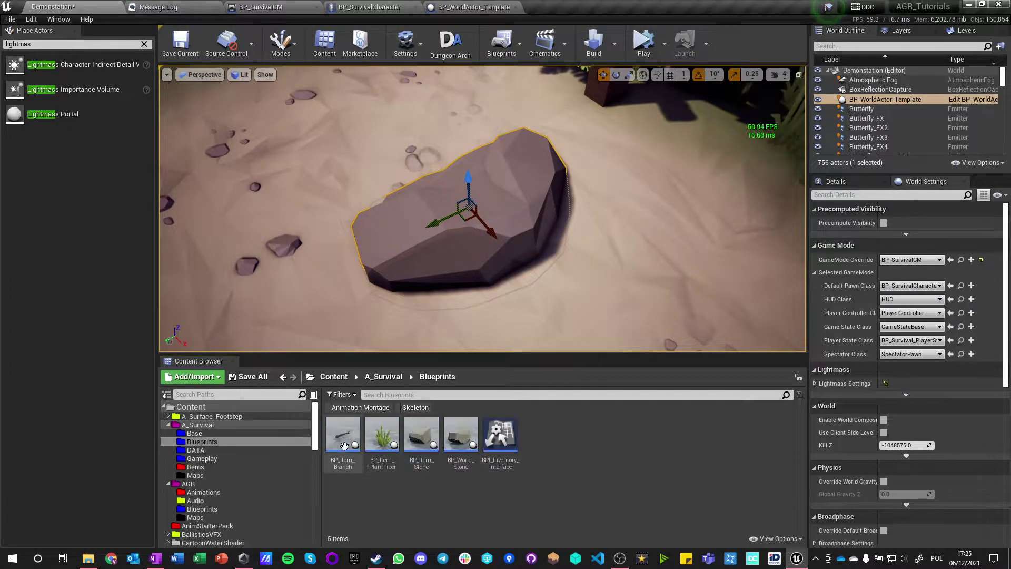
pyautogui.click(343, 437)
pyautogui.keyDown('shift'); pyautogui.click(421, 437); pyautogui.keyUp('shift')
pyautogui.moveTo(422, 437); pyautogui.dragTo(198, 468)
pyautogui.click(216, 482)
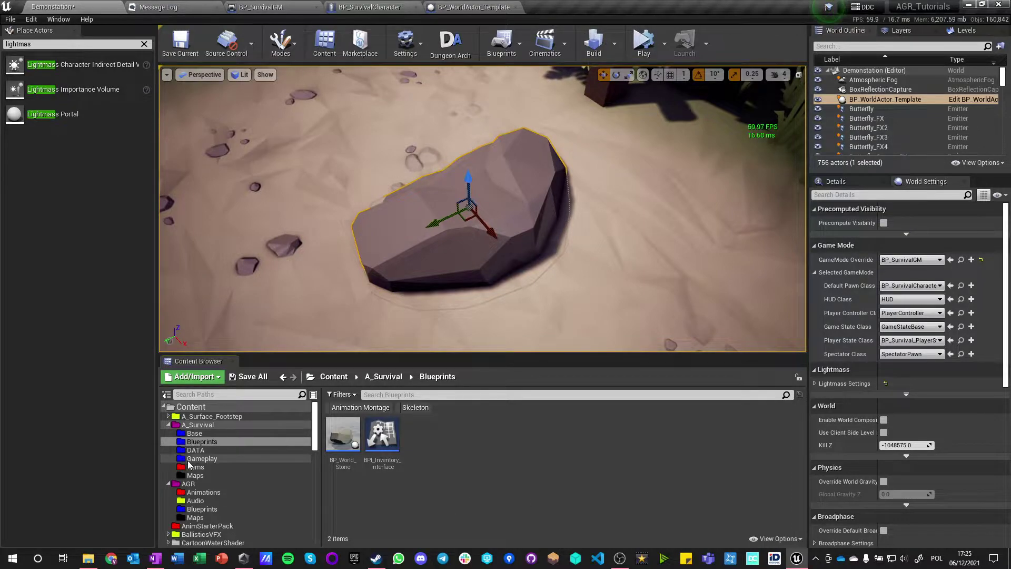
# Create a folder named WorldPlaceable in A_Survival and move it into the Items folder
pyautogui.click(195, 424)
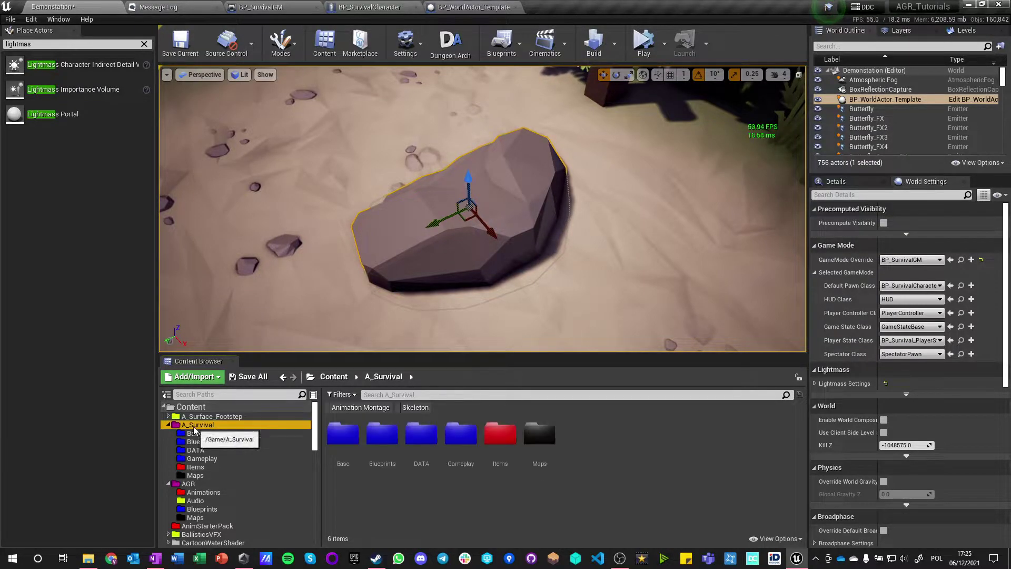
pyautogui.rightClick(573, 434)
pyautogui.click(603, 81)
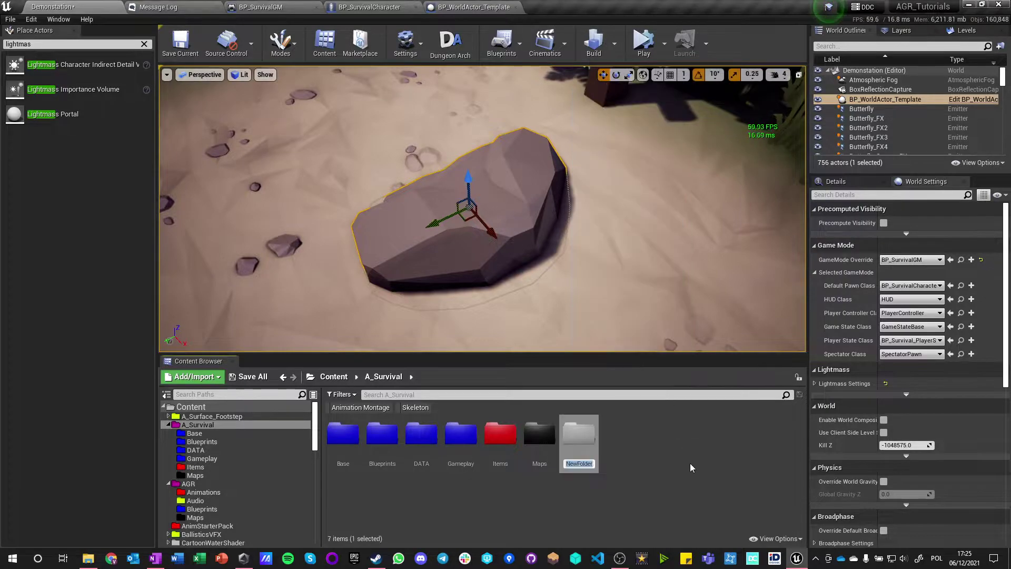
pyautogui.write('WorldP')
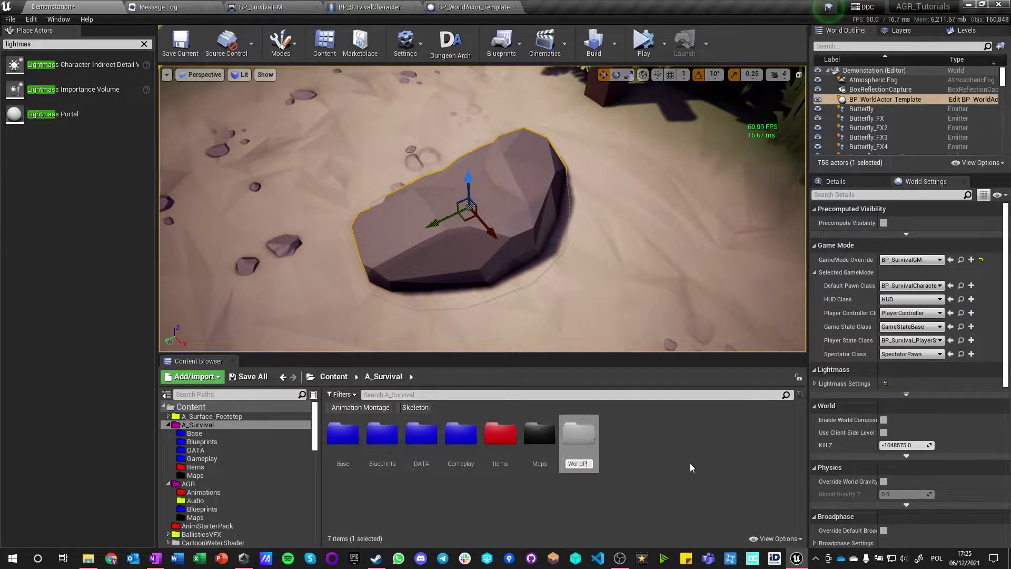
pyautogui.write('laceable')
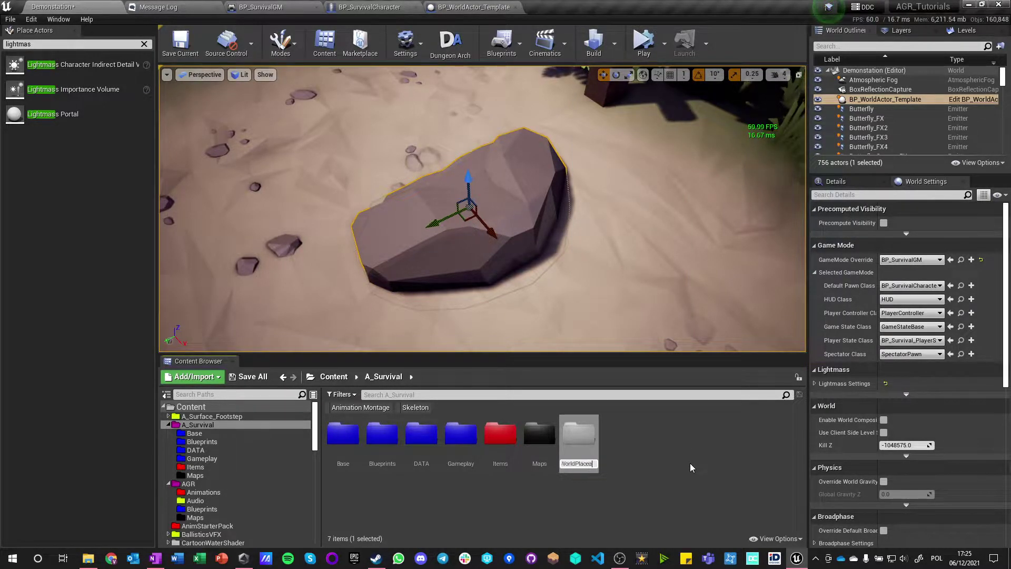
pyautogui.press('Return')
pyautogui.moveTo(579, 439); pyautogui.dragTo(496, 453)
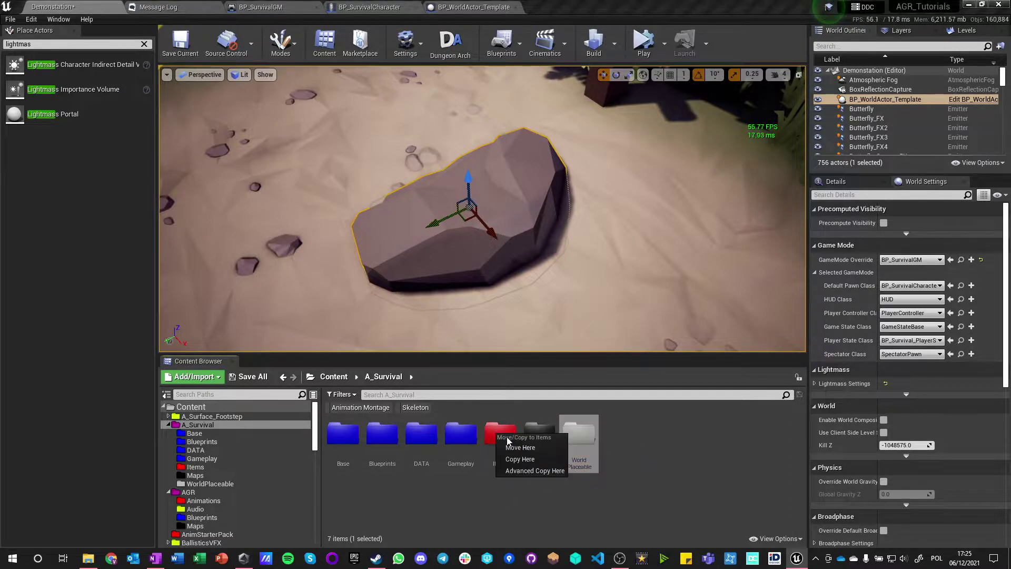
pyautogui.click(514, 448)
# Move BP_World_Stone from the Blueprints folder into Items/WorldPlaceable
pyautogui.doubleClick(500, 434)
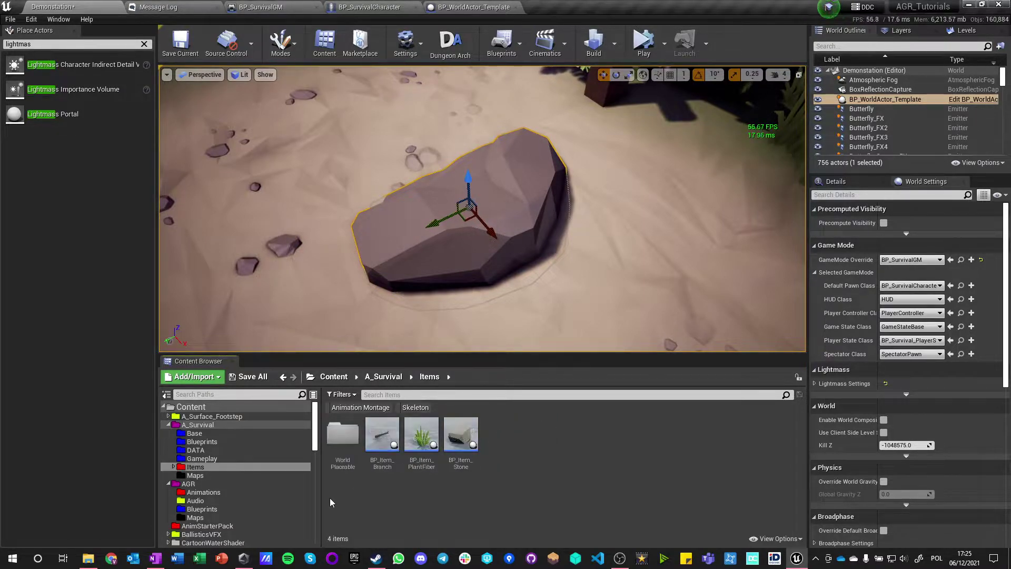
pyautogui.click(342, 434)
pyautogui.click(211, 441)
pyautogui.moveTo(346, 439); pyautogui.dragTo(217, 476)
pyautogui.click(173, 466)
pyautogui.click(238, 494)
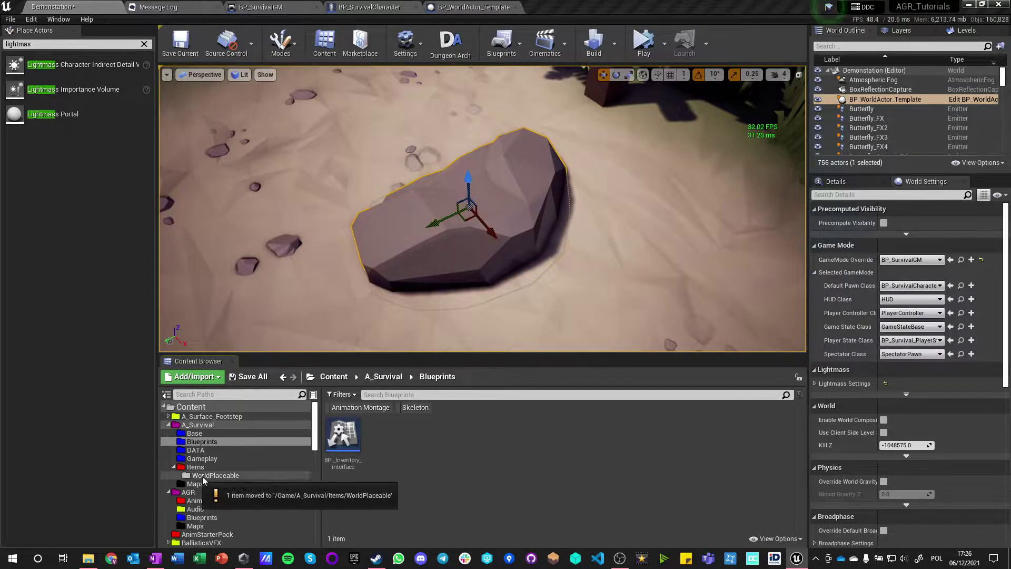
# Open BP_World_Stone from the WorldPlaceable folder and compile it
pyautogui.click(202, 476)
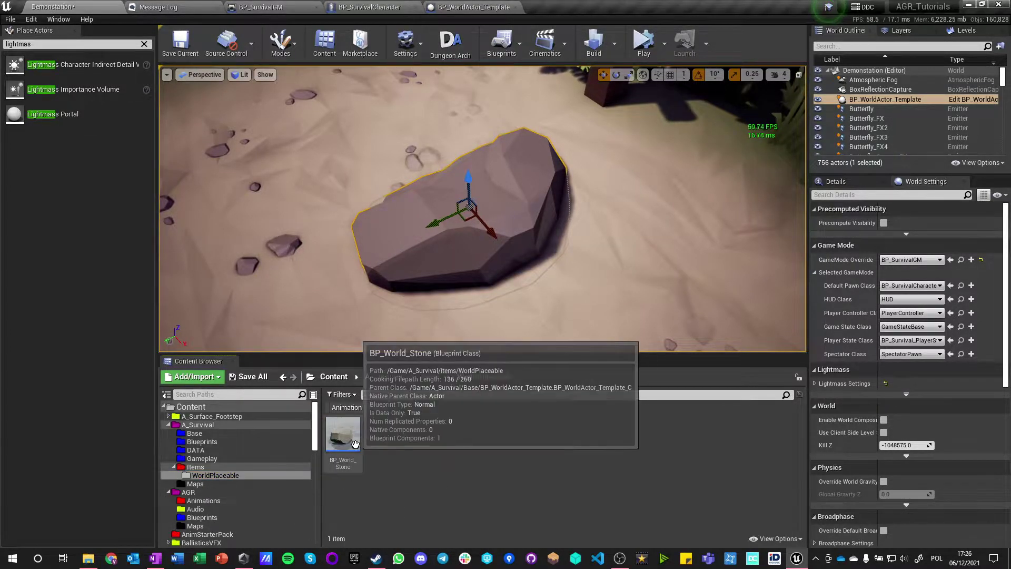
pyautogui.doubleClick(342, 435)
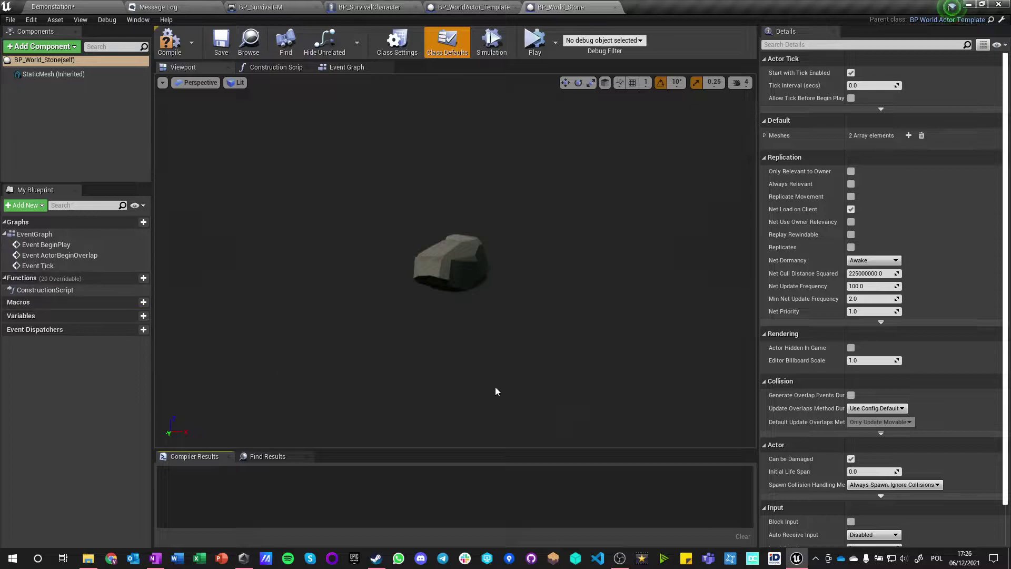
pyautogui.click(181, 45)
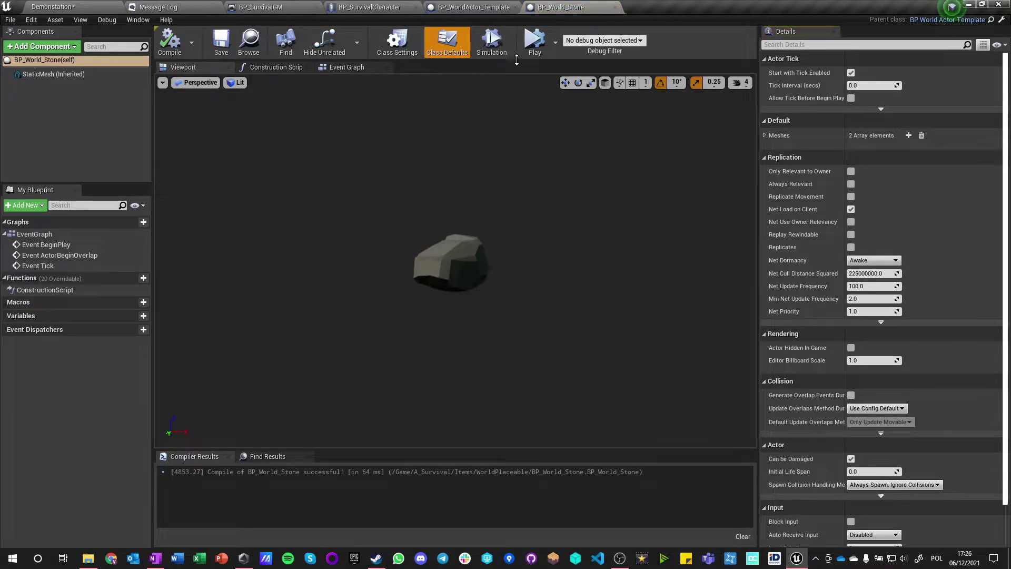
# Look through the open blueprints and bring up BP_WorldActor_Template from the Base folder
pyautogui.click(482, 6)
pyautogui.click(386, 7)
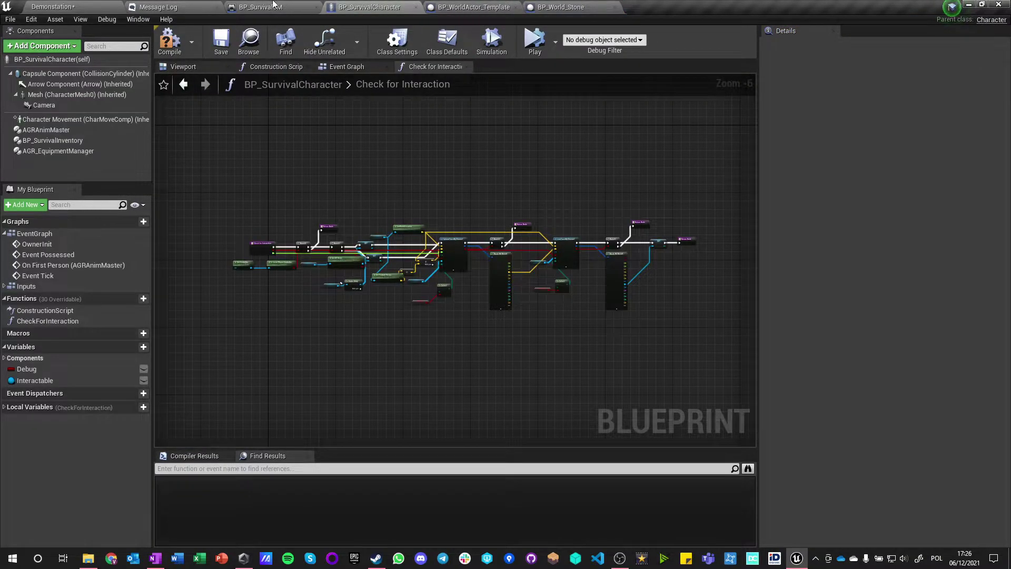
pyautogui.click(273, 7)
pyautogui.click(58, 7)
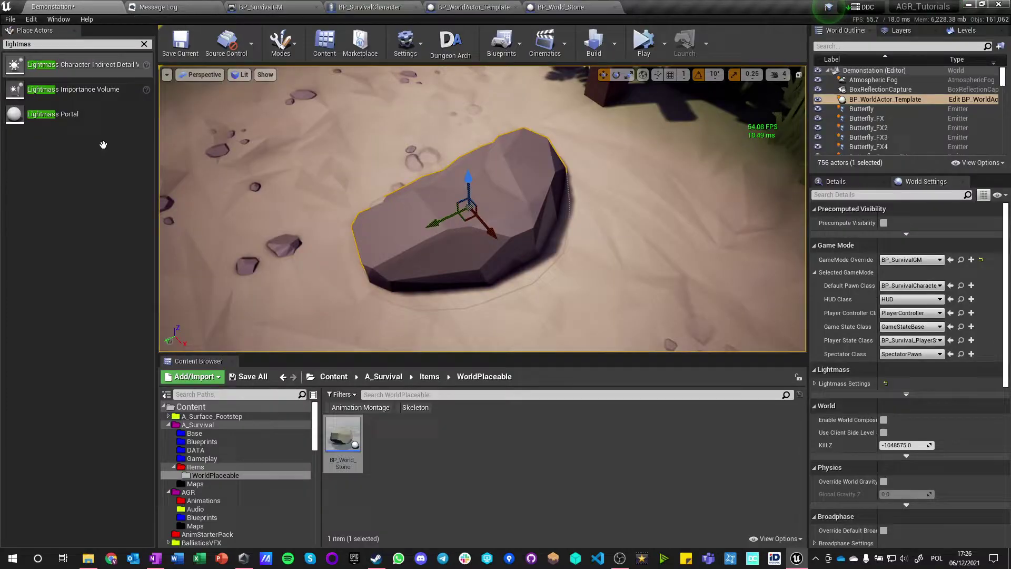
pyautogui.click(195, 433)
pyautogui.doubleClick(379, 438)
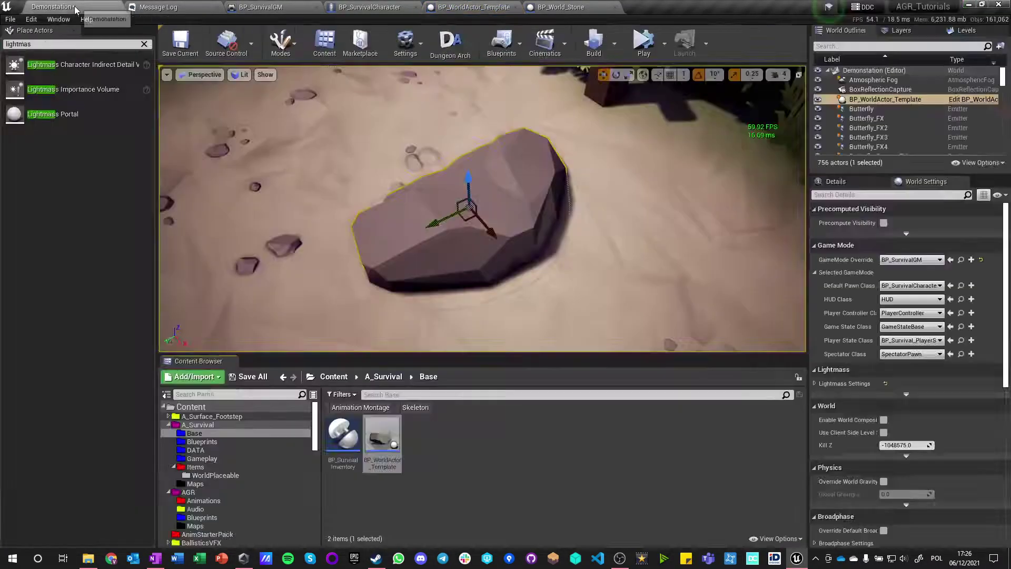
# Move BP_SurvivalInventory and BP_WorldActor_Template from the Base folder into the Blueprints folder
pyautogui.click(58, 6)
pyautogui.keyDown('ctrl'); pyautogui.click(338, 437); pyautogui.keyUp('ctrl')
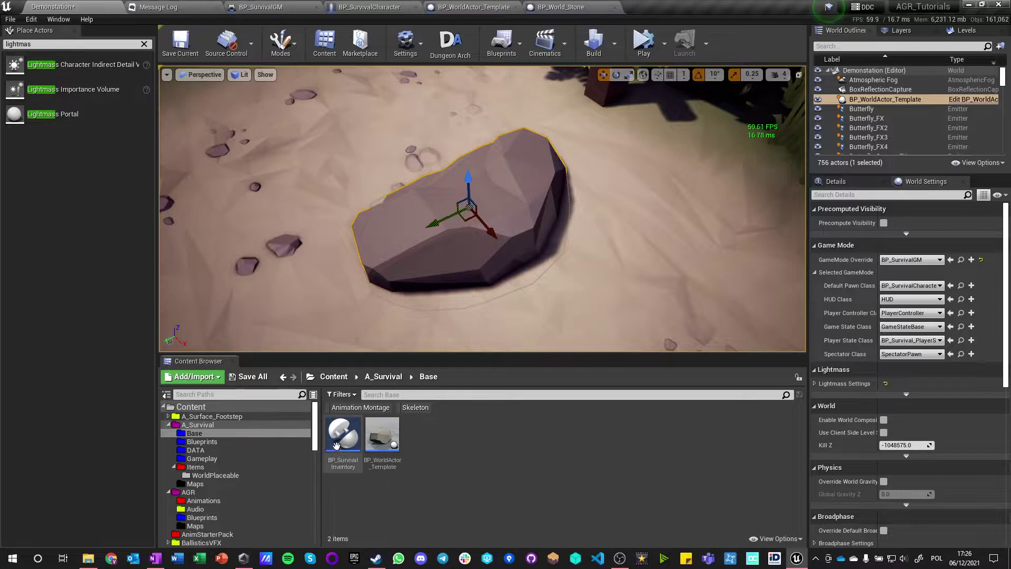
pyautogui.moveTo(338, 438); pyautogui.dragTo(192, 441)
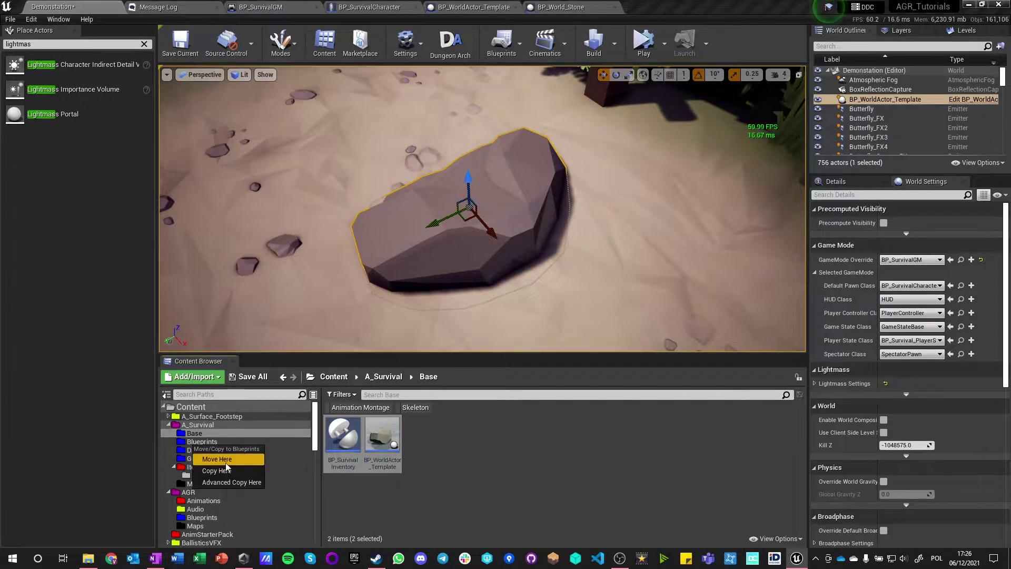
pyautogui.click(223, 459)
pyautogui.click(202, 441)
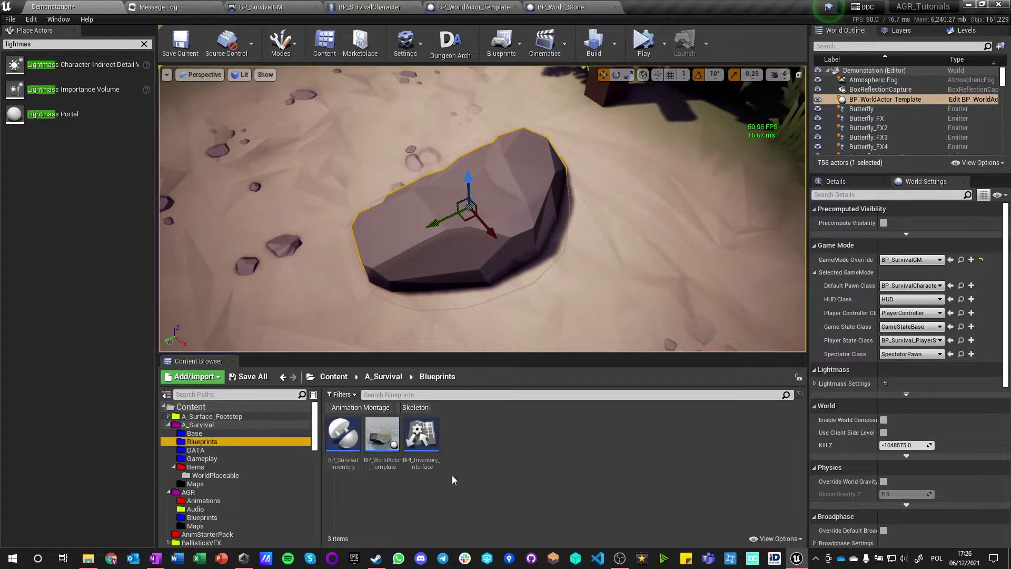
# Open BP_WorldActor_Template from the Blueprints folder and make its Meshes variable instance editable
pyautogui.doubleClick(382, 437)
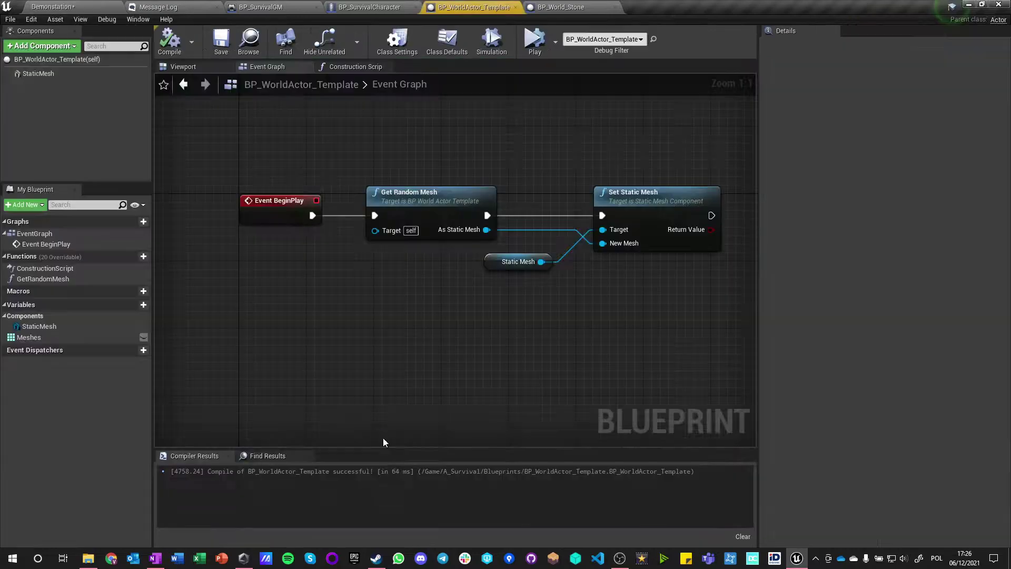
pyautogui.click(63, 337)
pyautogui.click(144, 338)
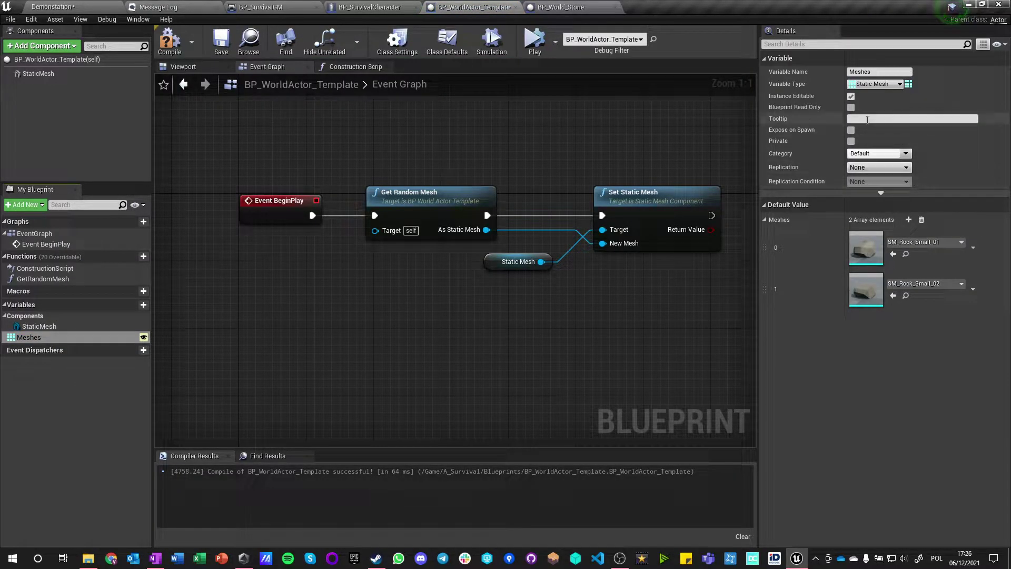
# Expose the template's Meshes variable on spawn and compile the blueprint
pyautogui.click(850, 130)
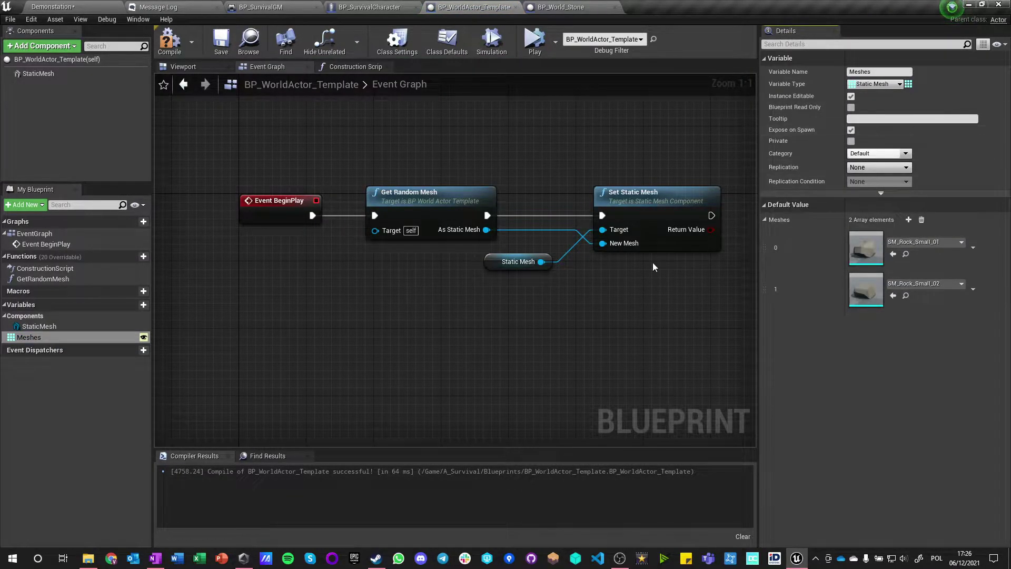
pyautogui.click(170, 43)
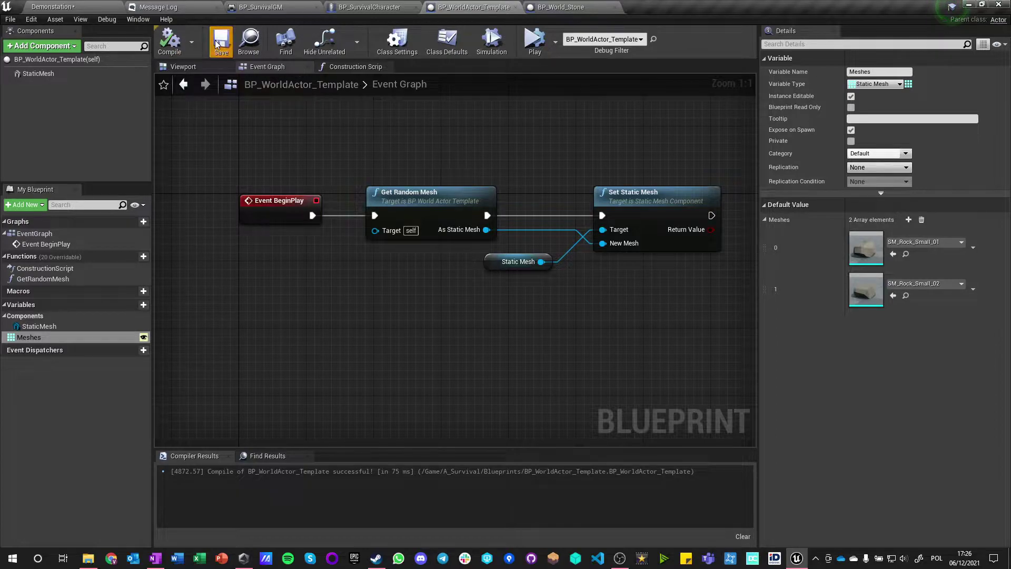
# Turn on Component Replicates for the template's StaticMesh component and Replicates for the BP_WorldActor_Template actor itself
pyautogui.click(43, 77)
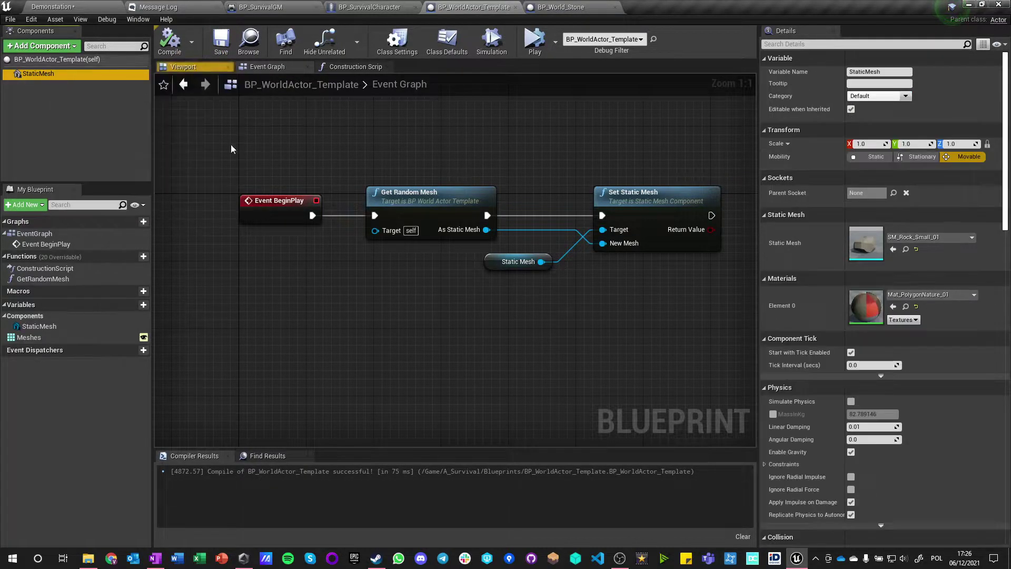
pyautogui.click(835, 44)
pyautogui.write('re')
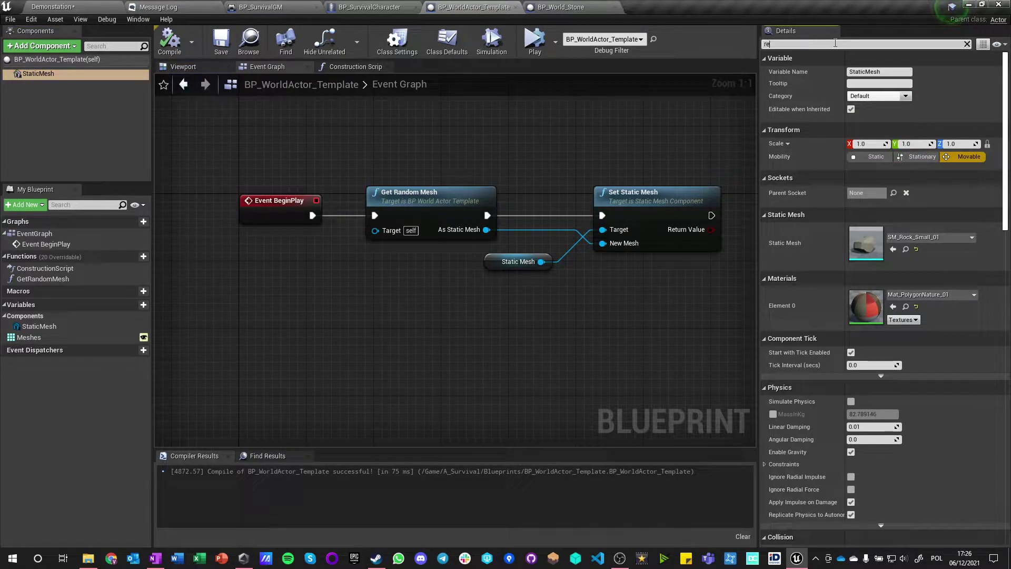
pyautogui.write('p')
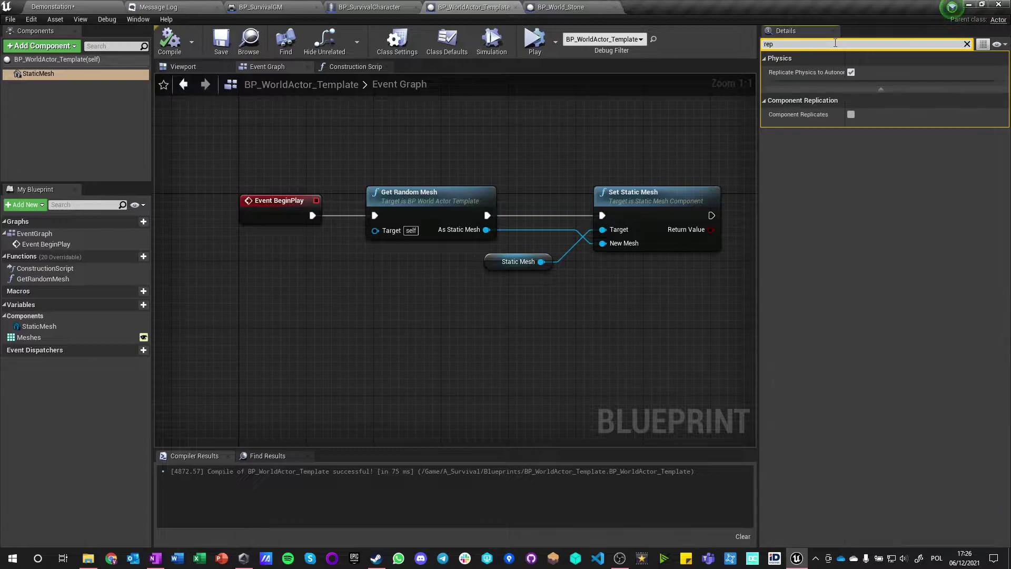
pyautogui.click(850, 115)
pyautogui.click(38, 60)
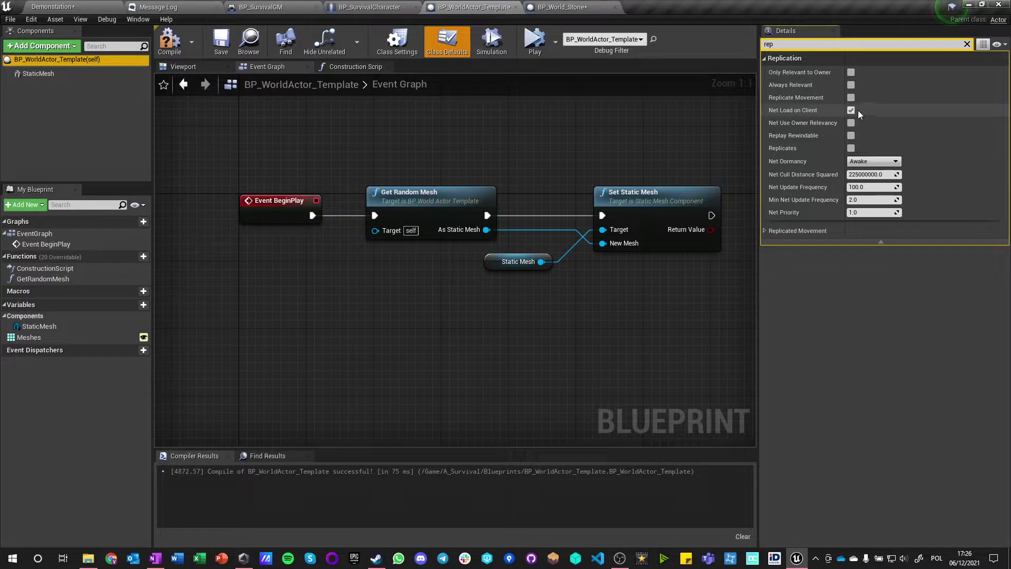
pyautogui.click(851, 148)
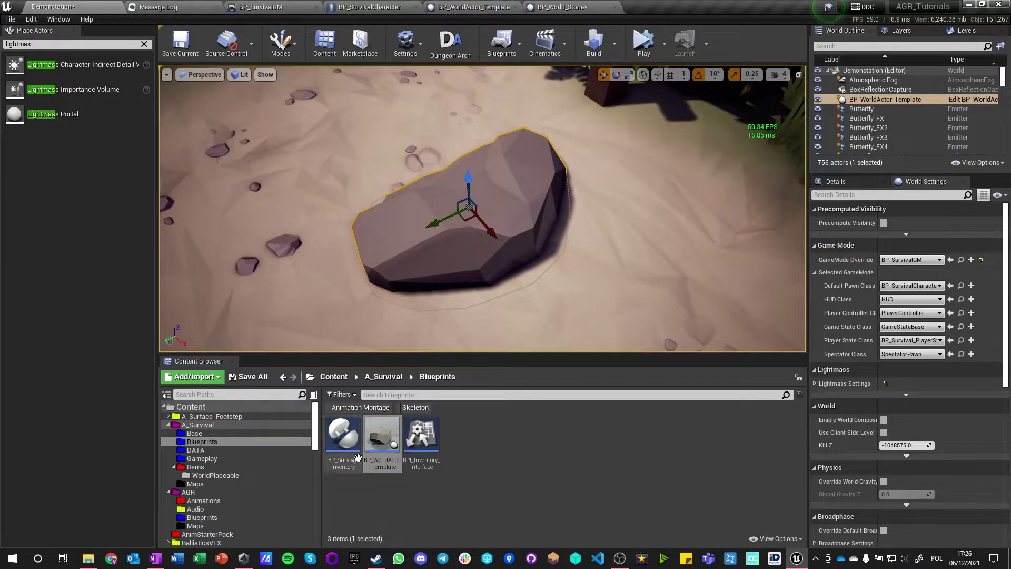
# Open BP_Item_Branch, BP_Item_PlantFiber and BP_Item_Stone together from the A_Survival Items folder
pyautogui.click(385, 377)
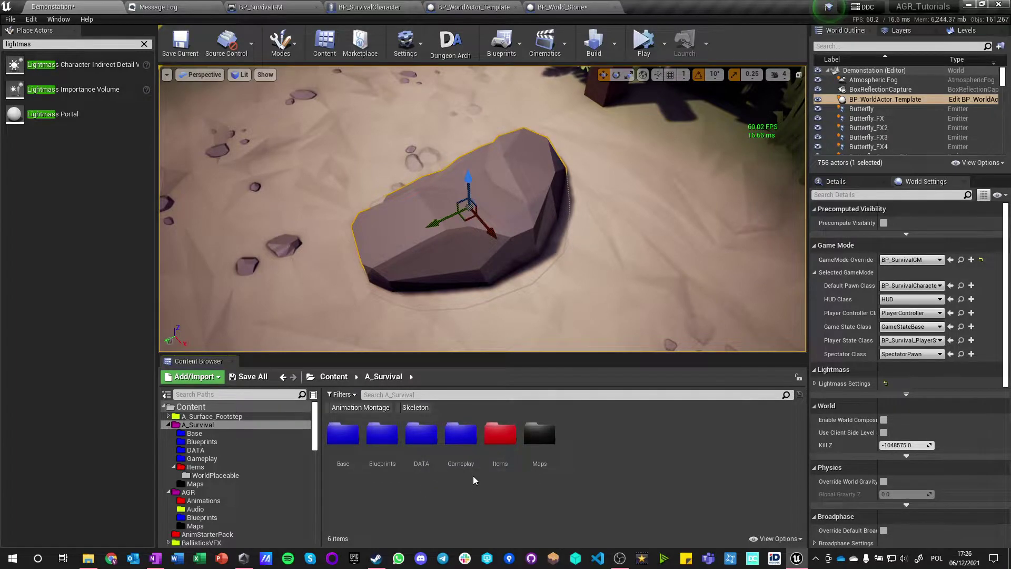
pyautogui.doubleClick(500, 434)
pyautogui.click(382, 434)
pyautogui.keyDown('shift'); pyautogui.click(469, 445); pyautogui.keyUp('shift')
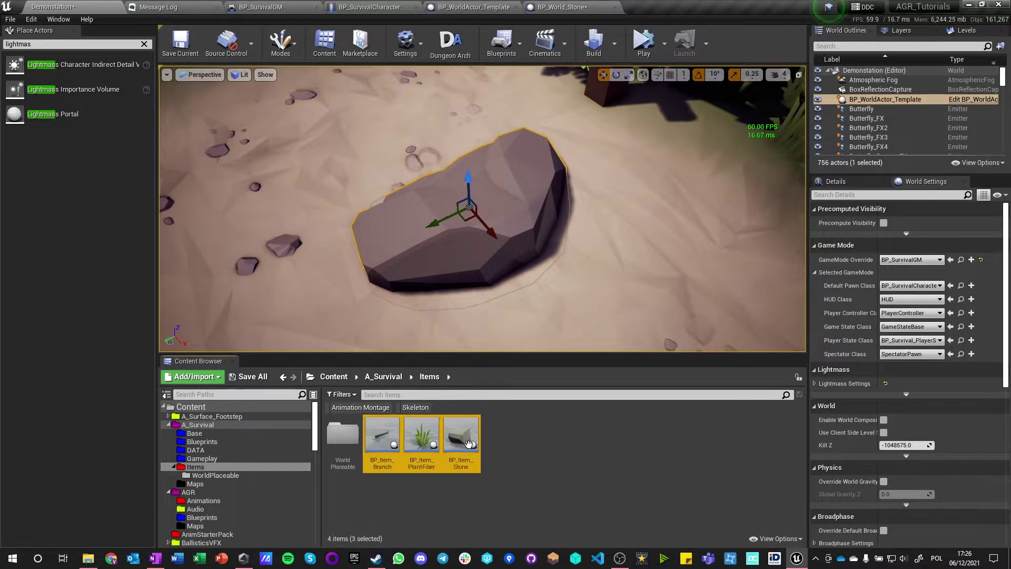
pyautogui.doubleClick(469, 442)
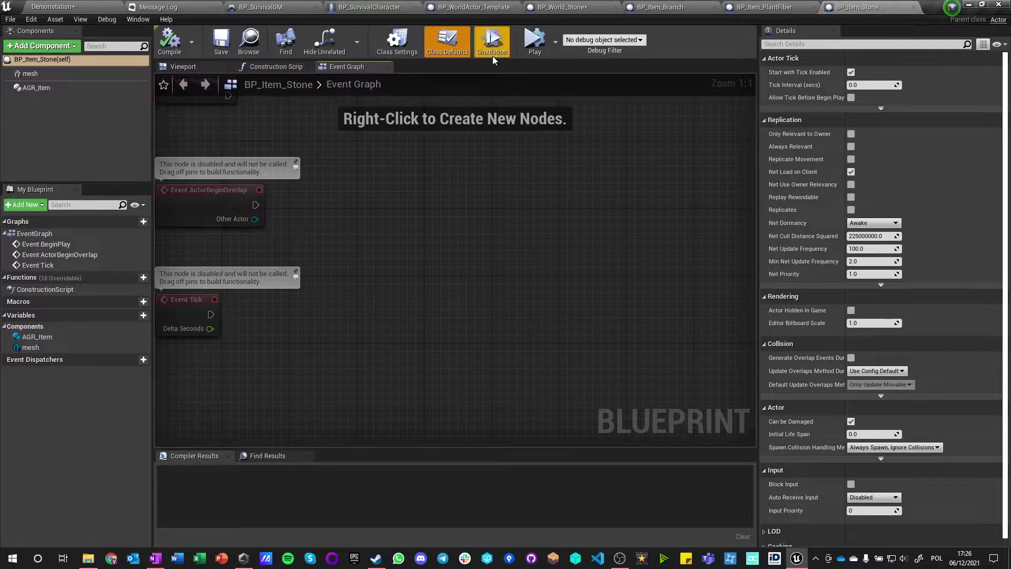
# In BP_Item_Stone, enable Replicates, Net Use Owner Relevancy and Replicate Movement, disable Net Load on Client, and compile
pyautogui.click(851, 210)
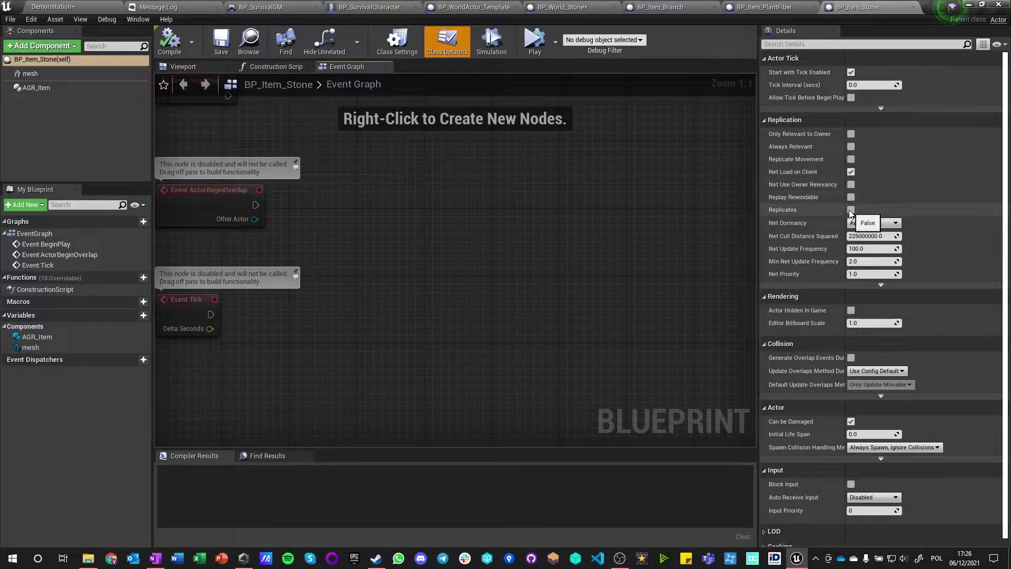
pyautogui.click(851, 172)
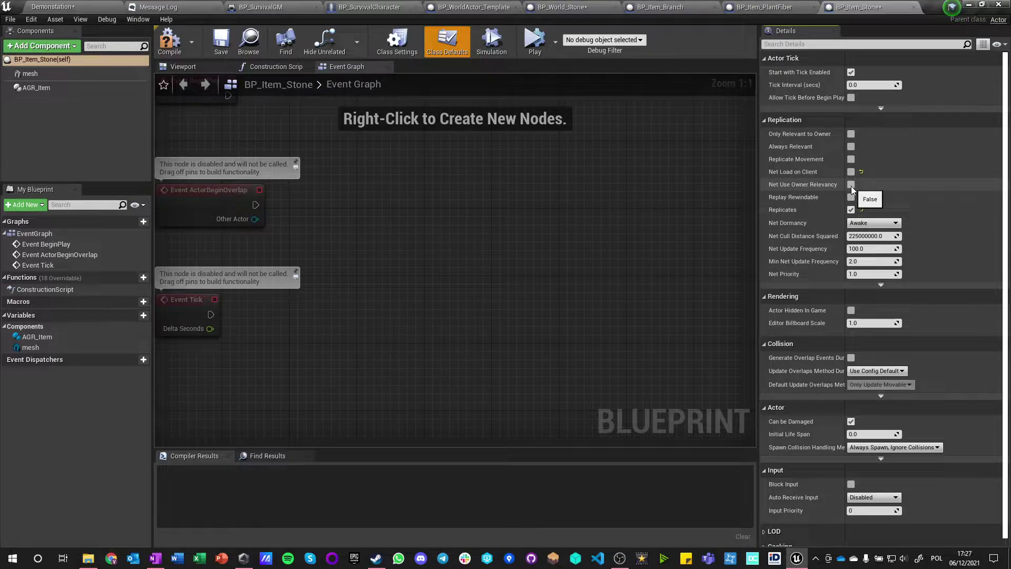
pyautogui.click(850, 159)
pyautogui.click(170, 42)
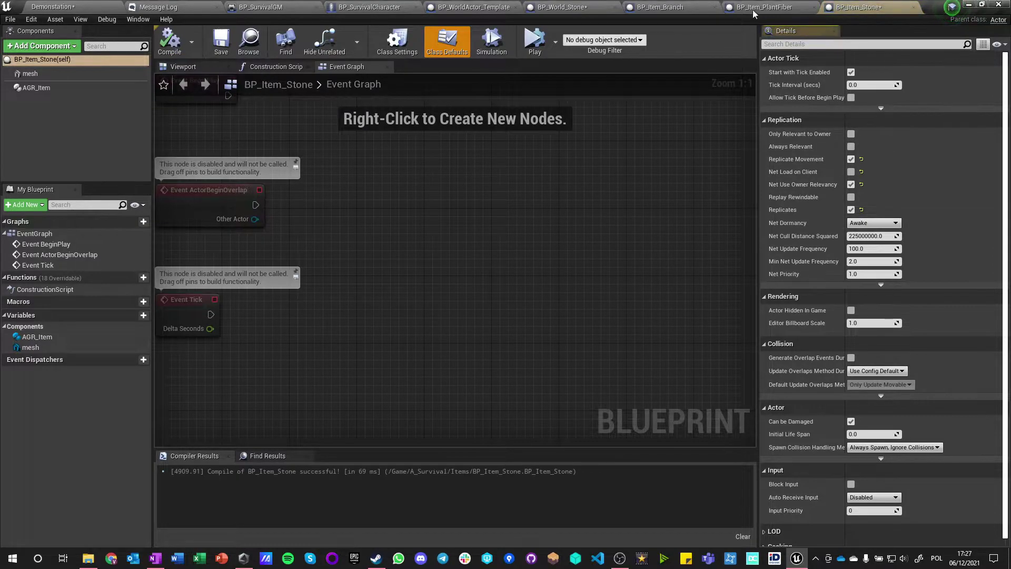
# In BP_Item_PlantFiber, enable Replicates, Net Use Owner Relevancy and Replicate Movement, and disable Net Load on Client
pyautogui.click(763, 8)
pyautogui.click(850, 209)
pyautogui.click(850, 184)
pyautogui.click(851, 172)
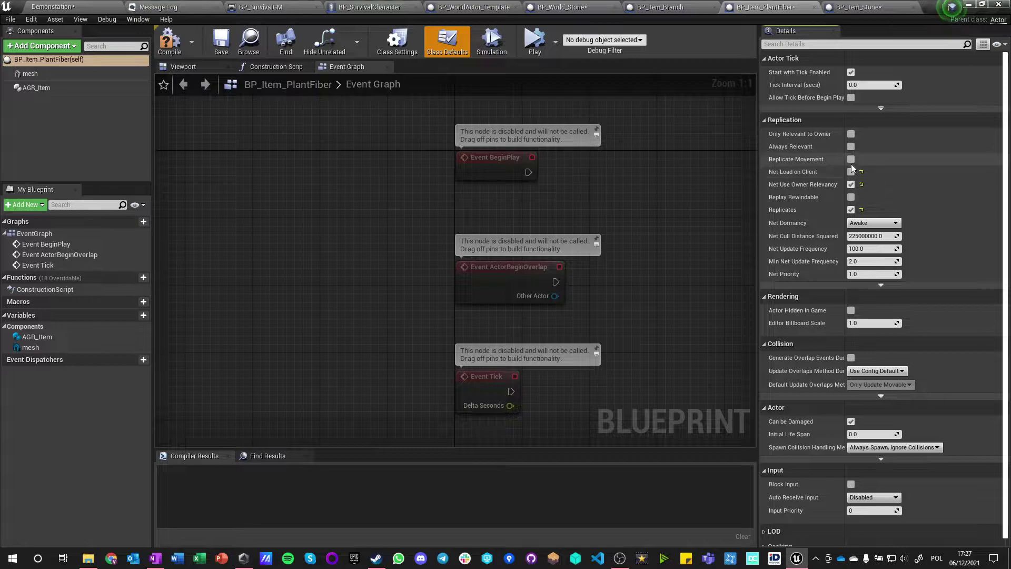
pyautogui.click(850, 159)
# In BP_Item_Branch, enable Replicates, Net Use Owner Relevancy and Replicate Movement, disable Net Load on Client, and compile
pyautogui.click(667, 8)
pyautogui.click(850, 209)
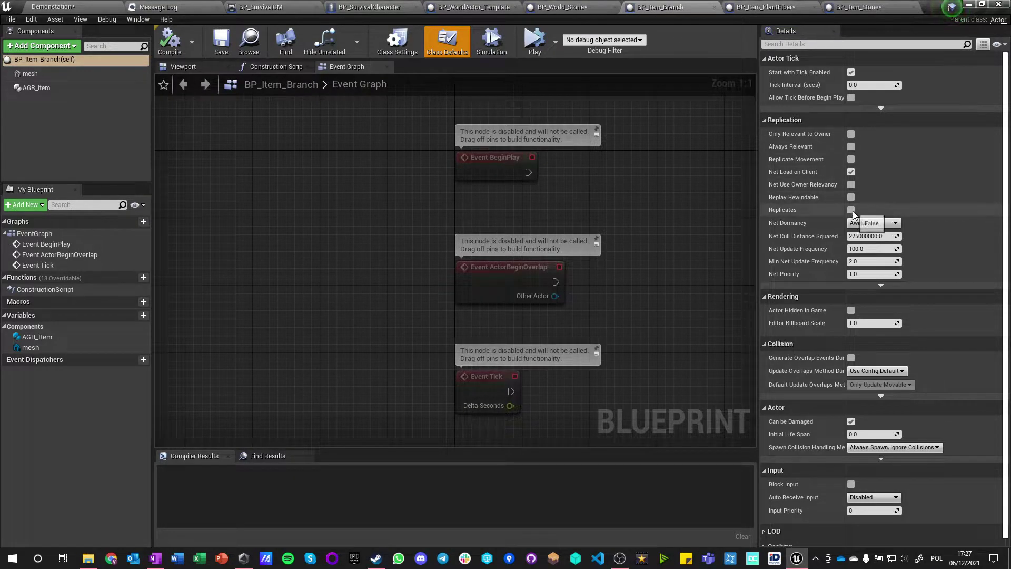
pyautogui.click(851, 184)
pyautogui.click(851, 172)
pyautogui.click(850, 159)
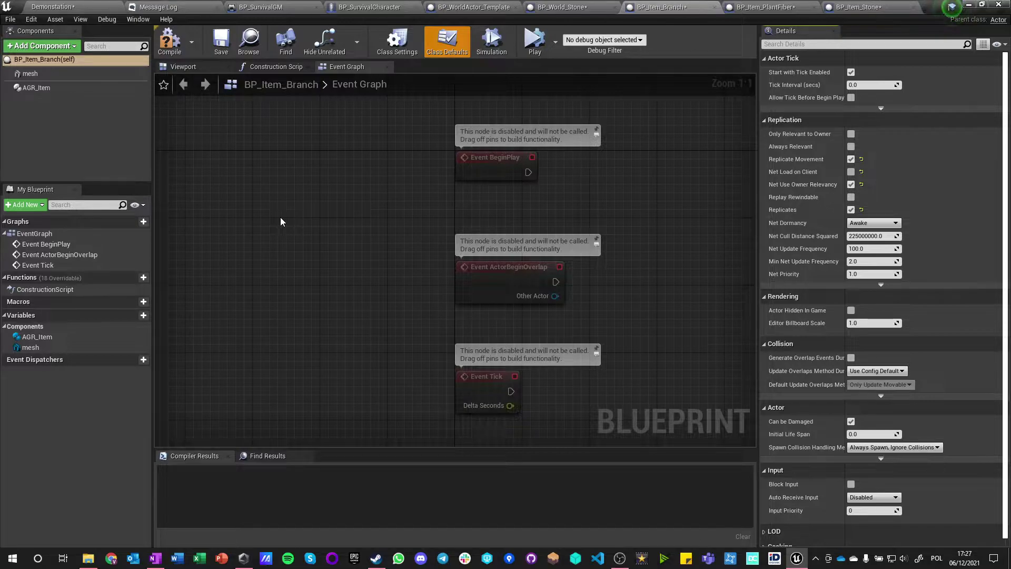
pyautogui.click(170, 50)
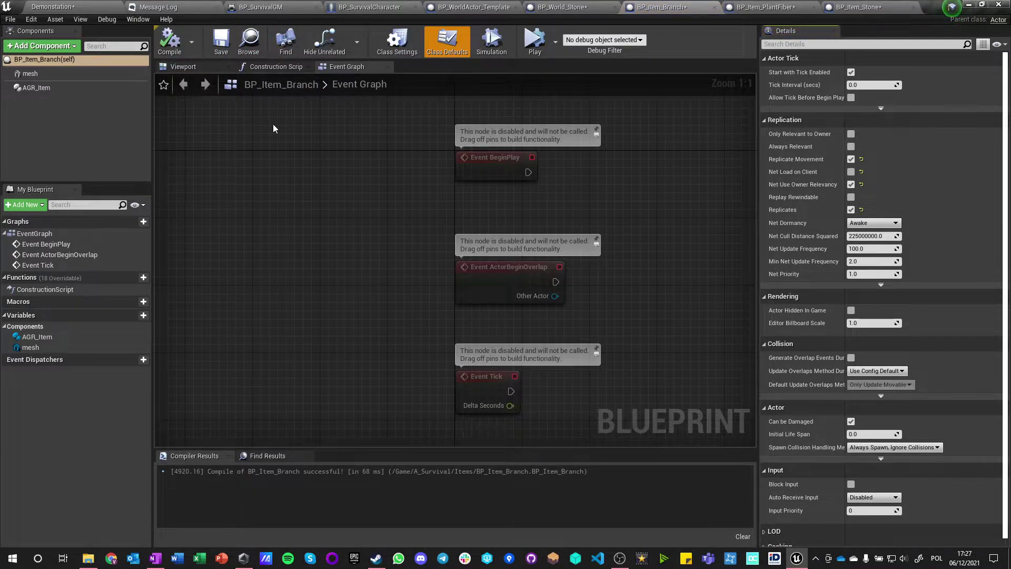
# Save all assets and close the three item blueprints and BP_World_Stone
pyautogui.hotkey('ctrl', 'shift', 's')
pyautogui.click(713, 7)
pyautogui.click(714, 7)
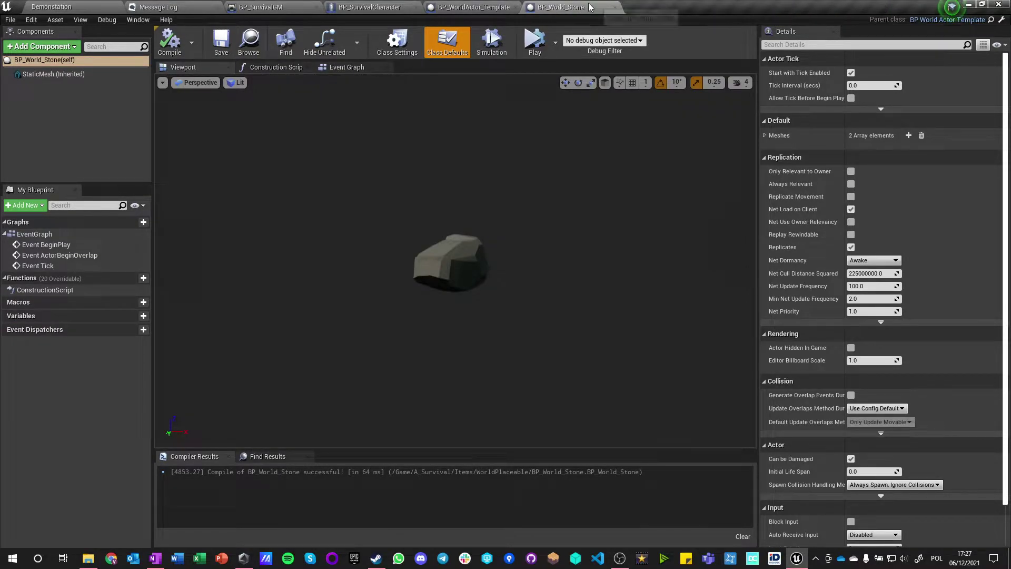
pyautogui.click(615, 9)
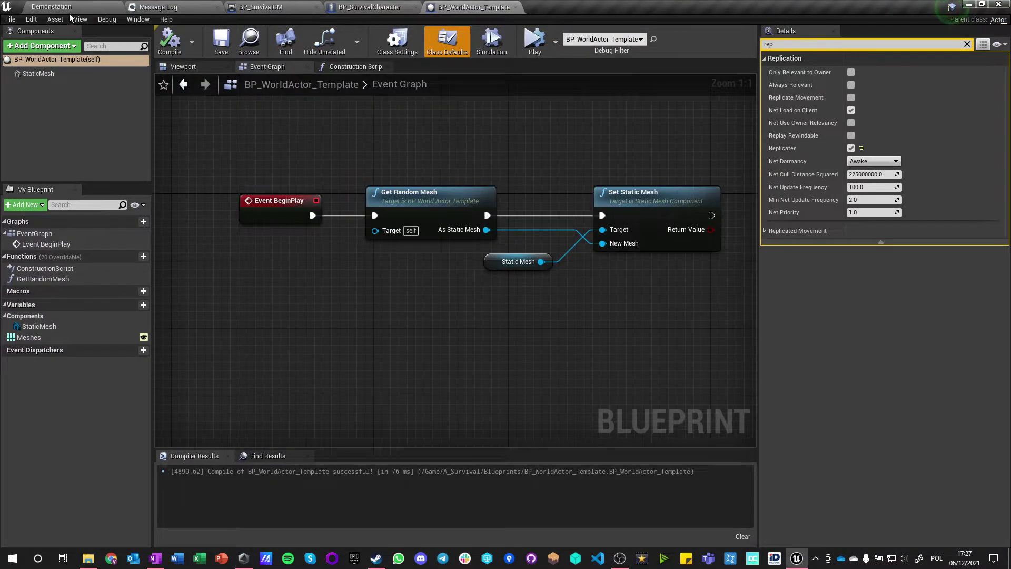
# Duplicate BP_World_Stone in the WorldPlaceable folder and name the copy BP_World_Twig
pyautogui.click(52, 7)
pyautogui.click(345, 437)
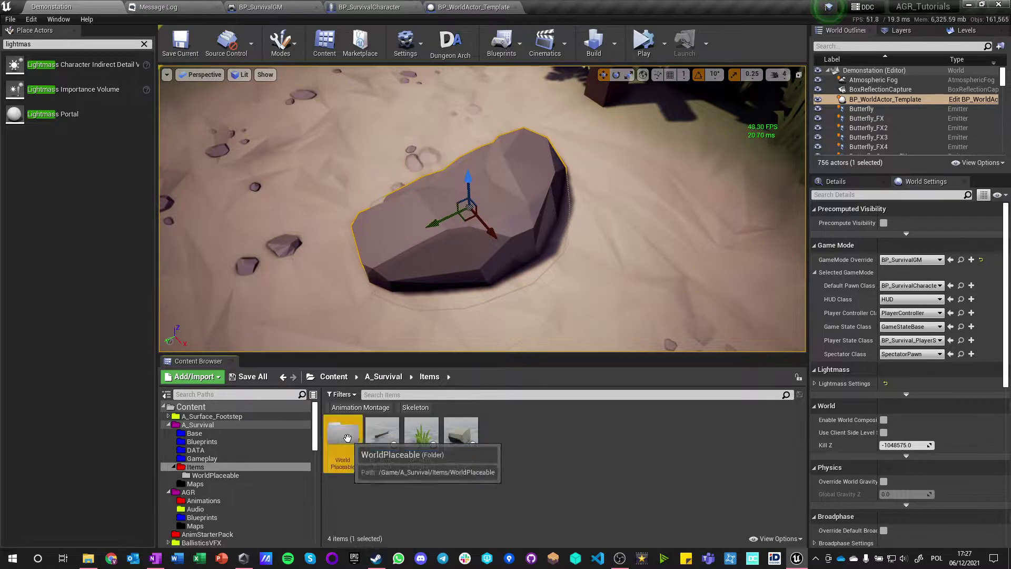
pyautogui.doubleClick(348, 438)
pyautogui.click(343, 435)
pyautogui.hotkey('ctrl', 'w')
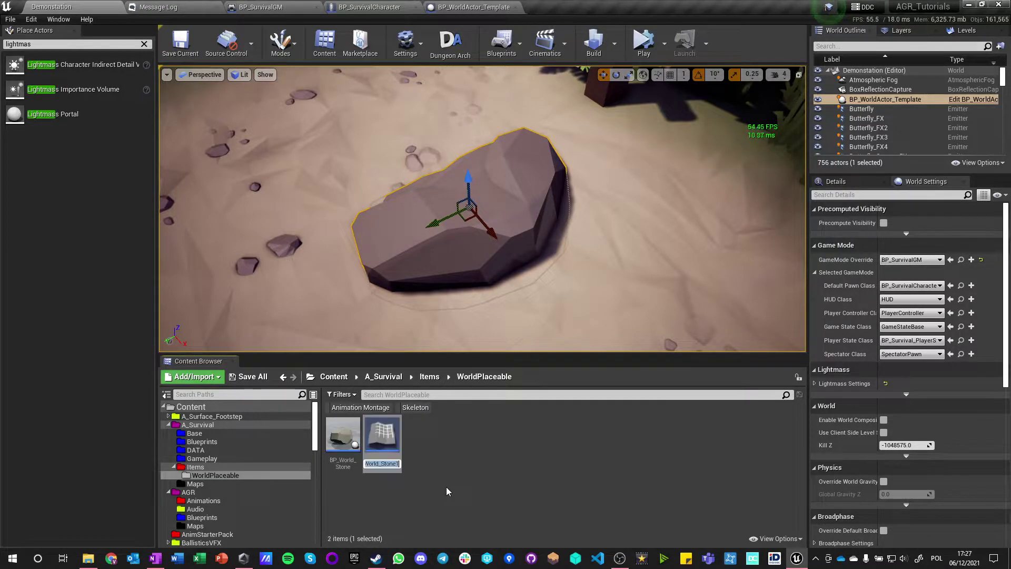
pyautogui.press('Right')
pyautogui.press('BackSpace')
pyautogui.press('BackSpace')
pyautogui.press('BackSpace')
pyautogui.press('BackSpace')
pyautogui.press('BackSpace')
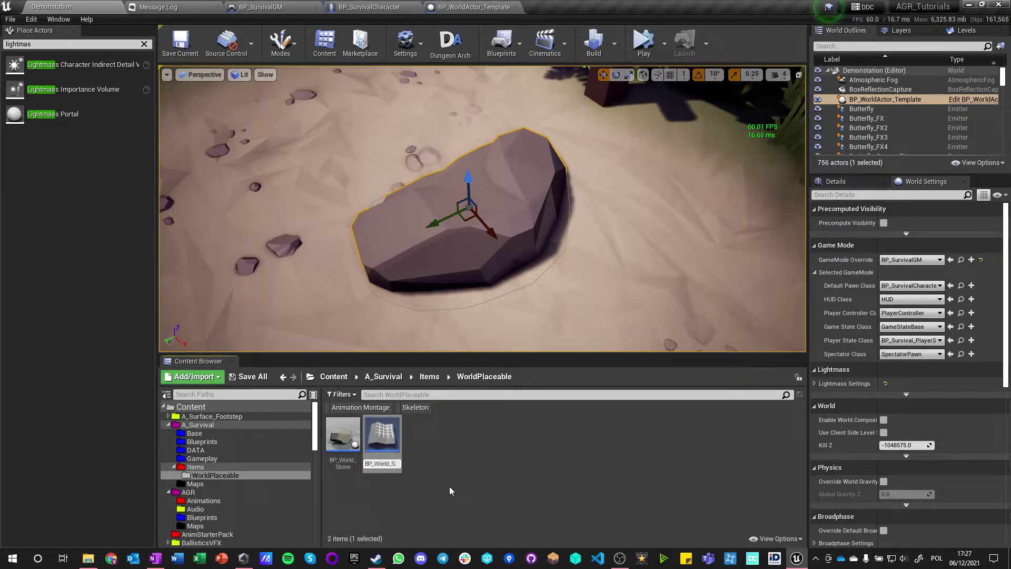
pyautogui.press('BackSpace')
pyautogui.write('Twig')
pyautogui.press('Return')
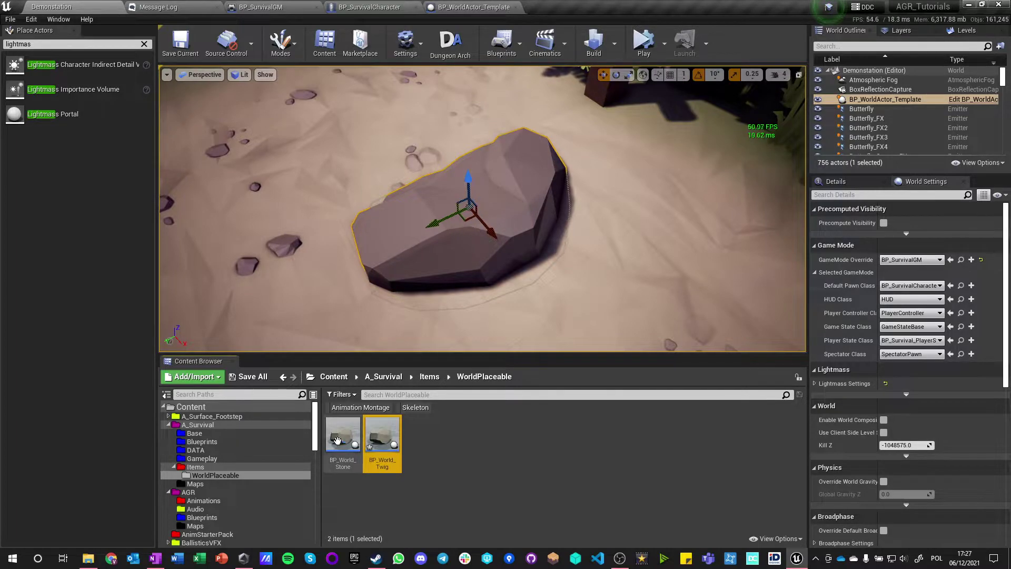
# Open BP_World_Stone in the full blueprint editor, show its inherited variables and select Meshes
pyautogui.doubleClick(337, 440)
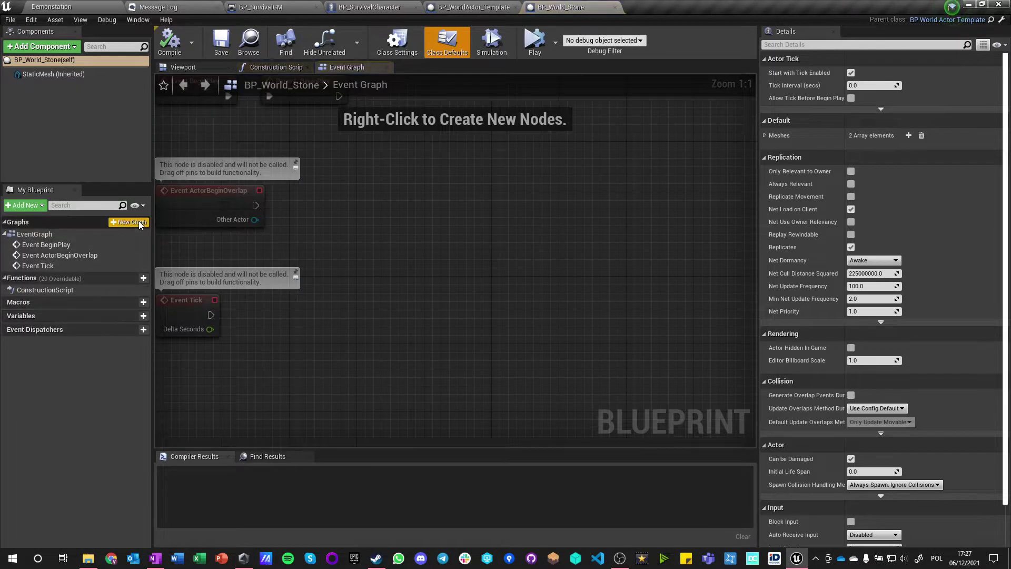
pyautogui.click(135, 205)
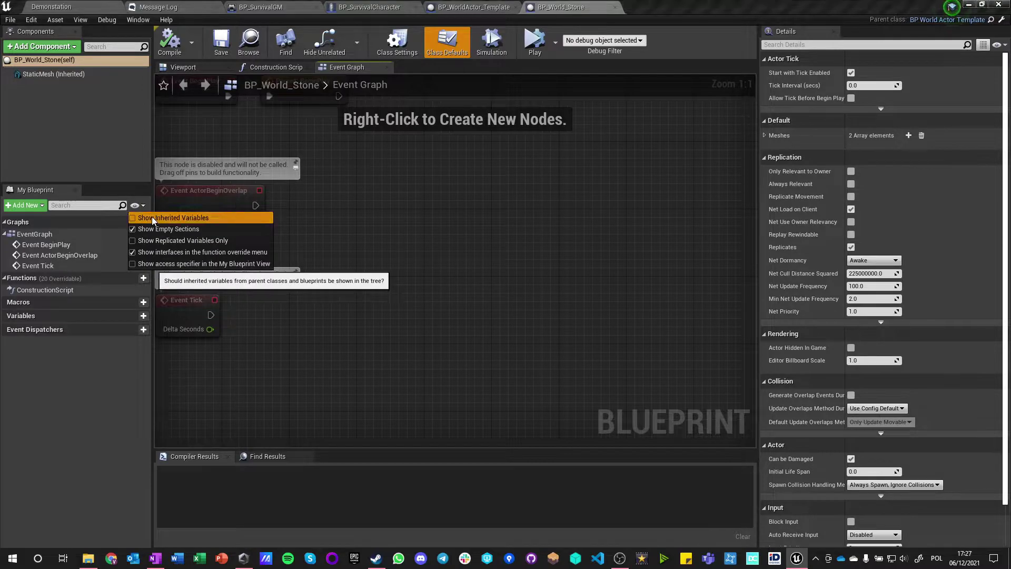
pyautogui.click(153, 218)
pyautogui.click(32, 394)
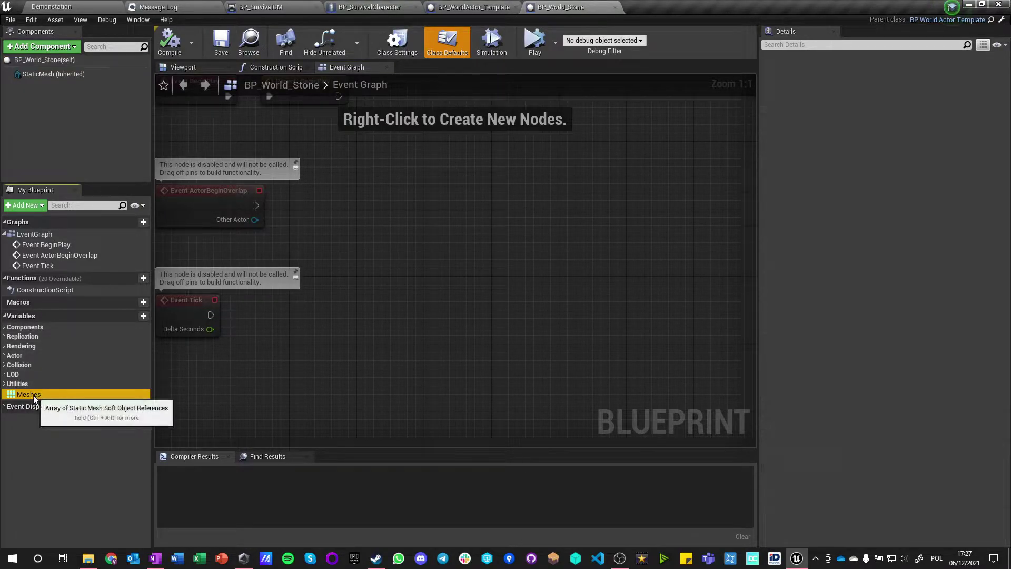
# Add a third element to BP_World_Stone's Meshes array and assign SM_Generic_Small_Rocks_01 to it
pyautogui.click(908, 220)
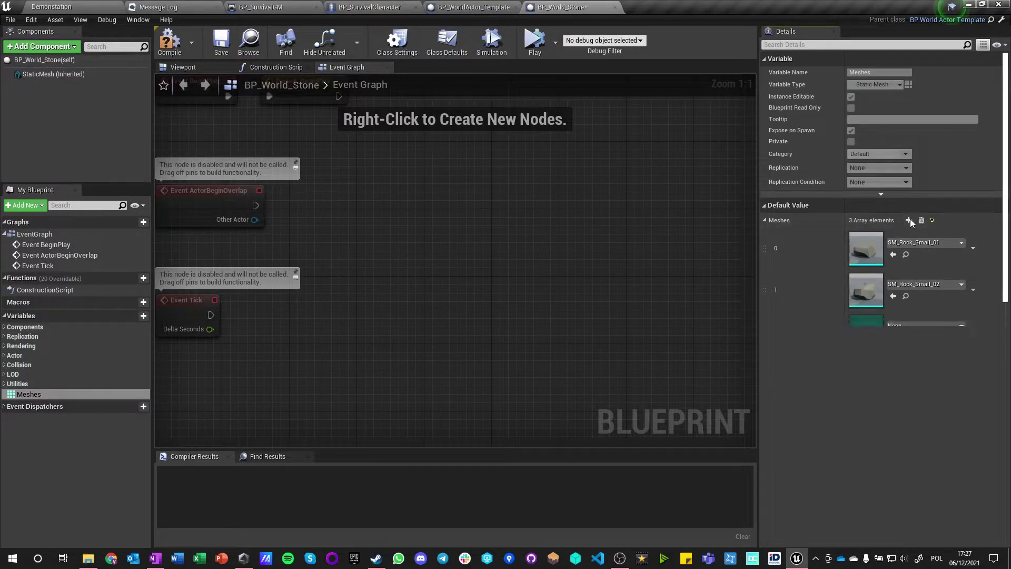
pyautogui.click(912, 326)
pyautogui.write('small')
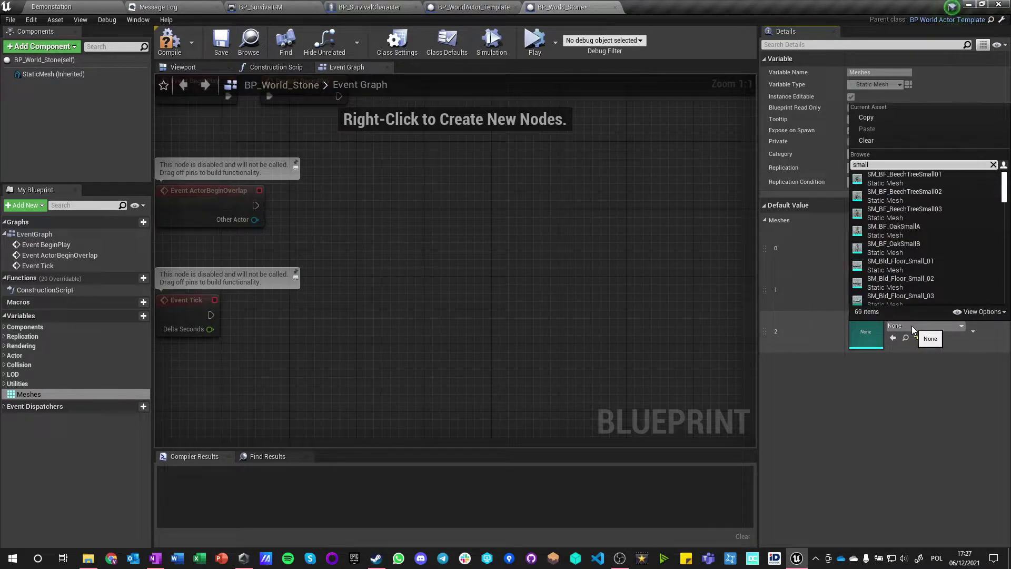
pyautogui.write(' rock')
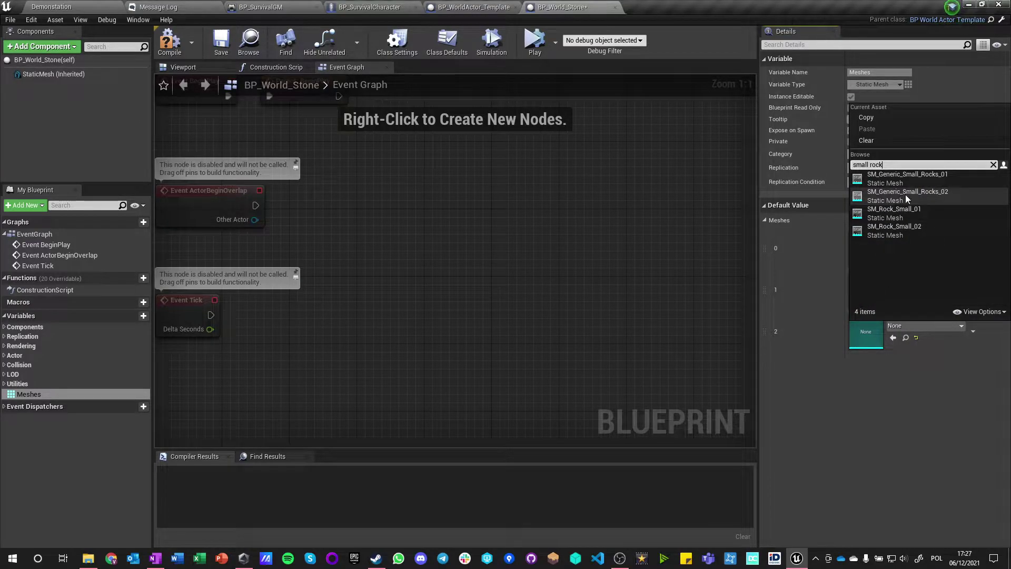
pyautogui.click(905, 194)
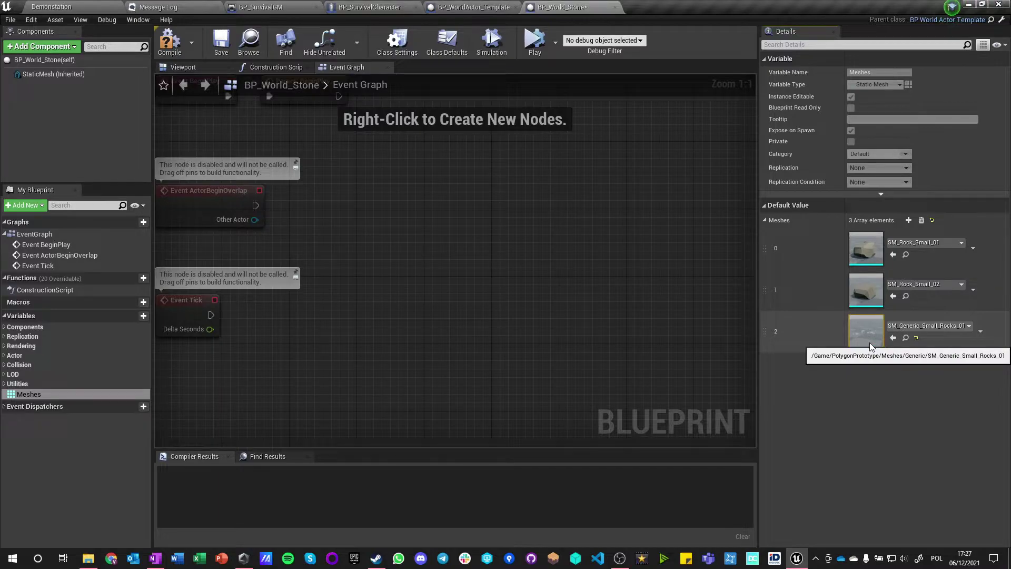
# Inspect SM_Generic_Small_Rocks_01 and SM_Generic_Small_Rocks_02, and set the third Meshes element to SM_Generic_Small_Rocks_02
pyautogui.click(906, 338)
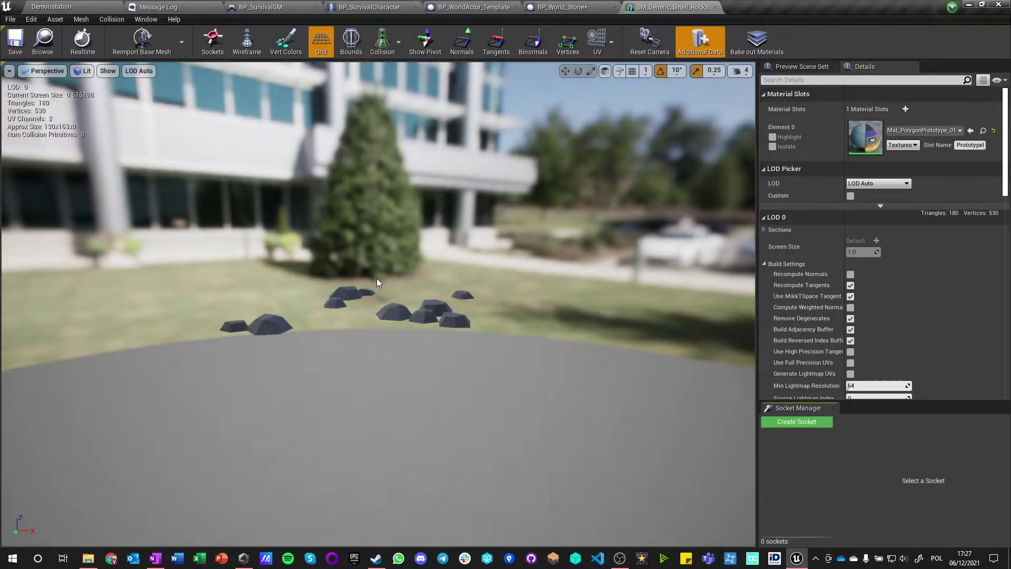
pyautogui.click(714, 7)
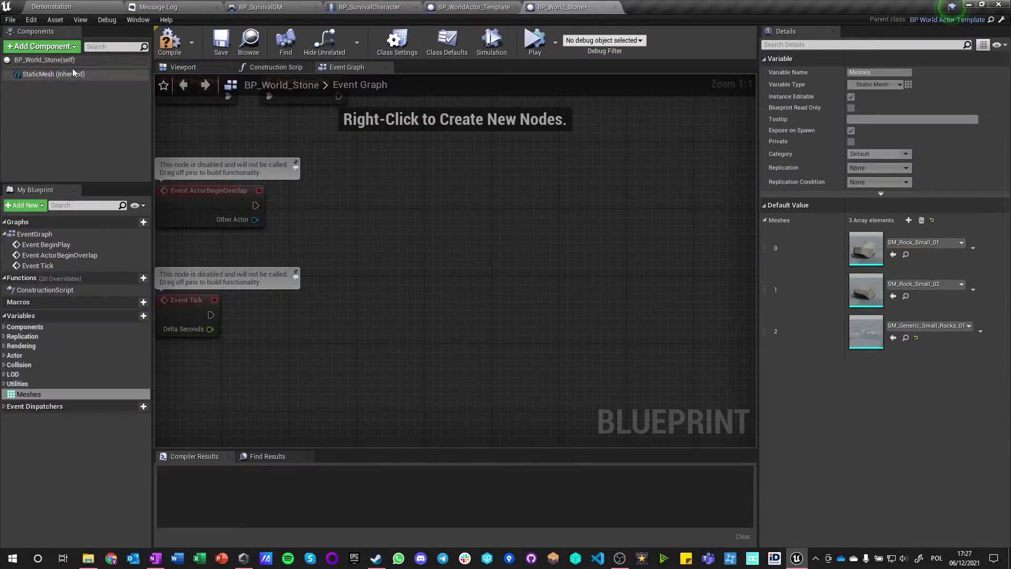
pyautogui.click(63, 7)
pyautogui.click(699, 437)
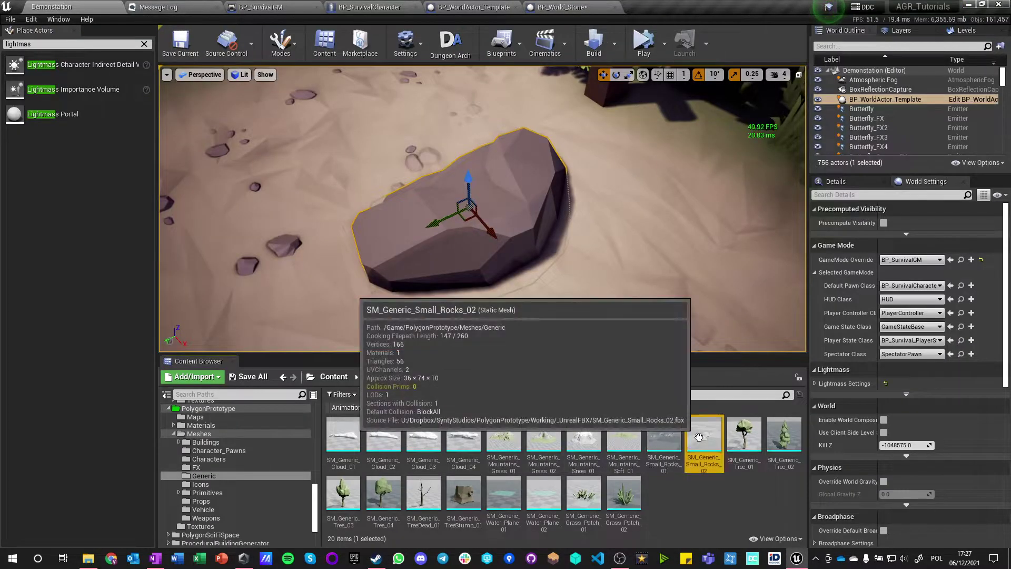
pyautogui.doubleClick(698, 437)
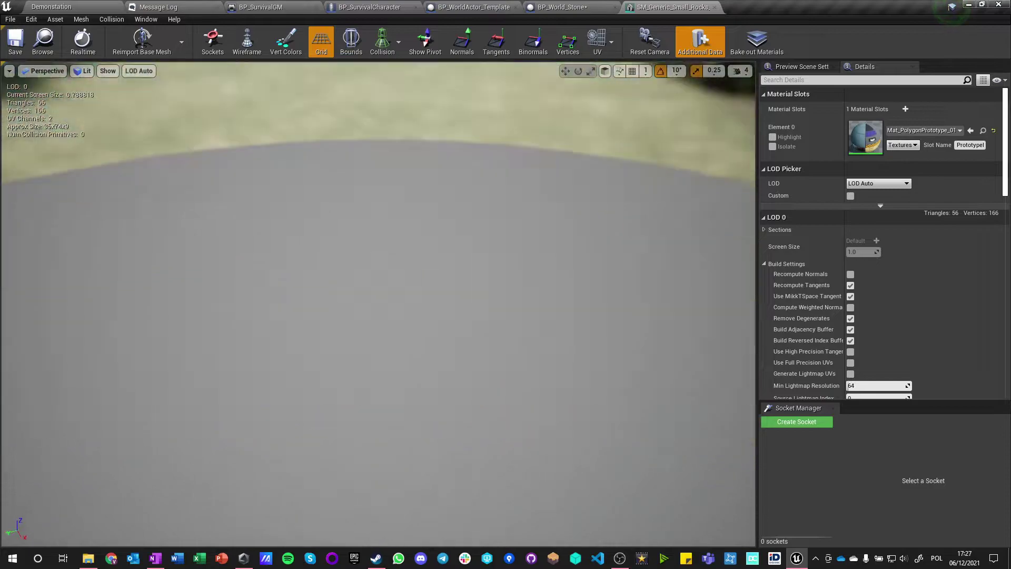
pyautogui.click(714, 8)
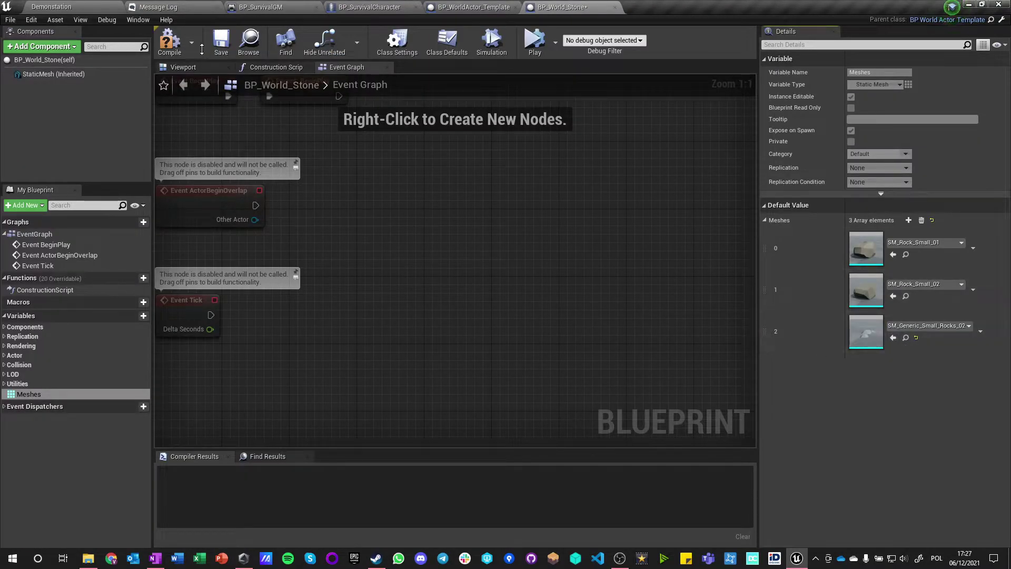
# Compile BP_World_Stone and open BP_World_Twig from the A_Survival Items WorldPlaceable folder in the full blueprint editor
pyautogui.click(169, 42)
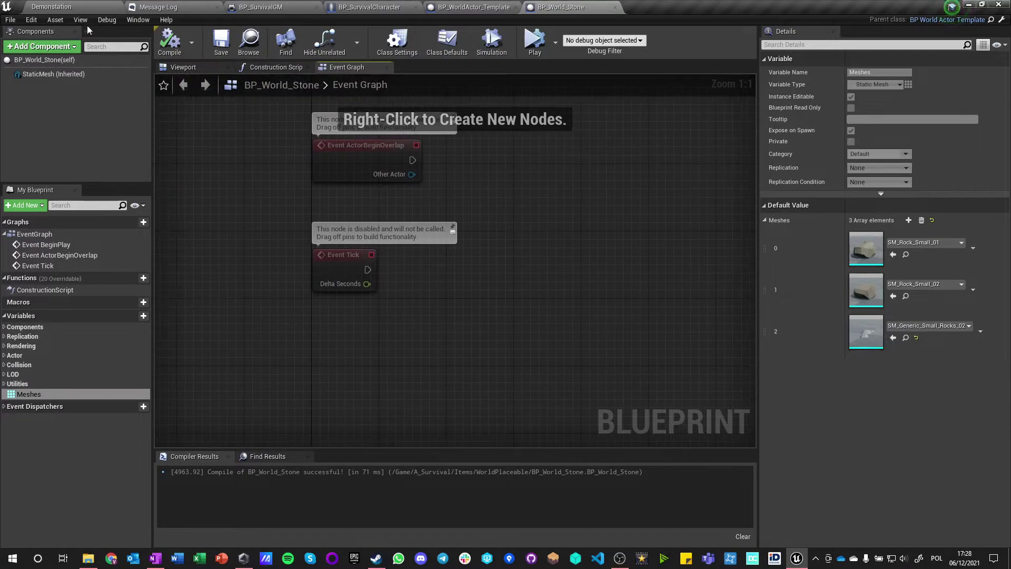
pyautogui.click(53, 8)
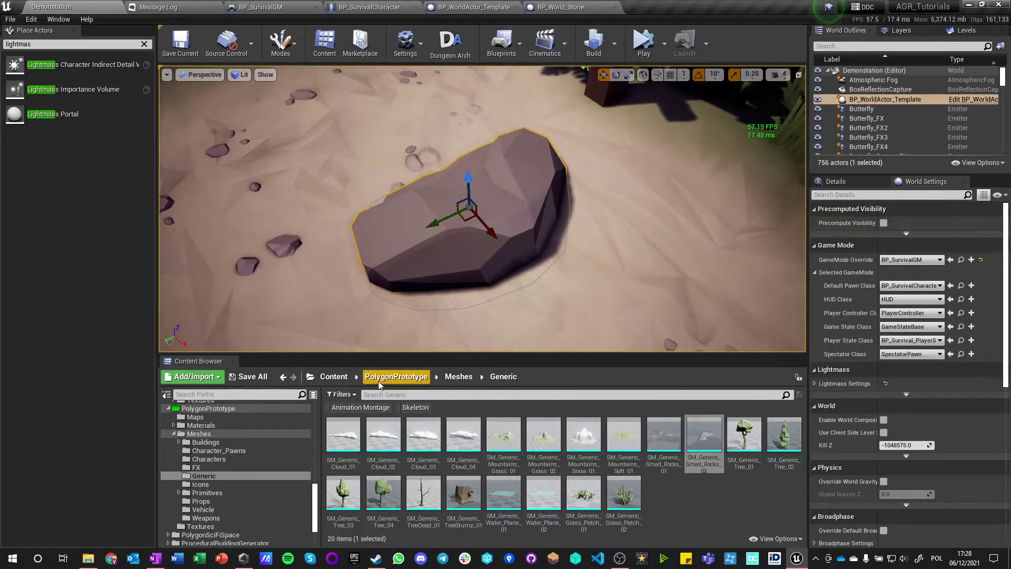
pyautogui.doubleClick(382, 435)
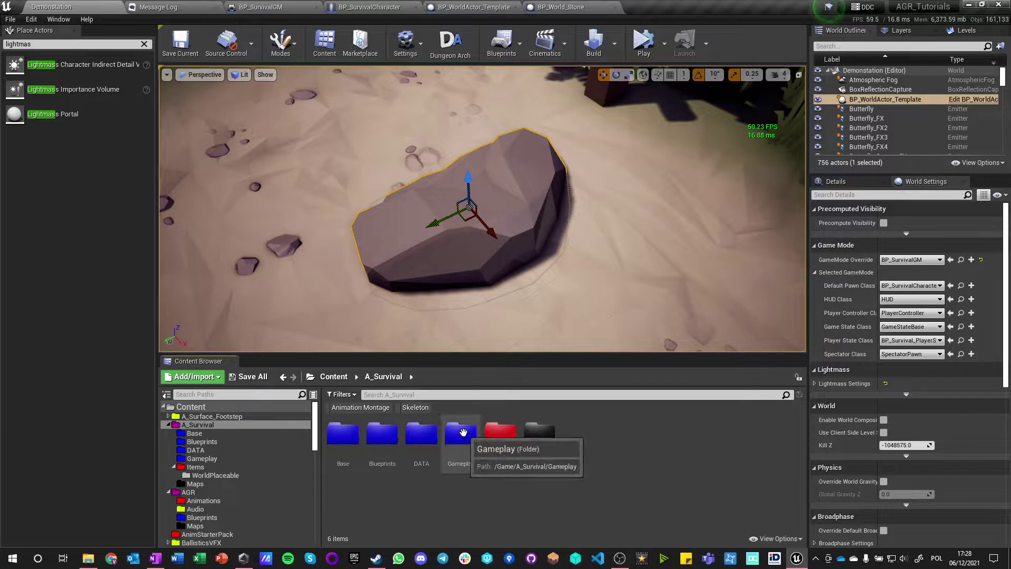
pyautogui.doubleClick(500, 434)
pyautogui.doubleClick(343, 434)
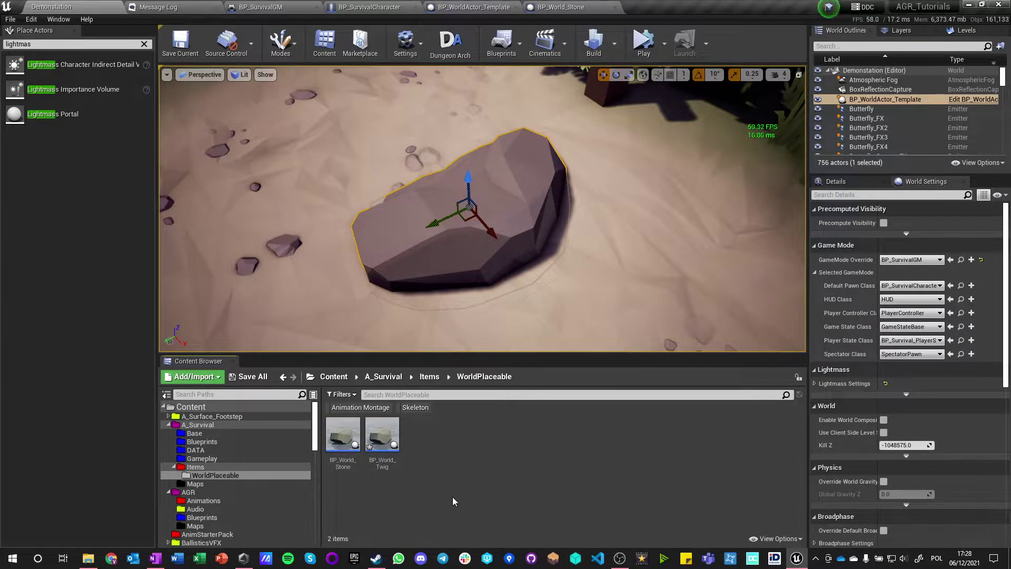
pyautogui.doubleClick(382, 437)
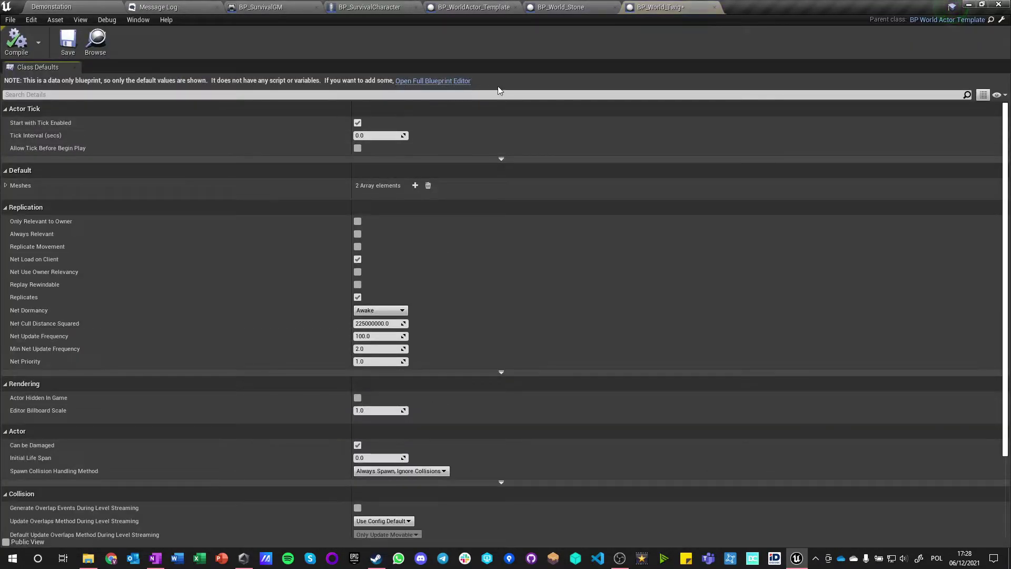
pyautogui.click(454, 81)
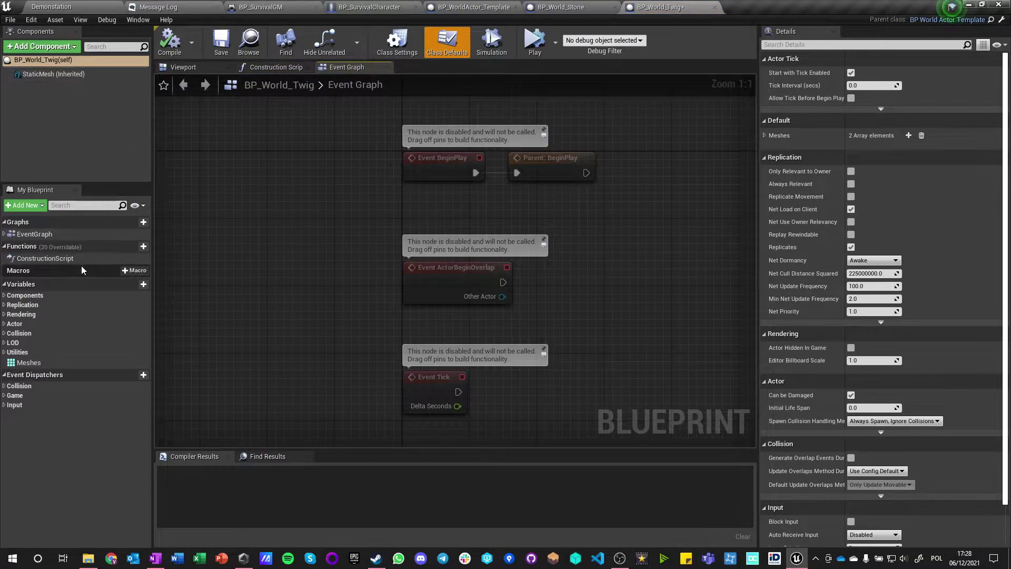
# Set BP_World_Twig's inherited StaticMesh component to SM_Tree_Twig_01, compile the blueprint and view the mesh in its viewport
pyautogui.click(50, 74)
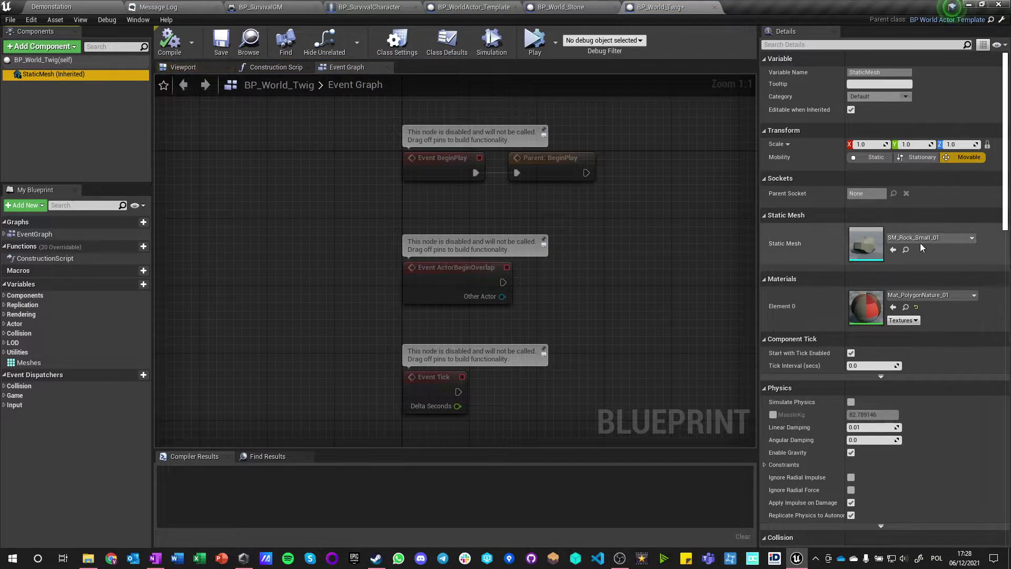
pyautogui.click(920, 239)
pyautogui.write('twig')
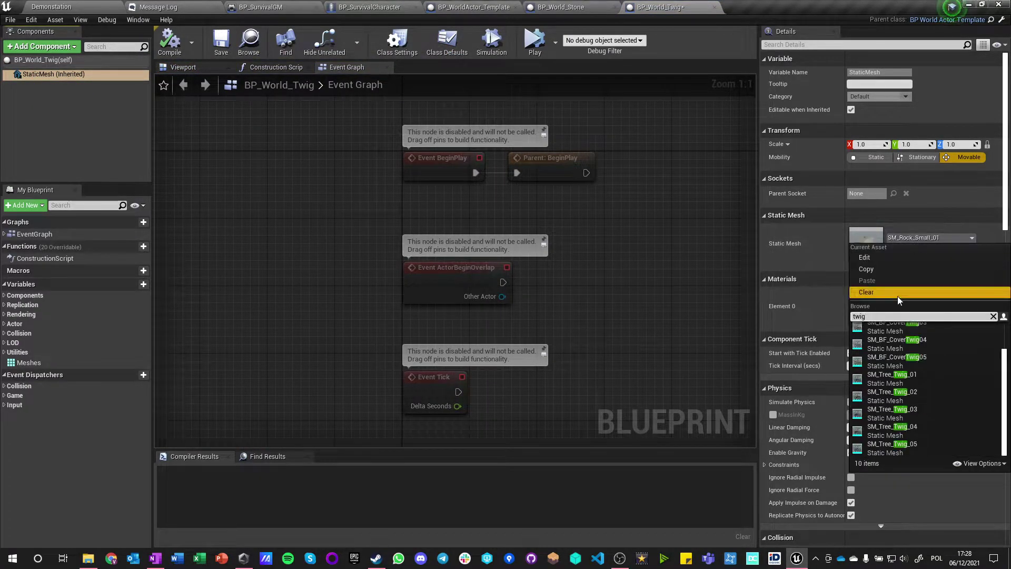
pyautogui.click(896, 380)
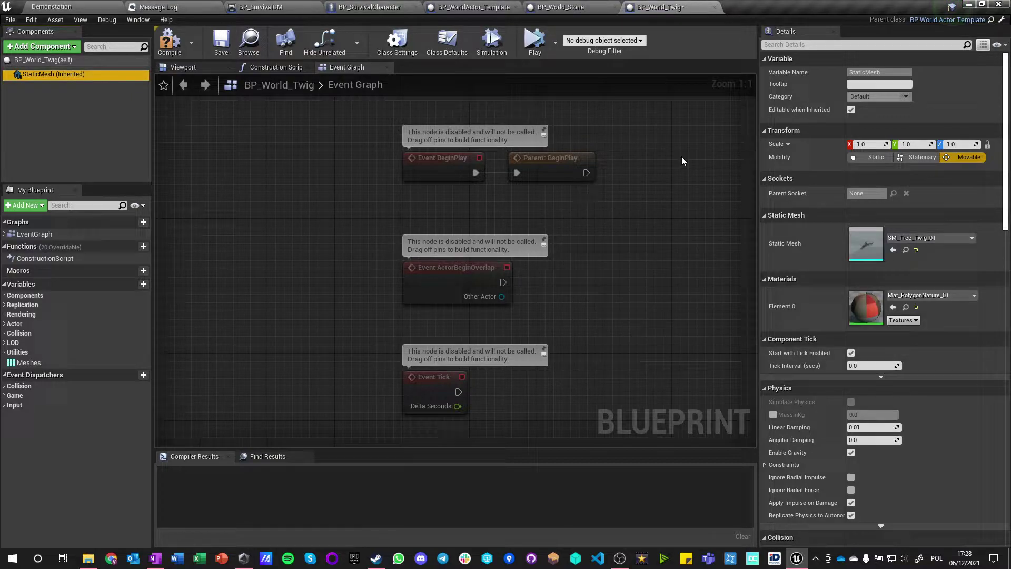
pyautogui.click(177, 43)
pyautogui.click(182, 67)
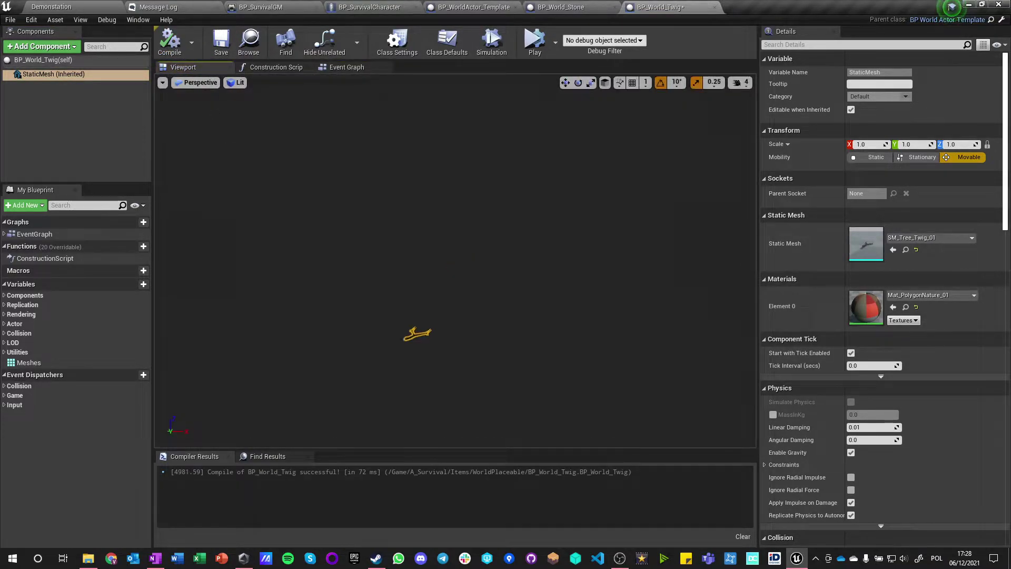
pyautogui.press('w')
pyautogui.moveTo(314, 283); pyautogui.dragTo(314, 282, button='right')
pyautogui.click(187, 86)
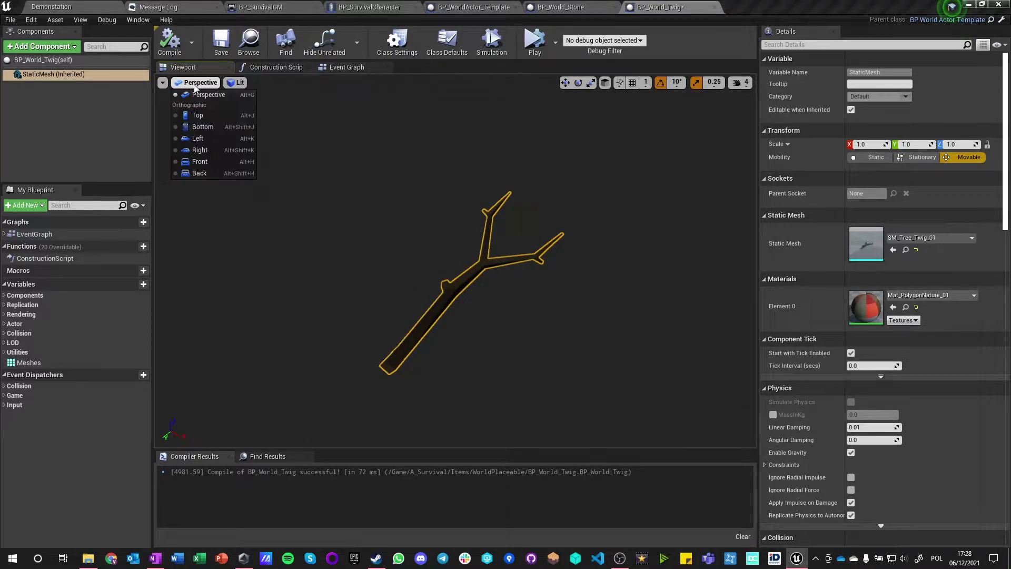
pyautogui.click(187, 84)
pyautogui.click(161, 83)
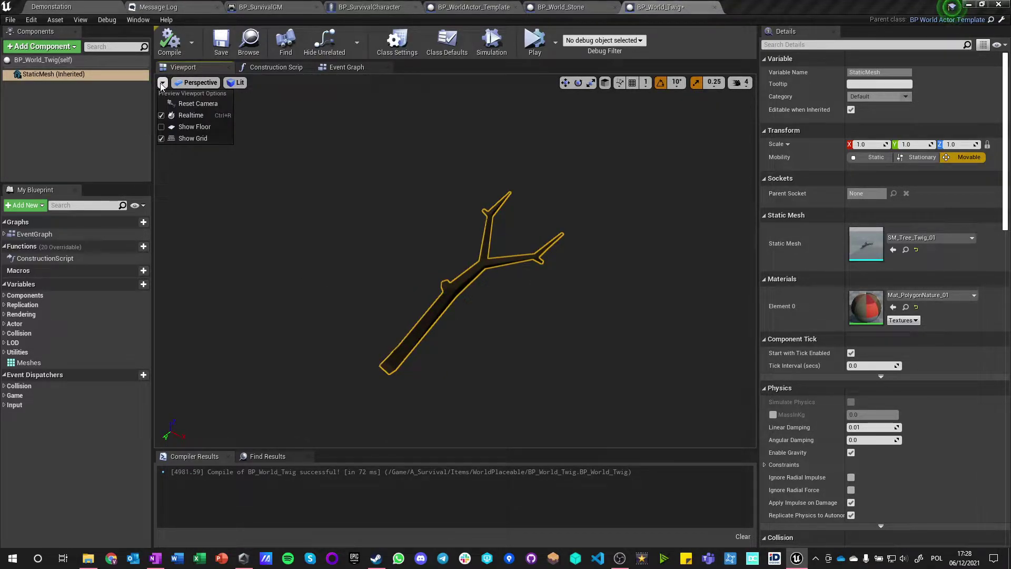
pyautogui.click(328, 251)
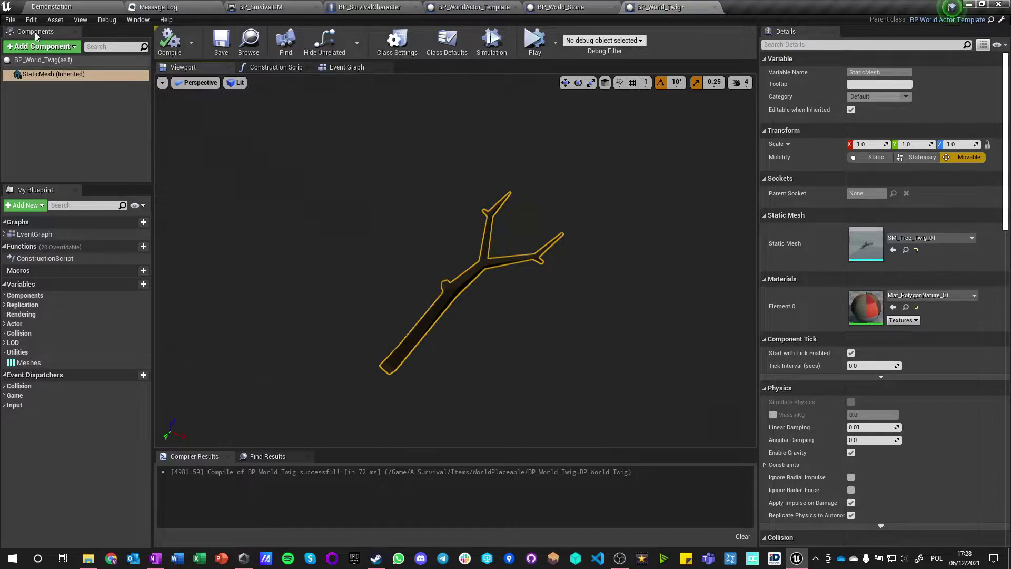
pyautogui.click(30, 19)
pyautogui.moveTo(11, 20)
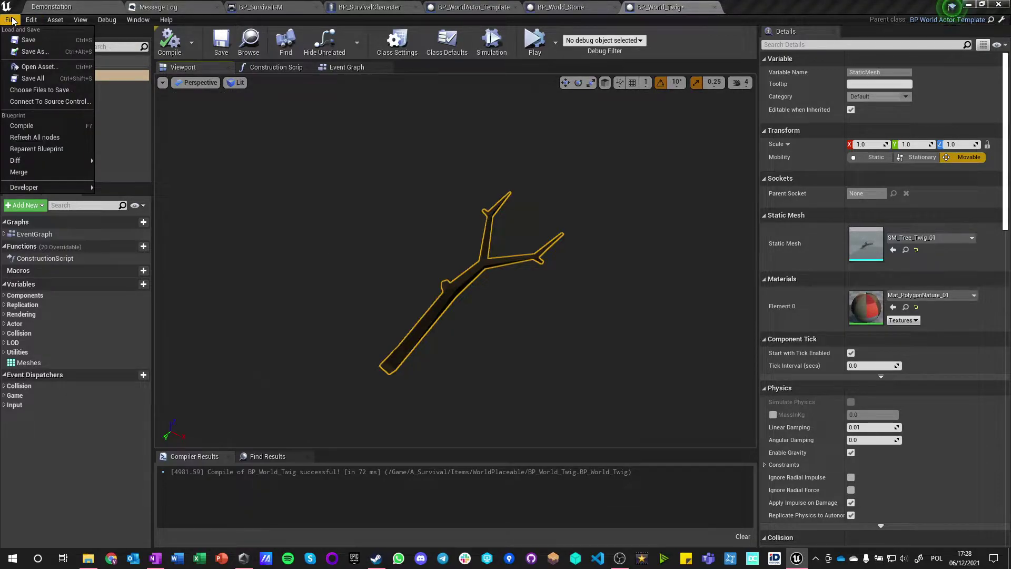
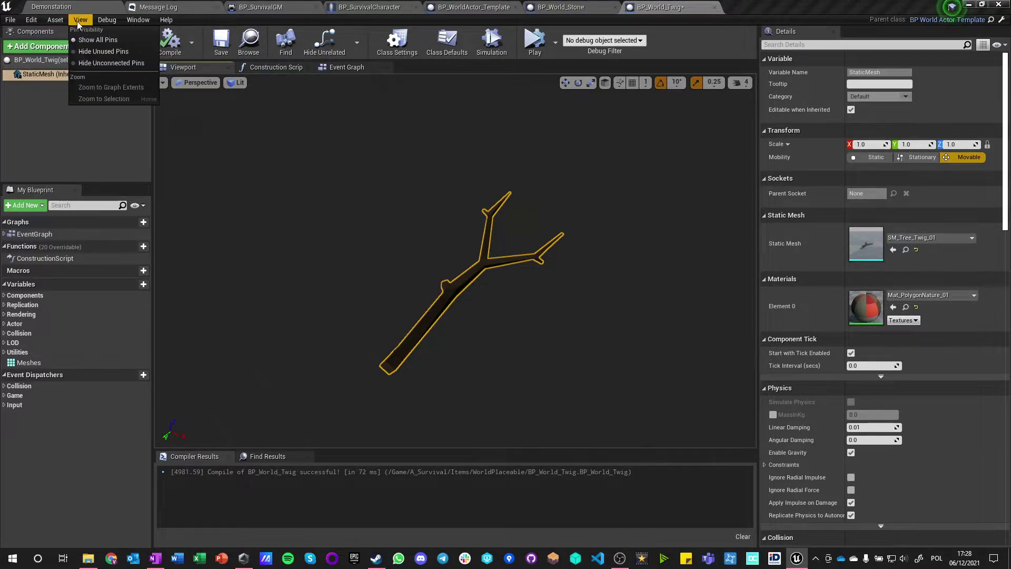
pyautogui.moveTo(107, 23)
pyautogui.moveTo(169, 22)
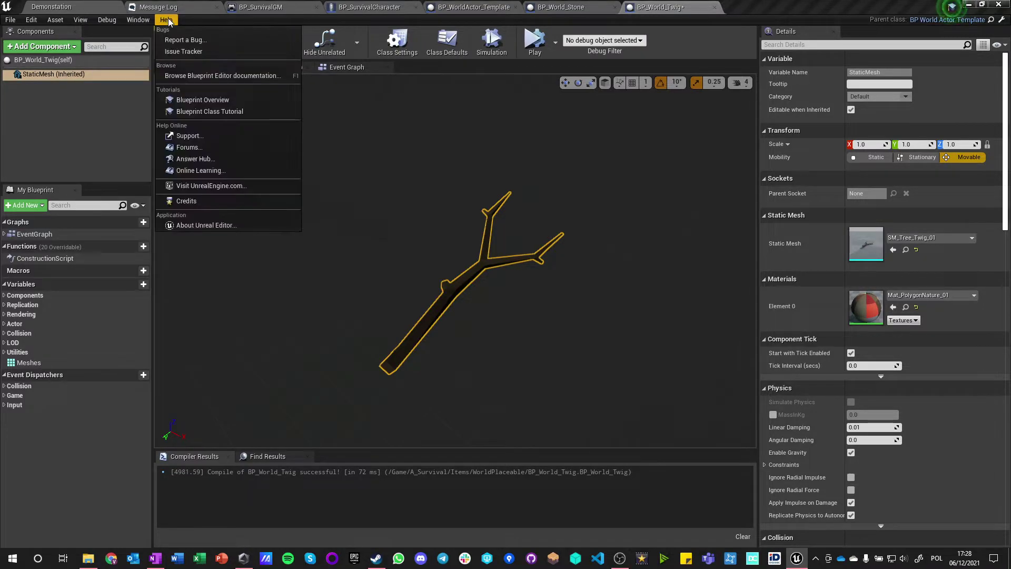
pyautogui.click(465, 288)
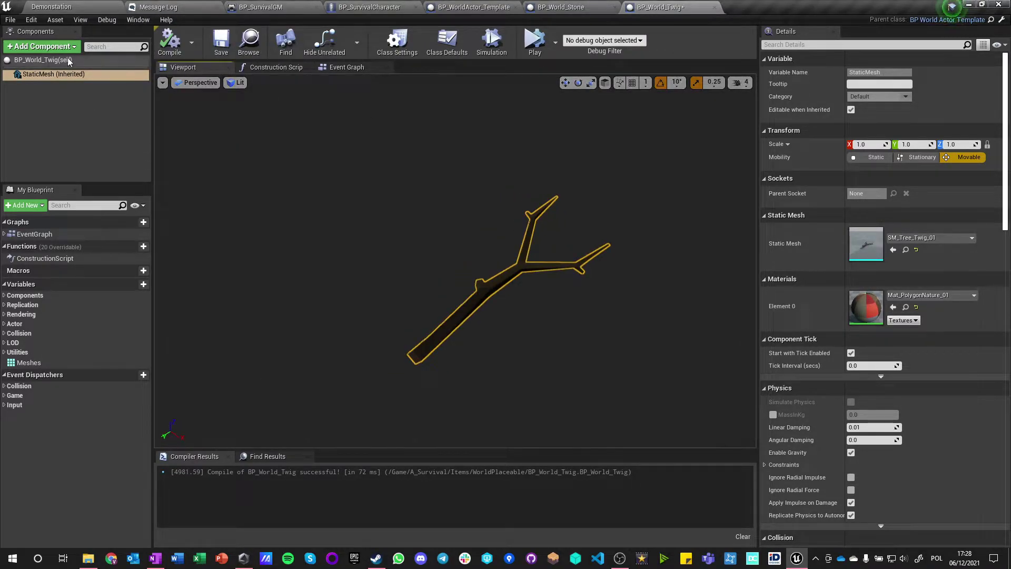
pyautogui.click(70, 8)
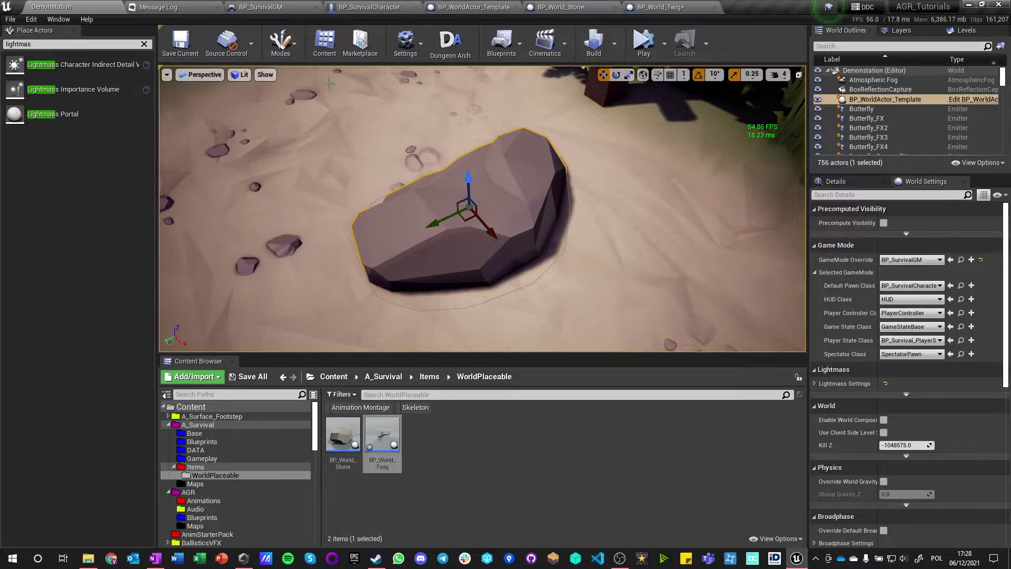
pyautogui.click(662, 9)
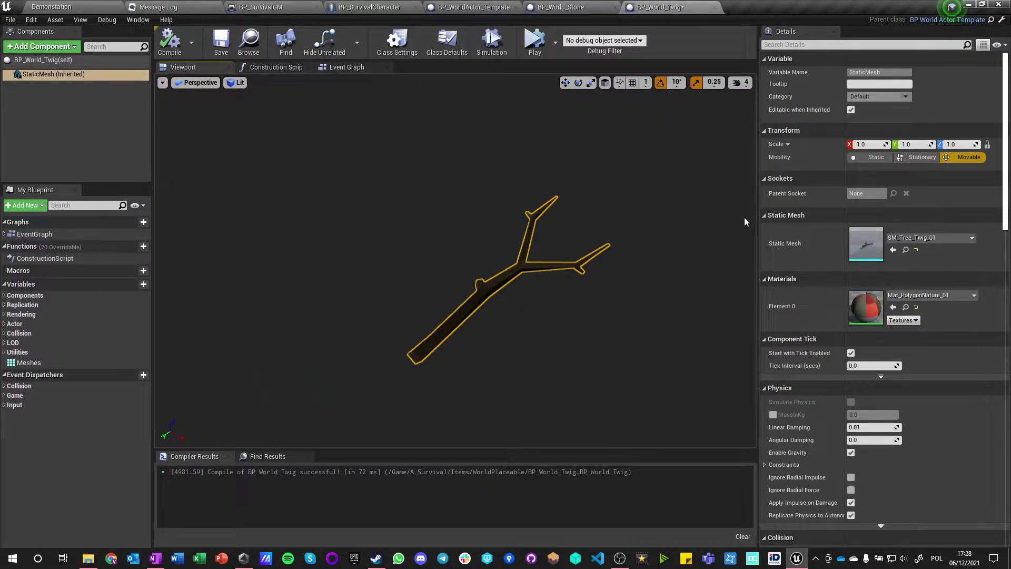
# Set the first two elements of BP_World_Twig's Meshes array to SM_Tree_Twig_01 and SM_Tree_Twig_02
pyautogui.click(28, 362)
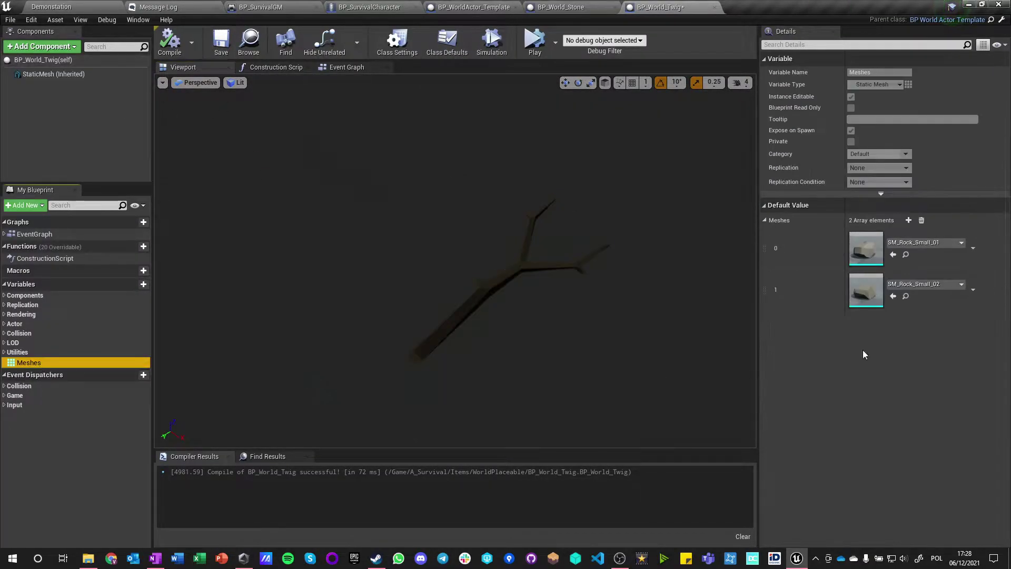
pyautogui.click(913, 242)
pyautogui.write('twig')
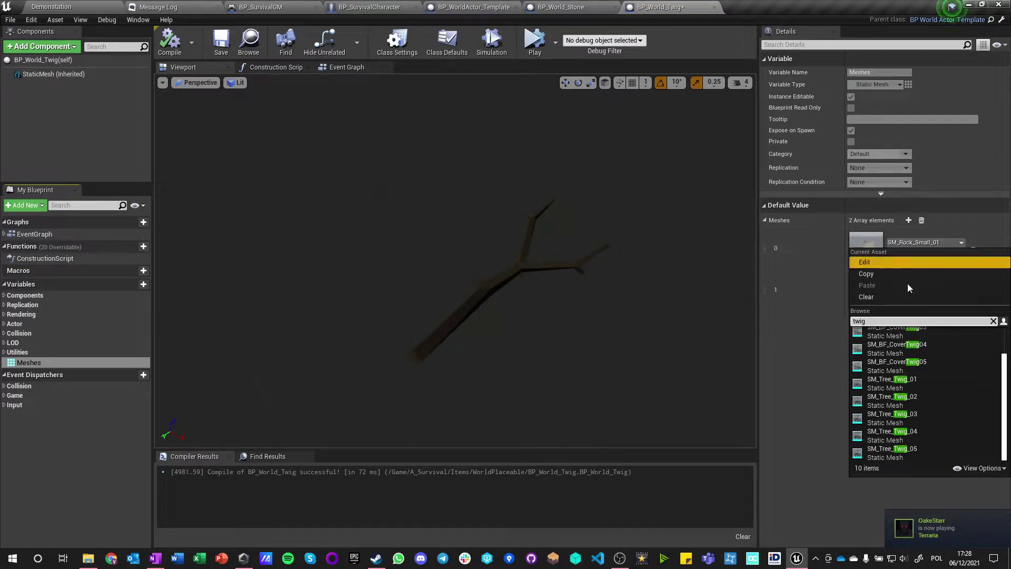
pyautogui.click(912, 382)
pyautogui.click(910, 284)
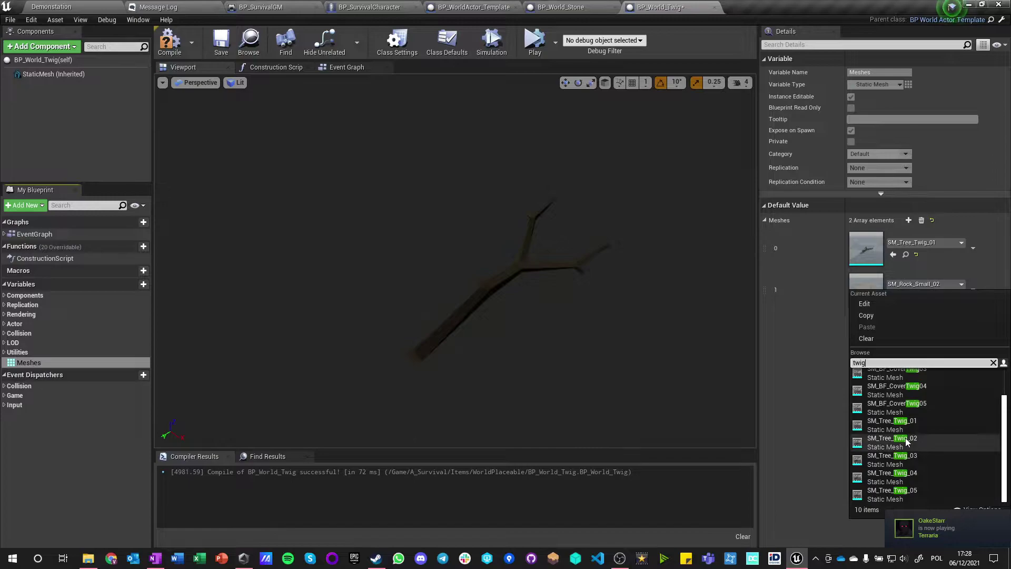
pyautogui.click(895, 443)
# Add two more elements to the Meshes array and assign SM_Tree_Twig_03 and SM_Tree_Twig_04 to them
pyautogui.click(908, 221)
pyautogui.click(908, 221)
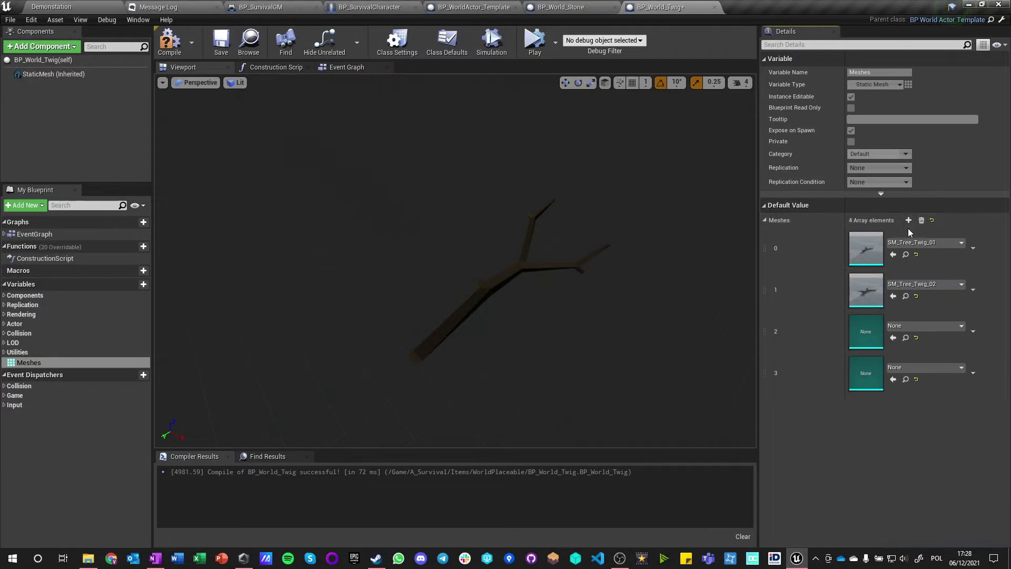
pyautogui.click(905, 326)
pyautogui.write('twig')
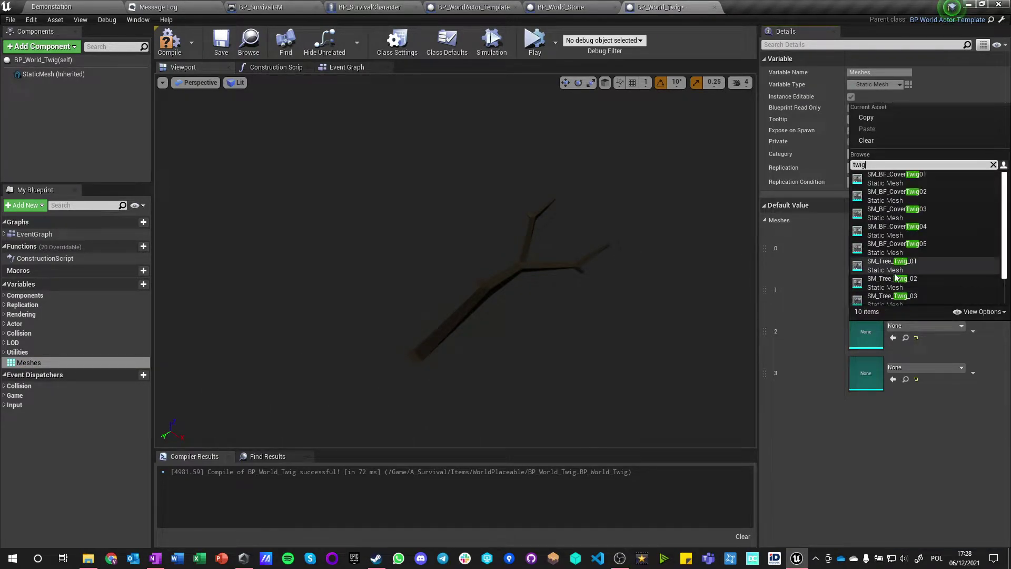
pyautogui.click(895, 295)
pyautogui.click(907, 367)
pyautogui.write('twig')
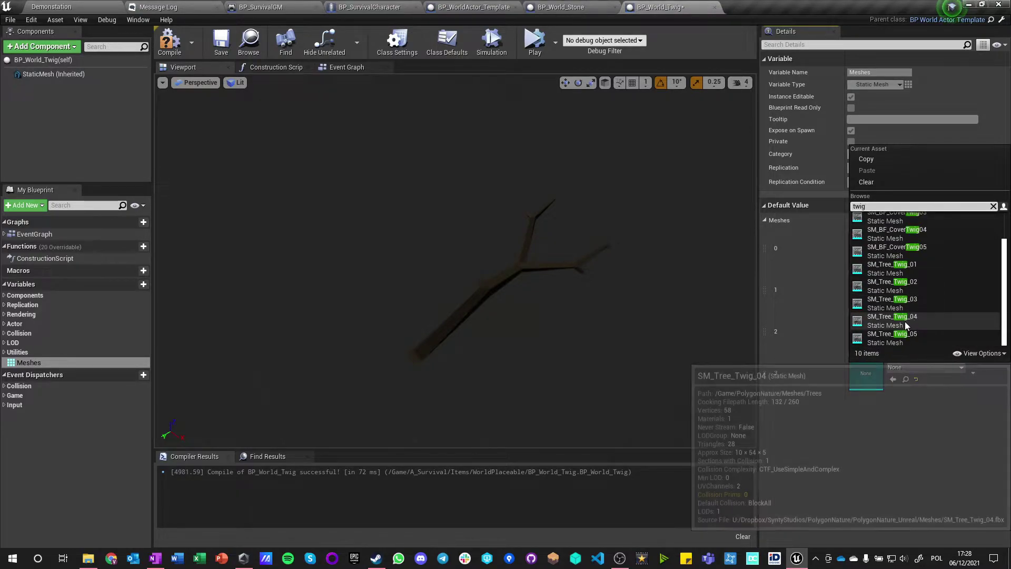
pyautogui.click(899, 314)
# Add a fifth element to the Meshes array and assign SM_Tree_Twig_05 to it
pyautogui.click(908, 220)
pyautogui.click(917, 408)
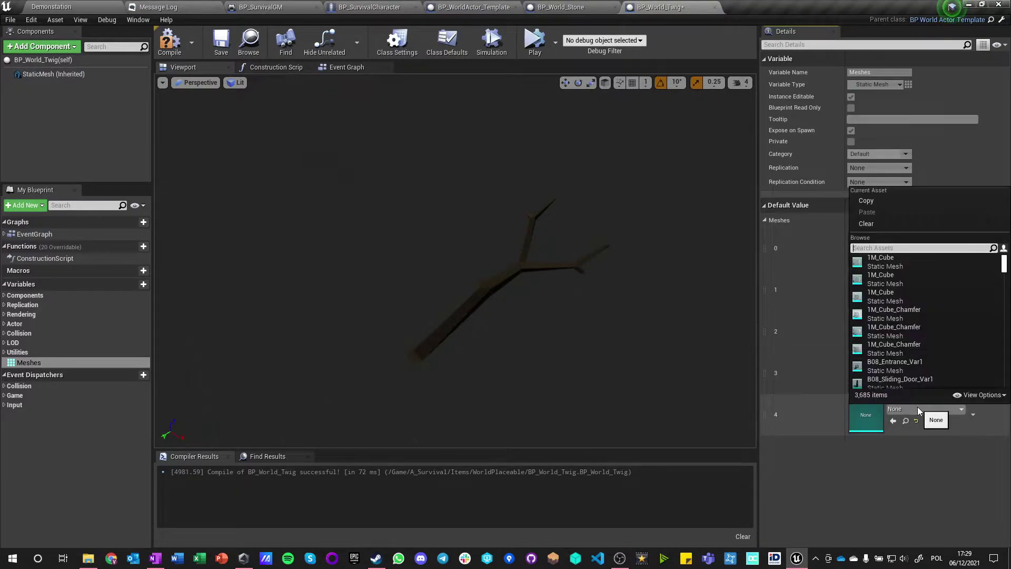
pyautogui.write('twig')
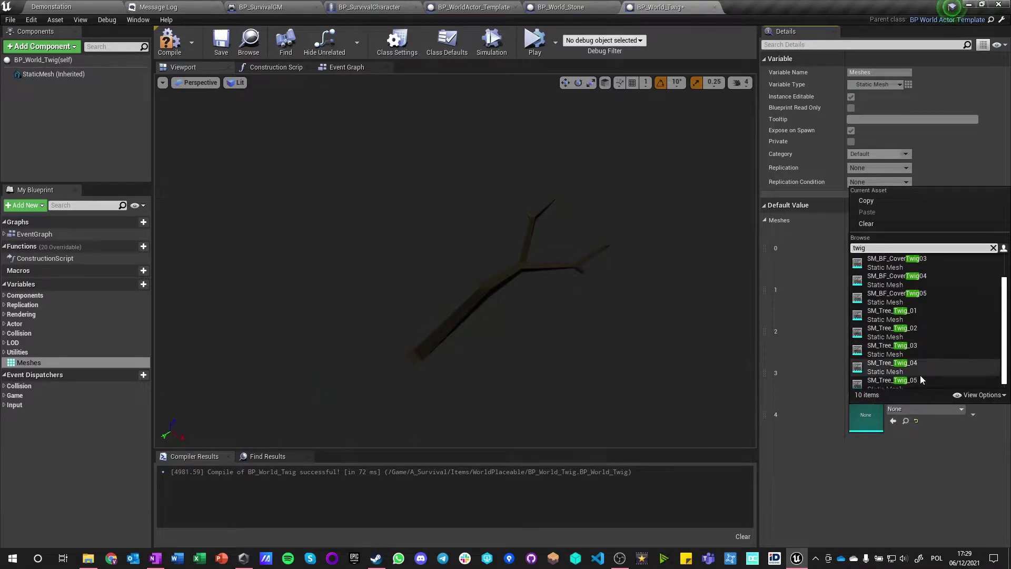
pyautogui.scroll(-2, 920, 375)
pyautogui.click(919, 377)
pyautogui.click(909, 220)
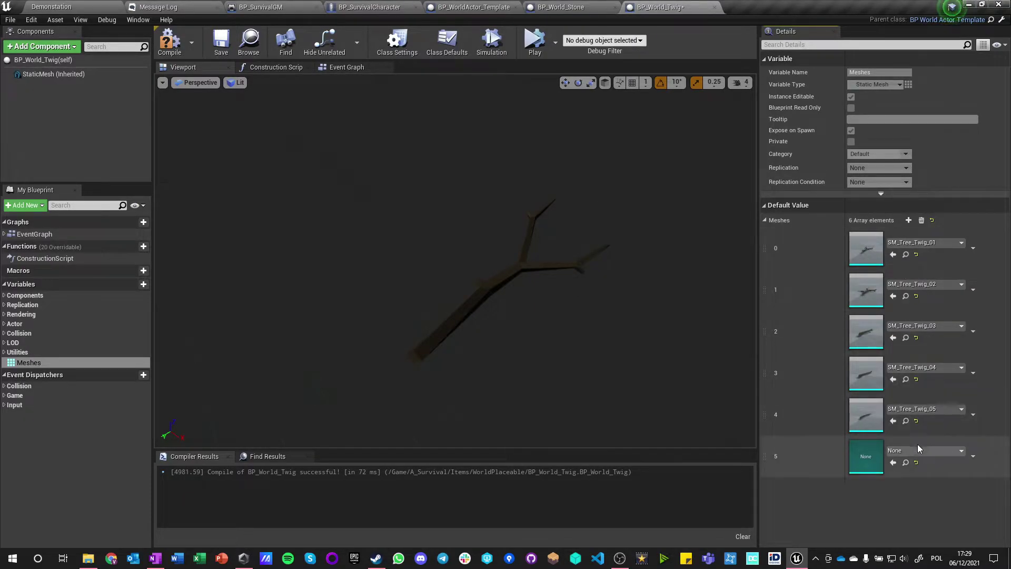
pyautogui.click(918, 450)
pyautogui.write('twig')
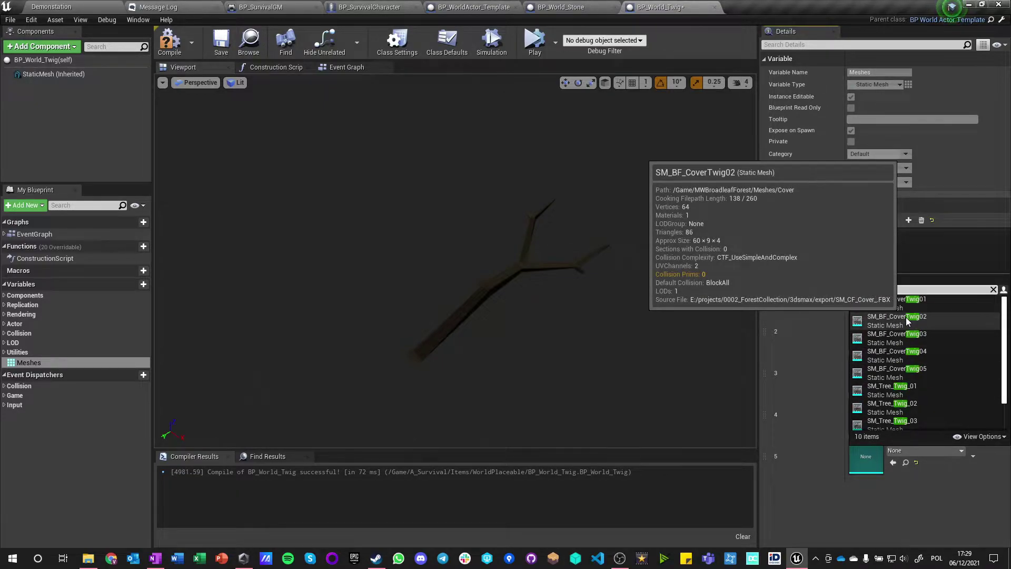
pyautogui.click(899, 509)
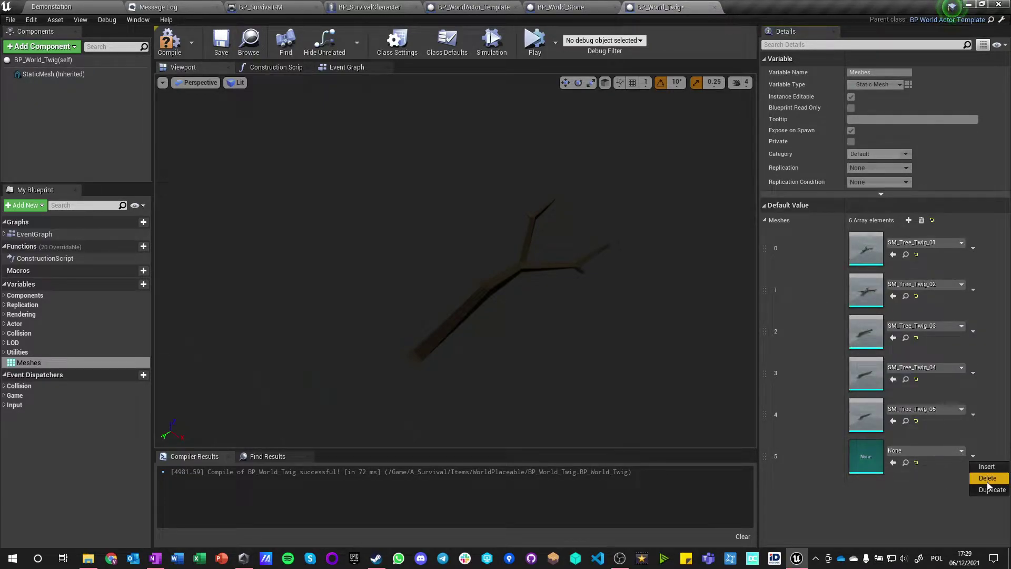
pyautogui.click(986, 478)
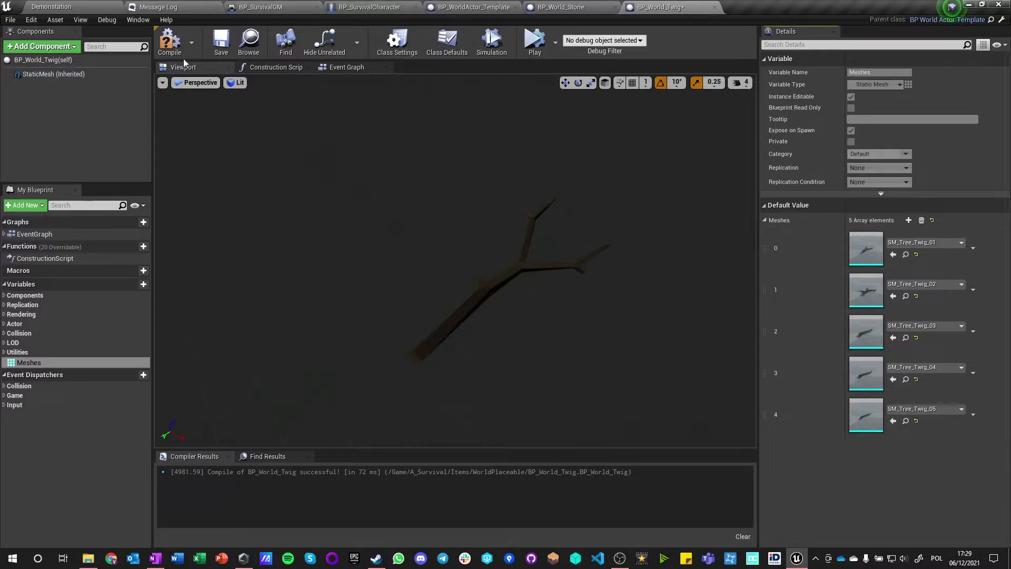
# Compile BP_World_Twig and review the physics, collision and rendering settings of its inherited StaticMesh component
pyautogui.click(53, 74)
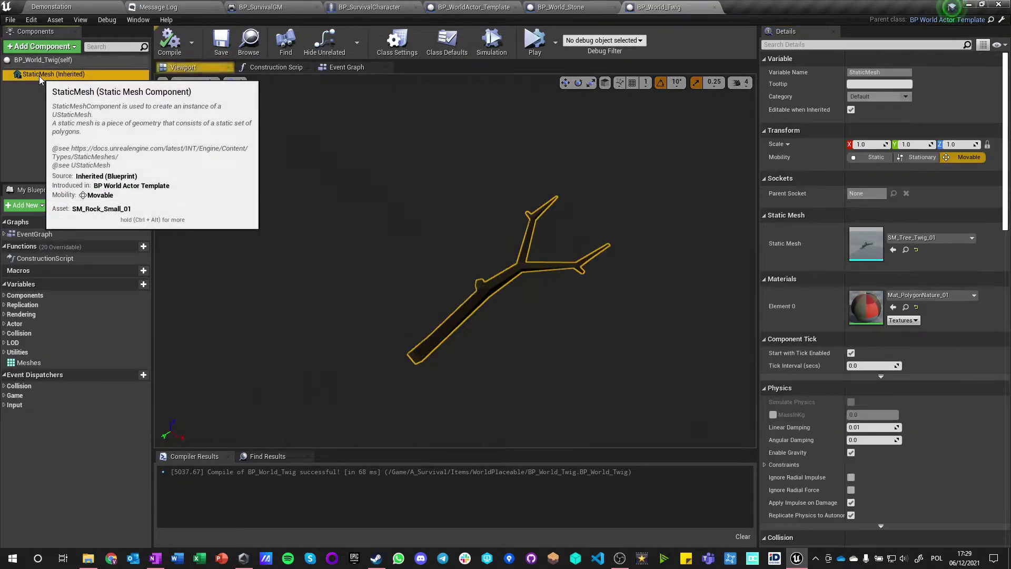
pyautogui.scroll(-5, 942, 390)
pyautogui.scroll(-4, 930, 425)
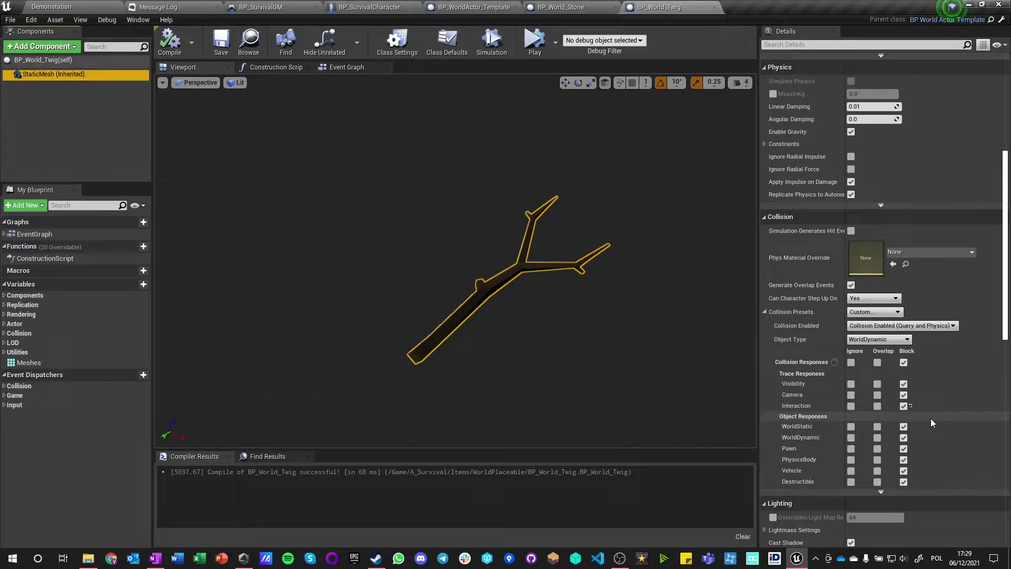
pyautogui.scroll(-4, 931, 419)
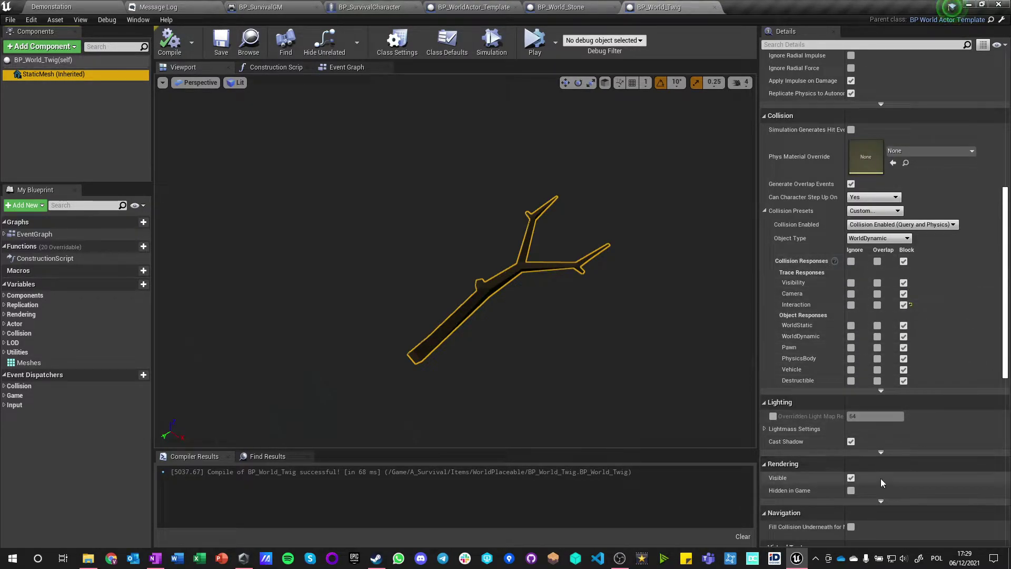
pyautogui.scroll(-4, 880, 478)
pyautogui.scroll(12, 880, 475)
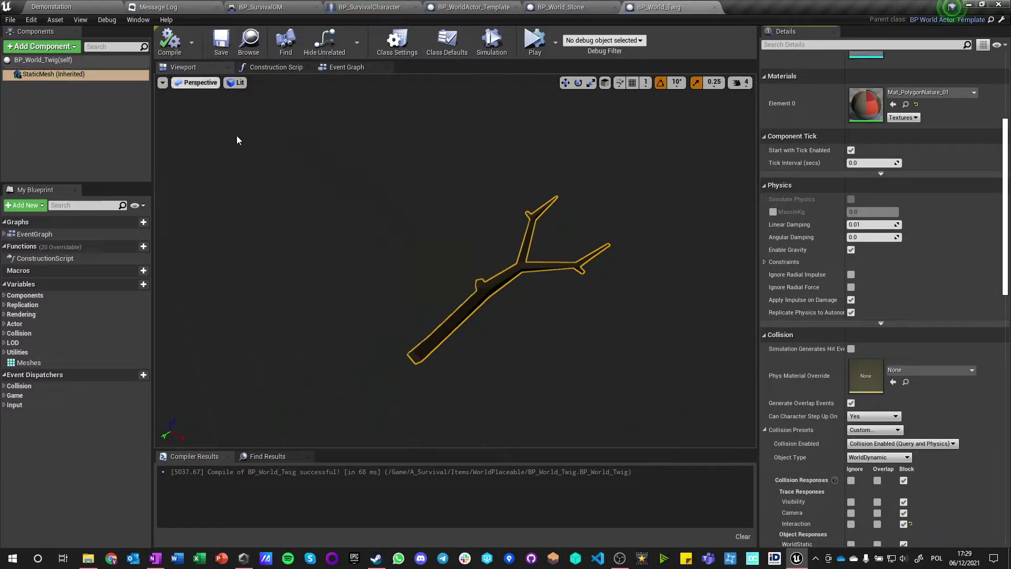
# Close the BP_World_Twig and BP_World_Stone blueprint editors and return to the Demonstation level
pyautogui.click(593, 6)
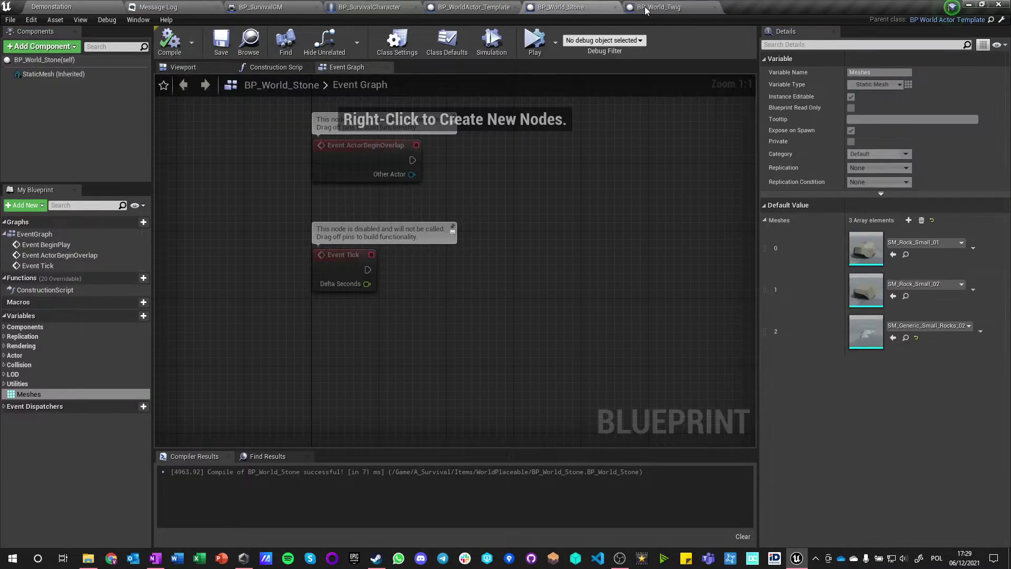
pyautogui.click(615, 8)
pyautogui.click(79, 6)
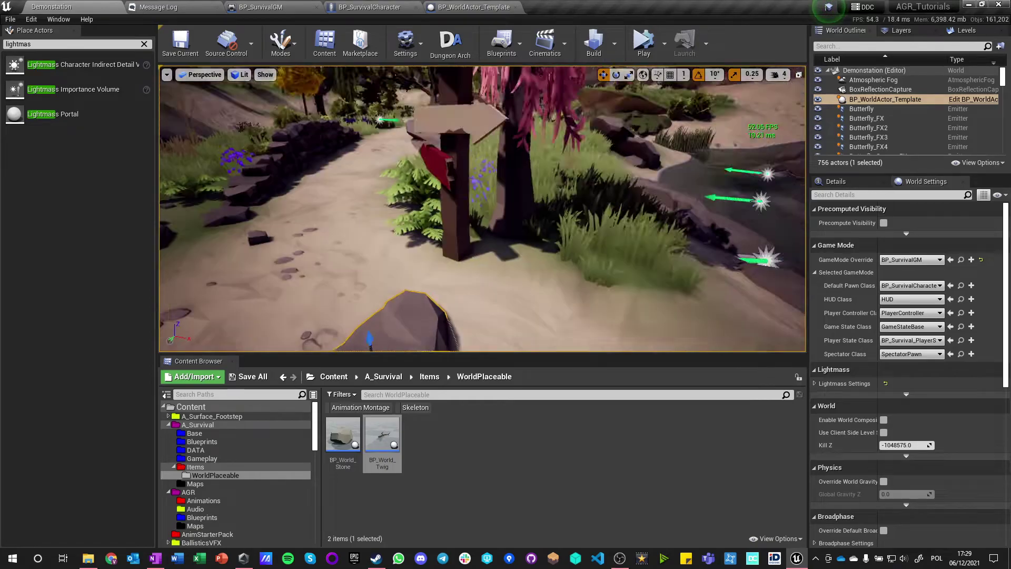
# Delete the placed BP_WorldActor_Template rock and place three BP_World_Stone actors near the signpost and the bridge
pyautogui.moveTo(447, 233); pyautogui.dragTo(447, 233, button='right')
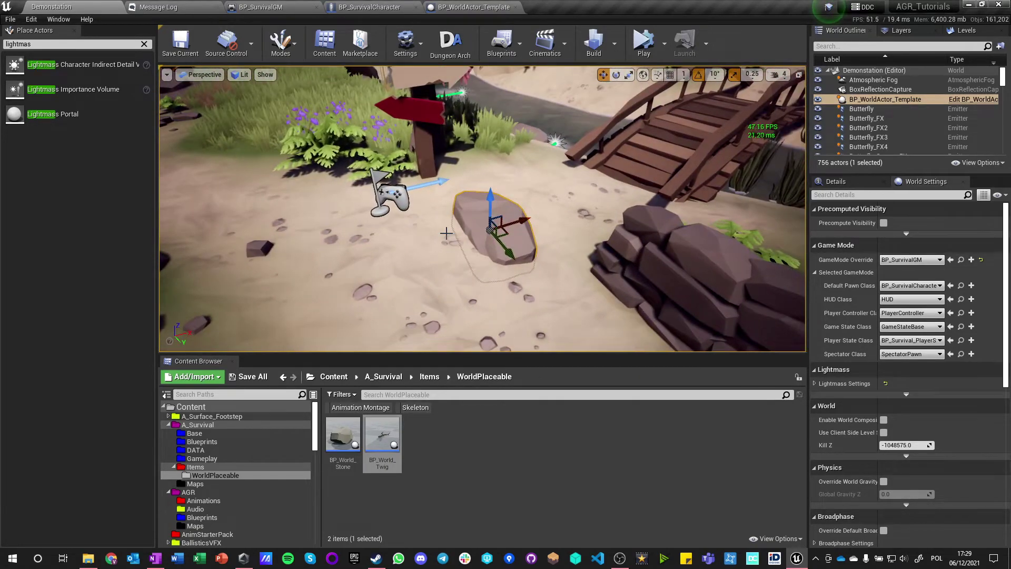
pyautogui.press('Delete')
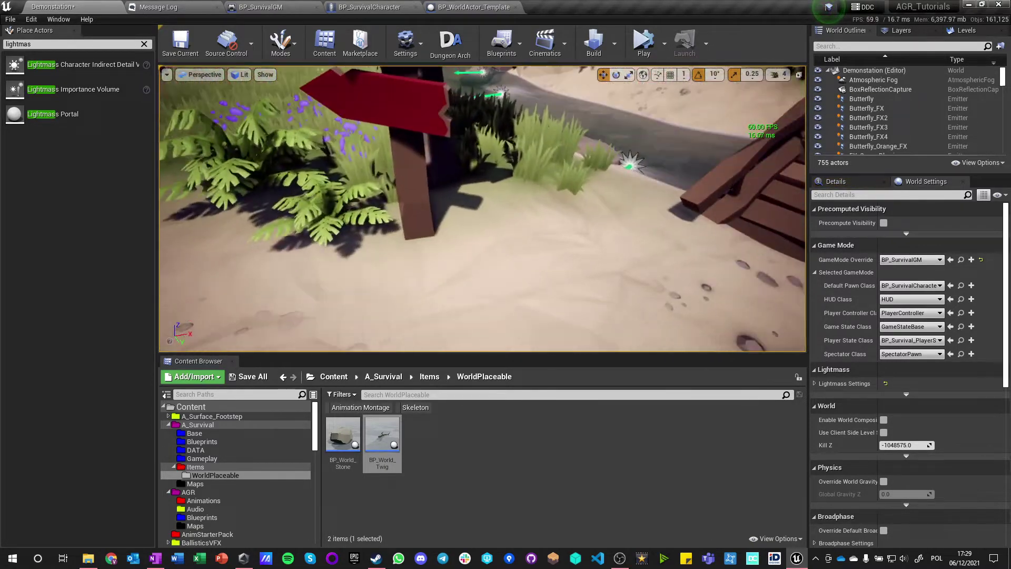
pyautogui.moveTo(343, 434); pyautogui.dragTo(402, 222)
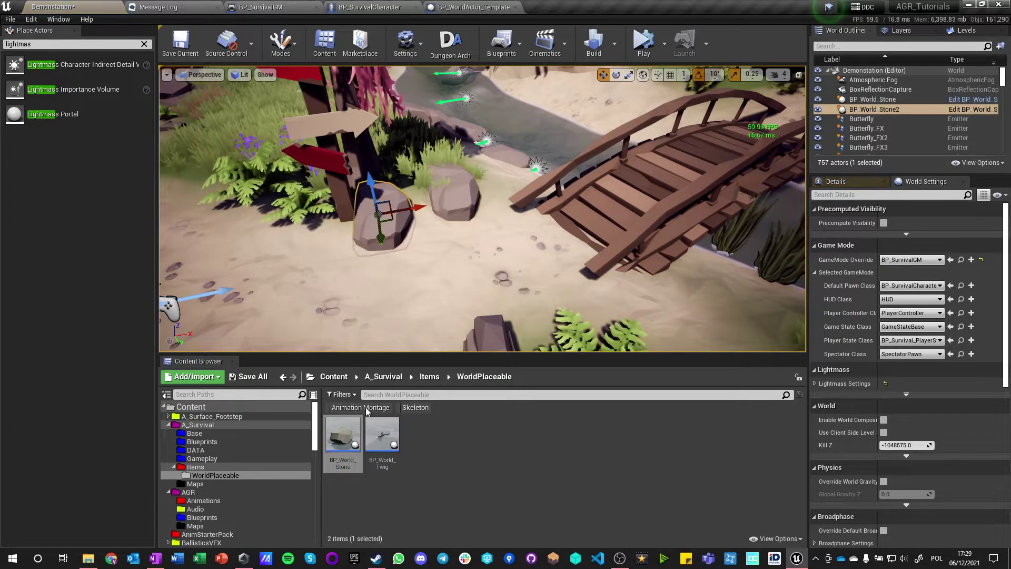
pyautogui.moveTo(343, 434); pyautogui.dragTo(643, 305)
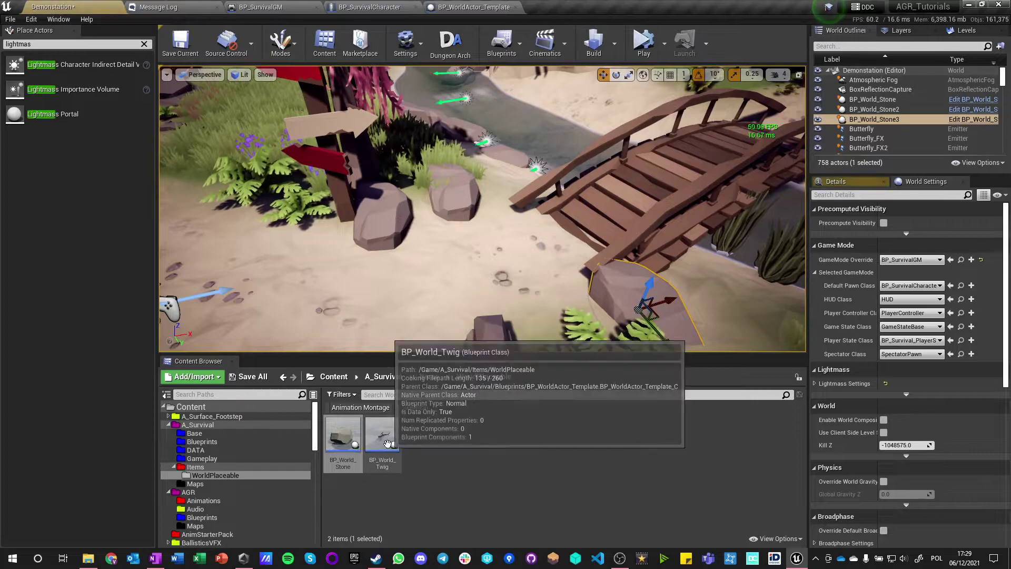
# Place five BP_World_Twig actors around the grass patch beside the path and raise all five together slightly
pyautogui.moveTo(382, 434); pyautogui.dragTo(196, 191)
pyautogui.press('f')
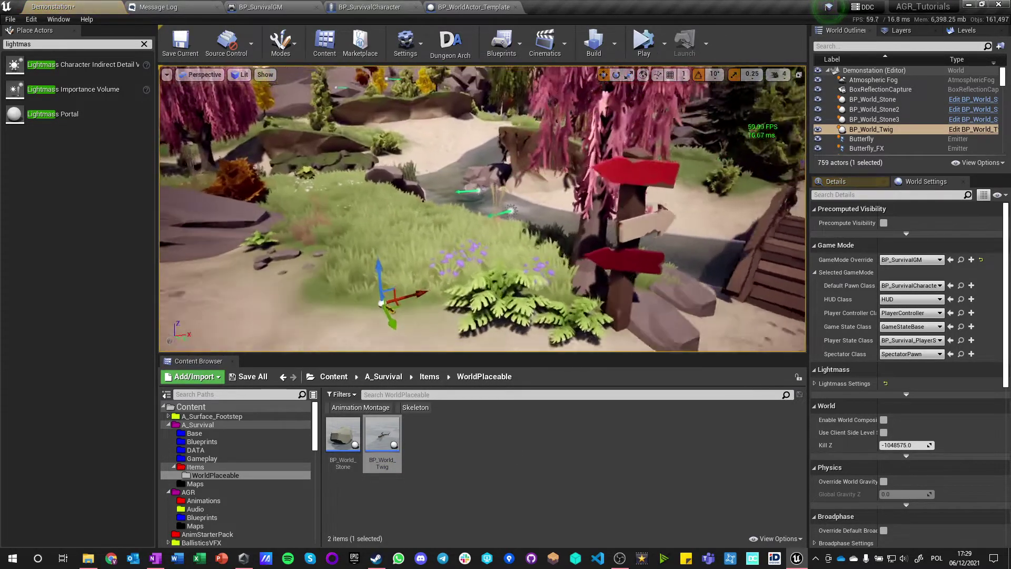
pyautogui.moveTo(385, 435); pyautogui.dragTo(439, 243)
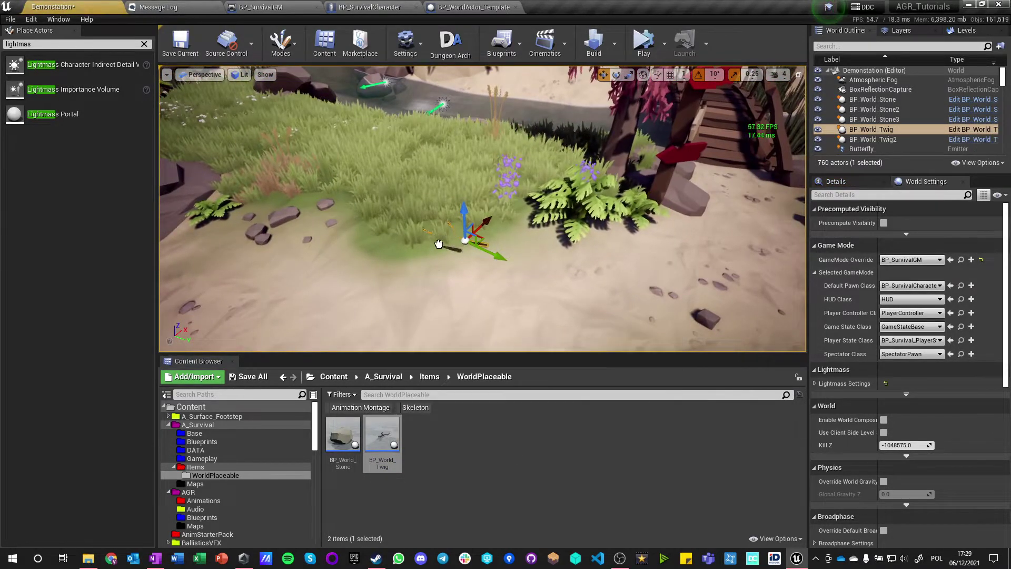
pyautogui.moveTo(402, 211); pyautogui.dragTo(402, 211)
pyautogui.moveTo(497, 227); pyautogui.dragTo(497, 228)
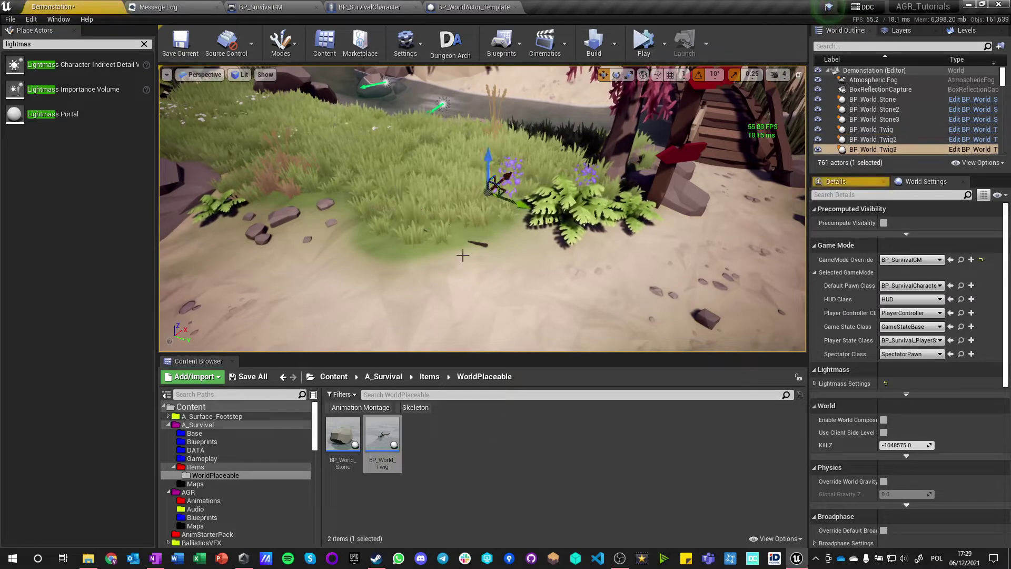
pyautogui.moveTo(447, 182); pyautogui.dragTo(442, 180)
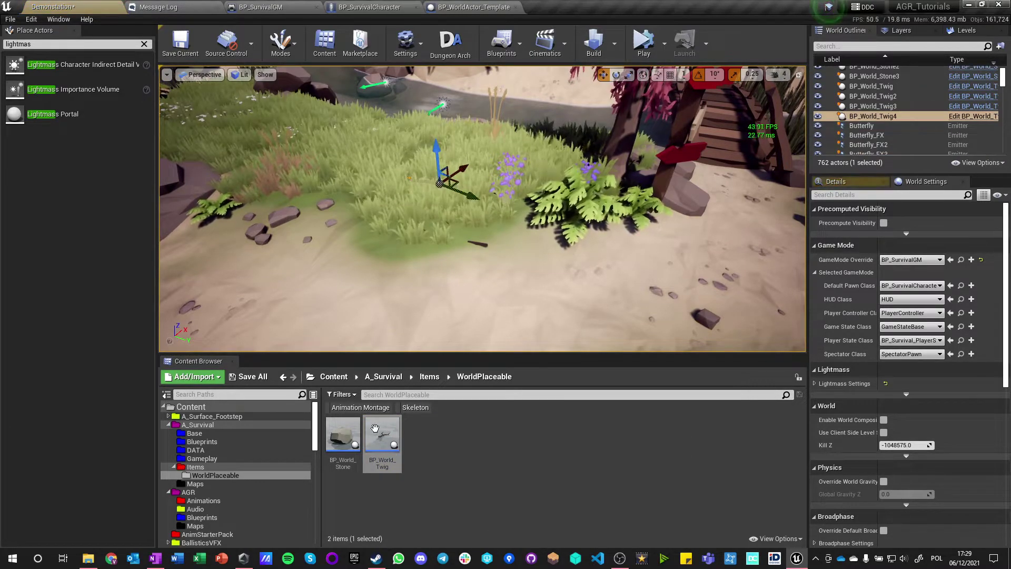
pyautogui.moveTo(363, 202); pyautogui.dragTo(363, 207)
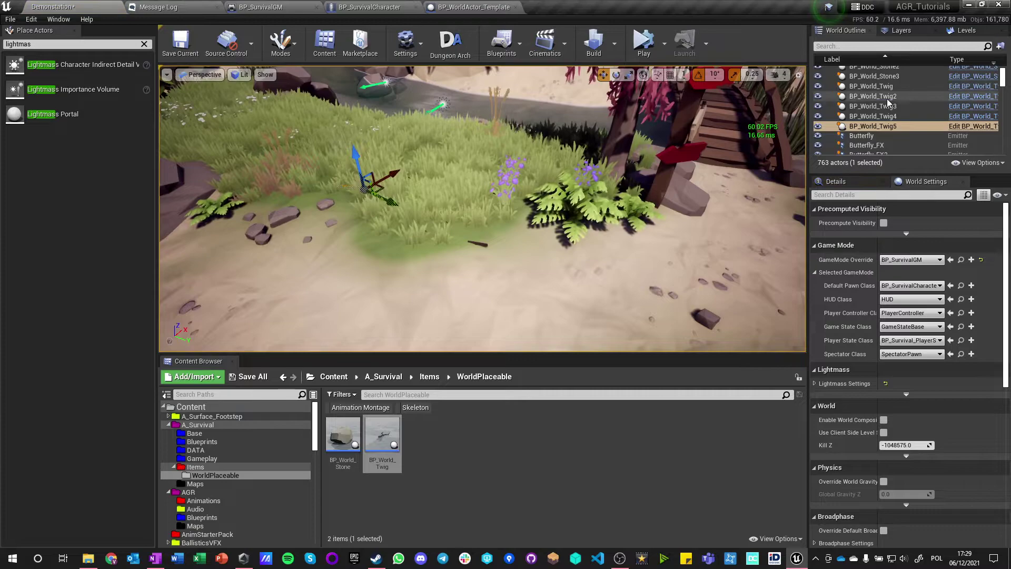
pyautogui.keyDown('shift'); pyautogui.click(878, 86); pyautogui.keyUp('shift')
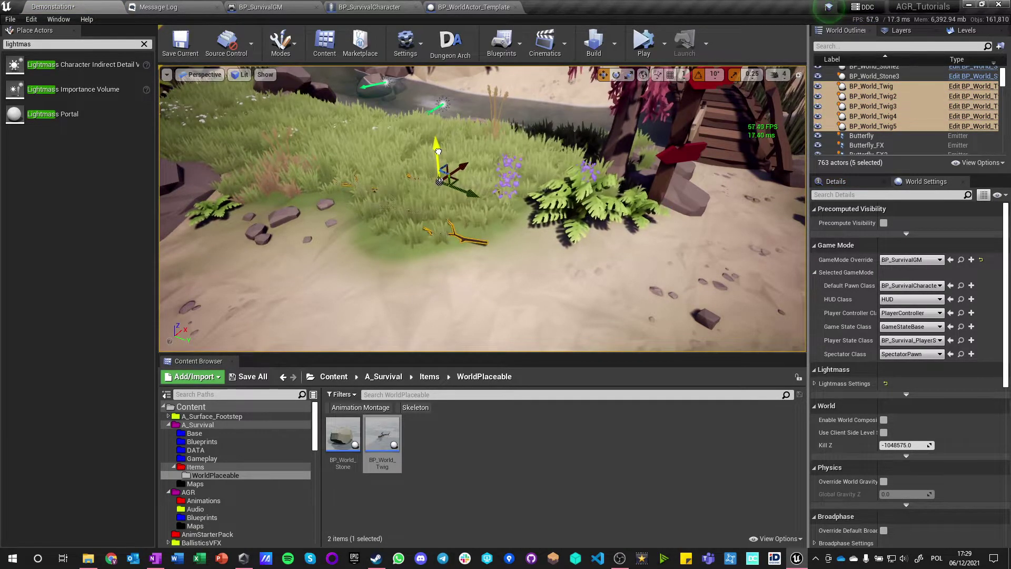
# Select all three BP_World_Stone actors, raise them slightly above the ground and save the Demonstation level
pyautogui.moveTo(605, 200); pyautogui.dragTo(756, 221, button='right')
pyautogui.moveTo(556, 208); pyautogui.dragTo(566, 208, button='right')
pyautogui.click(438, 223)
pyautogui.keyDown('shift'); pyautogui.click(518, 206); pyautogui.keyUp('shift')
pyautogui.hotkey('shift', 'e')
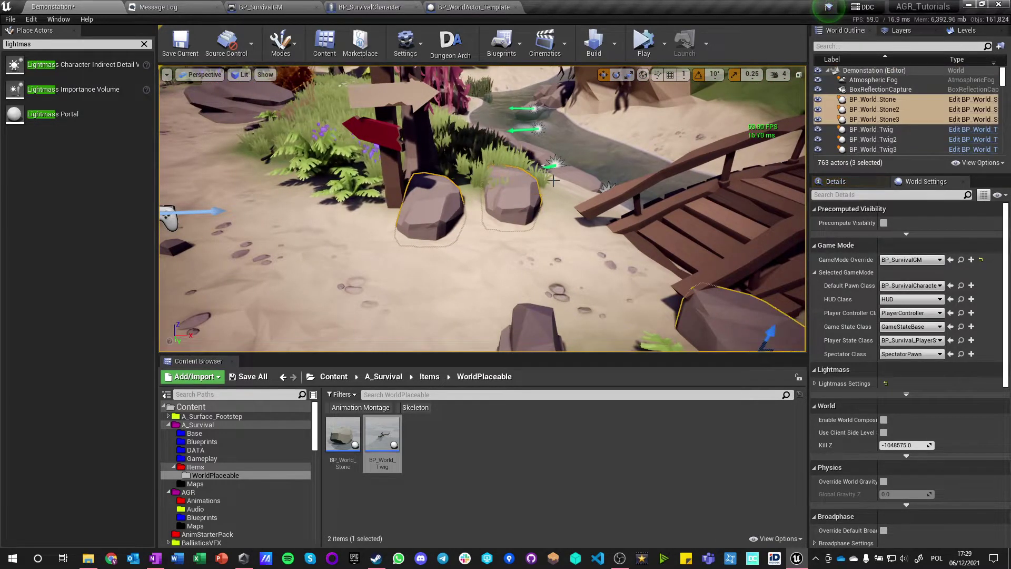
pyautogui.moveTo(773, 329); pyautogui.dragTo(774, 322)
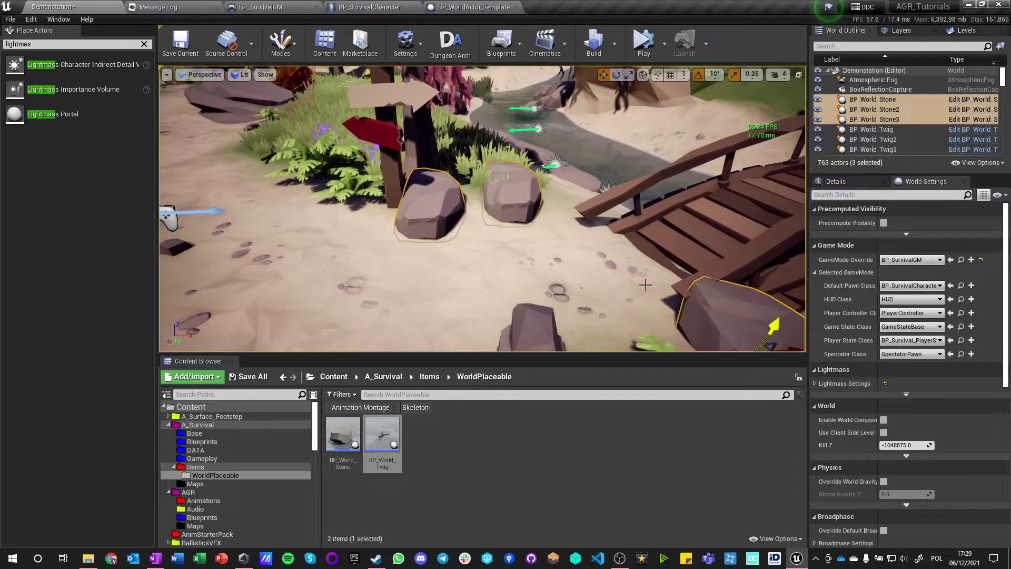
pyautogui.hotkey('ctrl', 's')
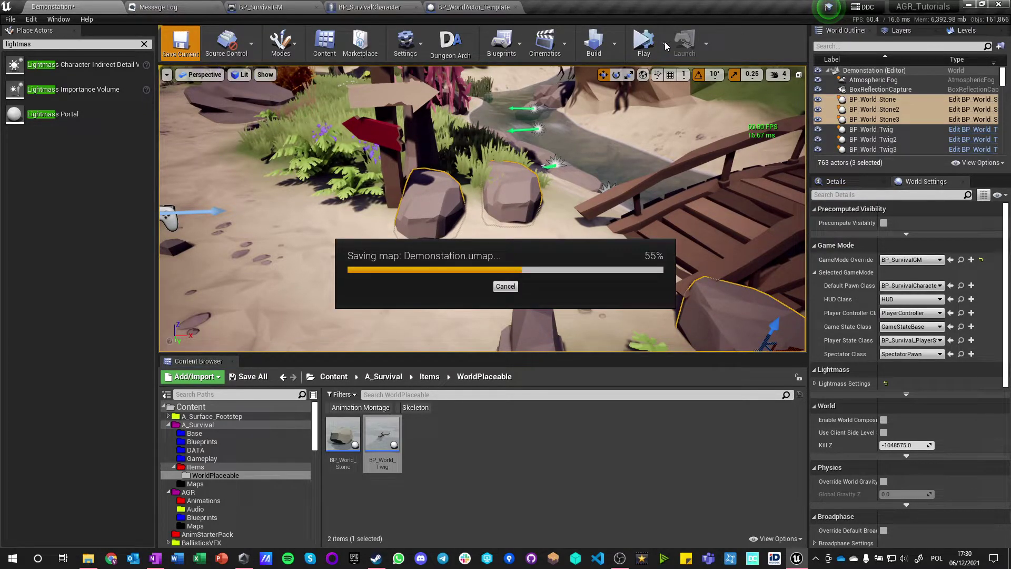
# Play the level in the selected viewport and walk the character past the stones and twigs to check the interaction traces
pyautogui.click(665, 44)
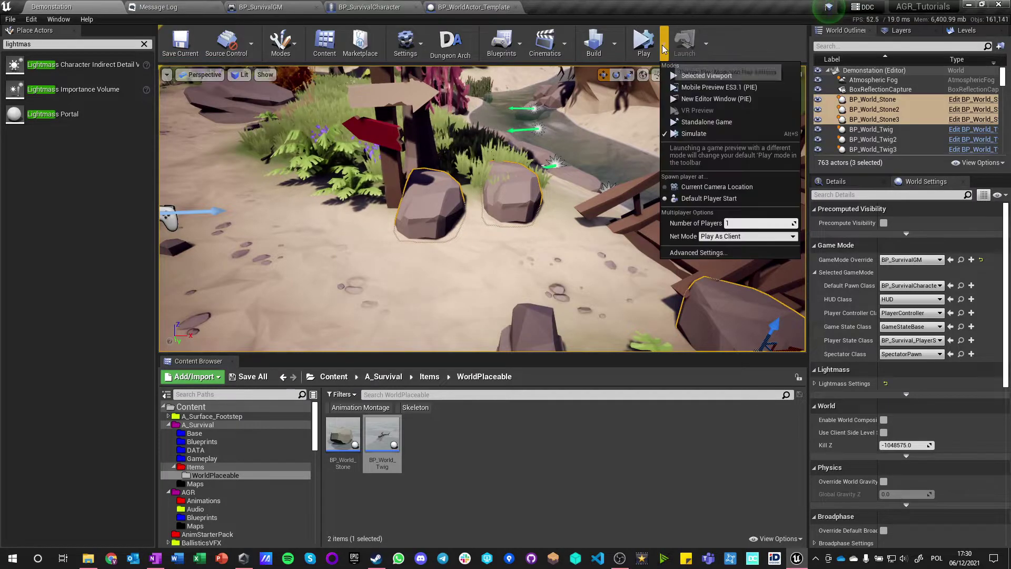
pyautogui.click(690, 76)
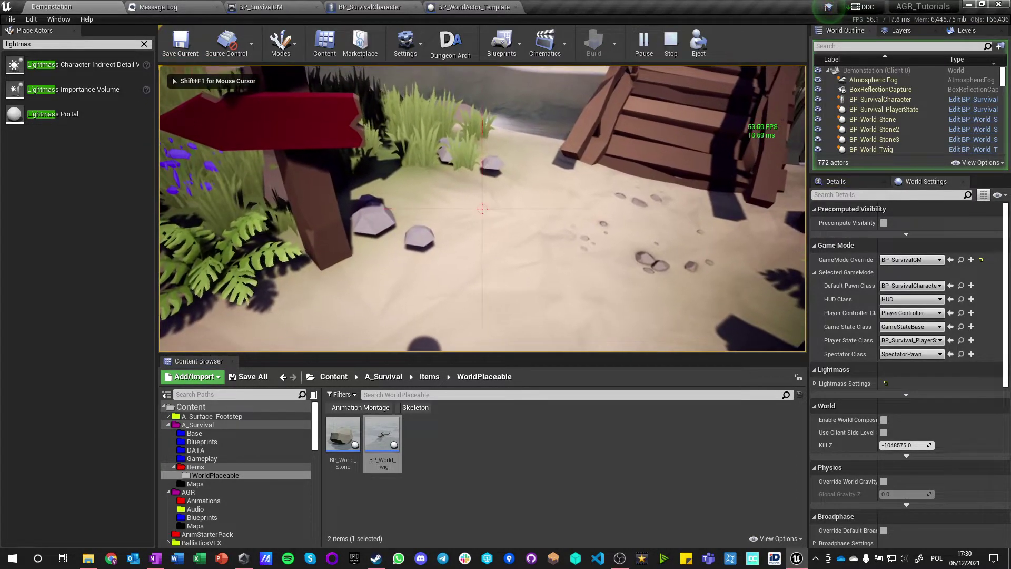
pyautogui.press('w')
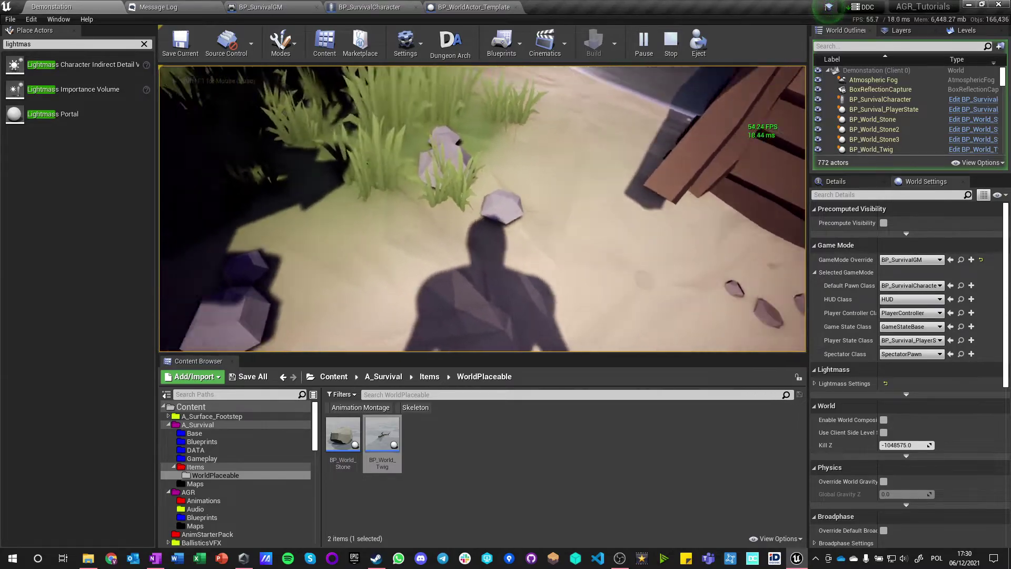
pyautogui.press('w')
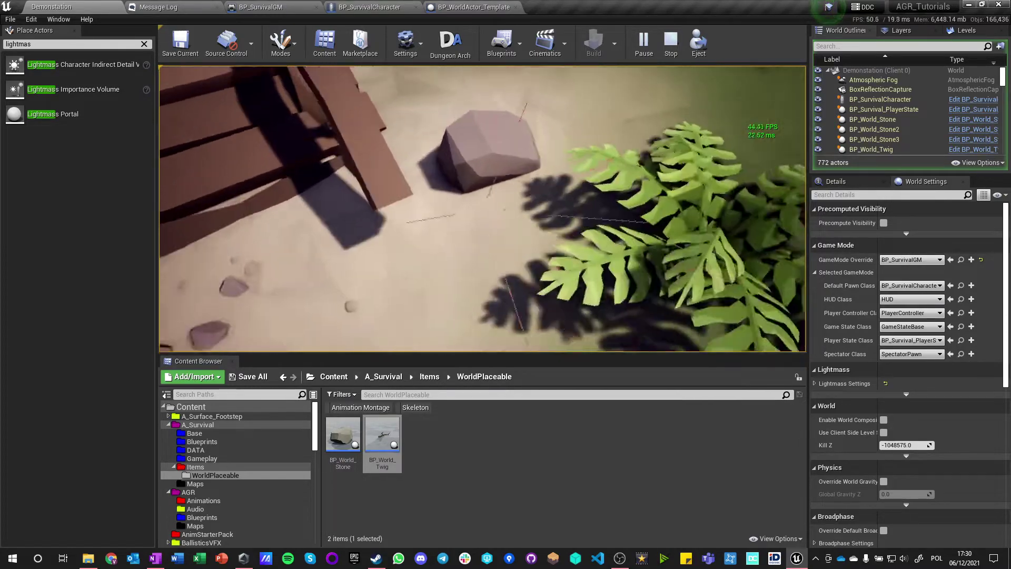
pyautogui.press('w')
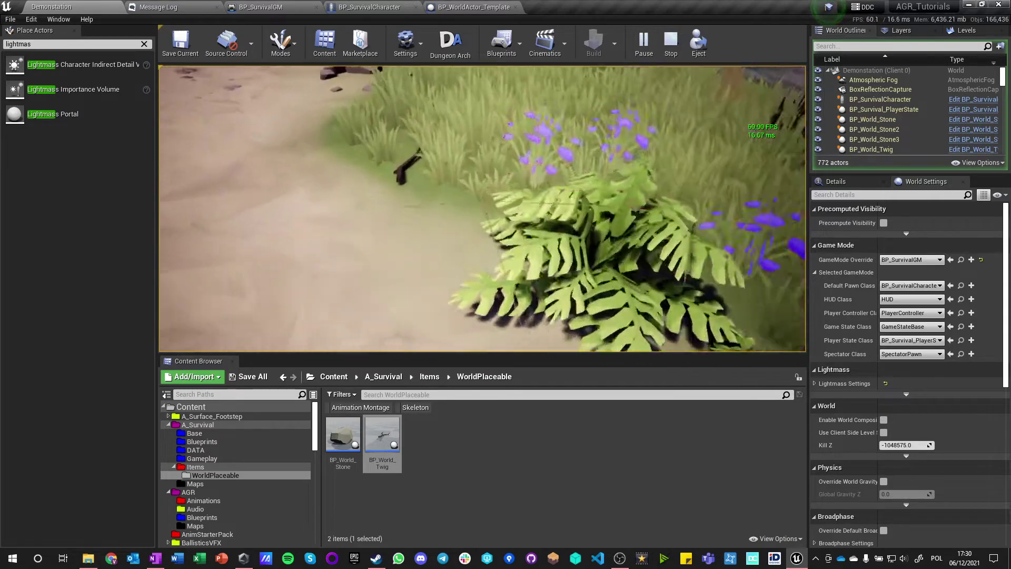
pyautogui.press('w')
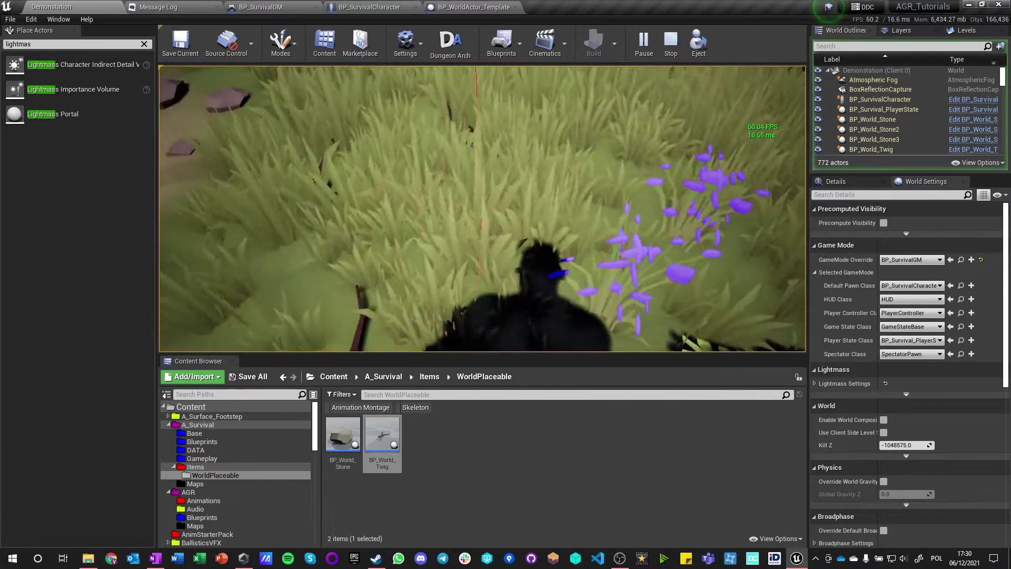
pyautogui.press('w')
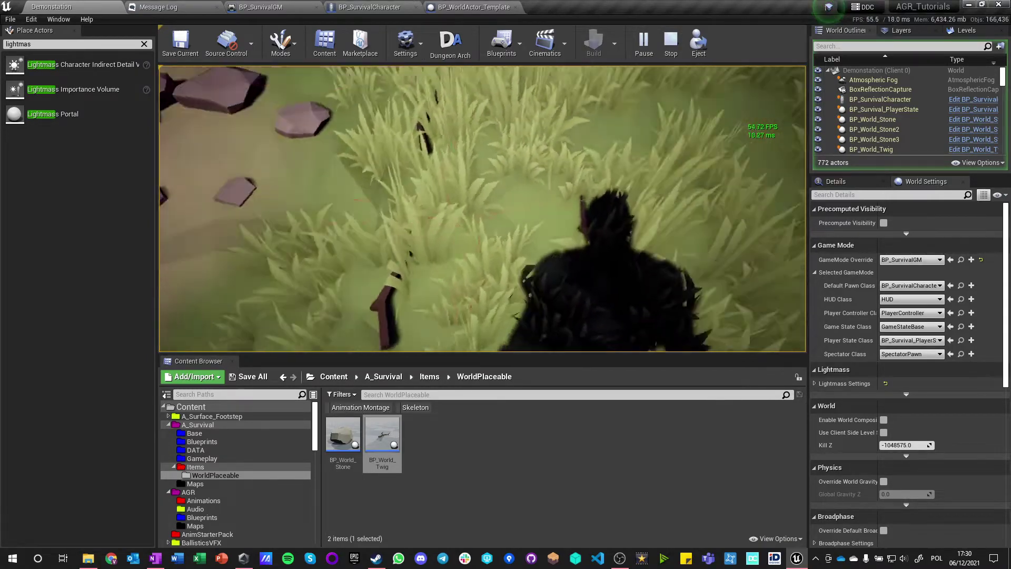
pyautogui.press('w')
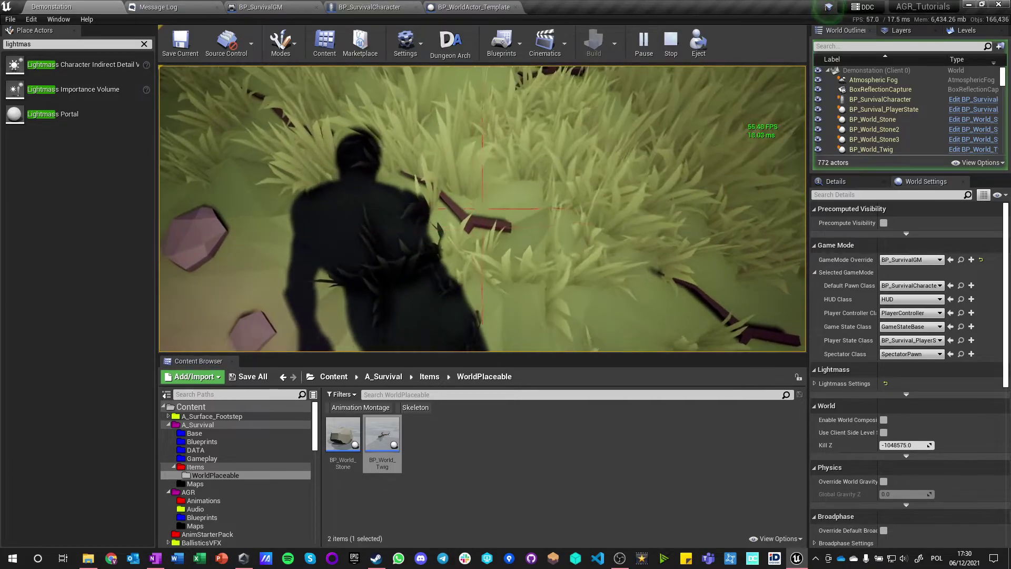
pyautogui.press('w')
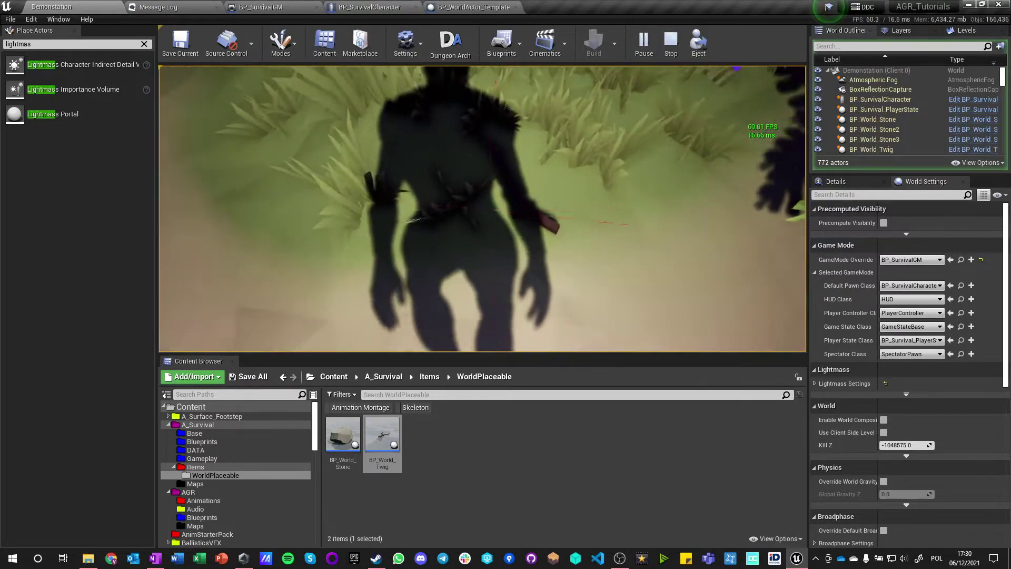
pyautogui.press('d')
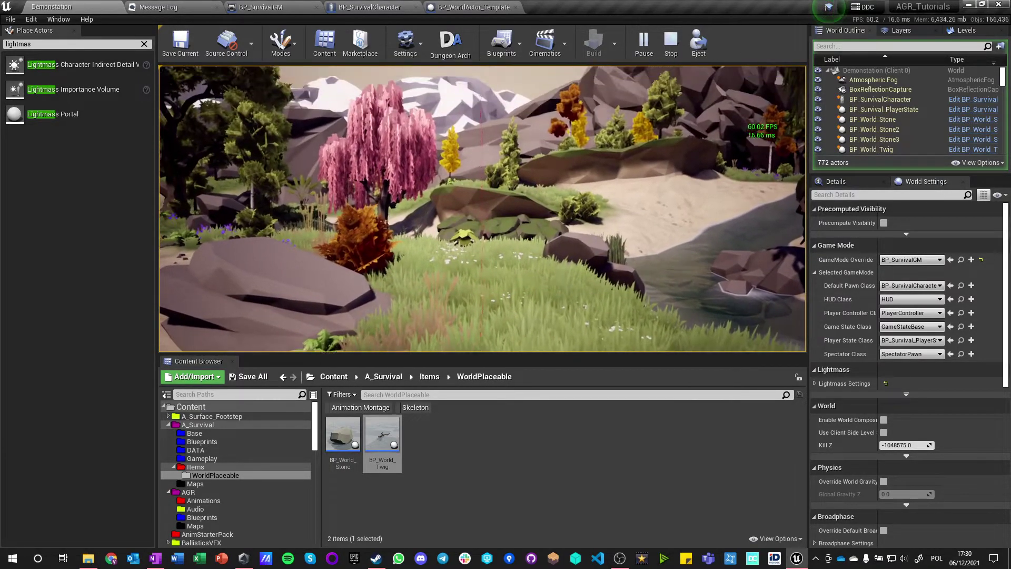
# Eject from the character, examine the trace lines around the twig up close and stop the play session
pyautogui.press('F8')
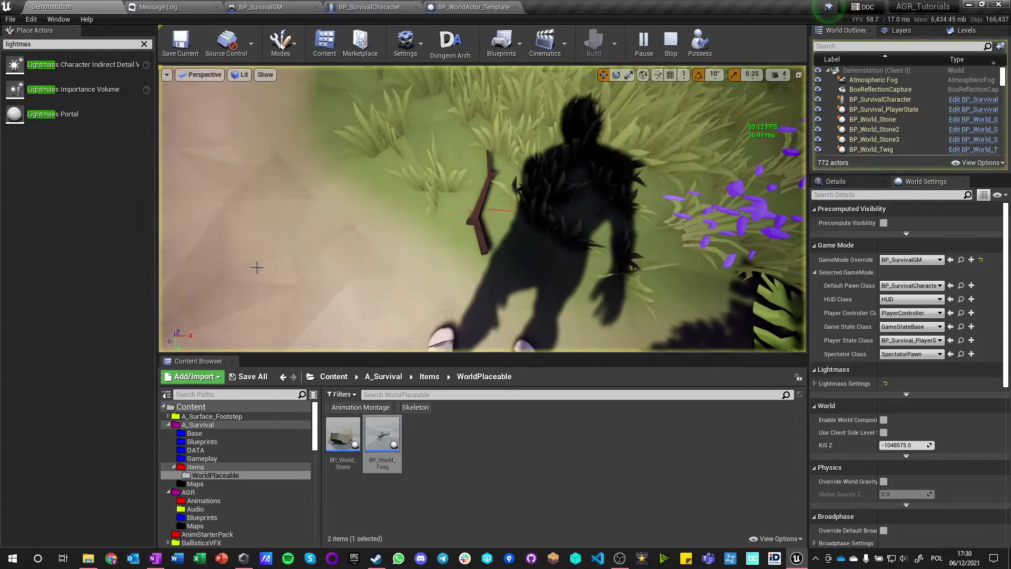
pyautogui.moveTo(482, 209); pyautogui.dragTo(526, 221, button='right')
pyautogui.moveTo(353, 229); pyautogui.dragTo(354, 229, button='right')
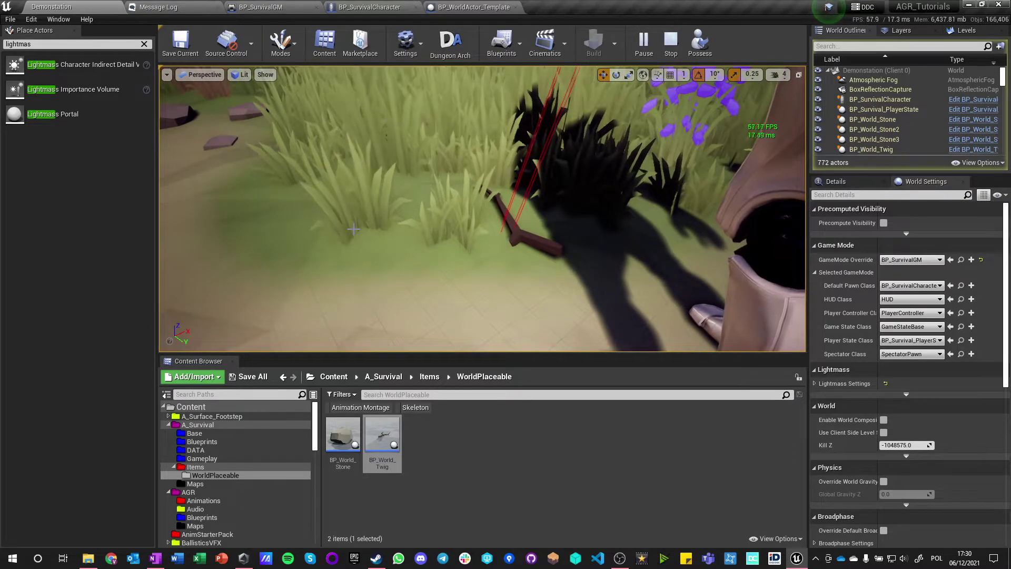
pyautogui.press('Escape')
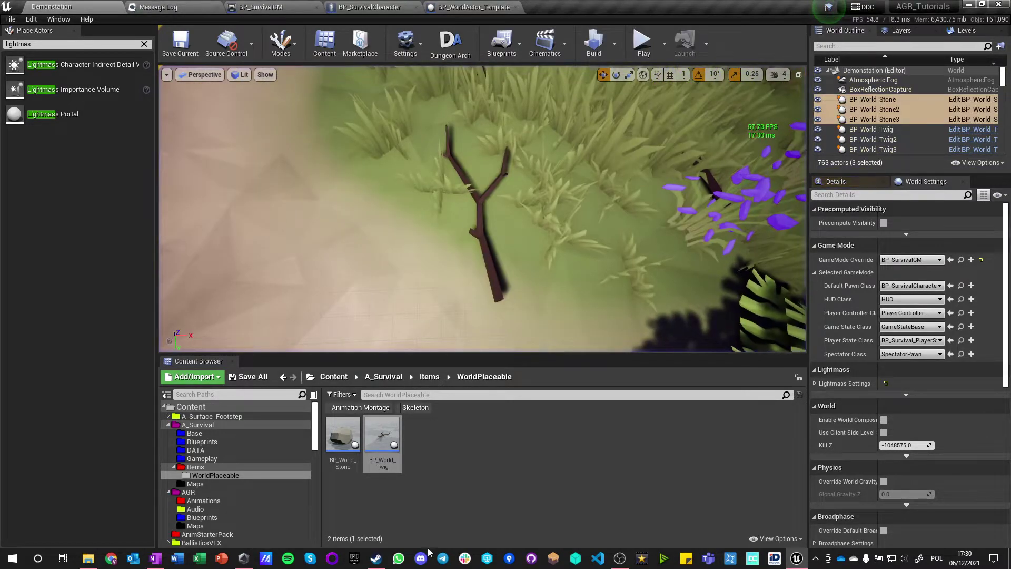
# Review the collision responses of the inherited StaticMesh in BP_World_Stone and compile the blueprint
pyautogui.doubleClick(357, 435)
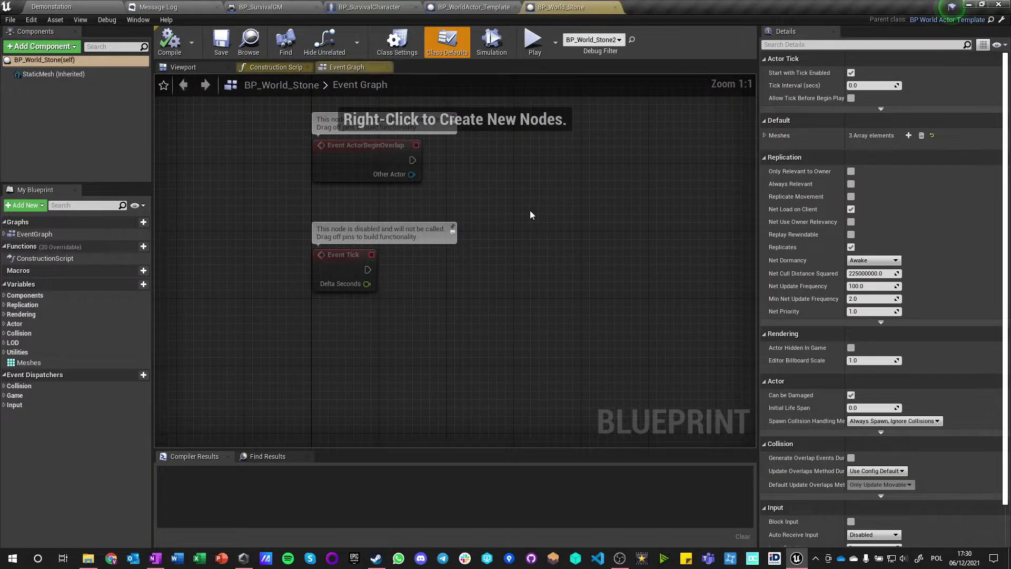
pyautogui.click(41, 75)
pyautogui.scroll(-10, 905, 300)
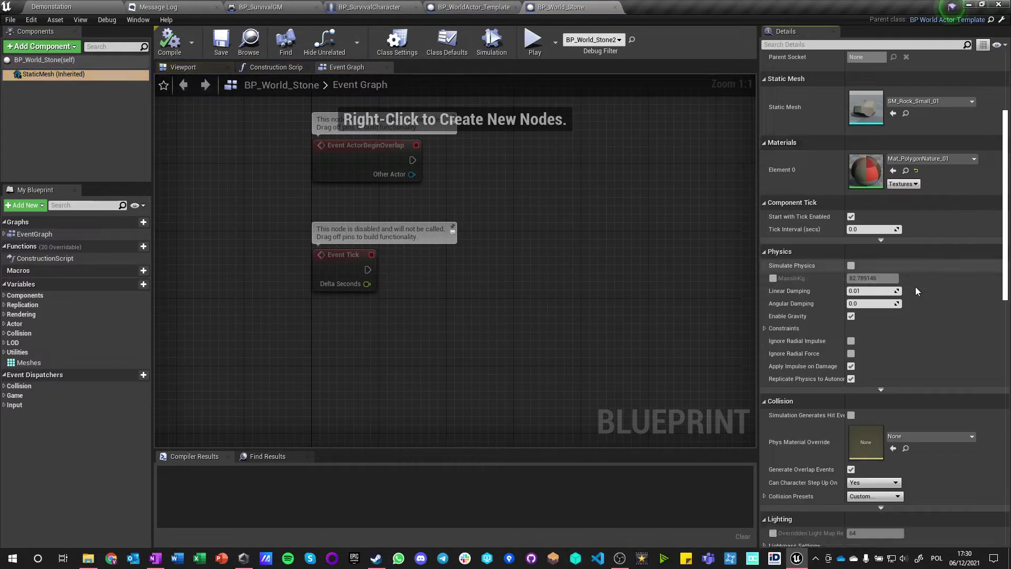
pyautogui.click(763, 307)
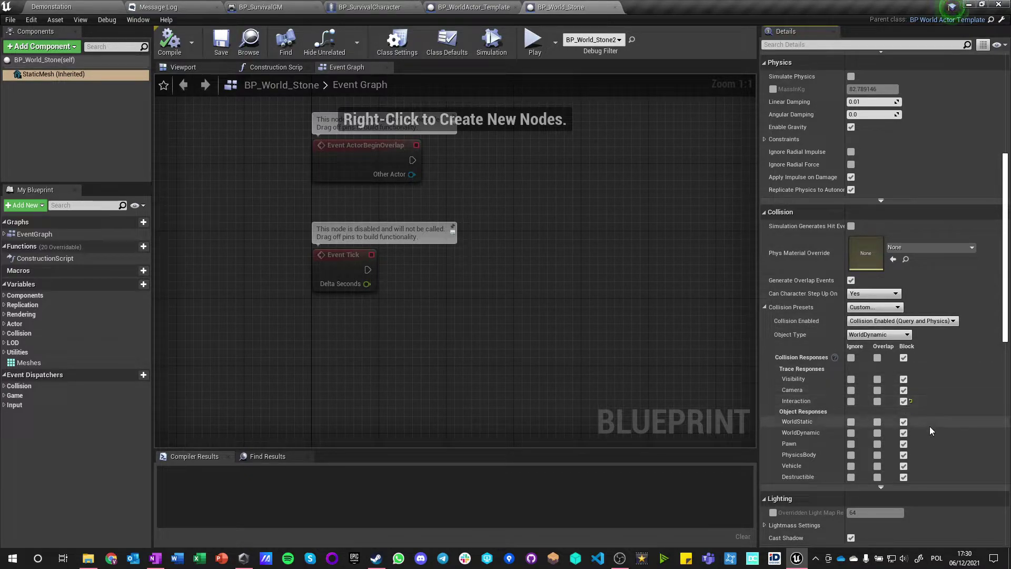
pyautogui.click(174, 49)
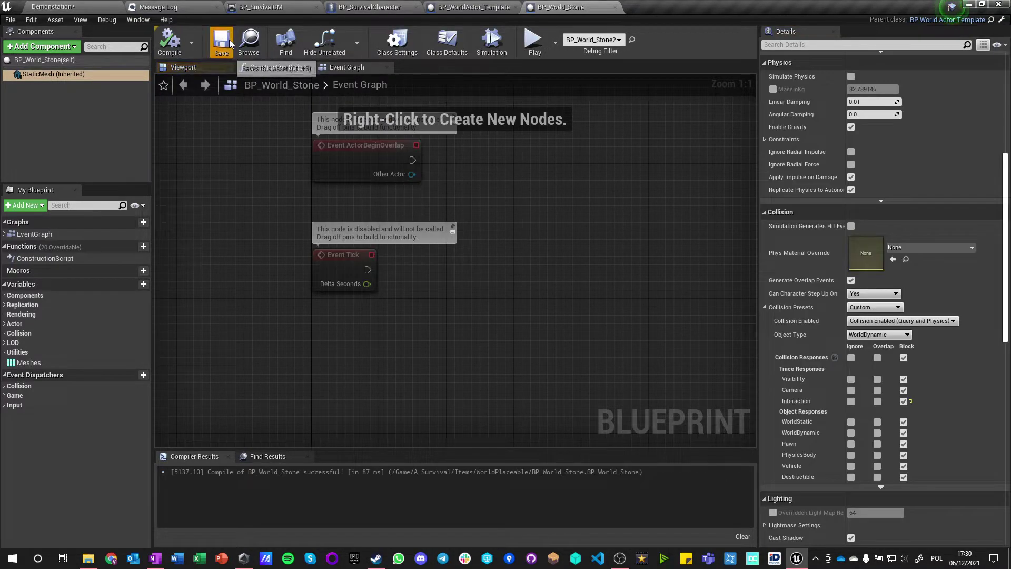
# Examine the sphere trace setup and ignore targets in BP_SurvivalCharacter's Check for Interaction function
pyautogui.click(238, 6)
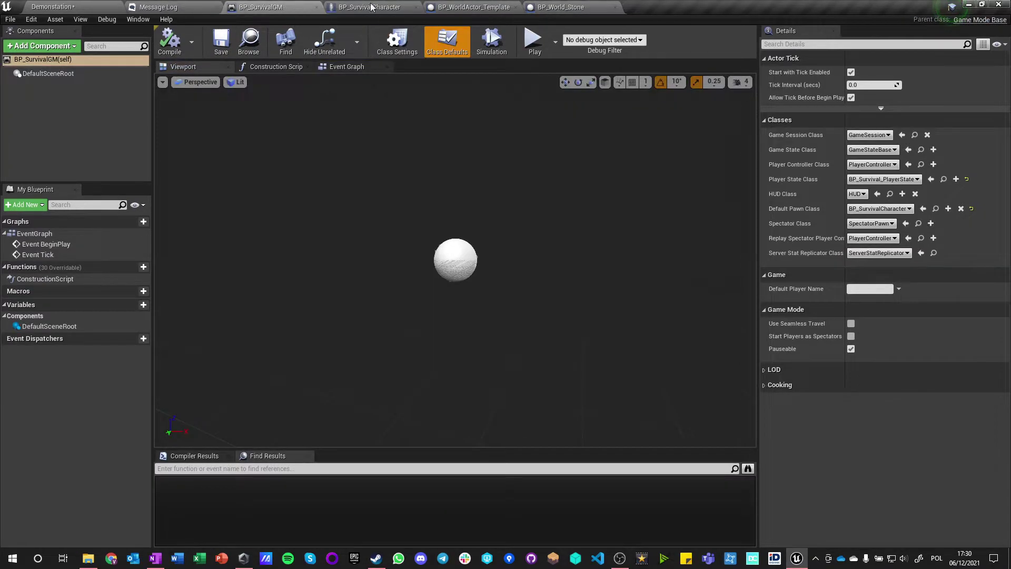
pyautogui.click(378, 9)
pyautogui.scroll(6, 403, 293)
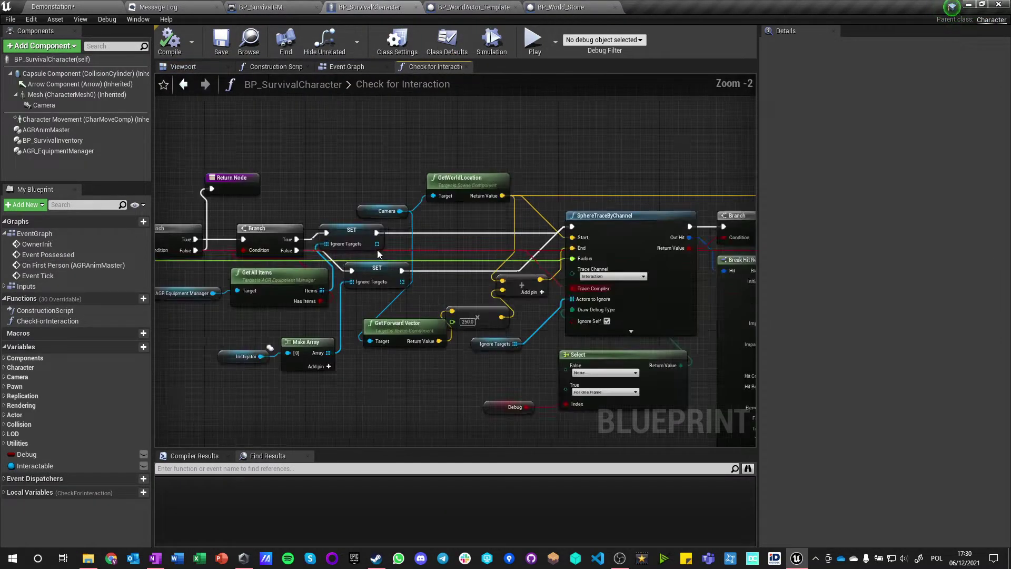
pyautogui.scroll(-2, 402, 300)
pyautogui.moveTo(402, 300); pyautogui.dragTo(439, 284, button='right')
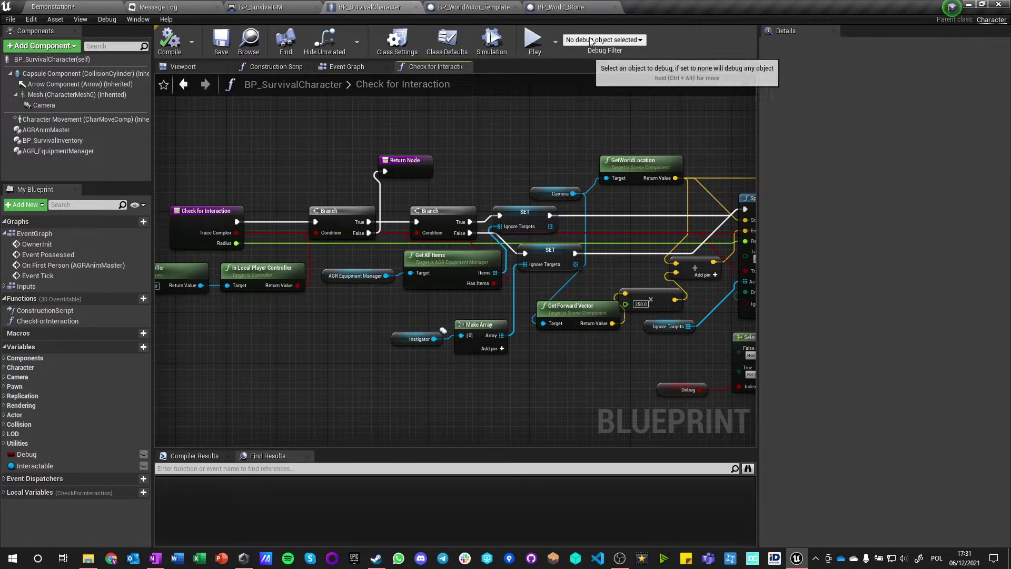
# Return to the Demonstation level and set the play session's net mode to Play Standalone
pyautogui.click(79, 7)
pyautogui.click(664, 44)
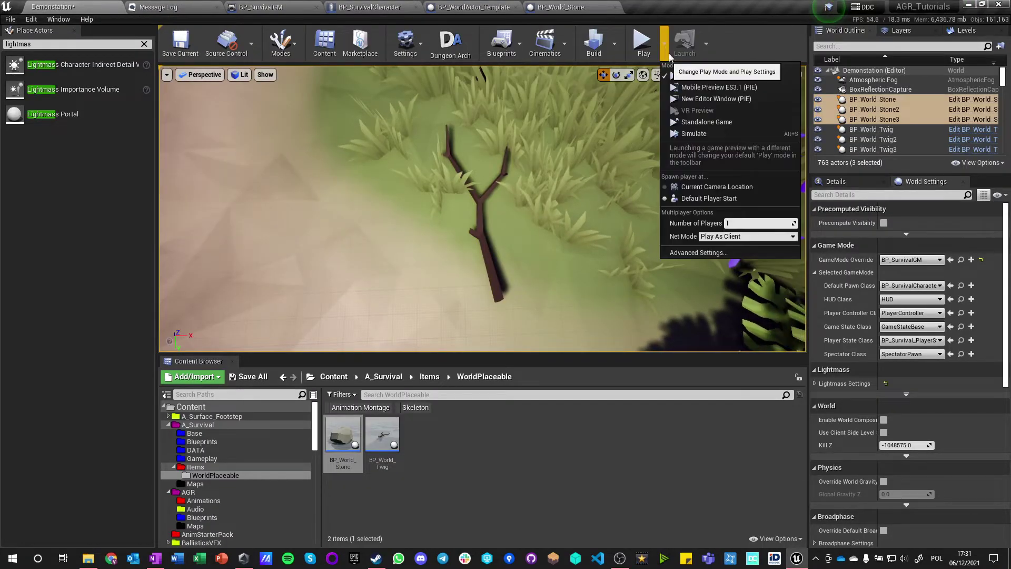
pyautogui.click(742, 236)
pyautogui.click(732, 246)
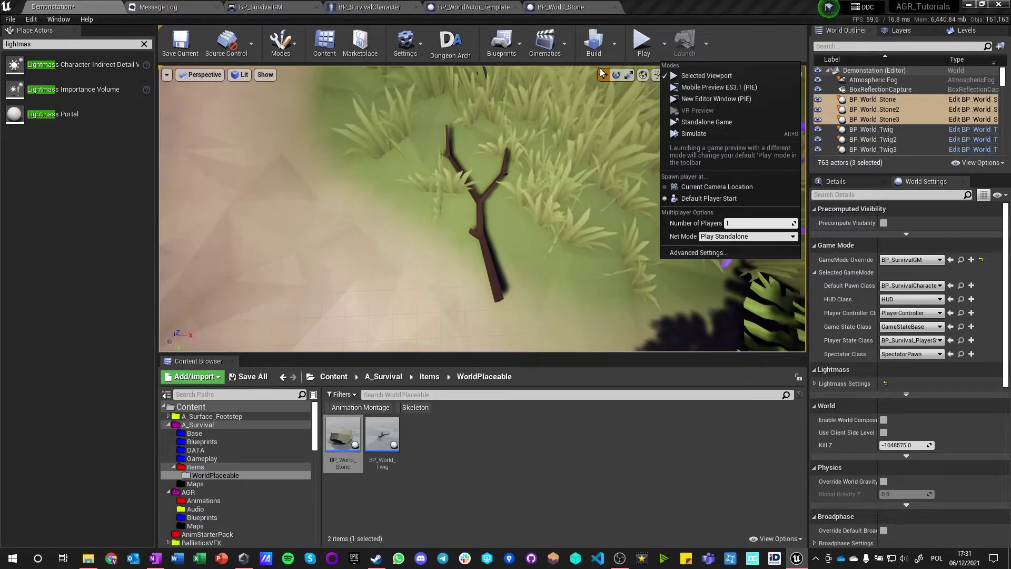
# Play the level, aim the character at the stones by the signpost to test the trace hit, and stop playing
pyautogui.click(642, 42)
pyautogui.click(466, 181)
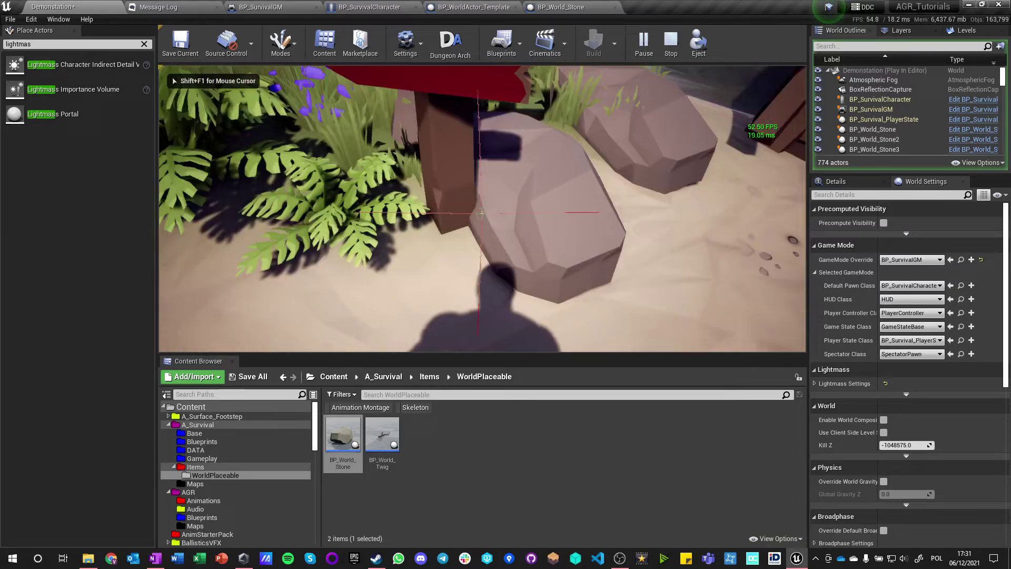
pyautogui.press('w')
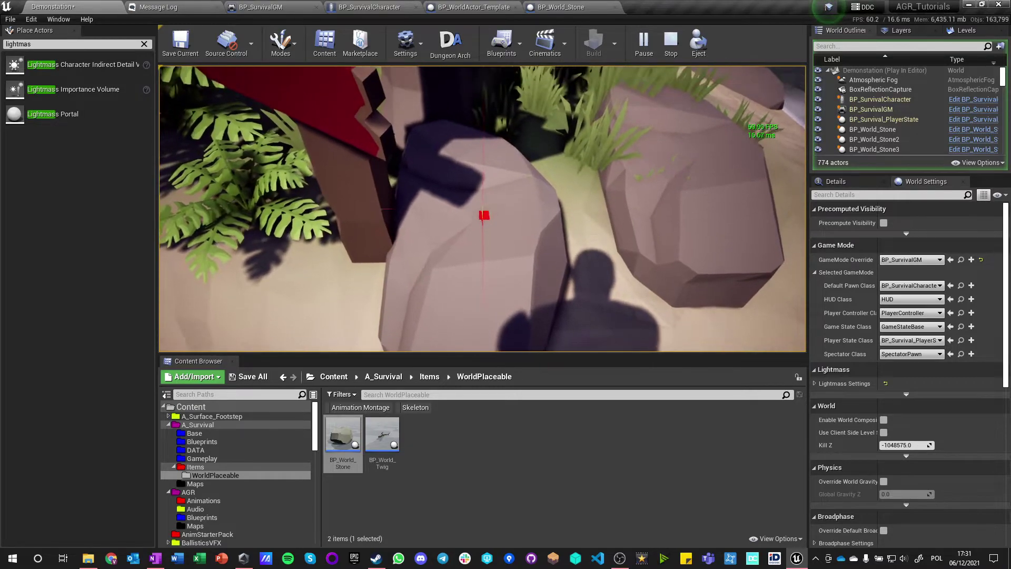
pyautogui.press('d')
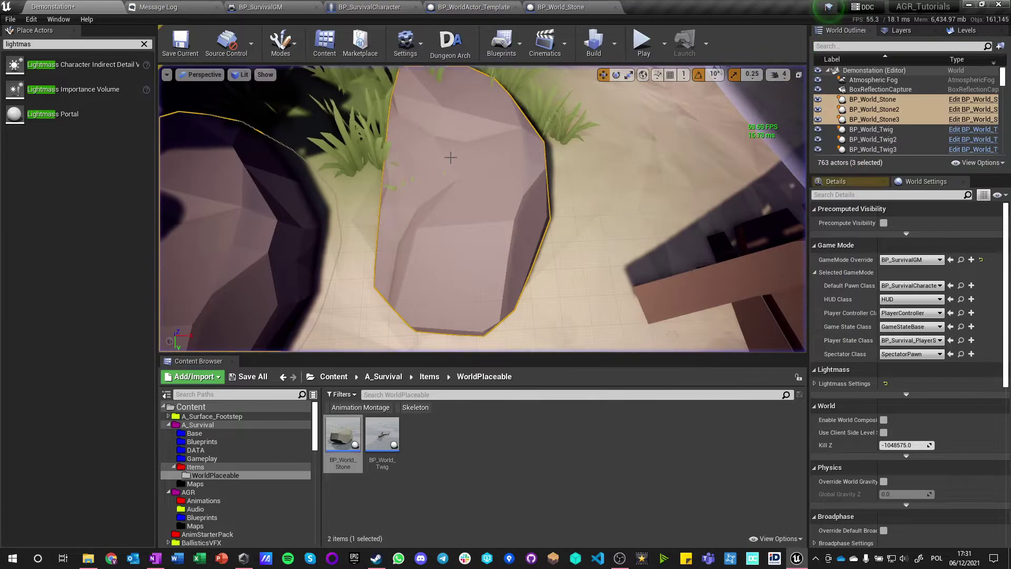
# Add a Print String node between SET Interactable and the final Return Node in BP_SurvivalCharacter's Check for Interaction function
pyautogui.click(364, 10)
pyautogui.moveTo(626, 341); pyautogui.dragTo(207, 308, button='right')
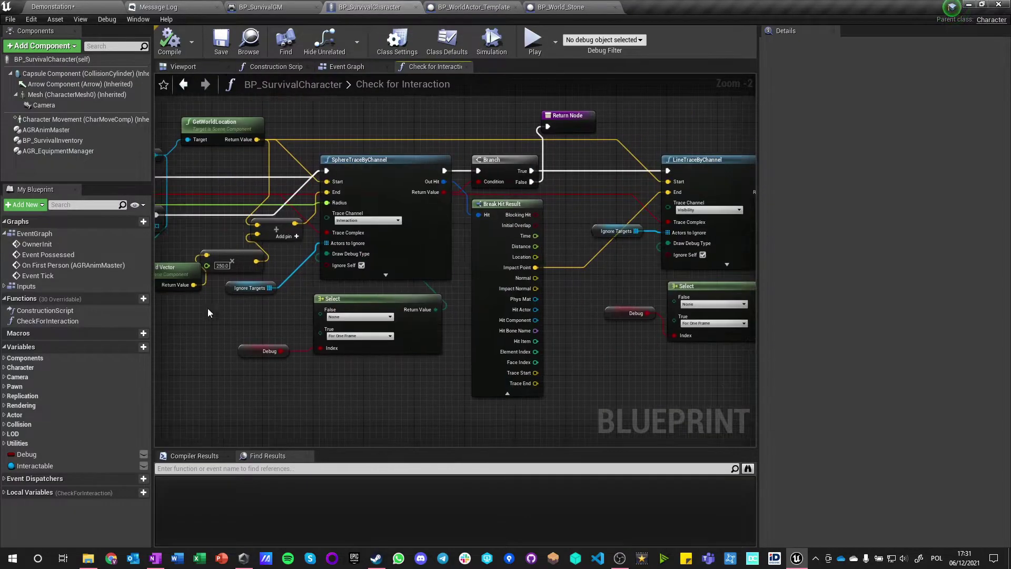
pyautogui.moveTo(513, 281); pyautogui.dragTo(161, 295, button='right')
pyautogui.moveTo(594, 263); pyautogui.dragTo(371, 276, button='right')
pyautogui.scroll(2, 463, 226)
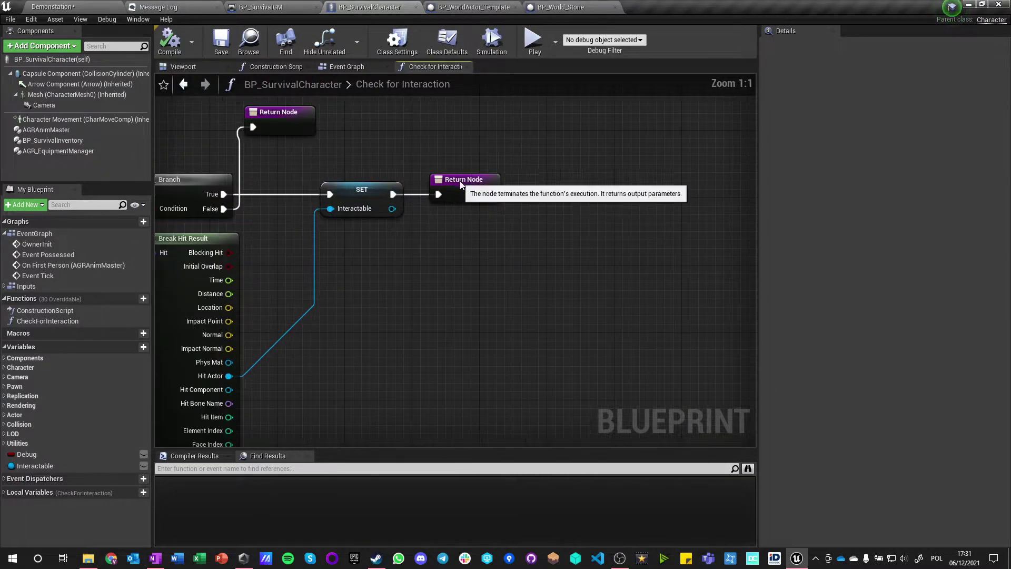
pyautogui.moveTo(469, 184); pyautogui.dragTo(627, 184)
pyautogui.rightClick(469, 207)
pyautogui.write('print')
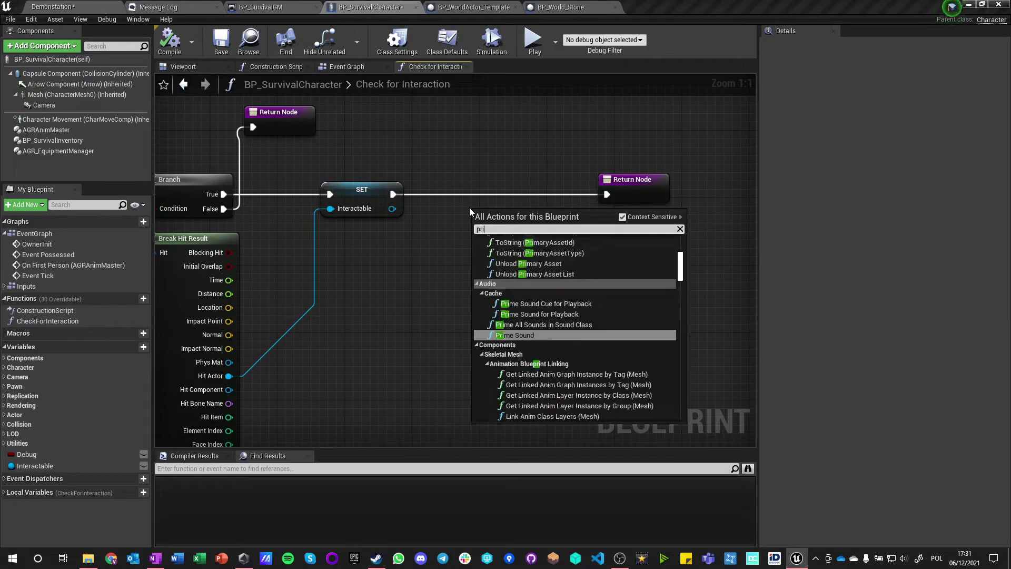
pyautogui.press('Return')
pyautogui.moveTo(497, 213); pyautogui.dragTo(489, 181)
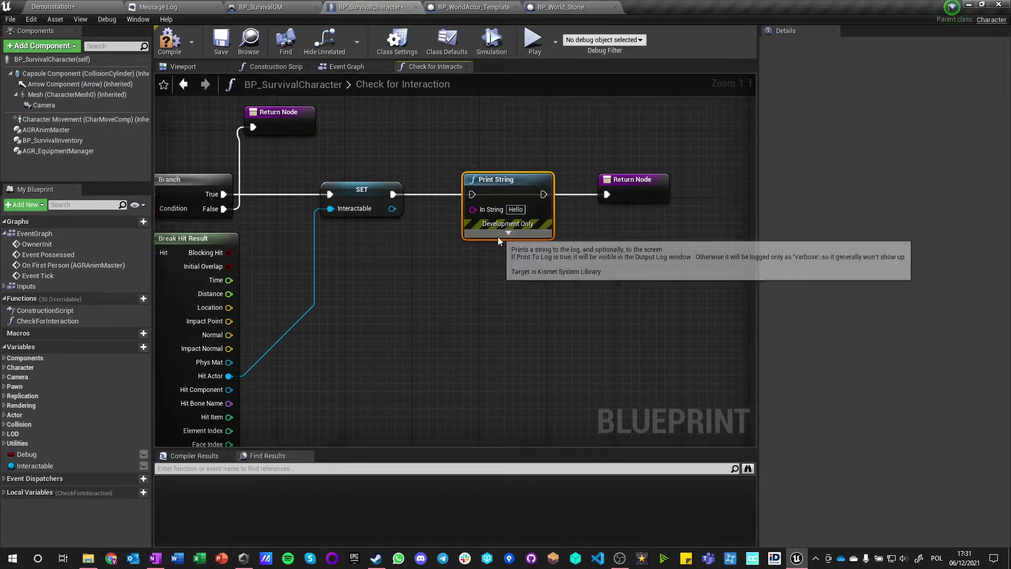
# Set the Print String duration to 0.0 and feed its In String with the display name of Interactable
pyautogui.click(513, 232)
pyautogui.click(514, 275)
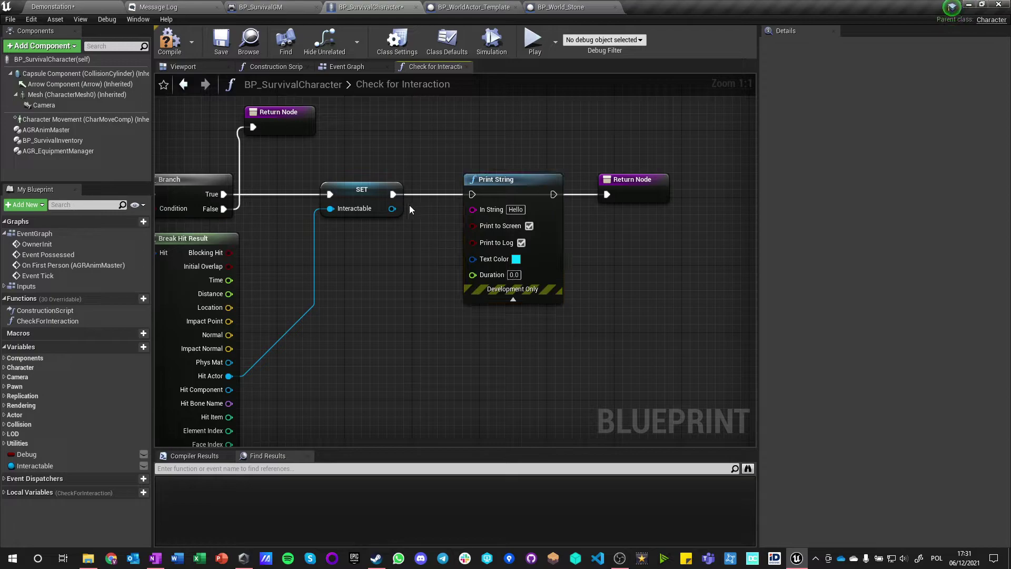
pyautogui.moveTo(410, 211); pyautogui.dragTo(469, 210)
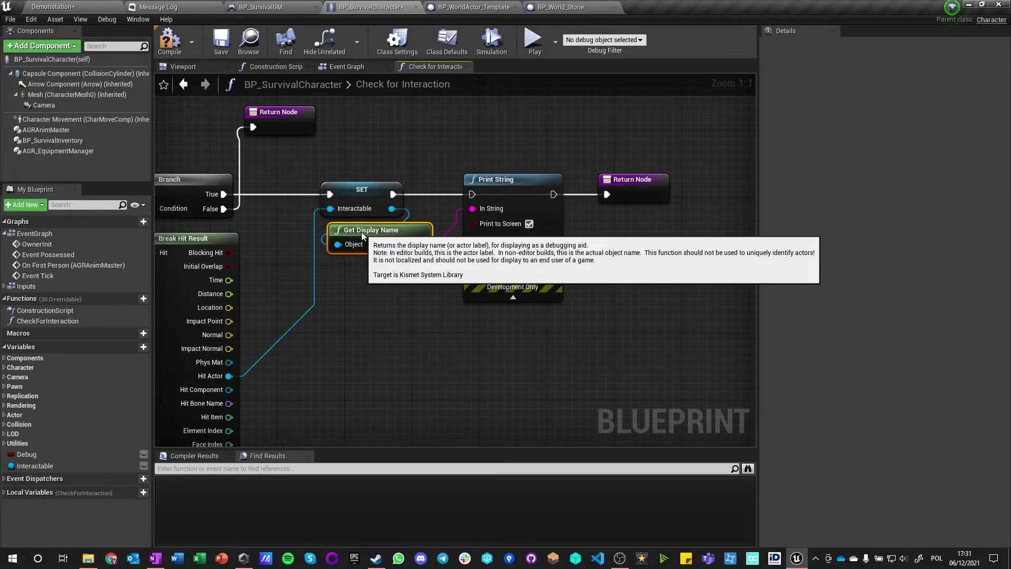
# Wire the execution flow from SET Interactable through Print String to the Return Node
pyautogui.moveTo(385, 306); pyautogui.dragTo(352, 296, button='right')
pyautogui.moveTo(362, 187); pyautogui.dragTo(362, 188)
pyautogui.moveTo(518, 185); pyautogui.dragTo(589, 182)
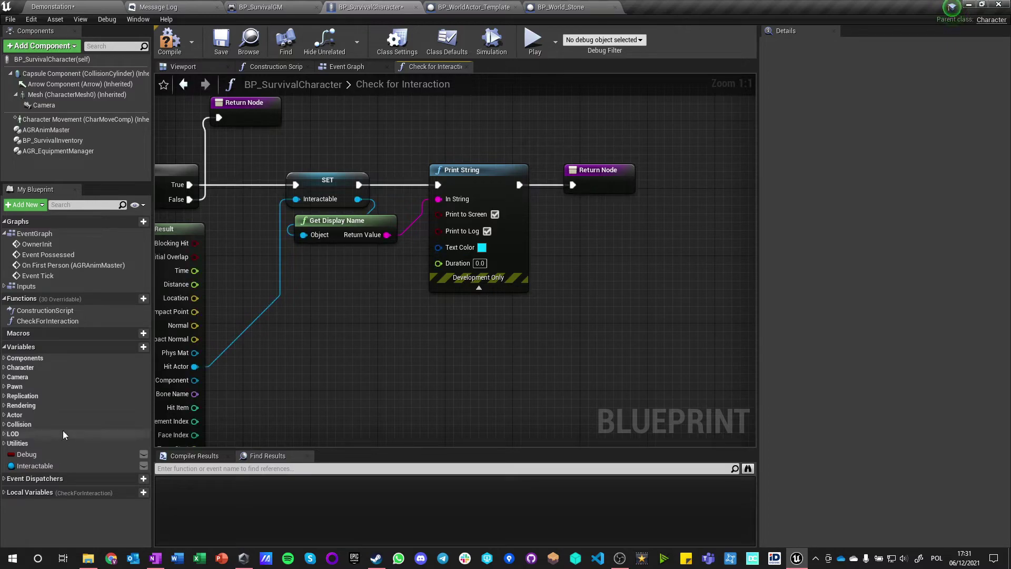
# Connect the Debug variable to Print to Screen and Print to Log, and save BP_SurvivalCharacter
pyautogui.moveTo(51, 449); pyautogui.dragTo(450, 231)
pyautogui.click(259, 143)
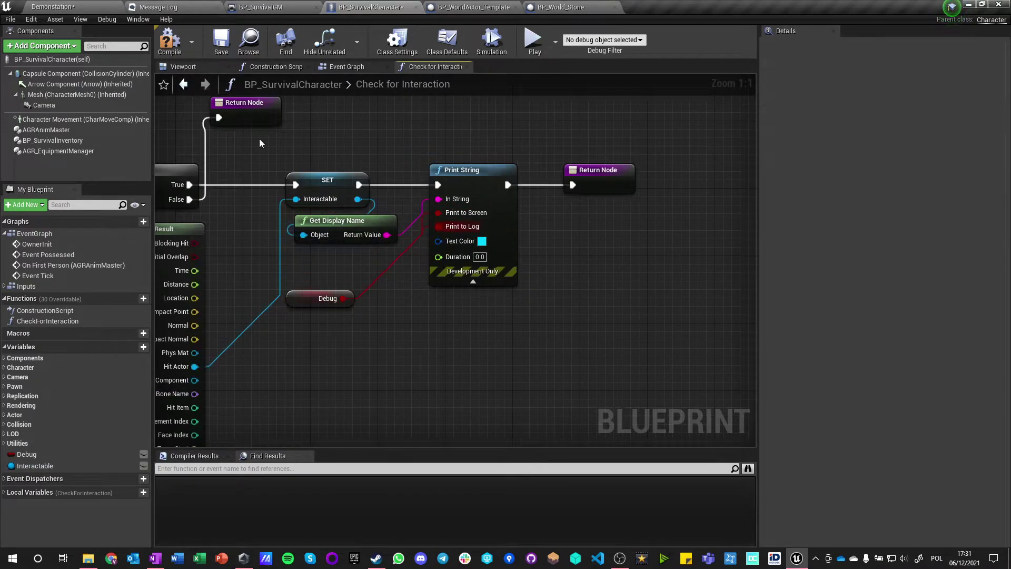
pyautogui.click(222, 46)
# Play-test the Demonstation level, aiming the character at the placed stones and twigs to check the interaction trace, and end the session
pyautogui.click(79, 8)
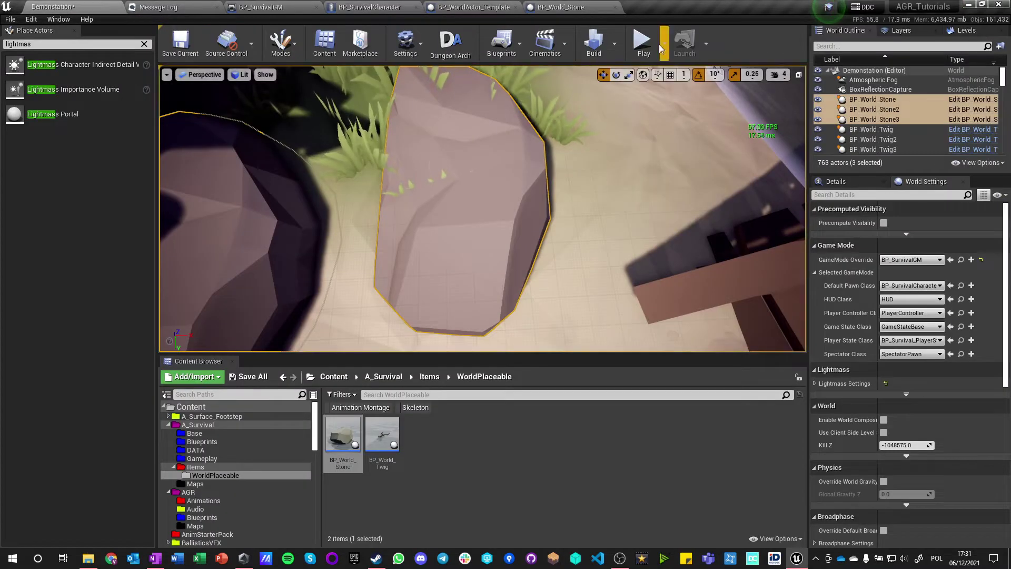
pyautogui.click(643, 44)
pyautogui.press('w')
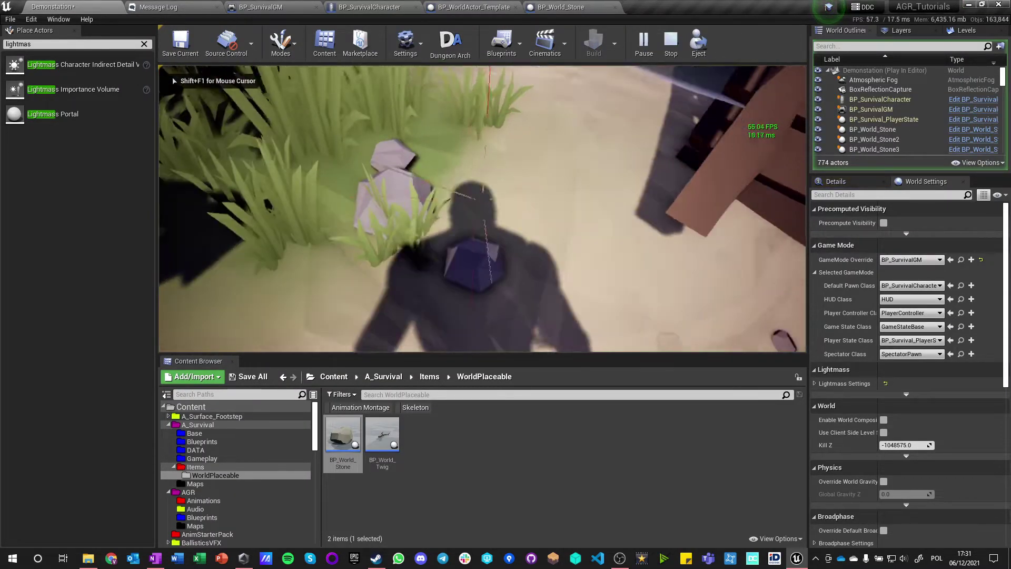
pyautogui.press('w')
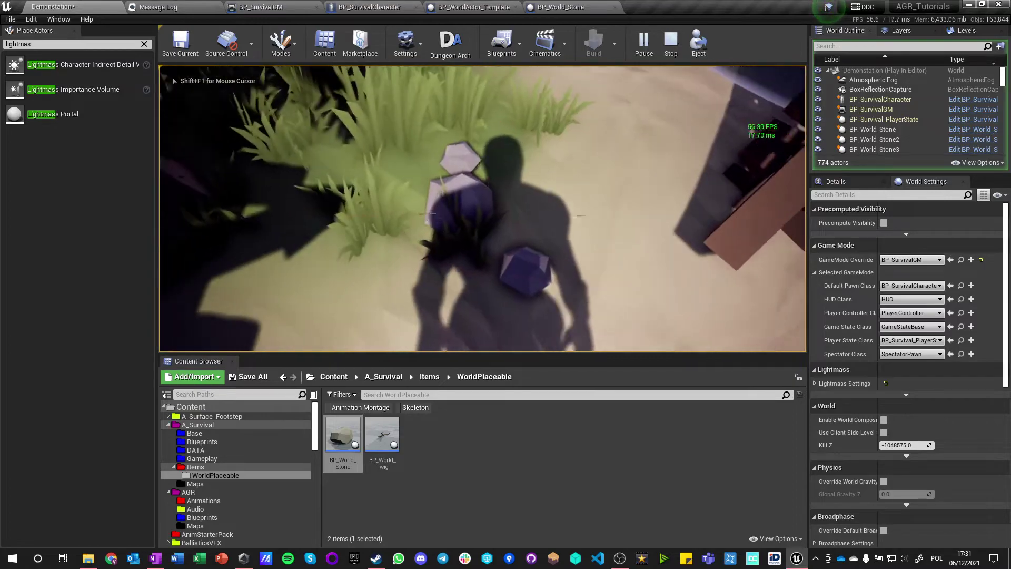
pyautogui.press('w')
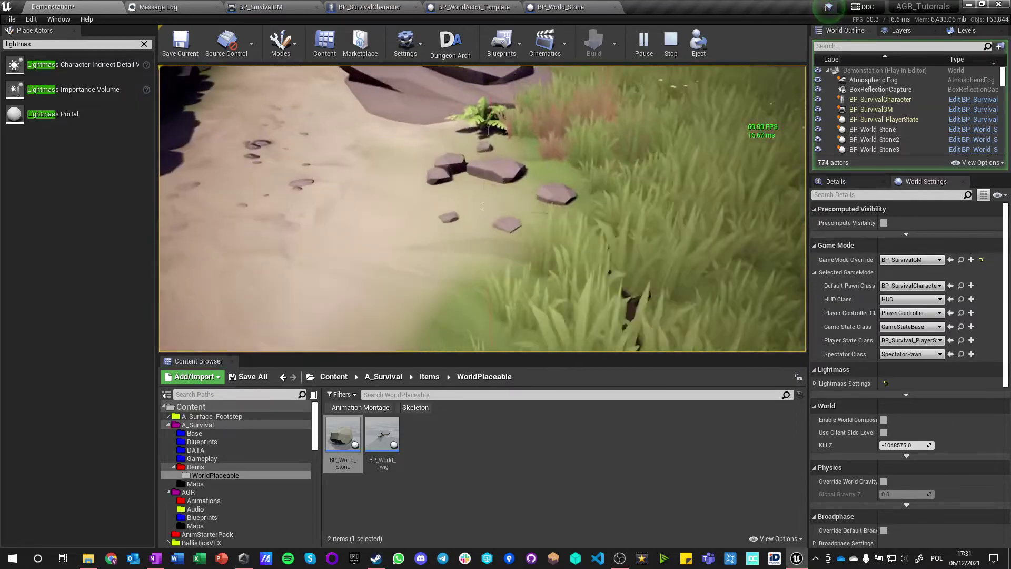
pyautogui.press('w')
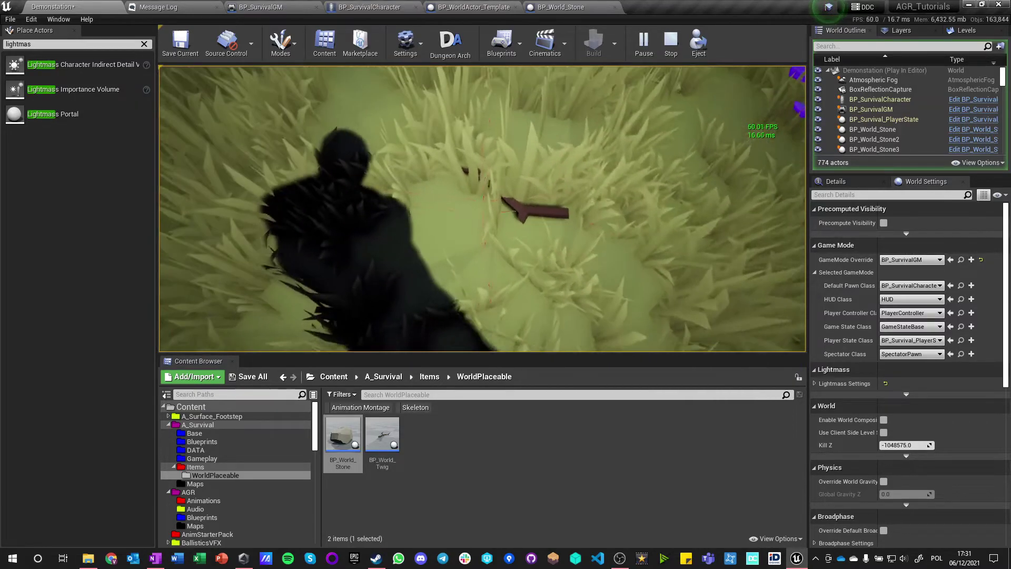
pyautogui.press('w')
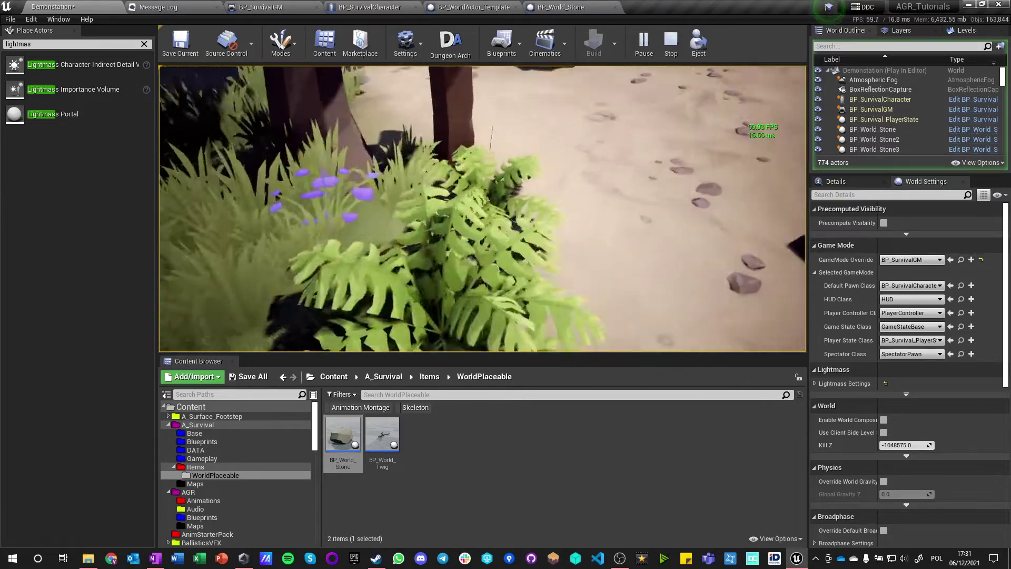
pyautogui.press('w')
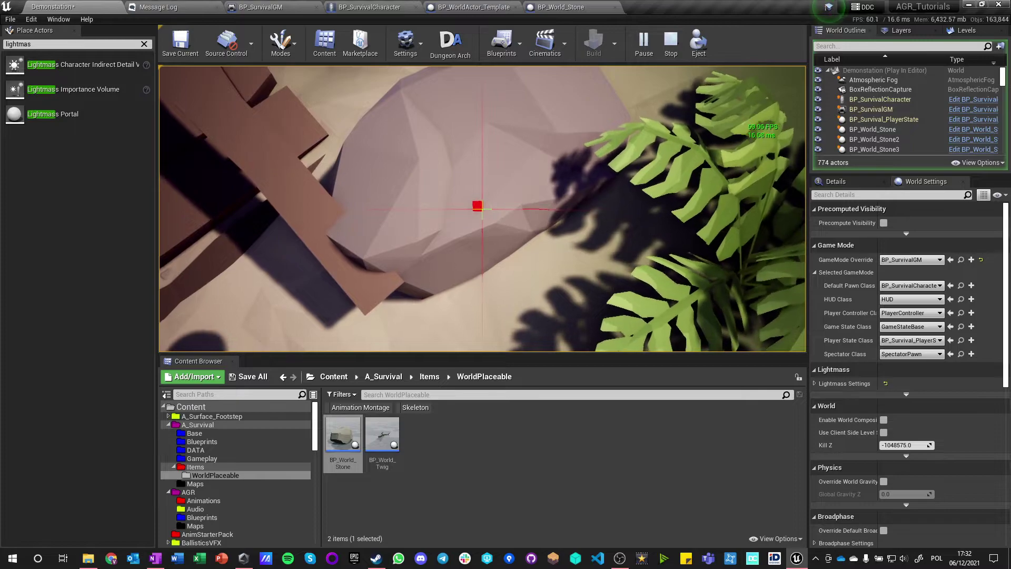
pyautogui.press('Escape')
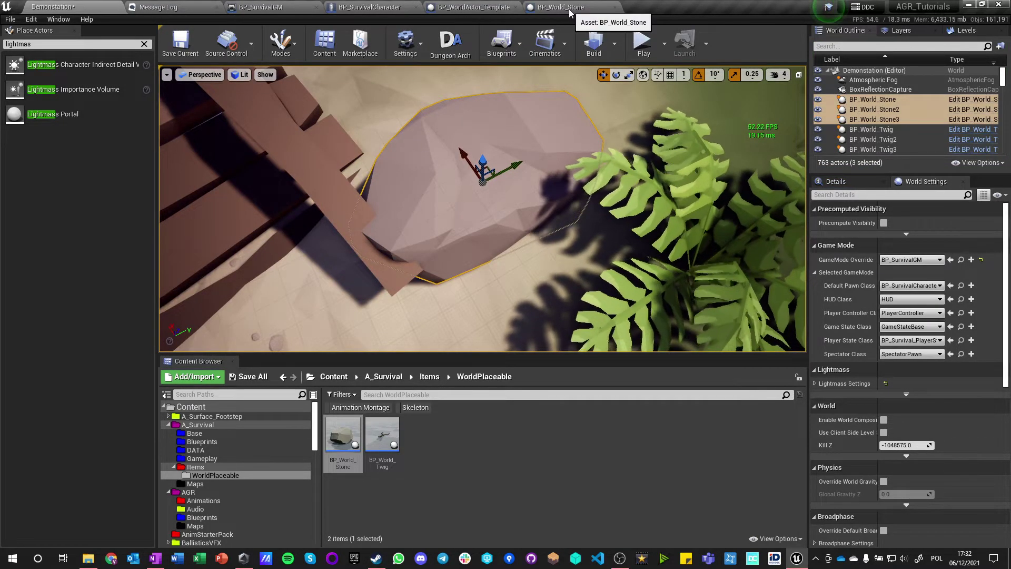
# Examine the SphereTraceByChannel, Break Hit Result and LineTraceByChannel connections in BP_SurvivalCharacter's Check for Interaction function
pyautogui.click(467, 7)
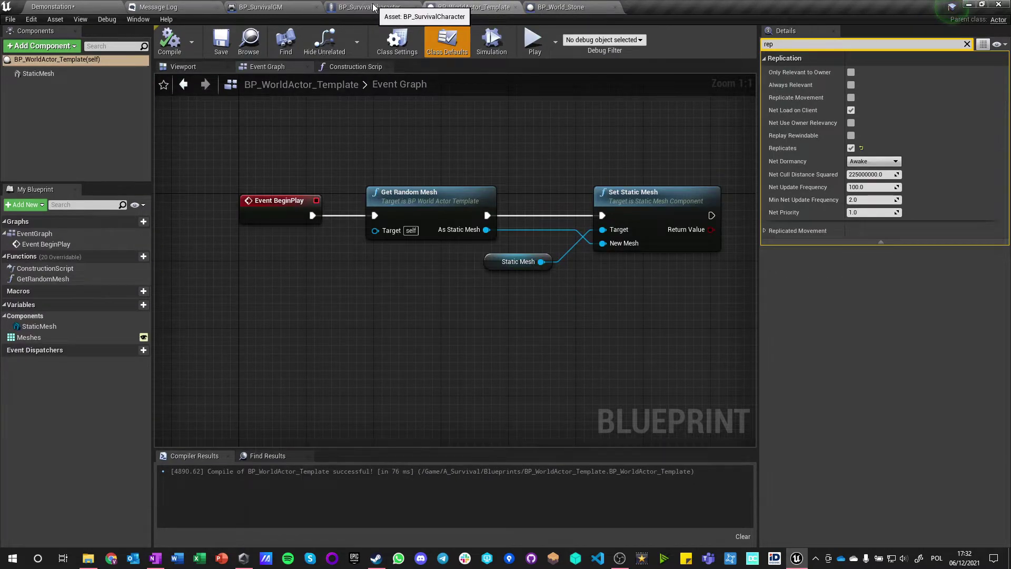
pyautogui.click(378, 9)
pyautogui.moveTo(278, 266); pyautogui.dragTo(776, 222, button='right')
pyautogui.moveTo(269, 238); pyautogui.dragTo(470, 239, button='right')
pyautogui.scroll(-1, 482, 289)
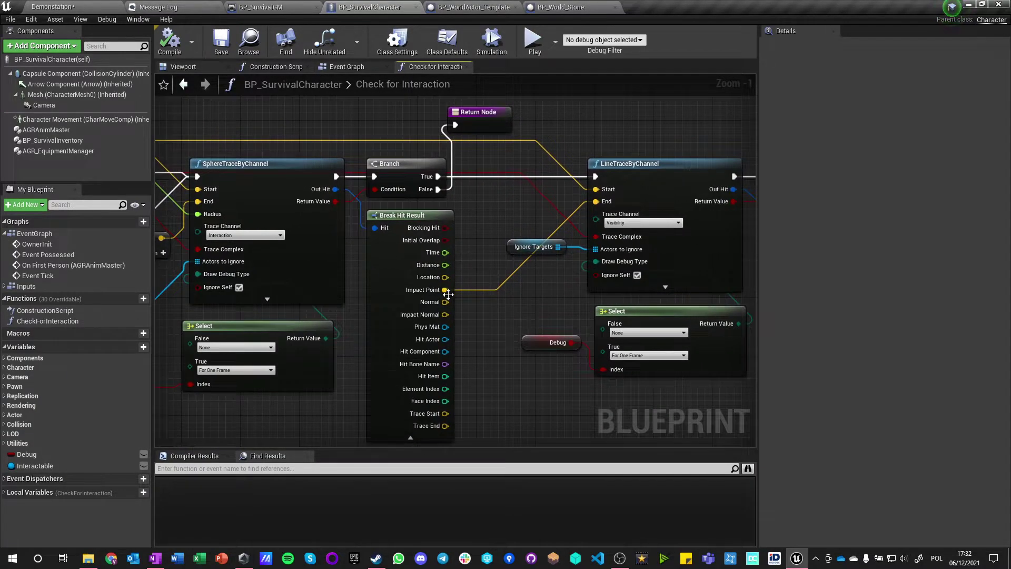
pyautogui.scroll(1, 440, 278)
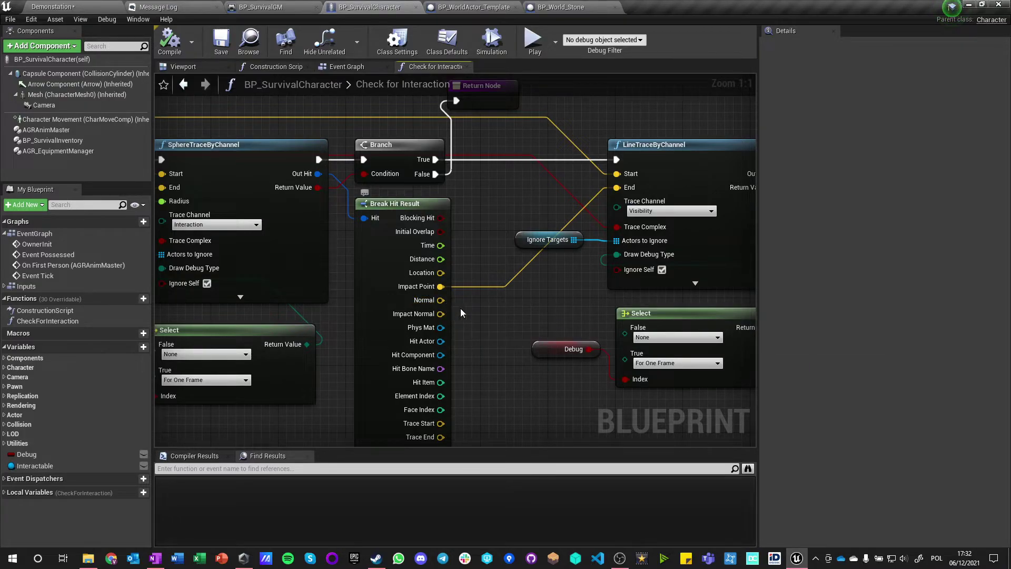
pyautogui.moveTo(460, 313); pyautogui.dragTo(328, 332, button='right')
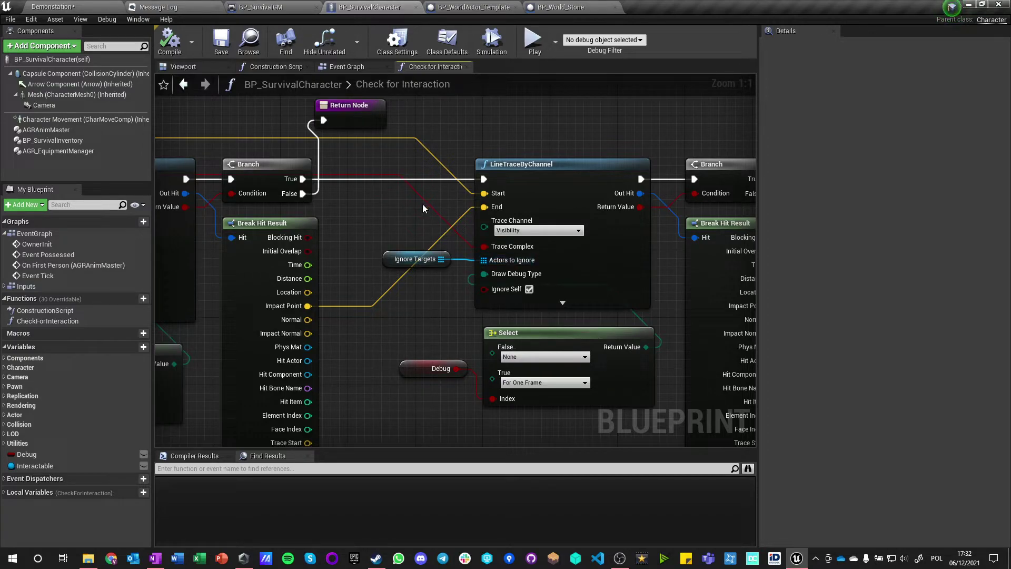
# Move the line trace nodes below the main flow and wire the sphere trace's Branch True and Hit Actor directly to SET Interactable
pyautogui.scroll(-3, 368, 182)
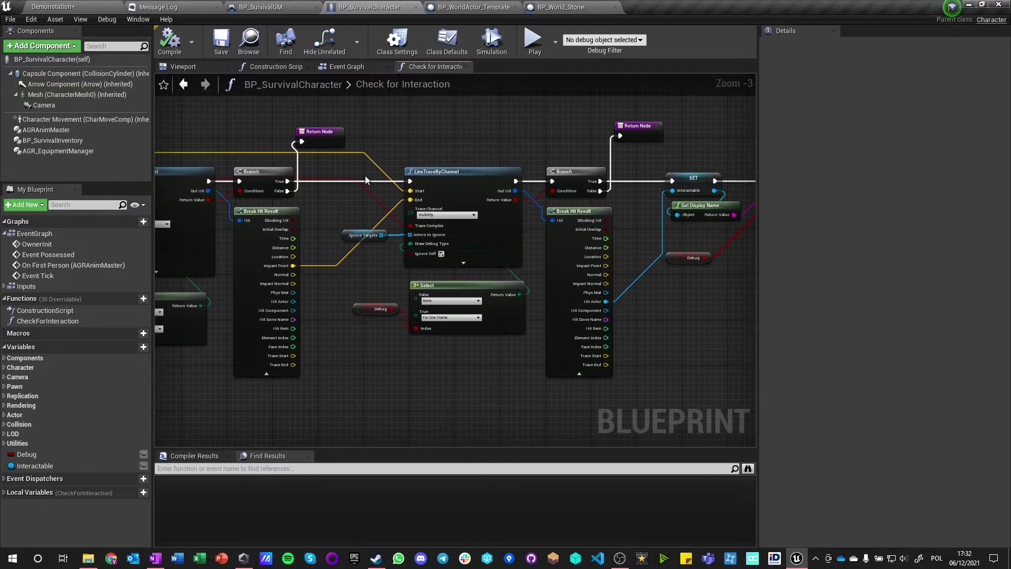
pyautogui.moveTo(366, 171); pyautogui.dragTo(579, 316)
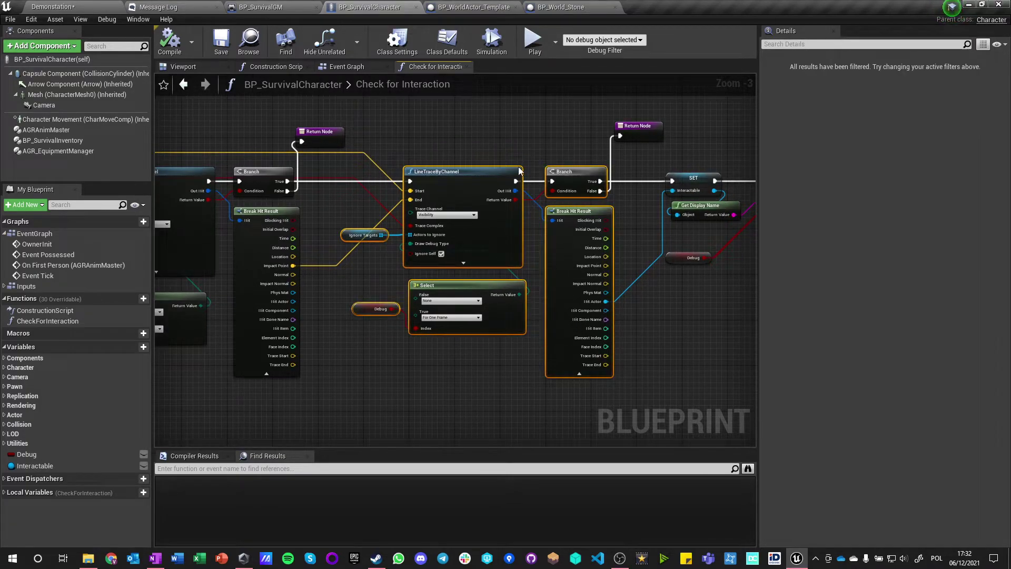
pyautogui.moveTo(451, 173); pyautogui.dragTo(439, 293)
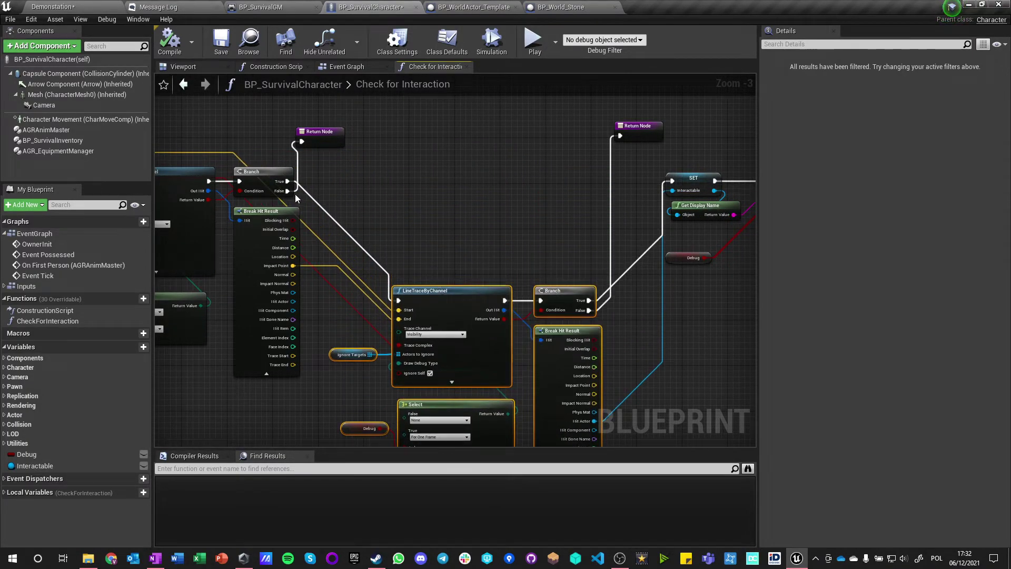
pyautogui.moveTo(287, 181); pyautogui.dragTo(672, 182)
pyautogui.moveTo(293, 301); pyautogui.dragTo(677, 214)
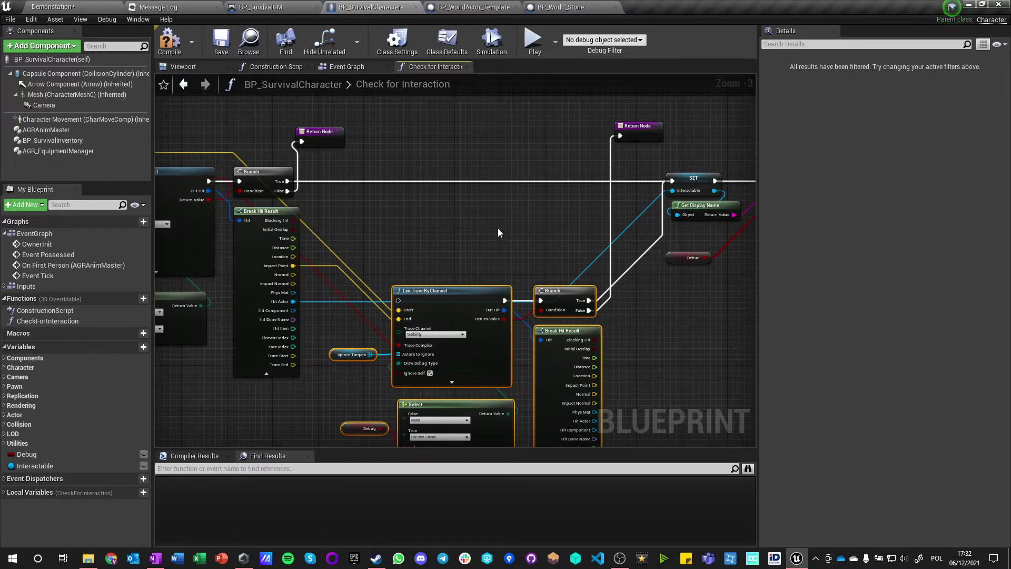
# Play-test the Demonstation level with the sphere trace alone, aiming at the stones and a twig, and stop the session
pyautogui.click(61, 10)
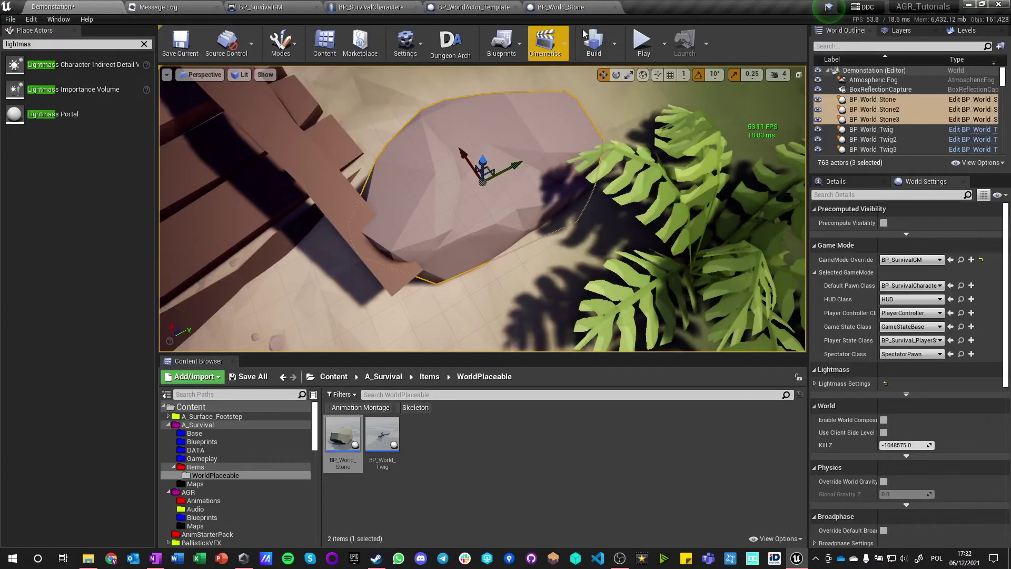
pyautogui.click(643, 42)
pyautogui.click(411, 275)
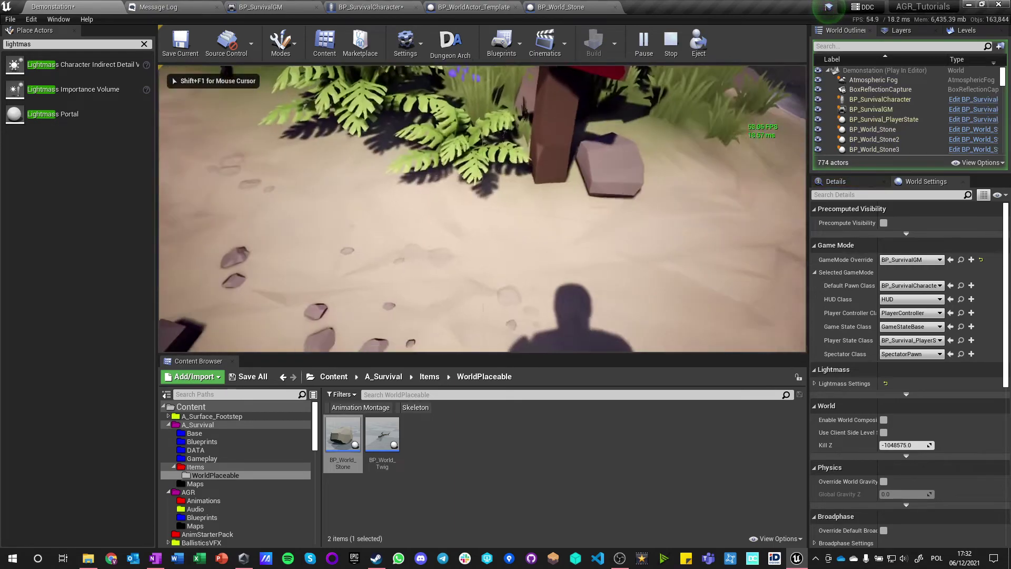
pyautogui.press('w')
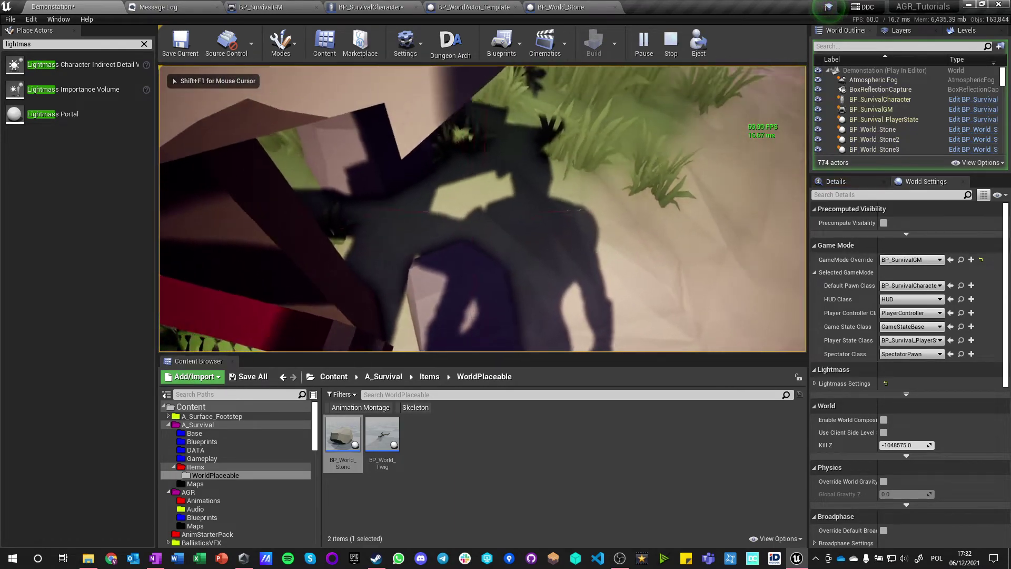
pyautogui.press('w')
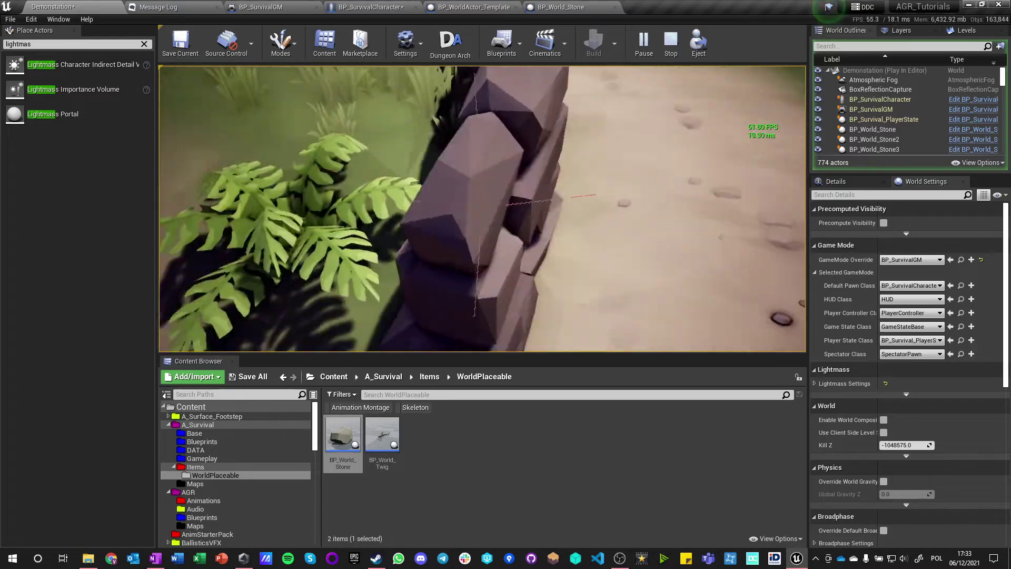
pyautogui.press('w')
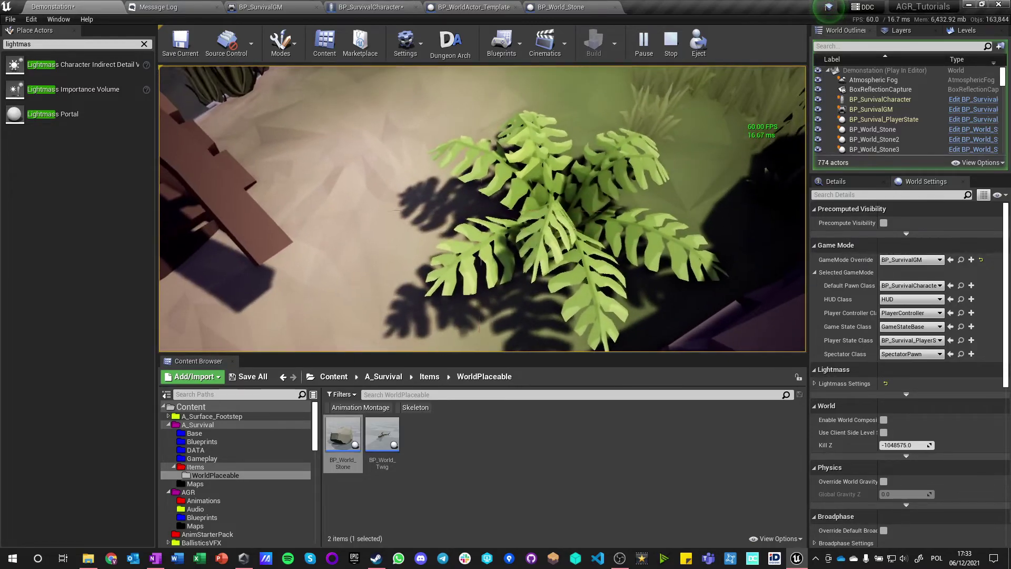
pyautogui.press('w')
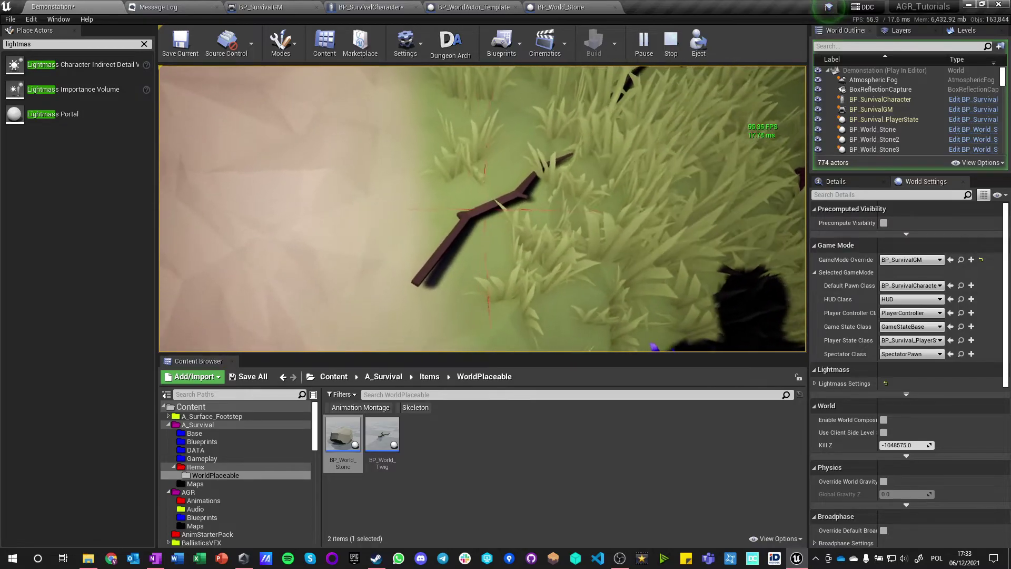
pyautogui.press('a')
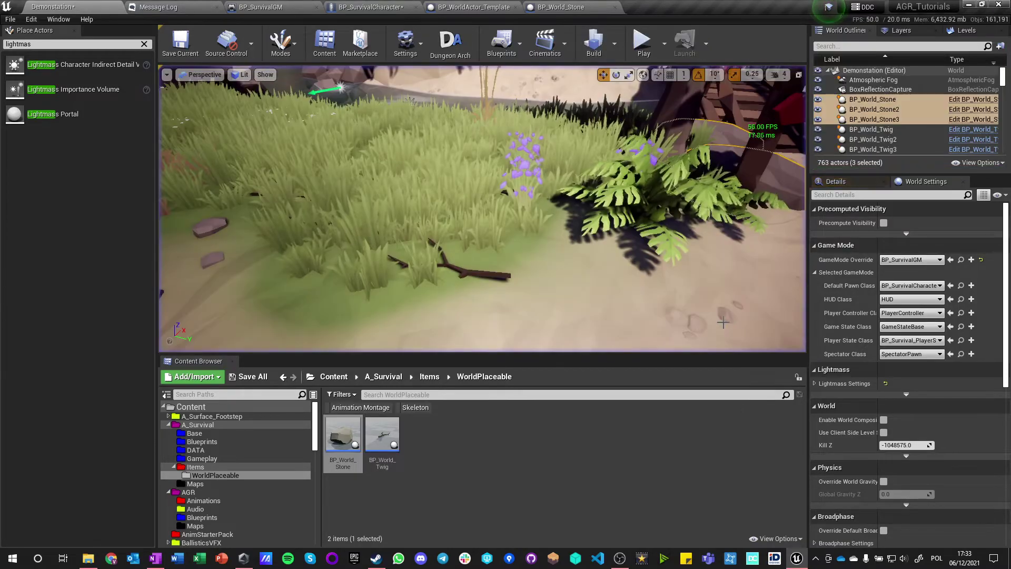
# Locate the meshes used by BP_World_Twig's Meshes array and open SM_Tree_Twig_01 through SM_Tree_Twig_05 for editing
pyautogui.doubleClick(382, 434)
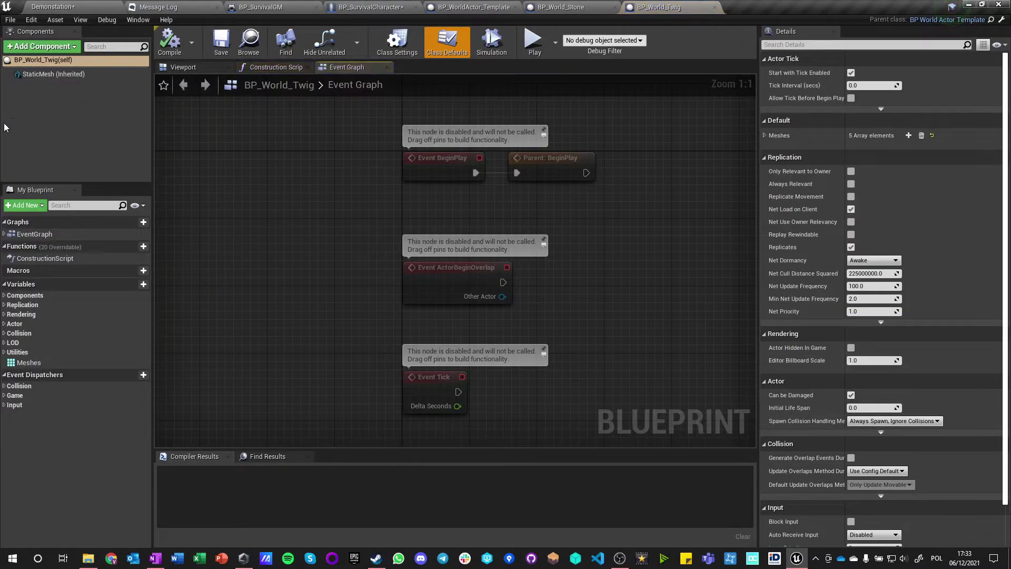
pyautogui.click(28, 362)
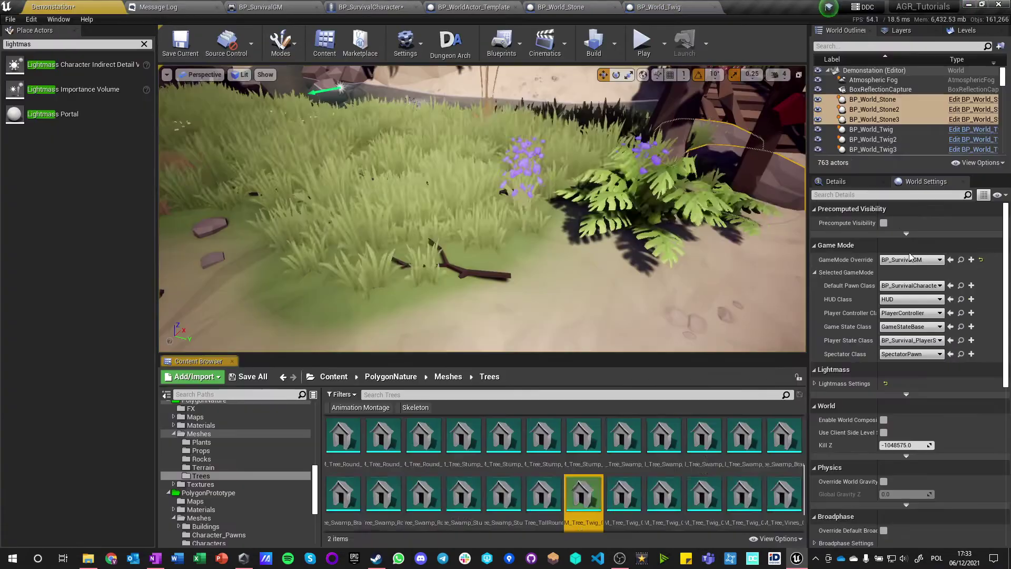
pyautogui.click(905, 254)
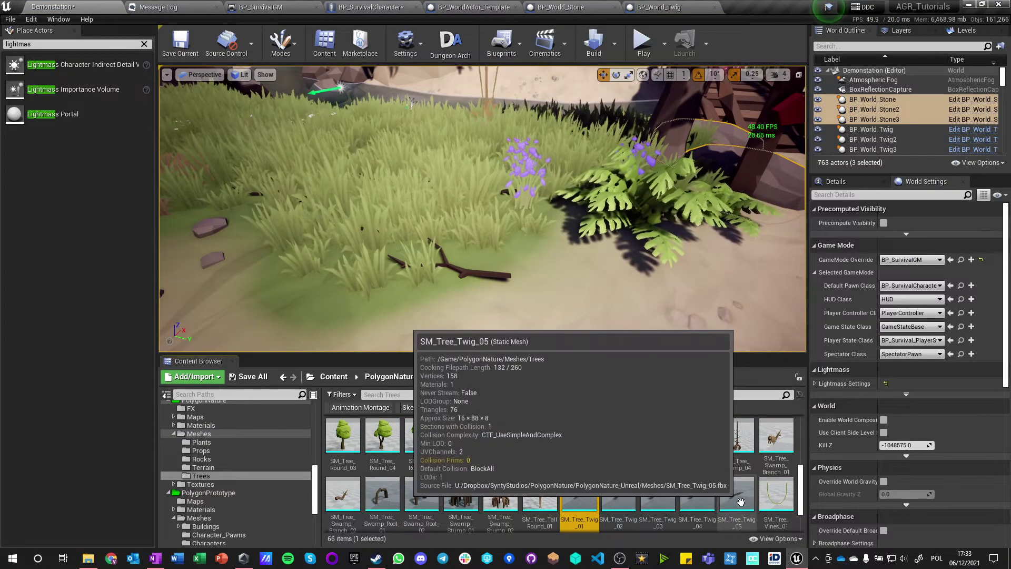
pyautogui.keyDown('shift'); pyautogui.moveTo(740, 500); pyautogui.dragTo(452, 239); pyautogui.keyUp('shift')
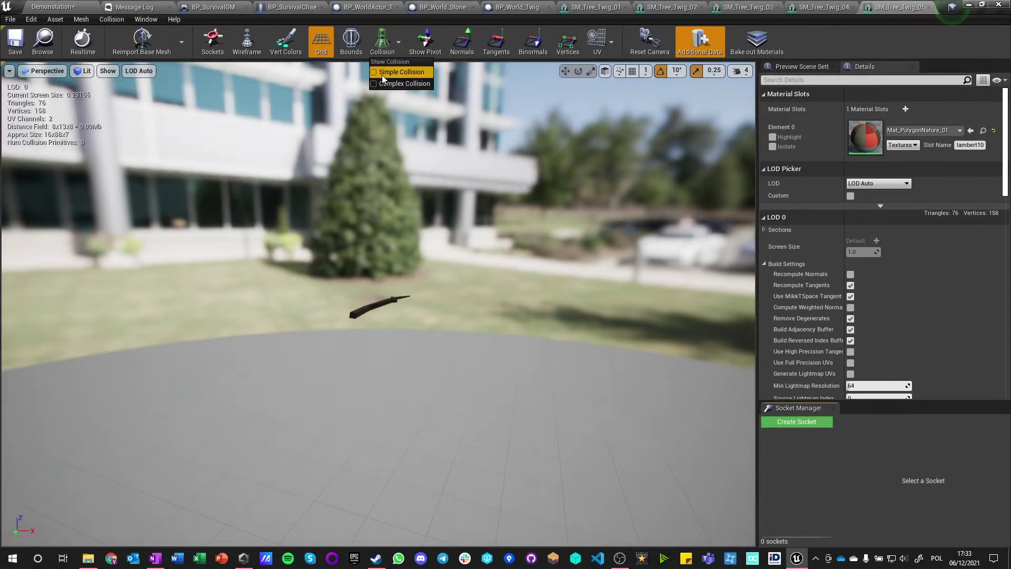
# Add a box simplified collision to SM_Tree_Twig_05 and inspect how it encloses the mesh
pyautogui.click(83, 24)
pyautogui.moveTo(60, 21)
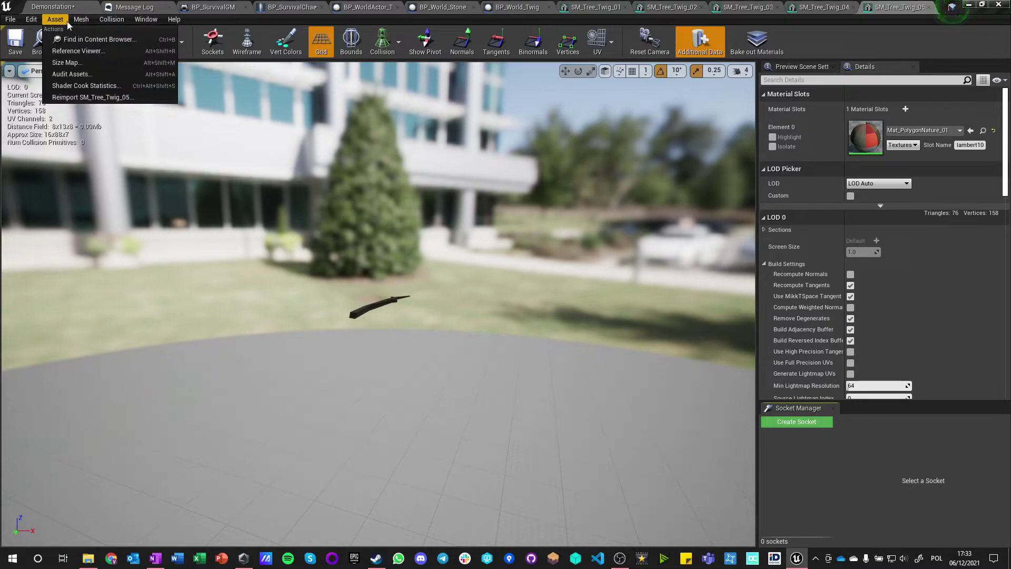
pyautogui.moveTo(112, 19)
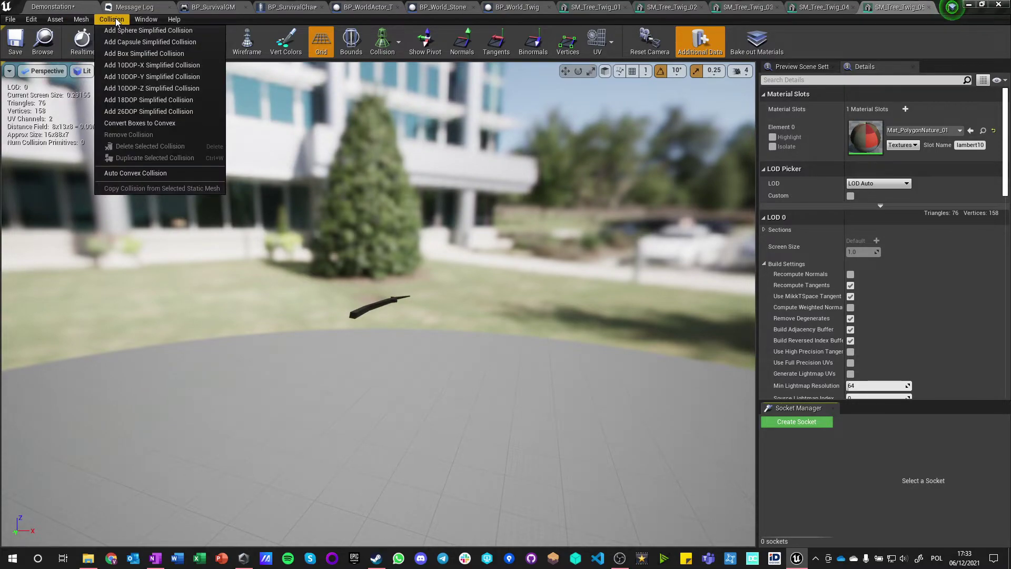
pyautogui.click(120, 53)
pyautogui.moveTo(185, 97); pyautogui.dragTo(100, 98, button='right')
pyautogui.moveTo(319, 261); pyautogui.dragTo(369, 316, button='right')
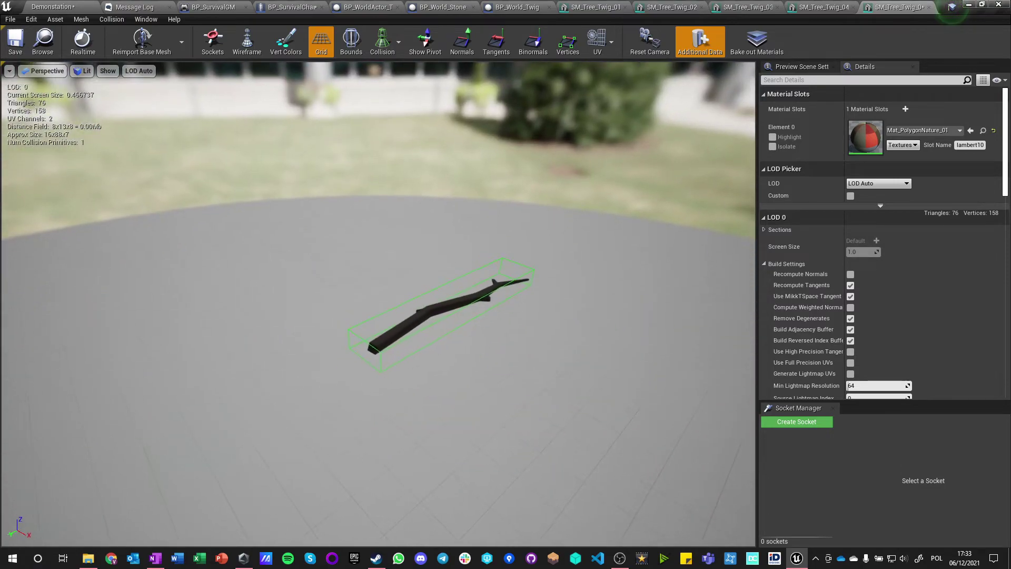
# Add a box simplified collision to both SM_Tree_Twig_04 and SM_Tree_Twig_03
pyautogui.click(834, 5)
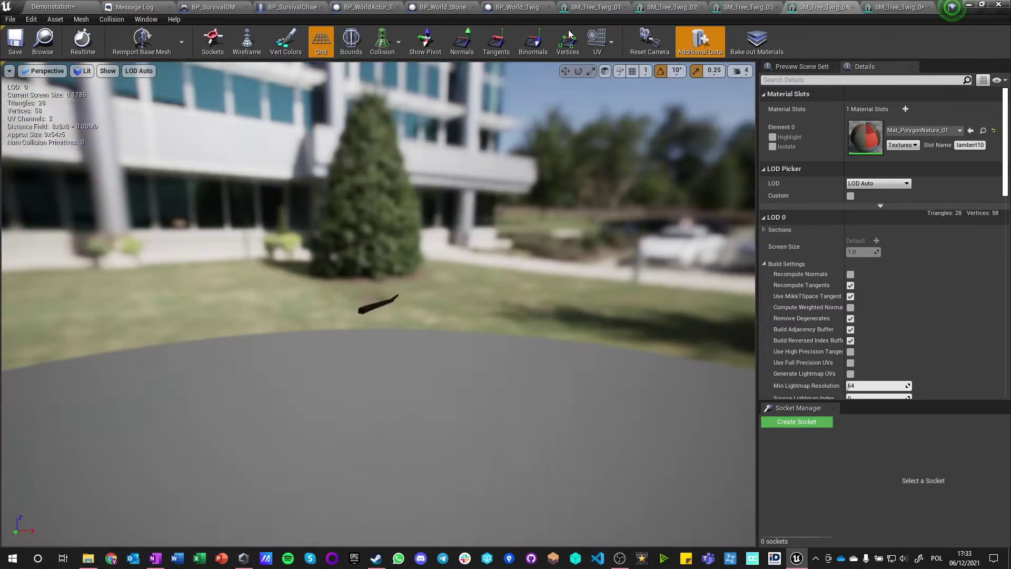
pyautogui.click(112, 20)
pyautogui.click(116, 53)
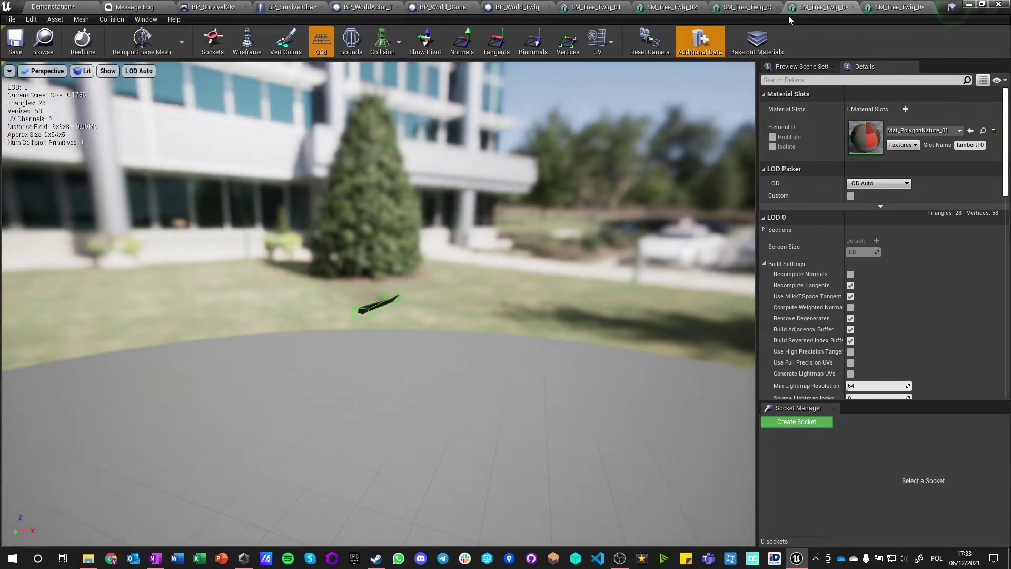
pyautogui.click(747, 7)
pyautogui.click(103, 21)
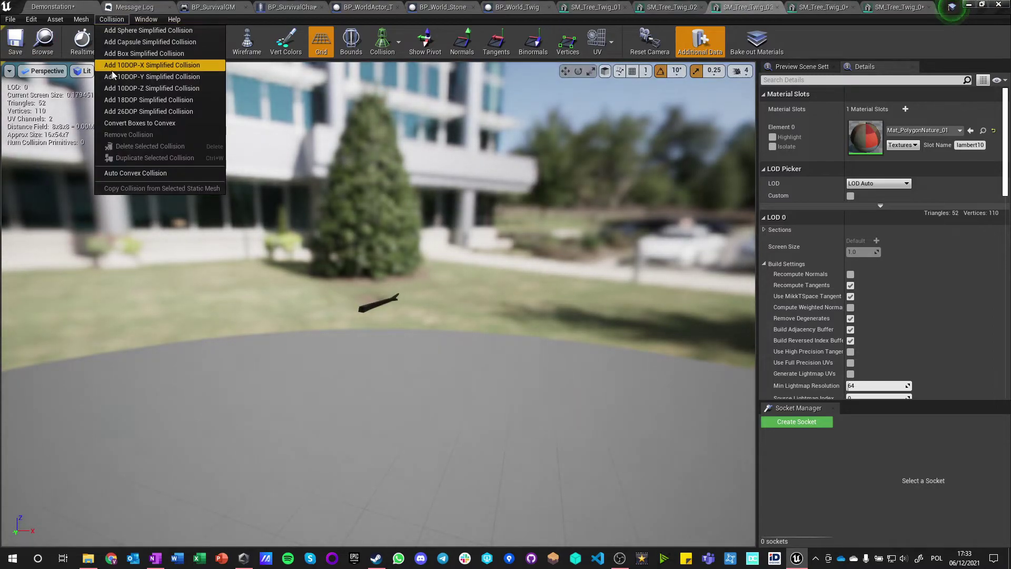
pyautogui.click(118, 53)
# Add a trial box collision to SM_Tree_Twig_02 and replace it with an 18DOP simplified collision
pyautogui.click(669, 7)
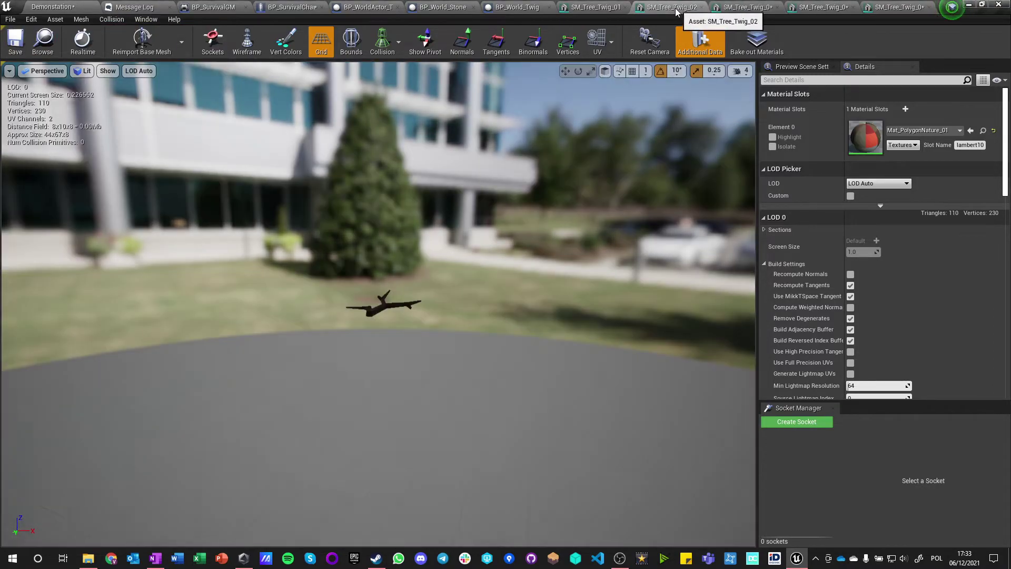
pyautogui.click(112, 20)
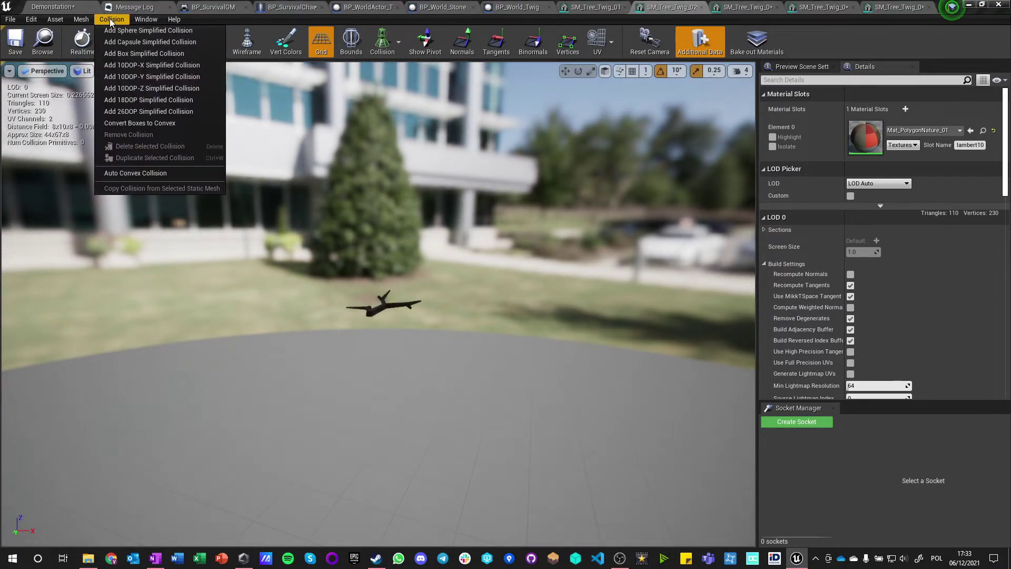
pyautogui.click(116, 53)
pyautogui.moveTo(315, 169); pyautogui.dragTo(314, 274, button='right')
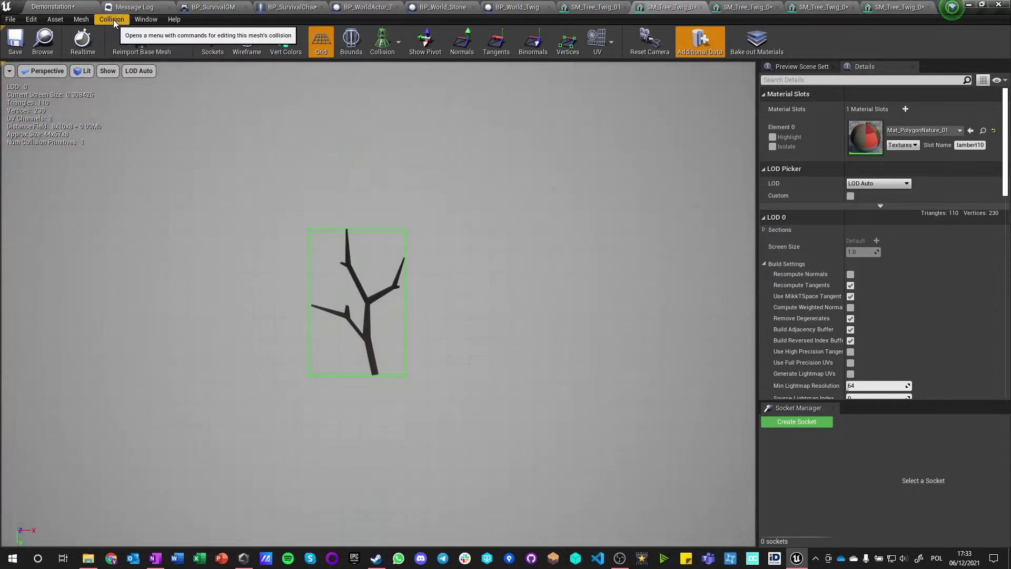
pyautogui.click(380, 230)
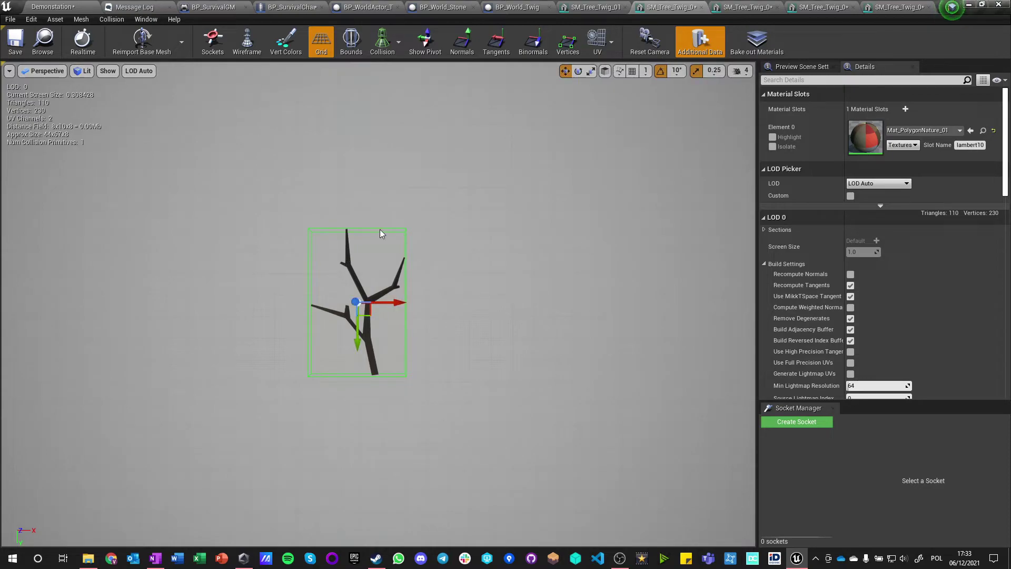
pyautogui.press('Delete')
pyautogui.click(112, 19)
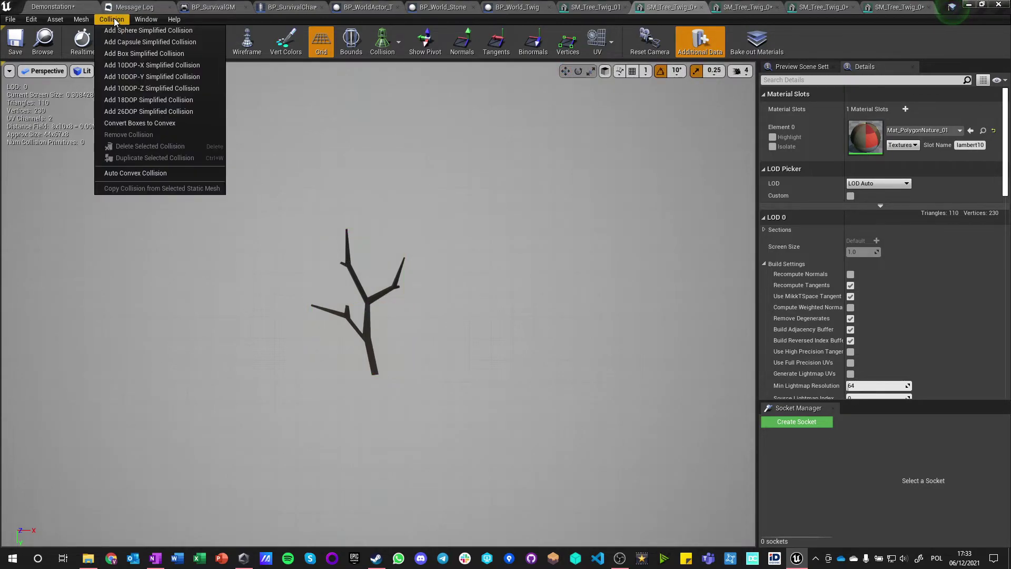
pyautogui.click(120, 100)
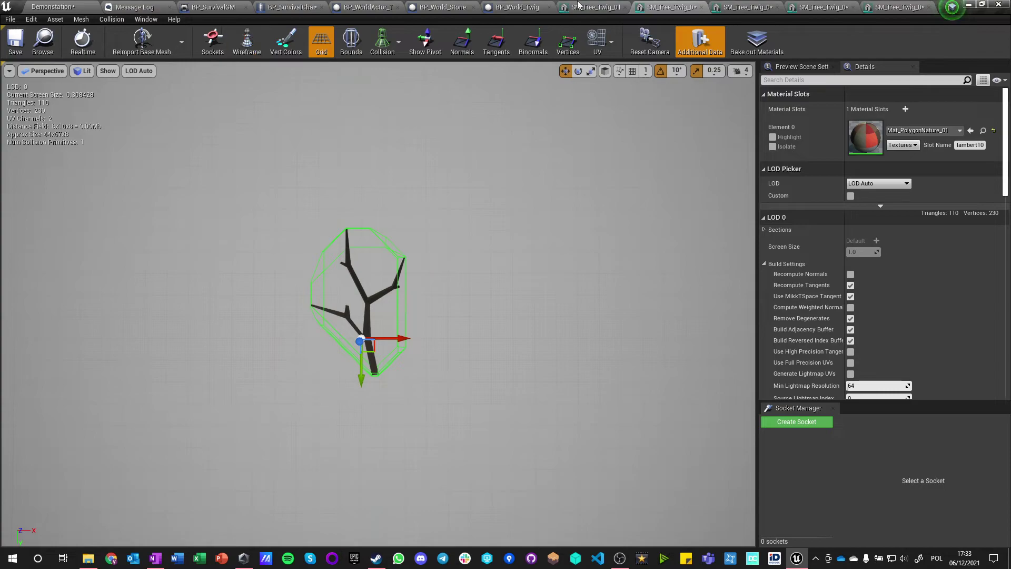
# Add a 26DOP simplified collision to SM_Tree_Twig_01 and inspect how it encloses the mesh
pyautogui.click(589, 7)
pyautogui.click(111, 19)
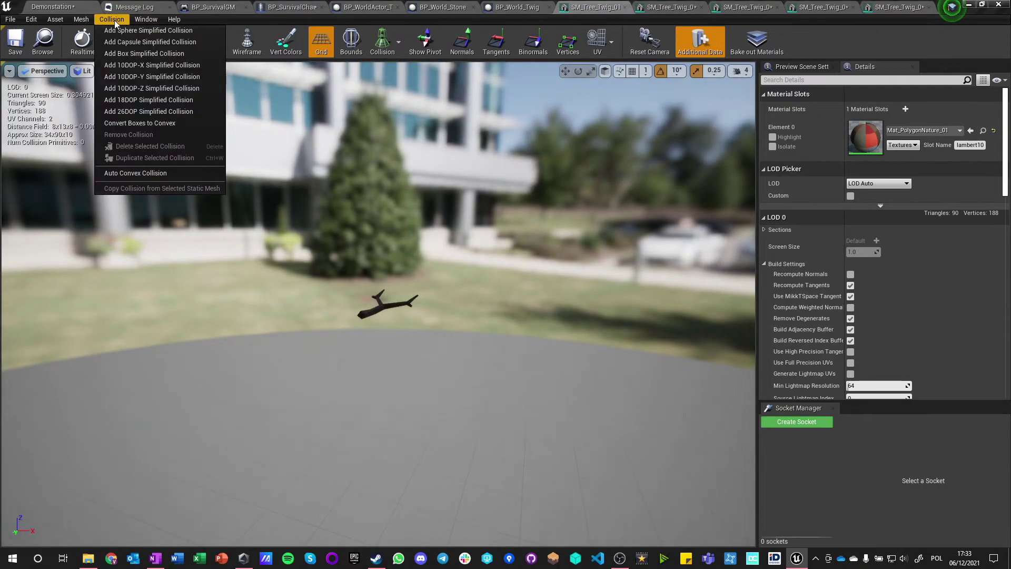
pyautogui.click(120, 112)
pyautogui.moveTo(120, 111); pyautogui.dragTo(100, 95, button='right')
pyautogui.press('w')
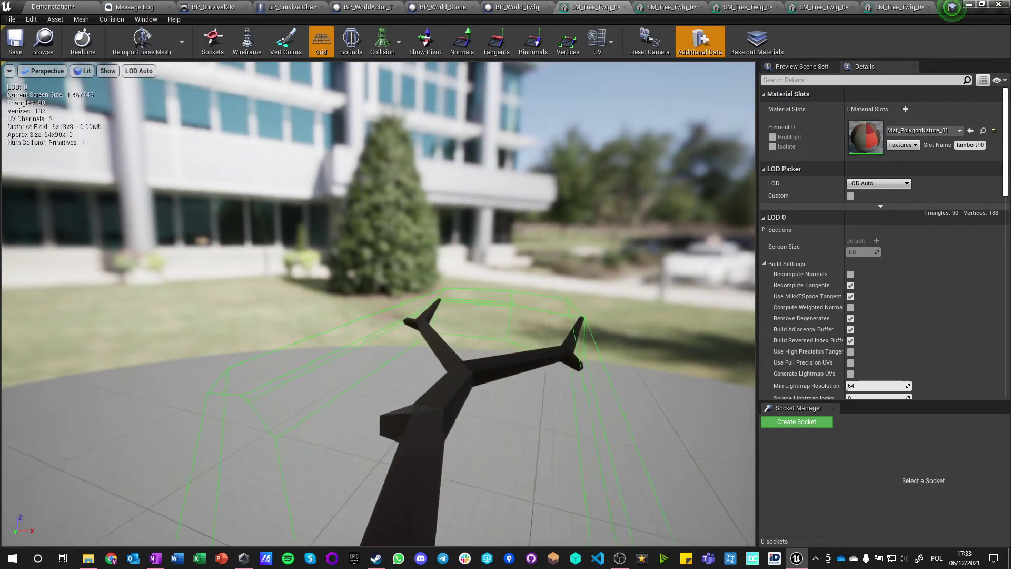
pyautogui.press('d')
pyautogui.moveTo(288, 156)
pyautogui.mouseDown(button='right')
pyautogui.moveTo(210, 221)
pyautogui.moveTo(288, 157)
pyautogui.mouseUp(button='right')
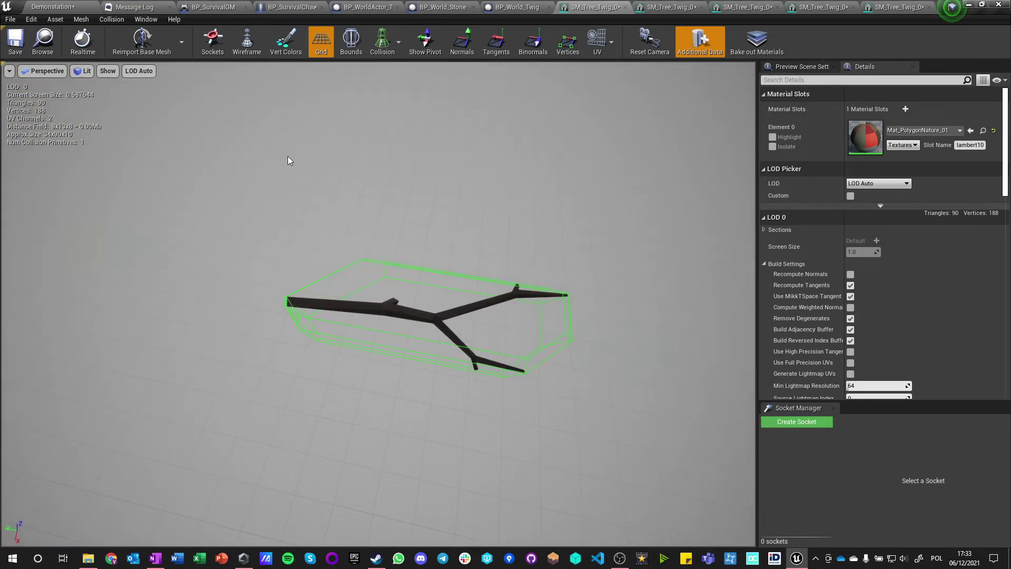
# Save all modified assets and the level, and close the five twig mesh editors and the BP_World_Twig blueprint
pyautogui.hotkey('ctrl', 'shift', 's')
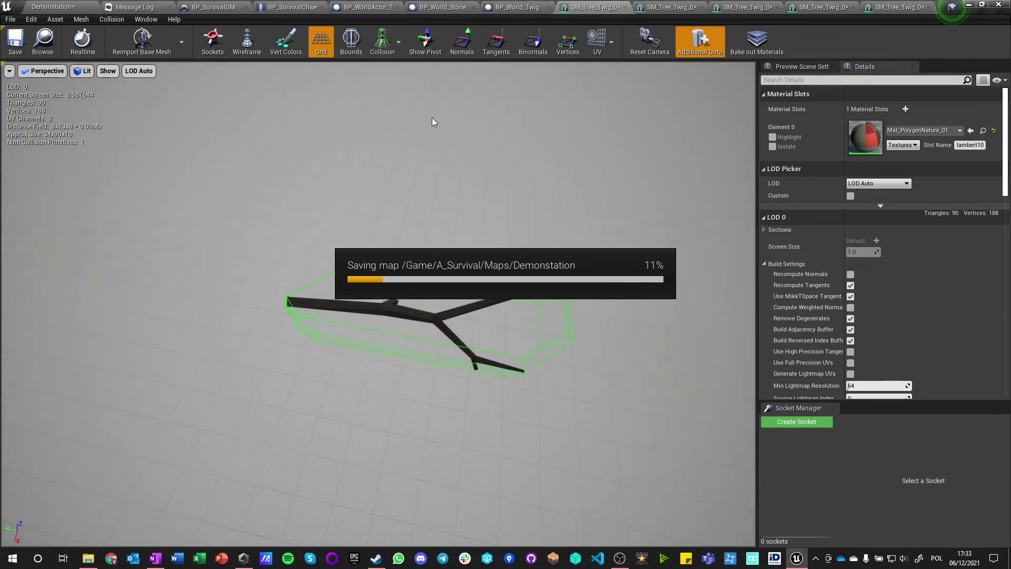
pyautogui.click(625, 8)
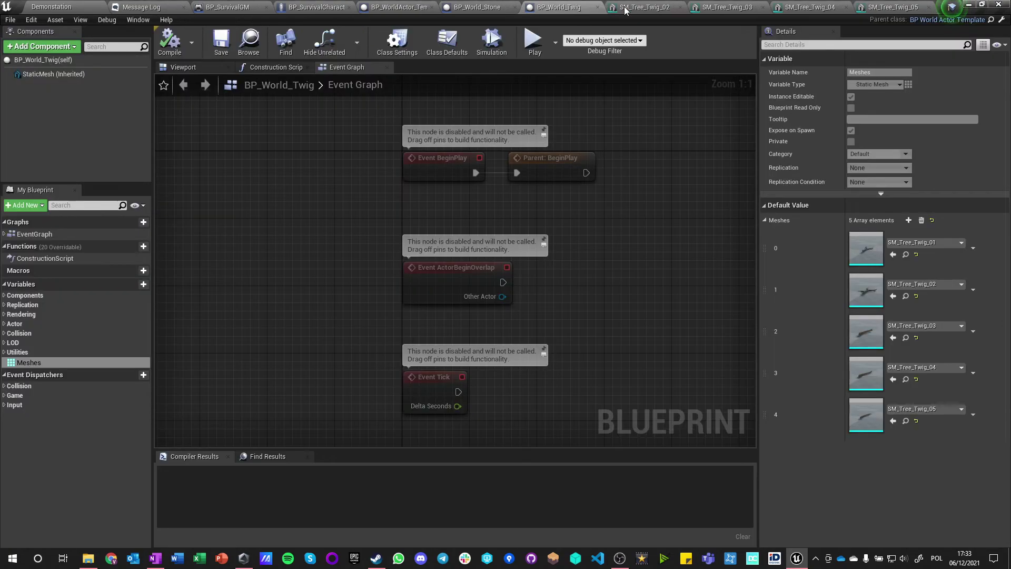
pyautogui.click(681, 7)
pyautogui.click(757, 7)
pyautogui.click(814, 7)
pyautogui.click(814, 8)
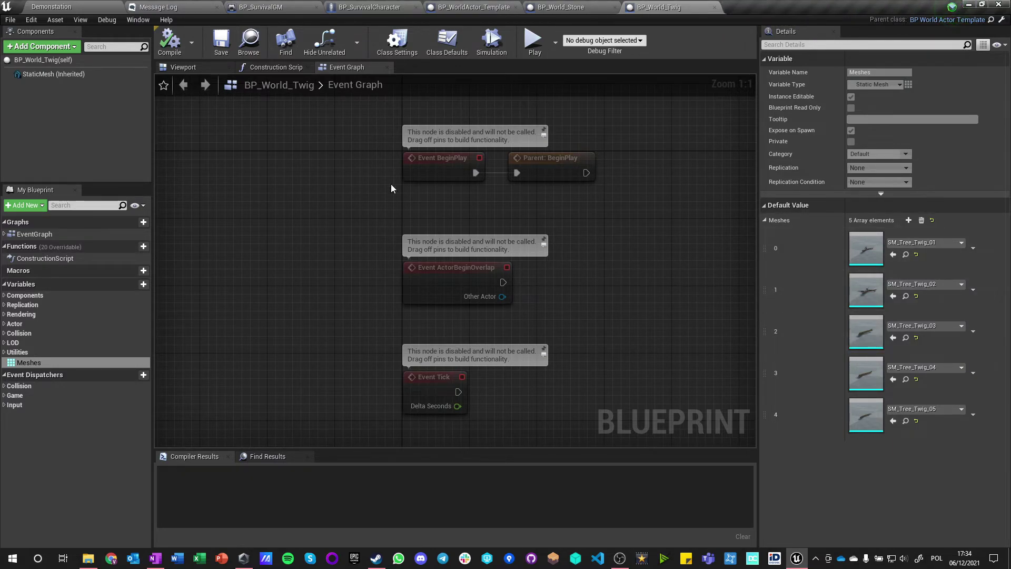
pyautogui.click(714, 7)
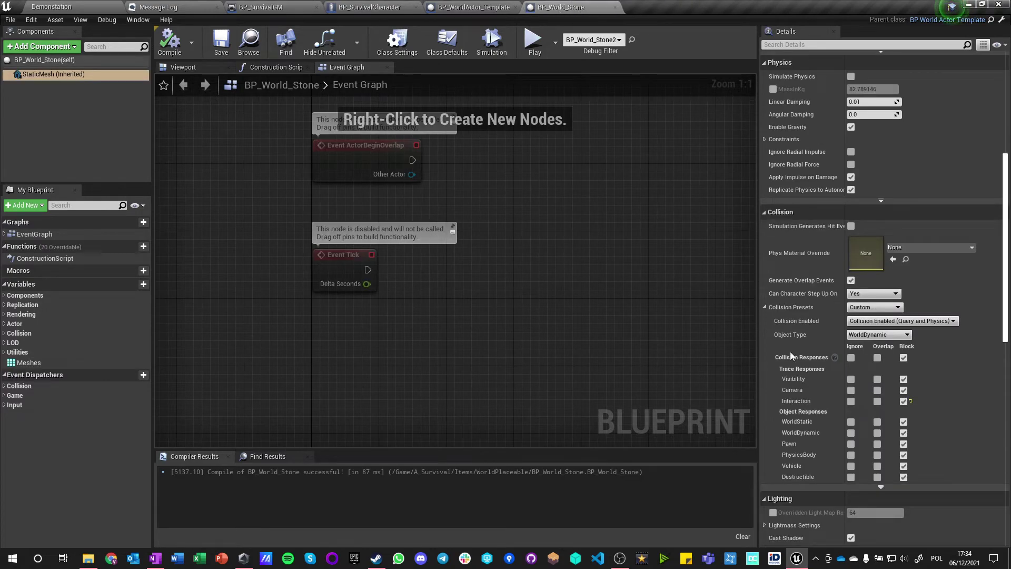
# Remove SM_Generic_Small_Rocks_02 from BP_World_Stone's Meshes array, and compile and save the blueprint
pyautogui.scroll(-15, 890, 348)
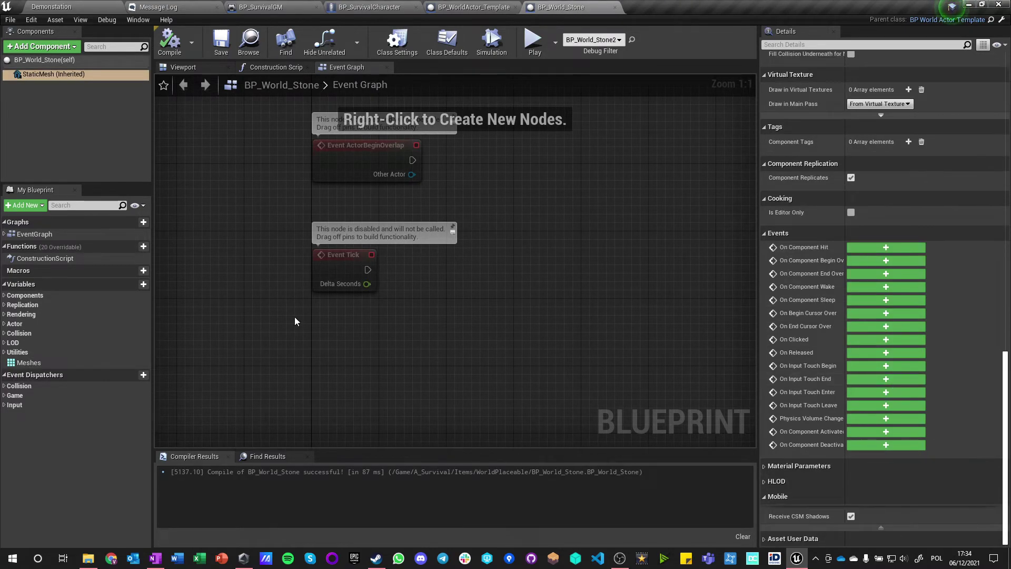
pyautogui.click(28, 363)
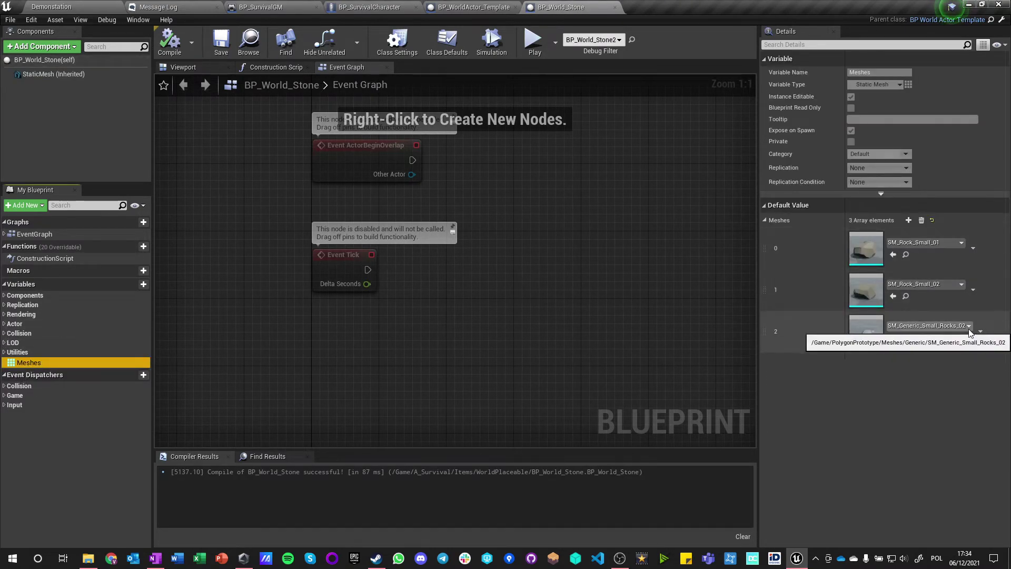
pyautogui.click(980, 331)
pyautogui.click(983, 353)
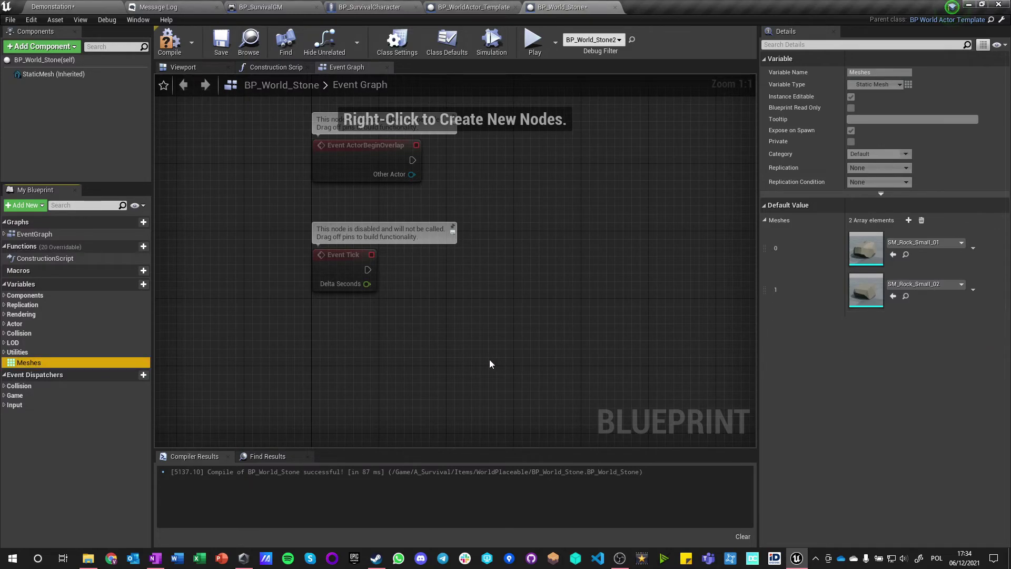
pyautogui.click(174, 41)
pyautogui.click(221, 42)
# Play-test the Demonstation level, aiming the interaction trace at the world stones and twigs, and stop the session
pyautogui.click(92, 7)
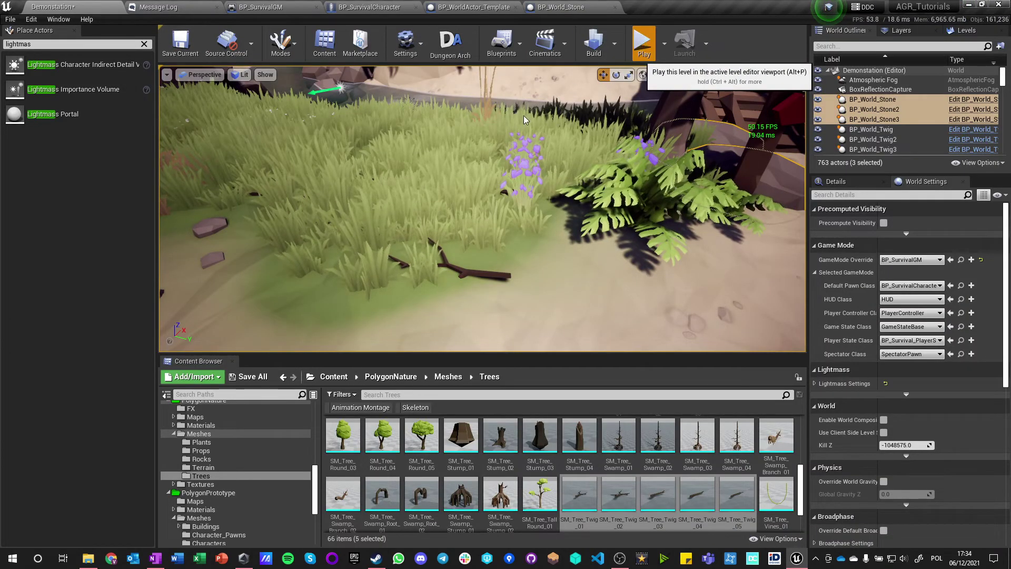
pyautogui.click(643, 42)
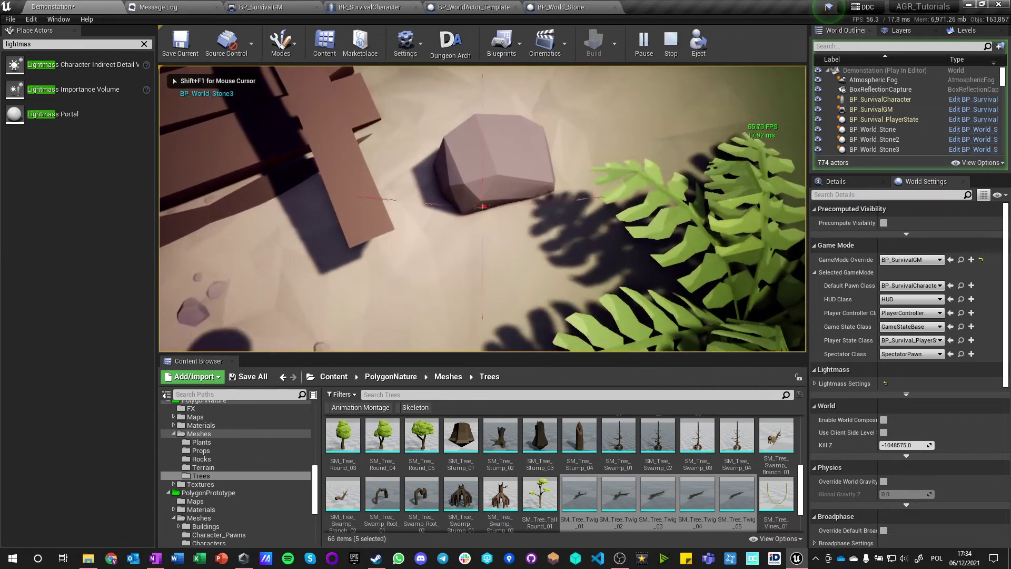
pyautogui.press('w')
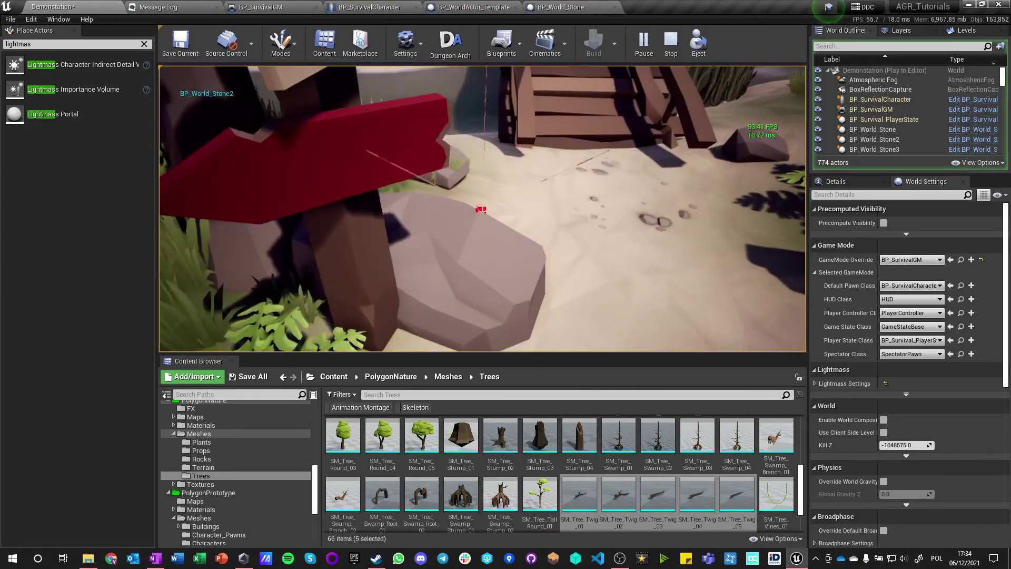
pyautogui.press('Escape')
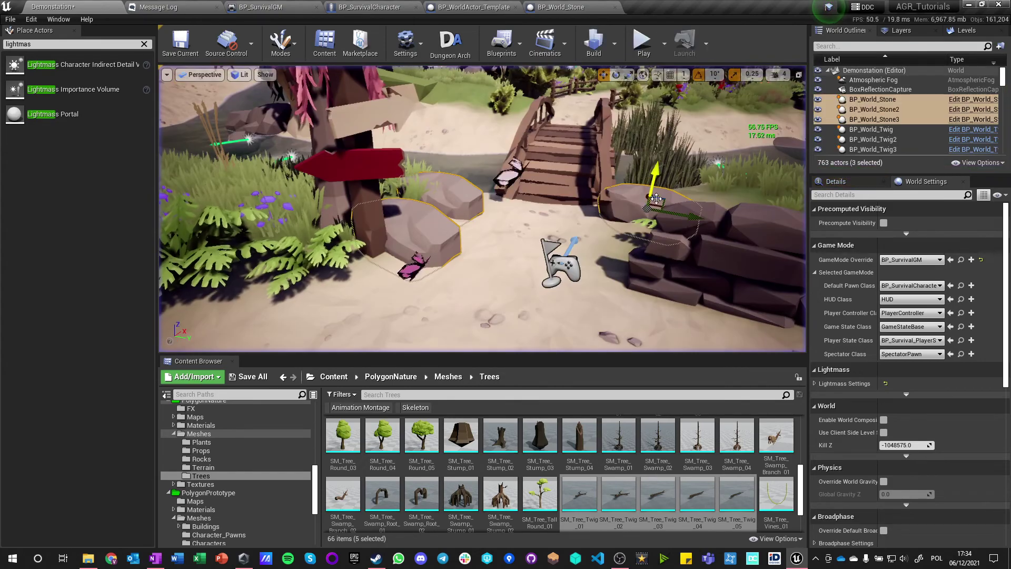
# Go to the project's root Content folder
pyautogui.click(334, 376)
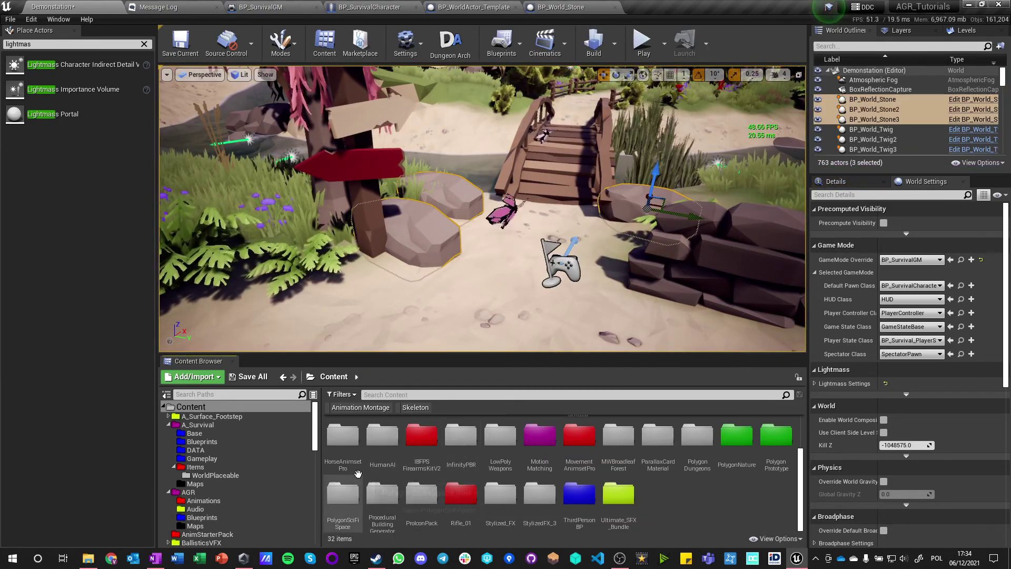